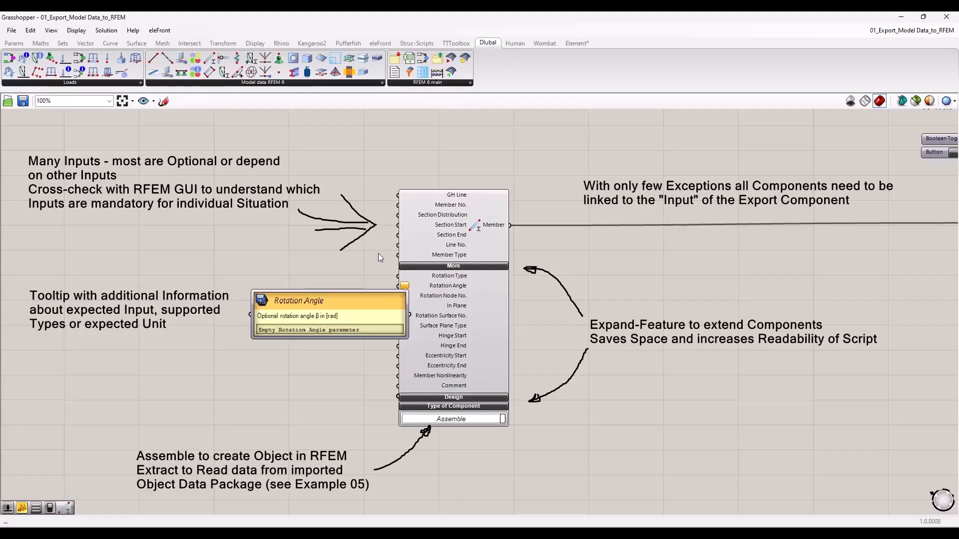
# - Examine the Member component's inputs and the annotations on optional inputs and the Rotation Angle tooltip
pyautogui.scroll(-1, 333, 247)
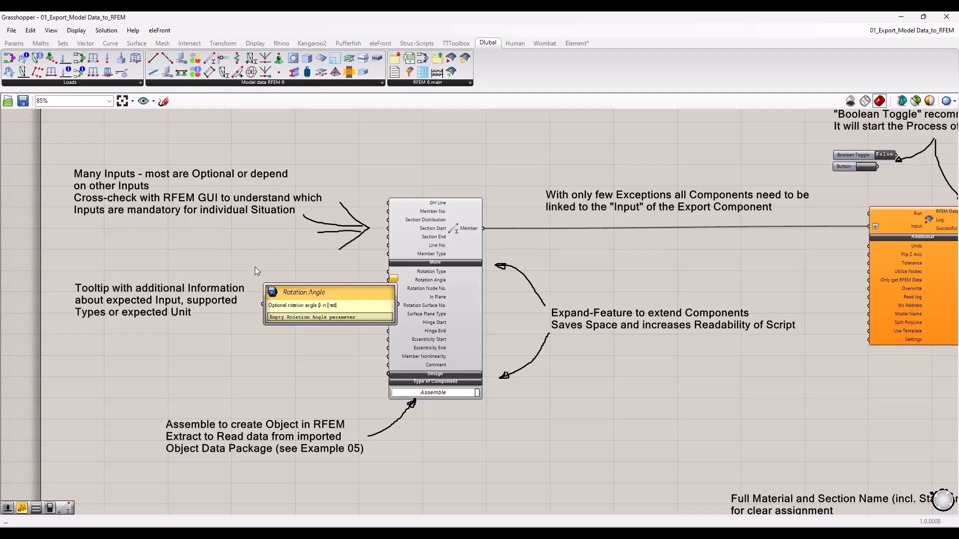
pyautogui.scroll(2, 235, 312)
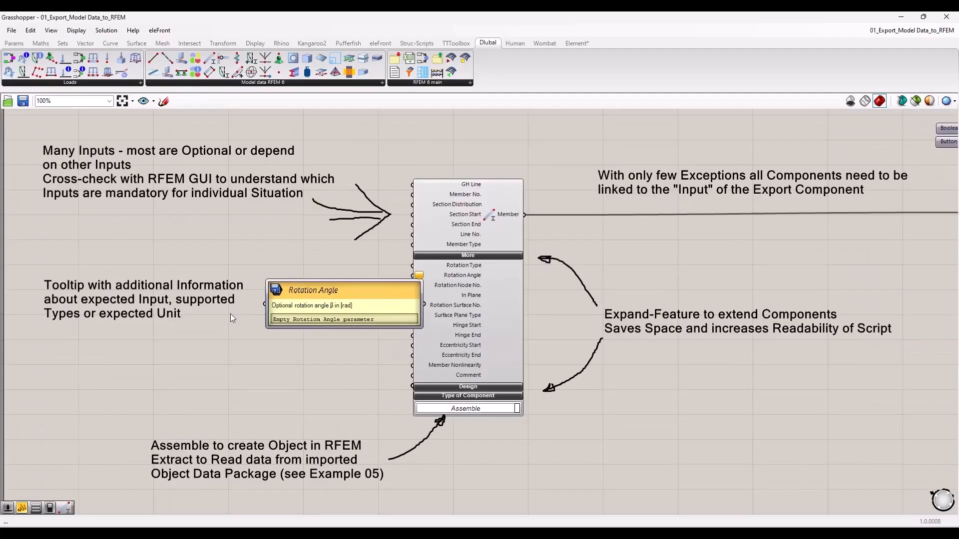
pyautogui.moveTo(216, 329); pyautogui.dragTo(226, 318, button='right')
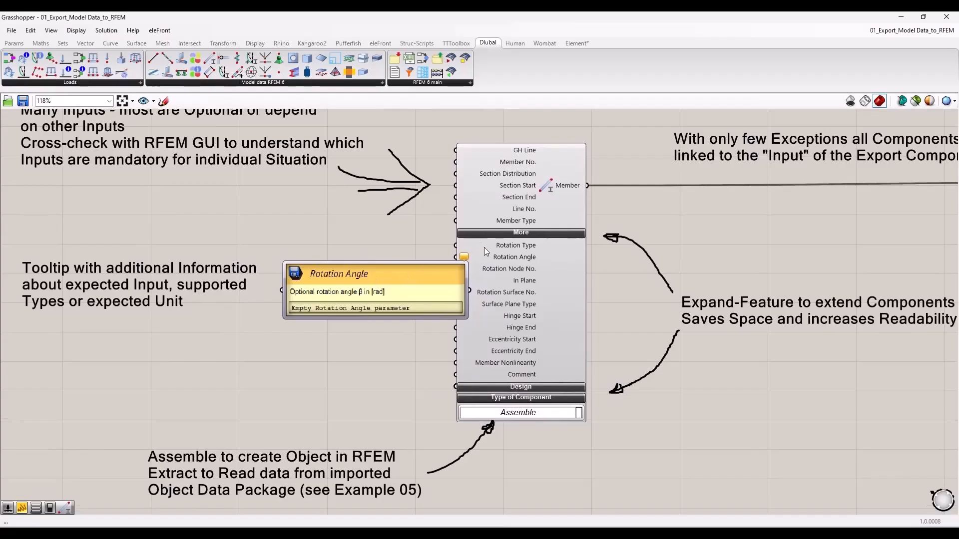
pyautogui.moveTo(390, 228); pyautogui.dragTo(367, 240, button='right')
pyautogui.scroll(2, 439, 272)
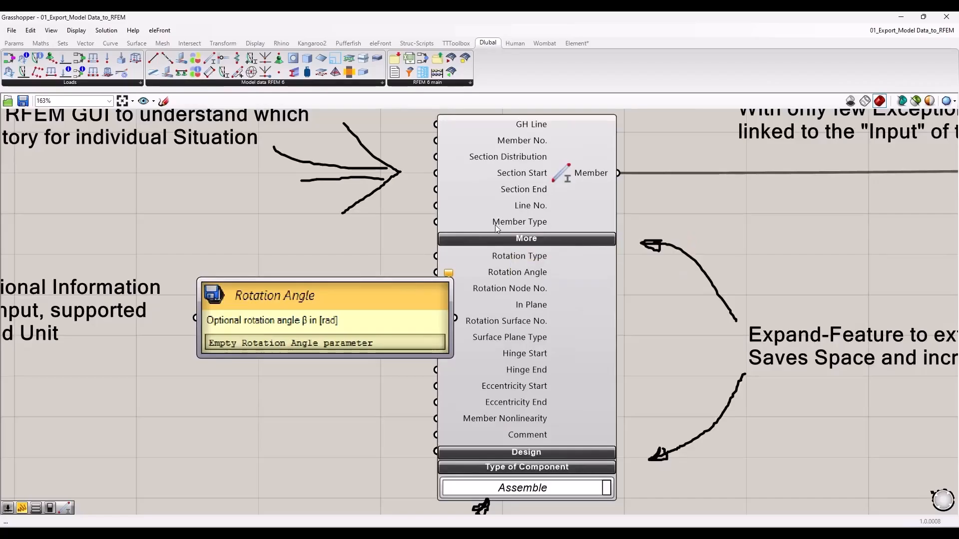
pyautogui.scroll(-1, 445, 248)
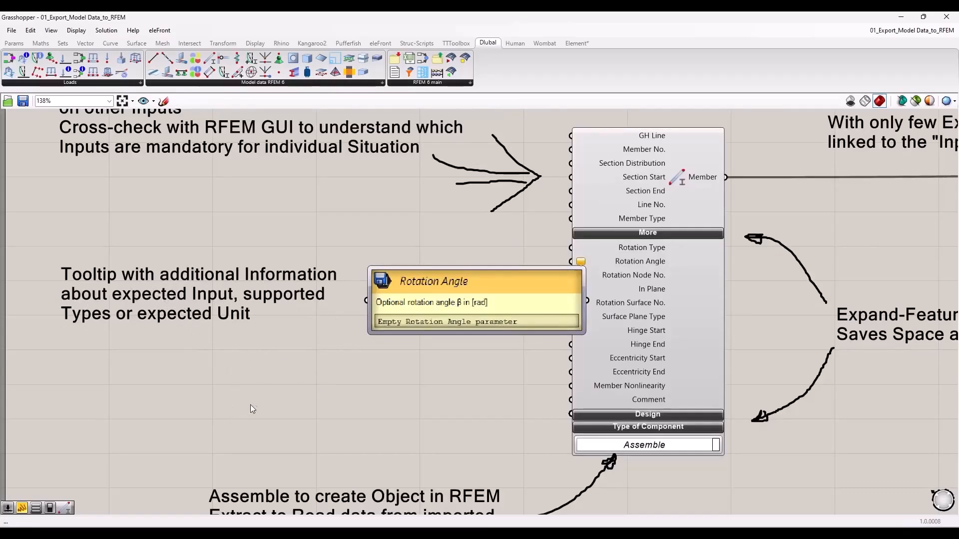
# - Add a Value List component beside the Member component and connect it to the Member Type input
pyautogui.moveTo(605, 216)
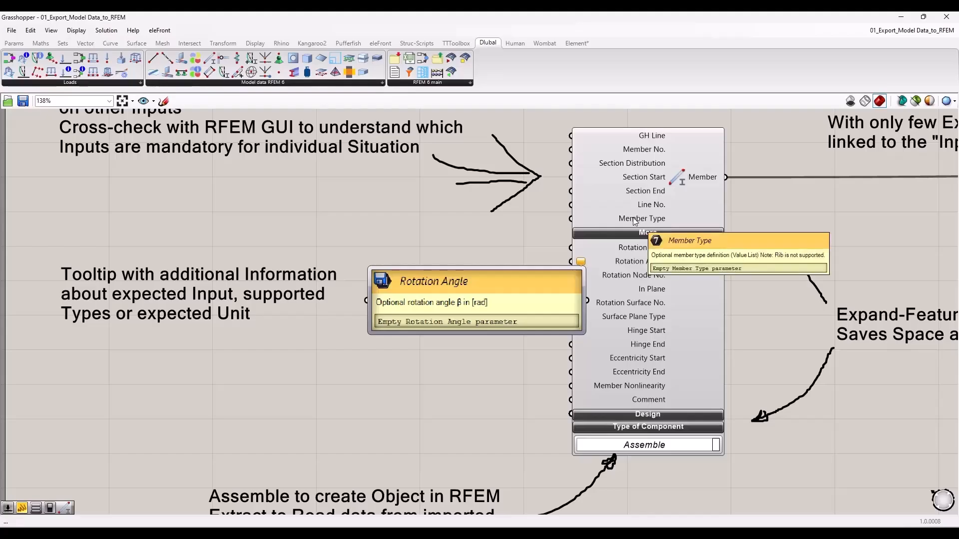
pyautogui.doubleClick(389, 223)
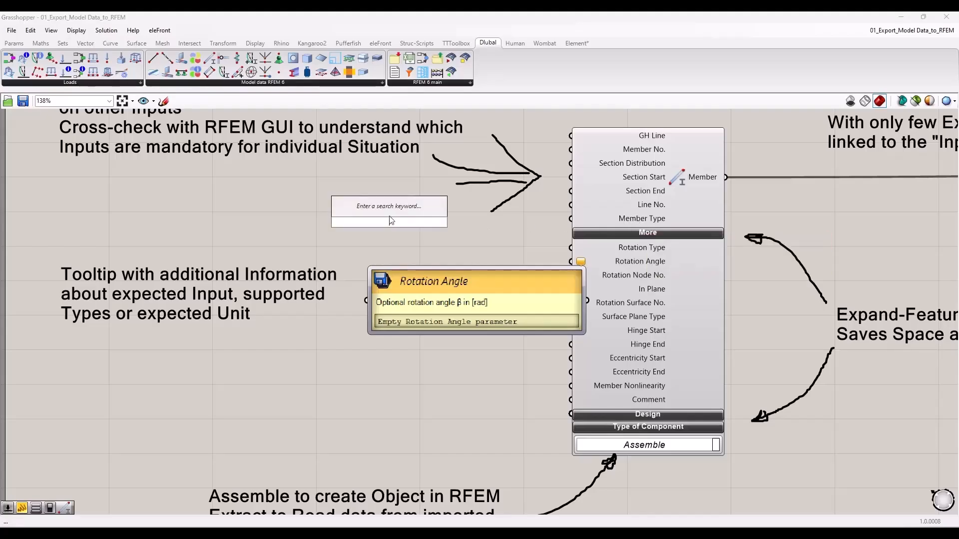
pyautogui.write('va')
pyautogui.click(385, 212)
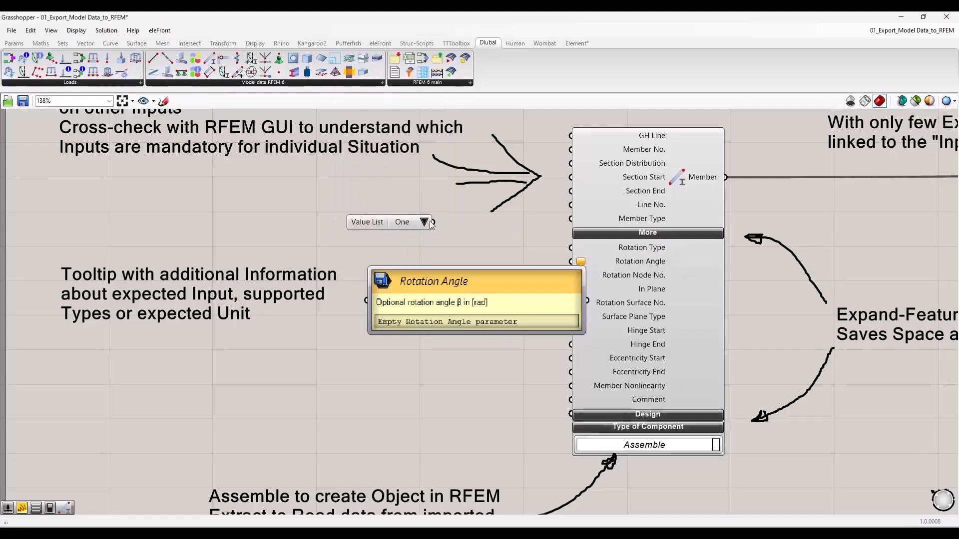
pyautogui.moveTo(433, 223); pyautogui.dragTo(571, 219)
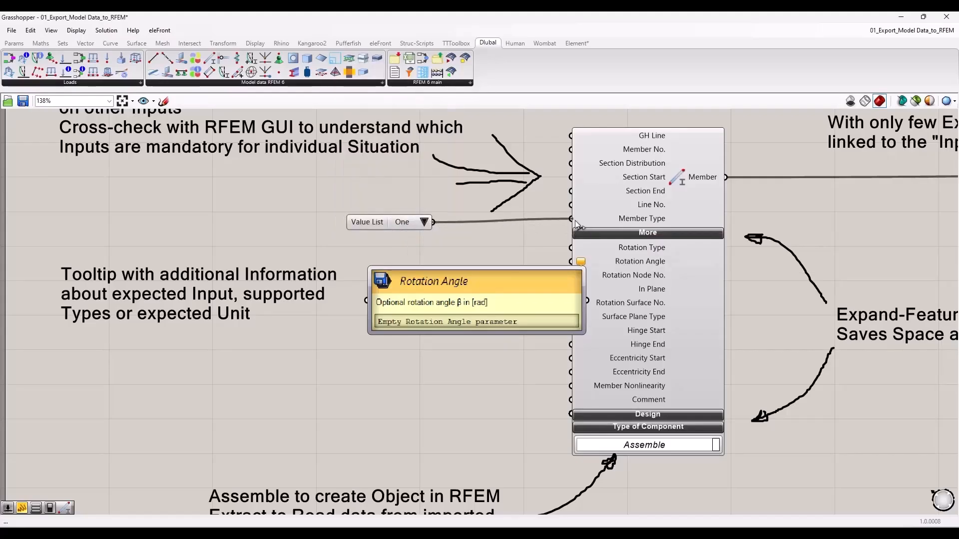
# - Show the member type options offered by the connected Value List, and delete that Value List from the canvas
pyautogui.moveTo(486, 223); pyautogui.dragTo(390, 208)
pyautogui.click(416, 211)
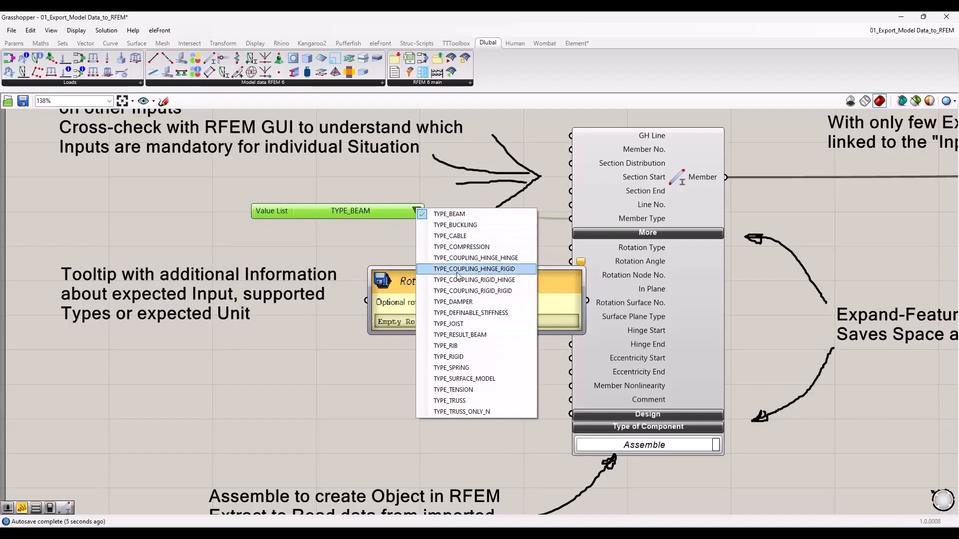
pyautogui.click(356, 211)
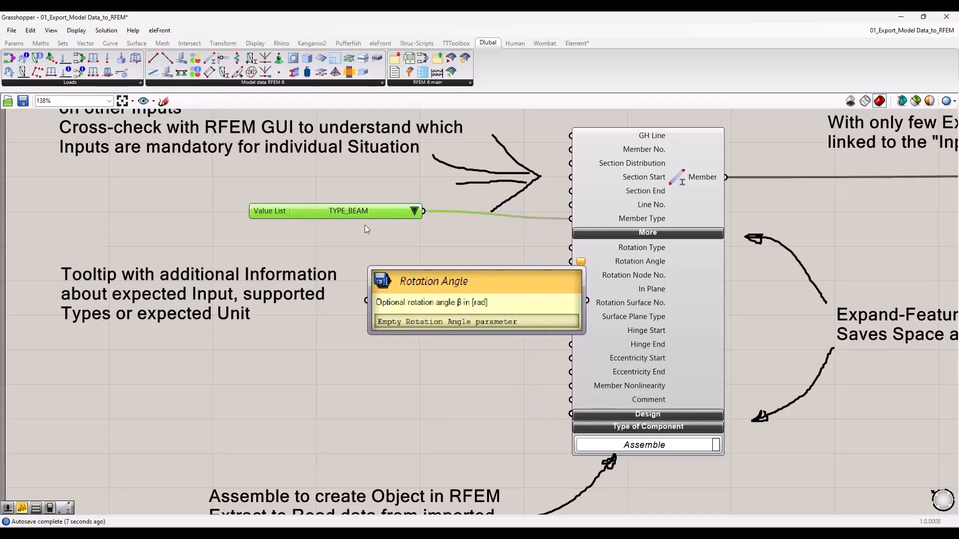
pyautogui.press('Delete')
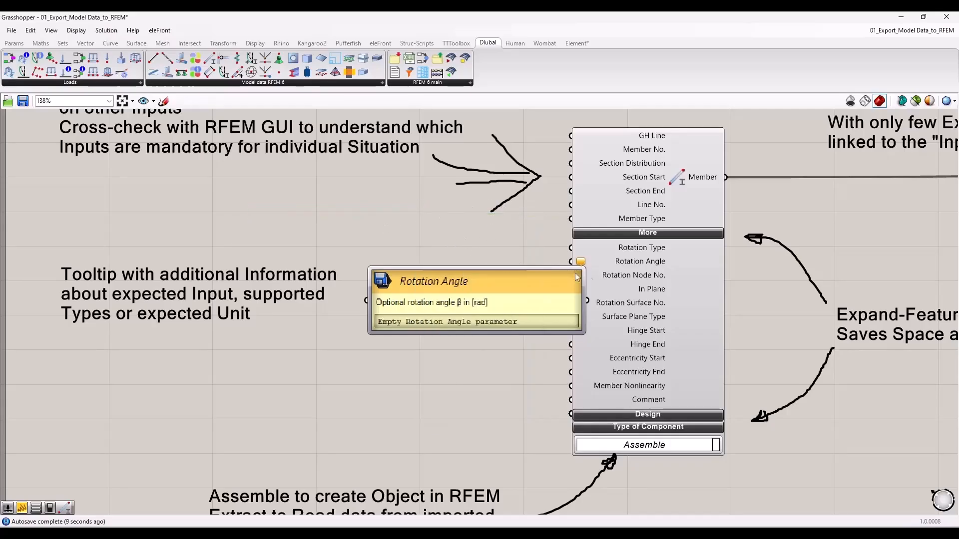
# - Examine the Member component's Rotation Angle input, its expandable sections, its Assemble setting and the notes about linking to the export component
pyautogui.moveTo(612, 262)
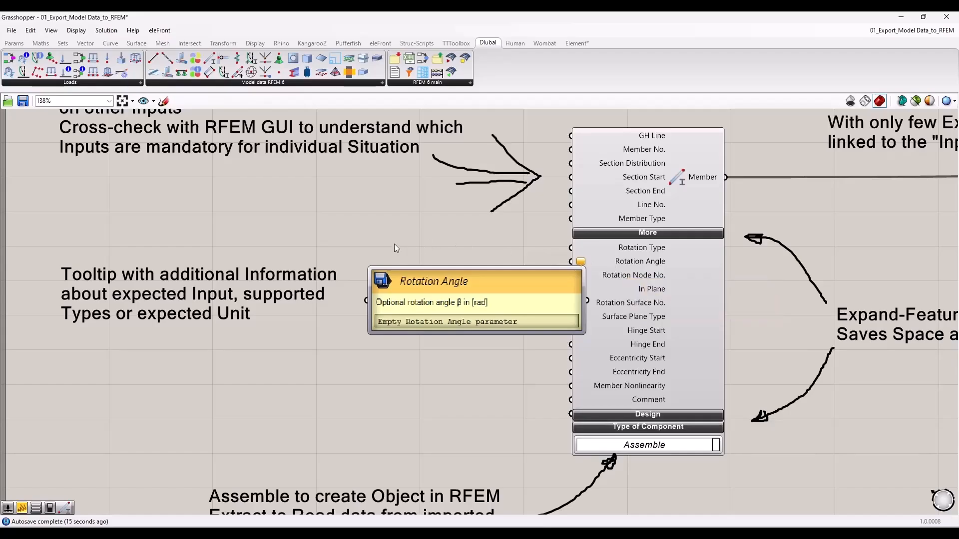
pyautogui.scroll(-3, 393, 254)
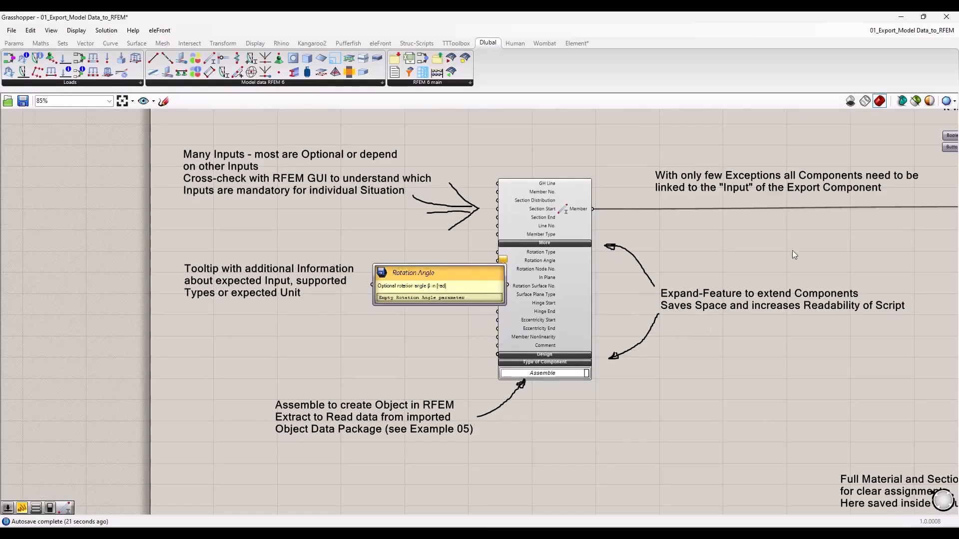
pyautogui.scroll(3, 769, 256)
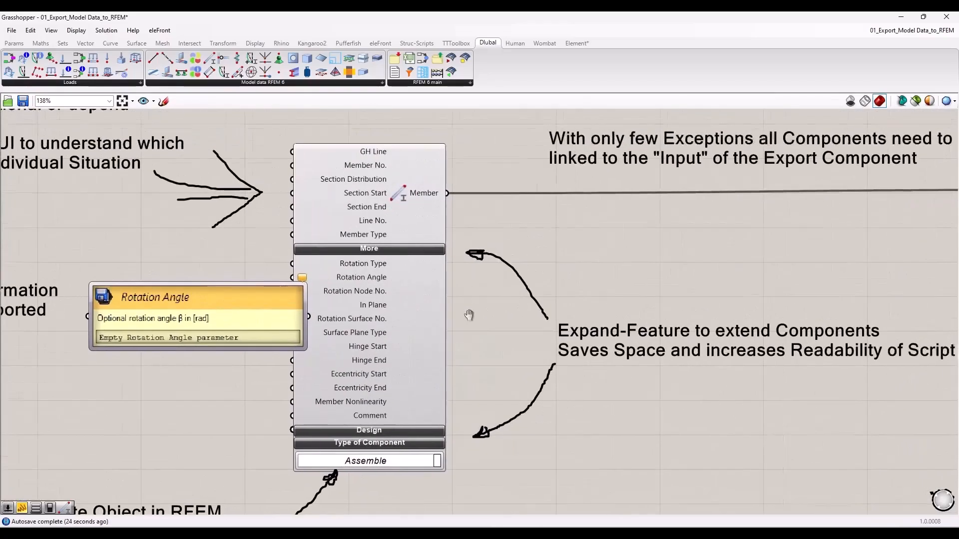
pyautogui.moveTo(468, 315); pyautogui.dragTo(427, 319, button='right')
pyautogui.scroll(-2, 265, 423)
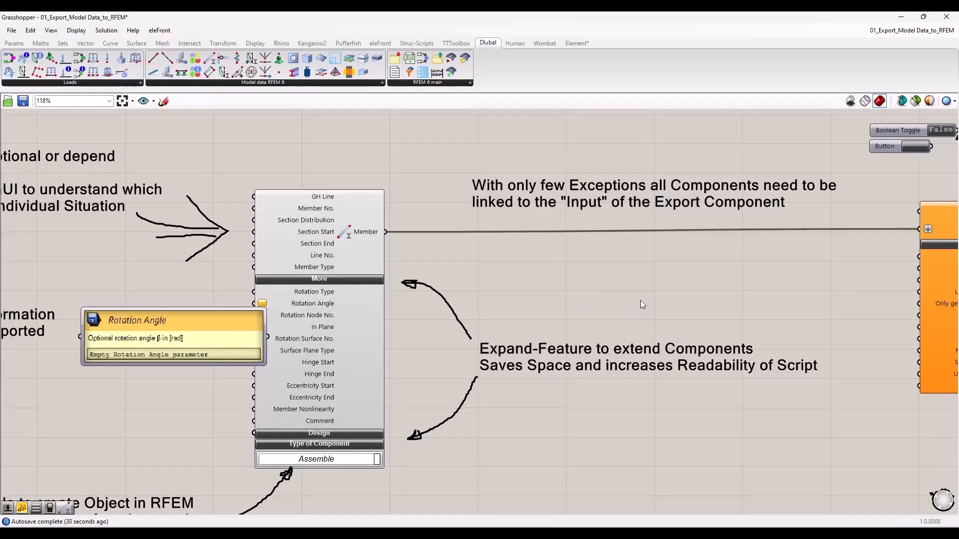
pyautogui.moveTo(642, 299); pyautogui.dragTo(589, 305, button='right')
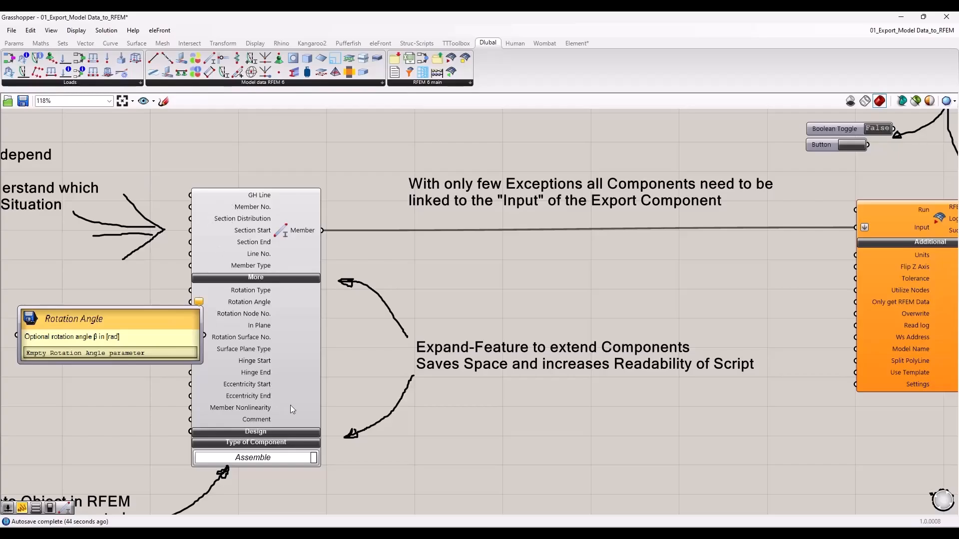
pyautogui.scroll(-3, 299, 391)
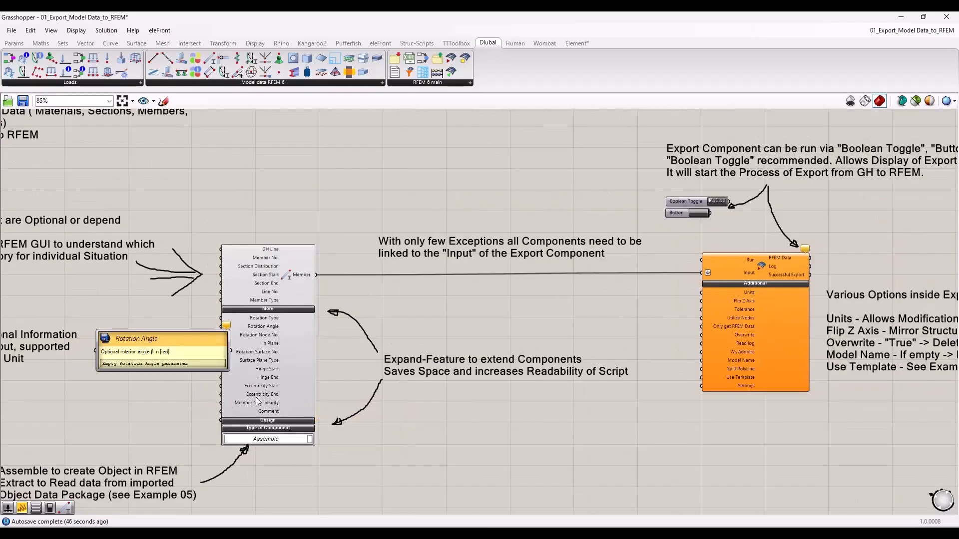
pyautogui.moveTo(580, 279); pyautogui.dragTo(513, 281, button='right')
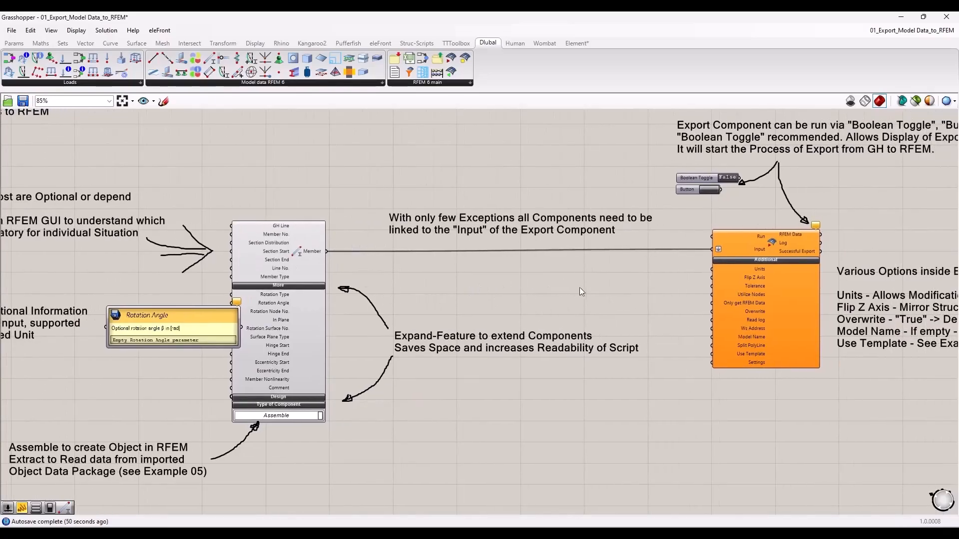
pyautogui.moveTo(648, 279); pyautogui.dragTo(651, 332, button='right')
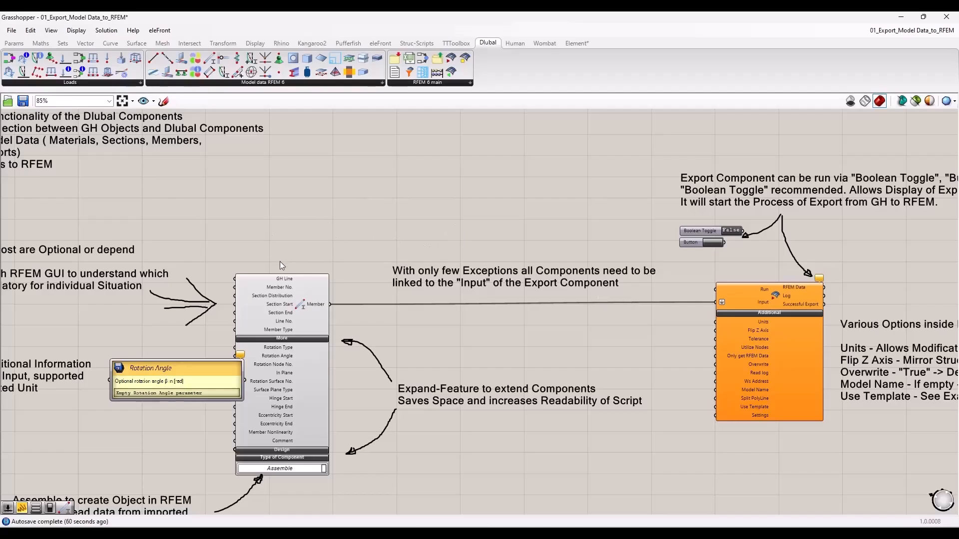
# - Inspect the Member component up close and the other available model data components, such as Nodal Support
pyautogui.scroll(3, 288, 312)
pyautogui.scroll(3, 289, 312)
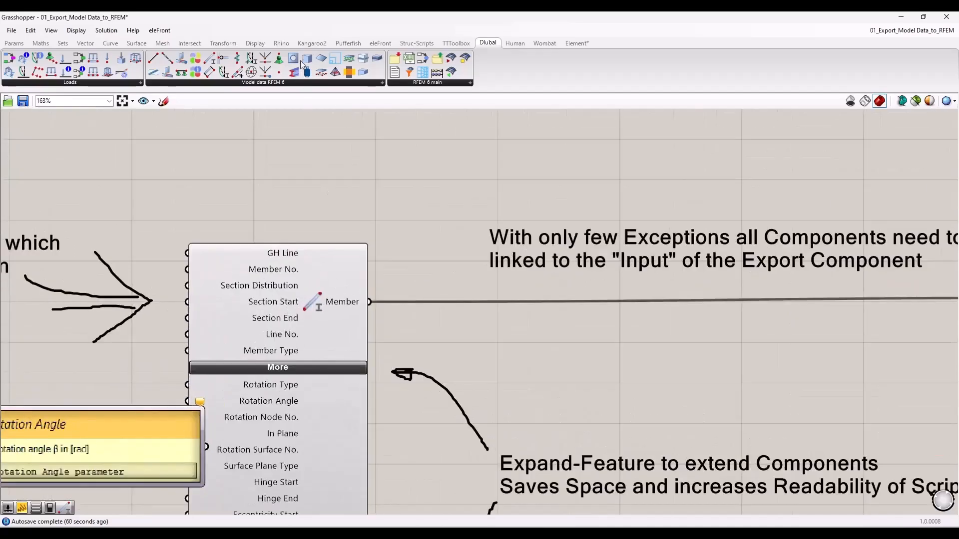
pyautogui.click(338, 316)
pyautogui.scroll(-2, 321, 374)
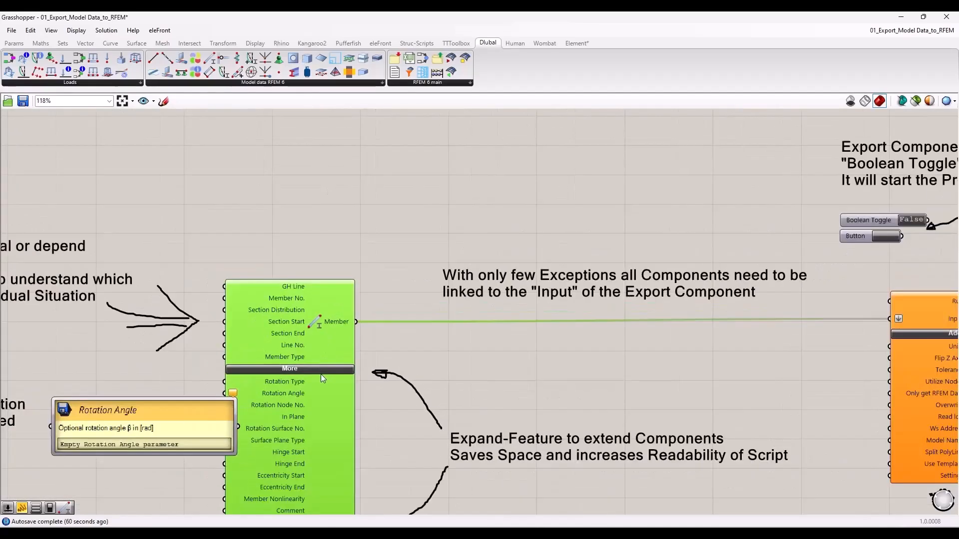
pyautogui.click(334, 270)
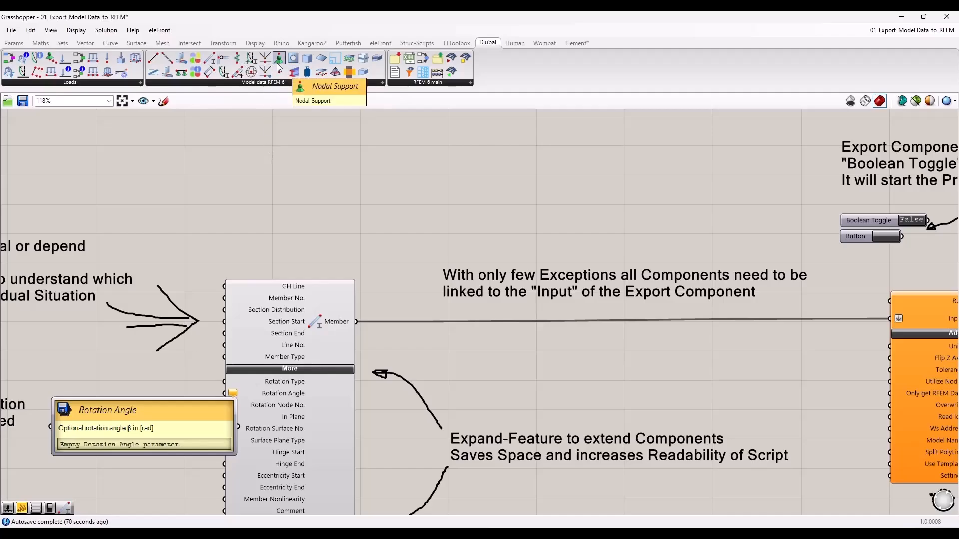
pyautogui.scroll(-2, 244, 176)
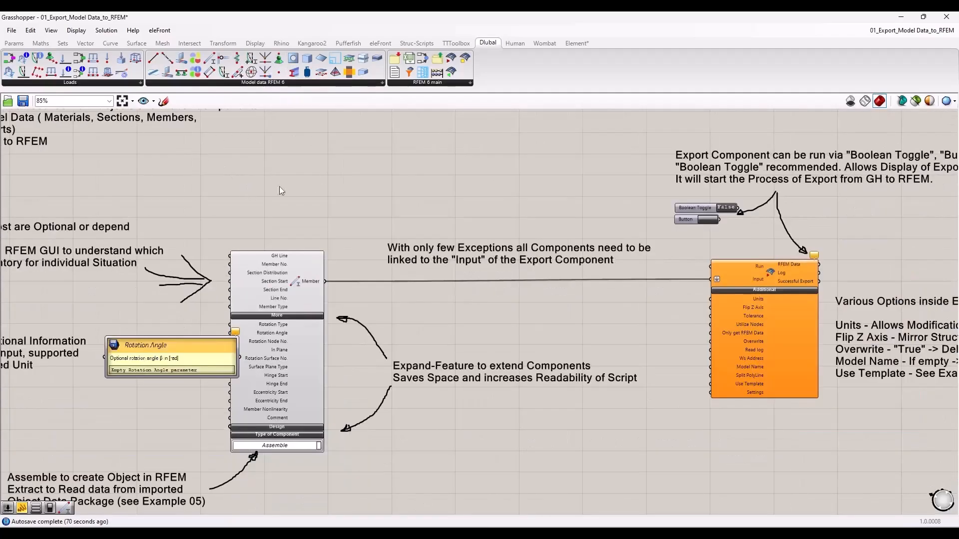
# - Examine the link from the Member output to the export component's Input and the description of its Run parameter
pyautogui.moveTo(672, 342); pyautogui.dragTo(411, 320, button='right')
pyautogui.scroll(2, 499, 278)
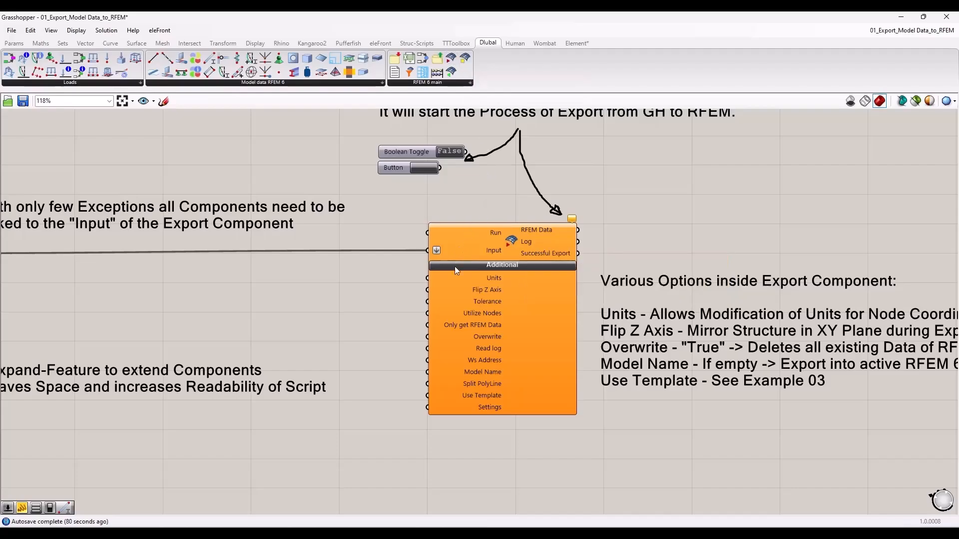
pyautogui.moveTo(319, 252); pyautogui.dragTo(459, 280, button='right')
pyautogui.moveTo(167, 298); pyautogui.dragTo(264, 297, button='right')
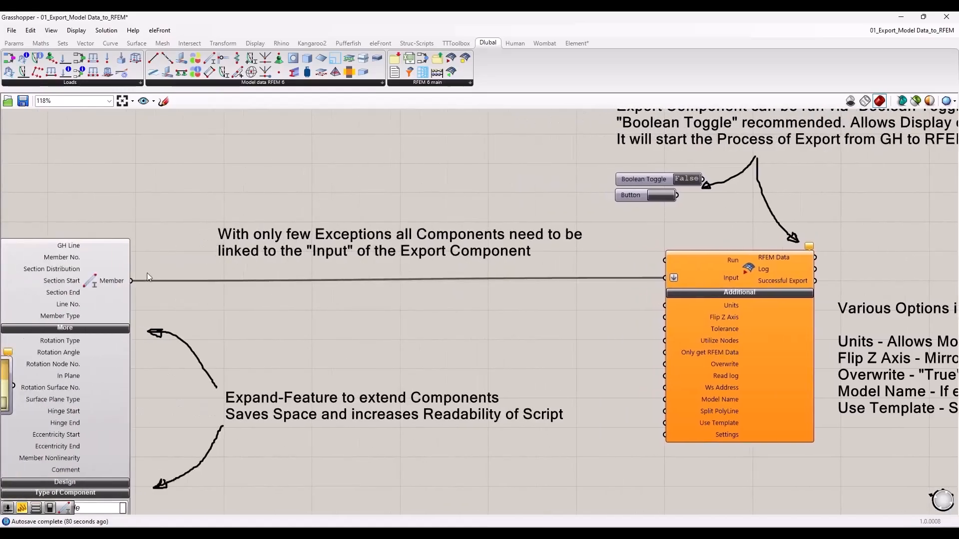
pyautogui.moveTo(724, 283); pyautogui.dragTo(356, 252, button='right')
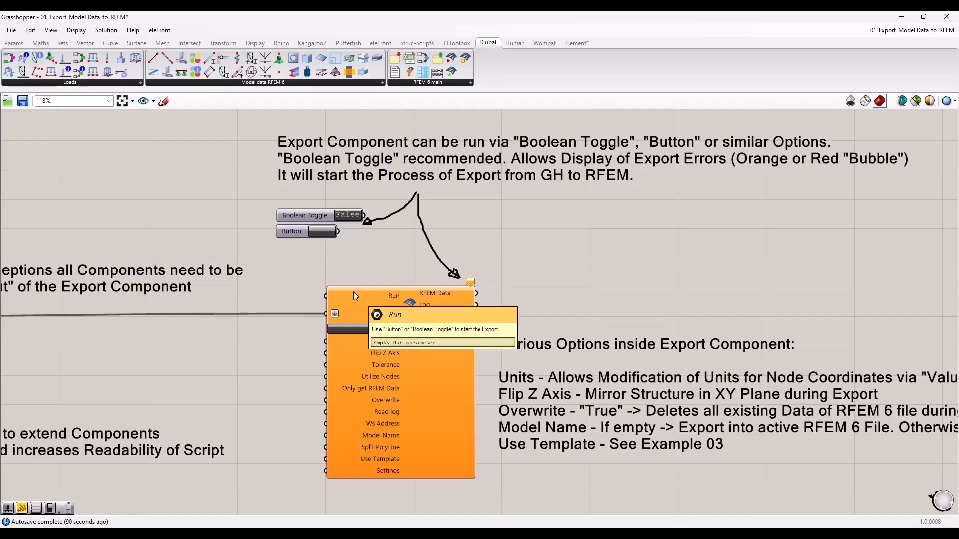
pyautogui.moveTo(384, 253); pyautogui.dragTo(280, 242, button='right')
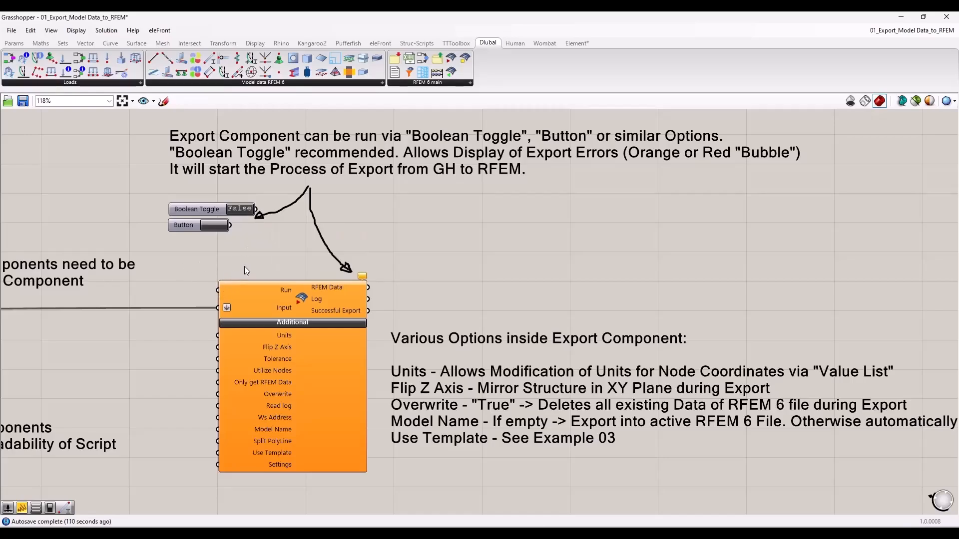
# - Study the notes on running the export with a Boolean Toggle or Button and the message bubble on the export component
pyautogui.scroll(-4, 248, 261)
pyautogui.moveTo(206, 278); pyautogui.dragTo(279, 304, button='right')
pyautogui.scroll(5, 427, 283)
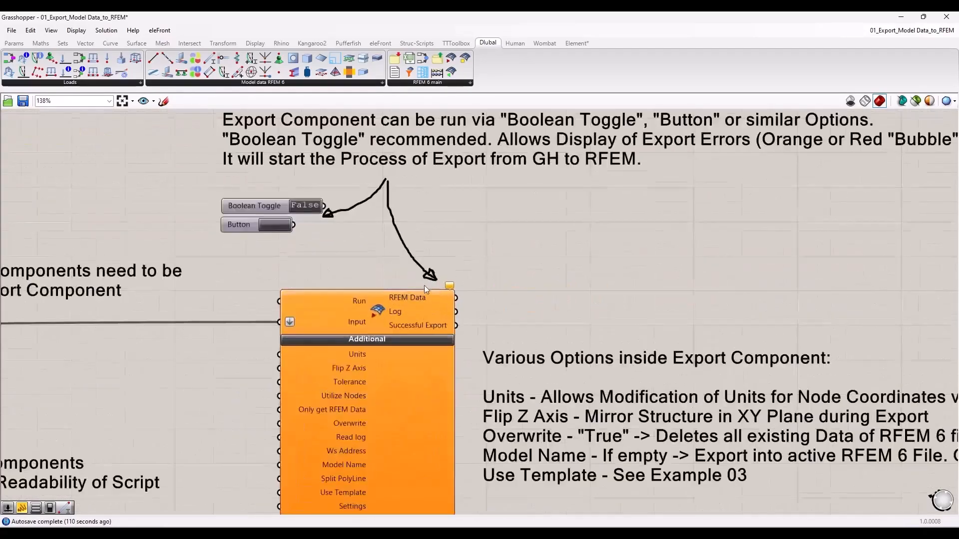
pyautogui.moveTo(309, 268); pyautogui.dragTo(237, 264, button='right')
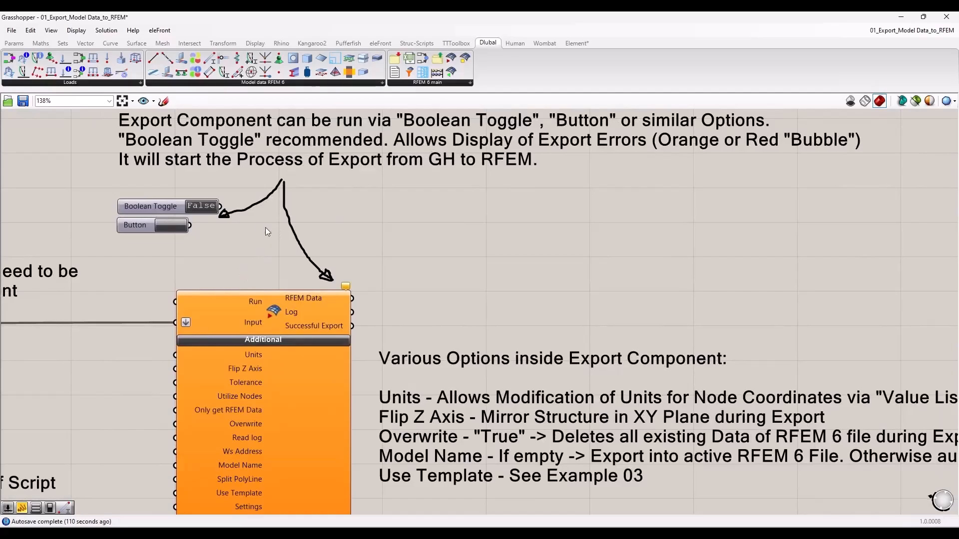
pyautogui.moveTo(344, 212); pyautogui.dragTo(264, 251, button='right')
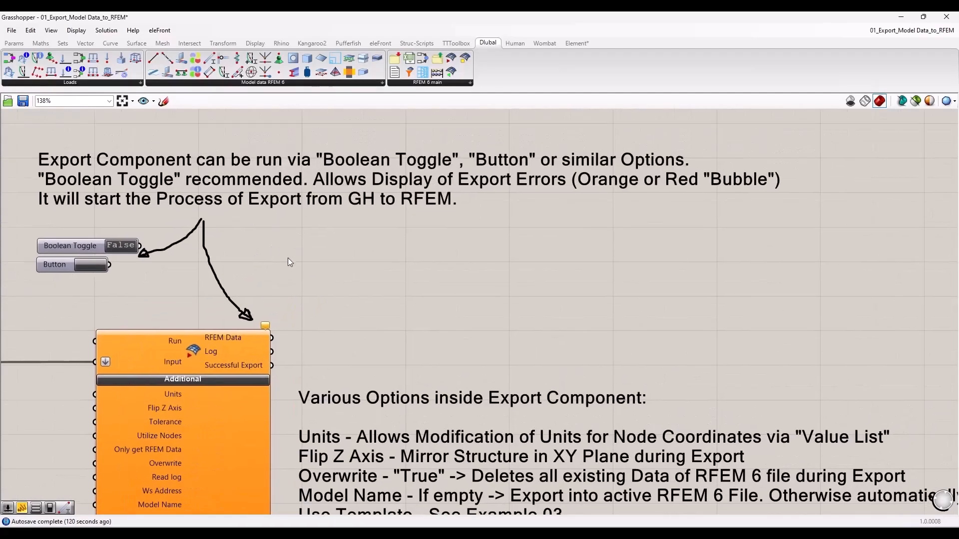
pyautogui.moveTo(160, 296); pyautogui.dragTo(242, 261, button='right')
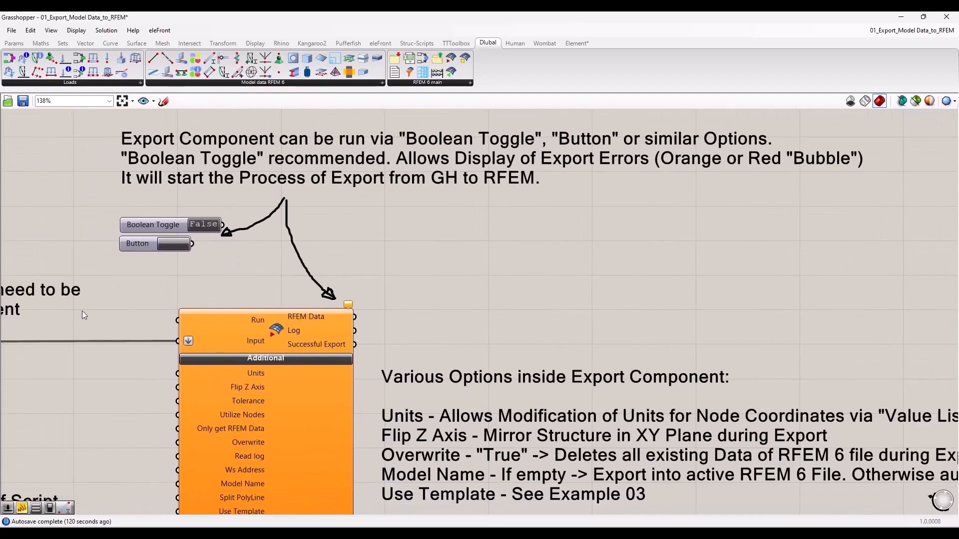
pyautogui.scroll(-5, 330, 300)
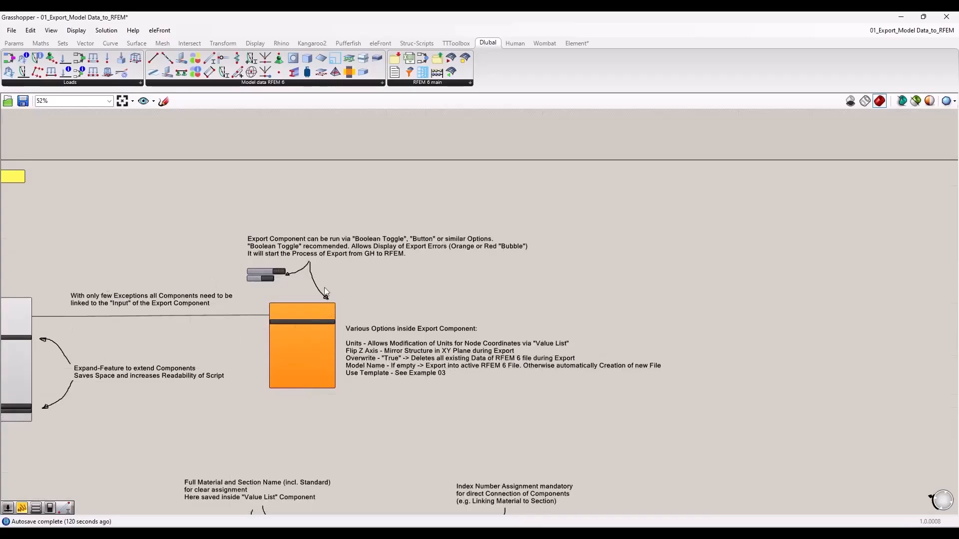
pyautogui.scroll(4, 331, 276)
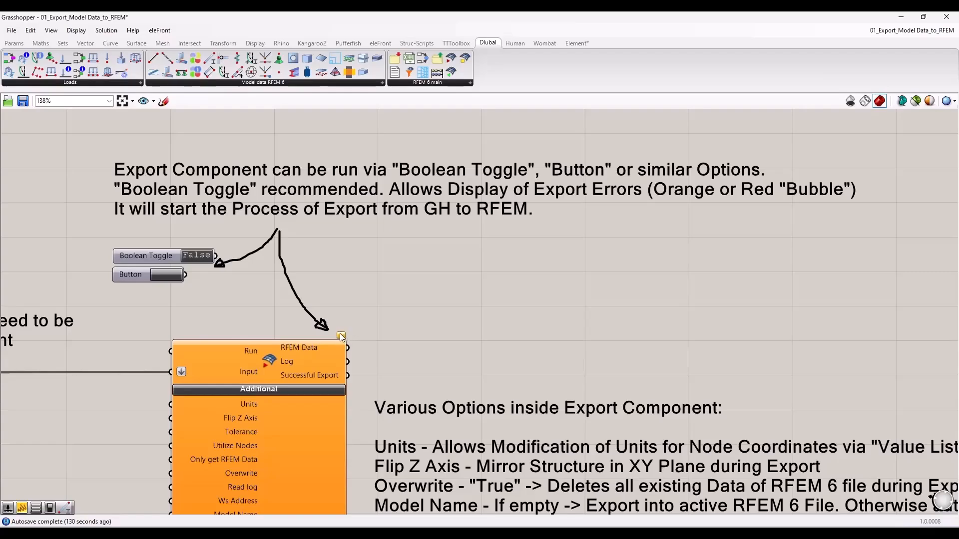
pyautogui.scroll(4, 344, 342)
pyautogui.scroll(-4, 344, 341)
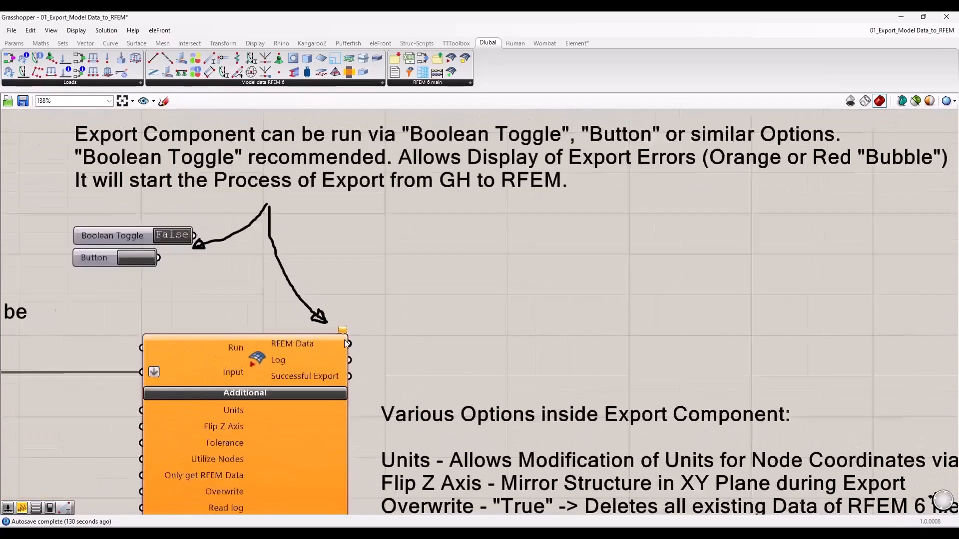
# - Review the export component's message bubble and its Boolean Toggle, and locate the example's algorithm, material and export groups
pyautogui.moveTo(342, 332)
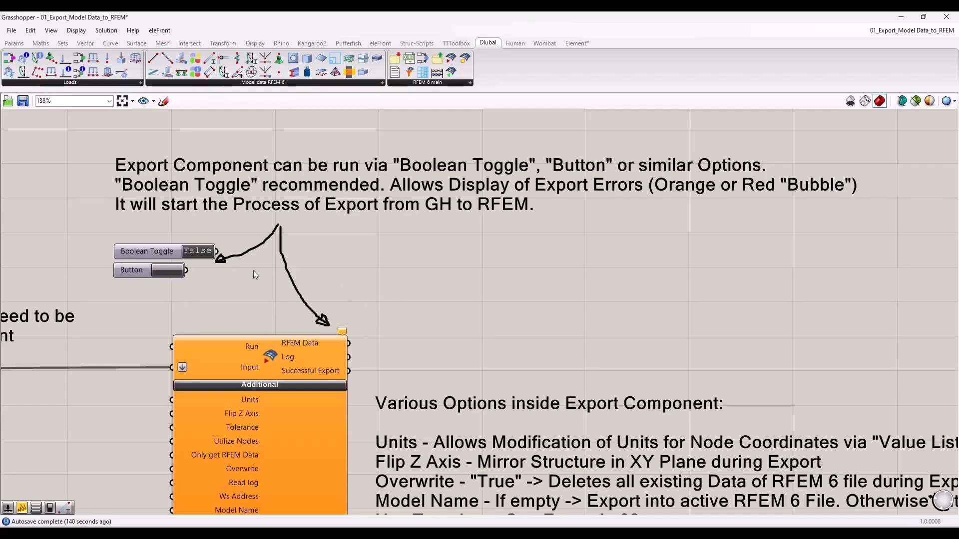
pyautogui.click(145, 253)
pyautogui.scroll(-4, 171, 261)
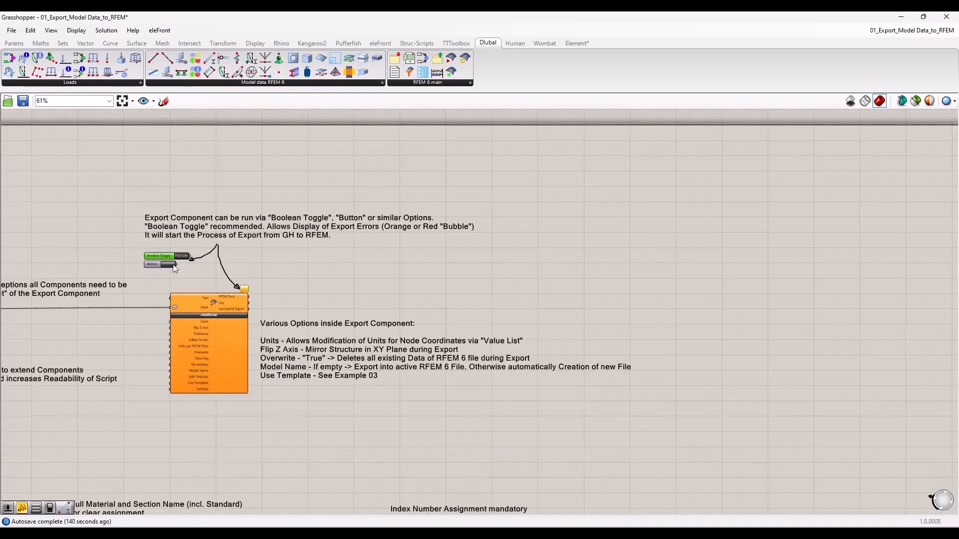
pyautogui.scroll(-4, 498, 260)
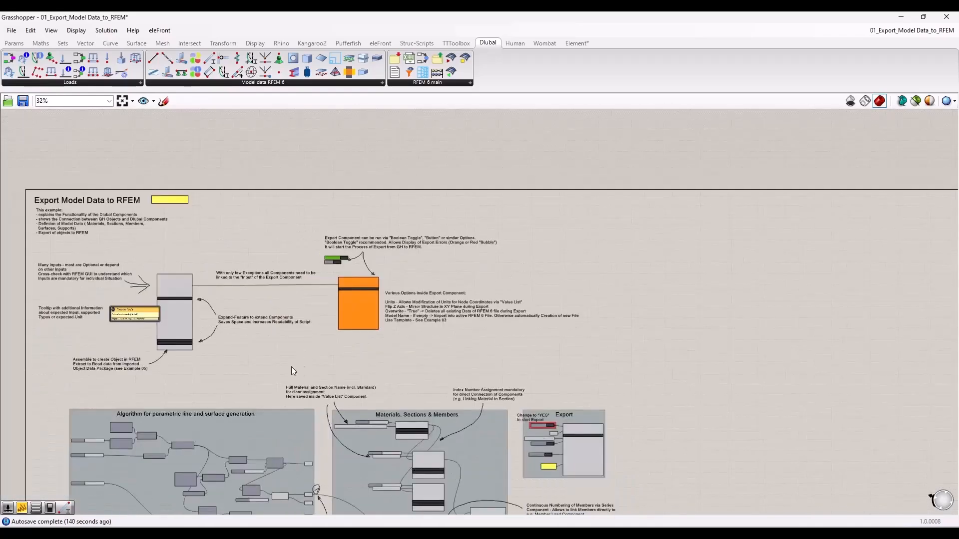
pyautogui.moveTo(291, 367); pyautogui.dragTo(399, 320, button='right')
pyautogui.scroll(2, 349, 326)
pyautogui.moveTo(340, 352); pyautogui.dragTo(266, 143, button='right')
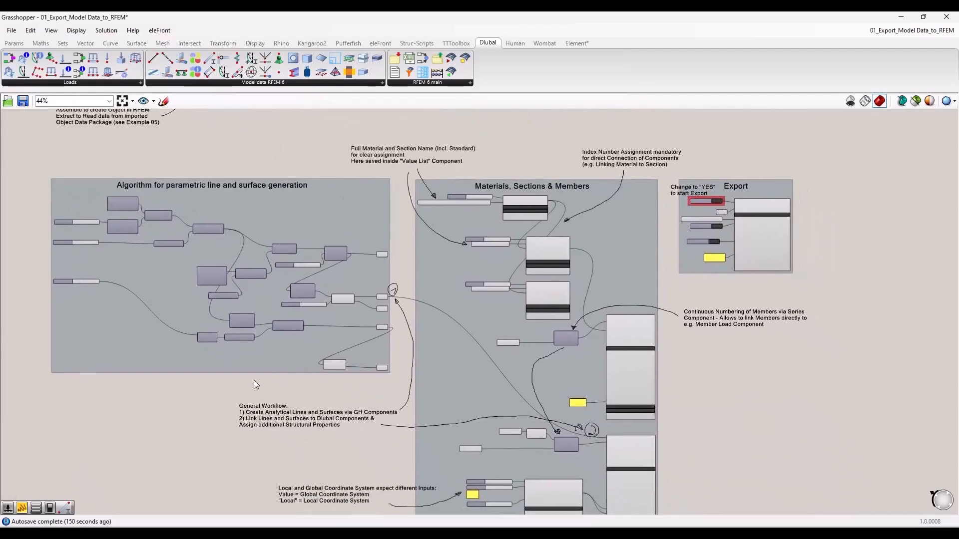
# - Place Grasshopper beside the Rhino viewport and examine the parametric line and surface algorithm together with its previewed geometry
pyautogui.moveTo(299, 16); pyautogui.dragTo(958, 140)
pyautogui.scroll(2, 616, 232)
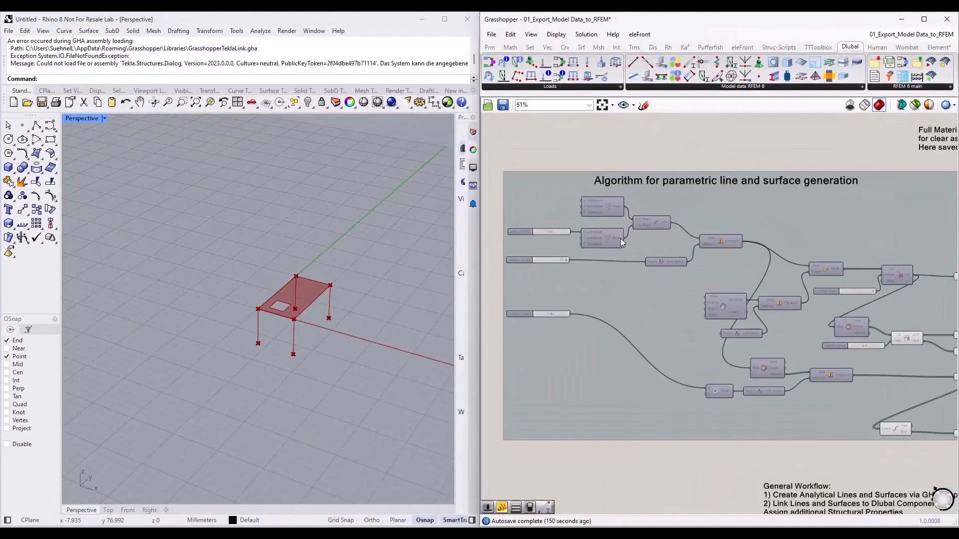
pyautogui.click(762, 215)
pyautogui.scroll(-2, 634, 236)
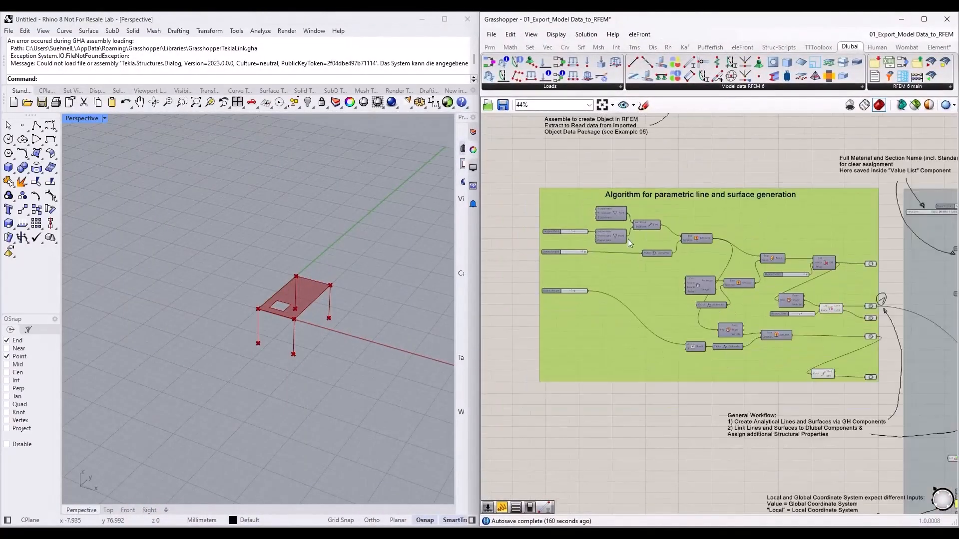
pyautogui.scroll(2, 714, 221)
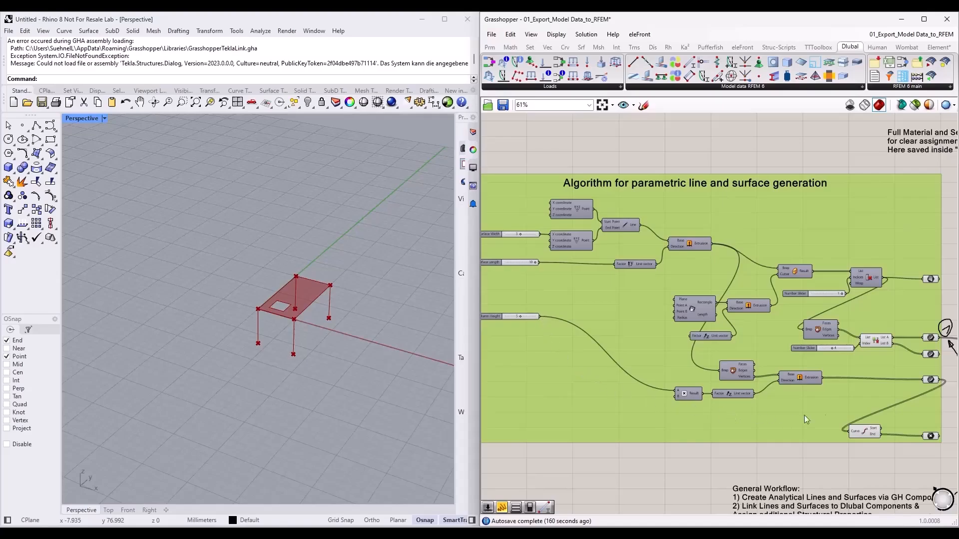
pyautogui.click(639, 469)
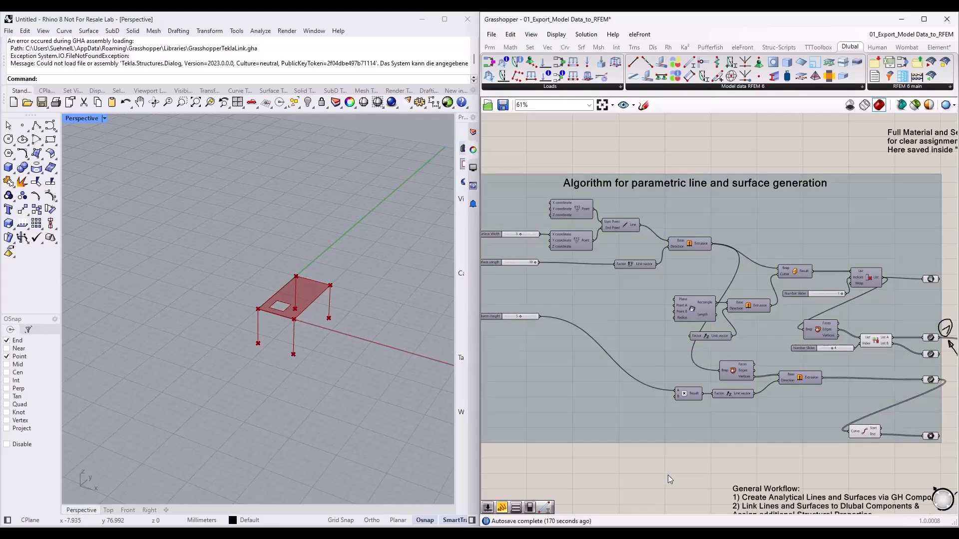
pyautogui.scroll(5, 302, 319)
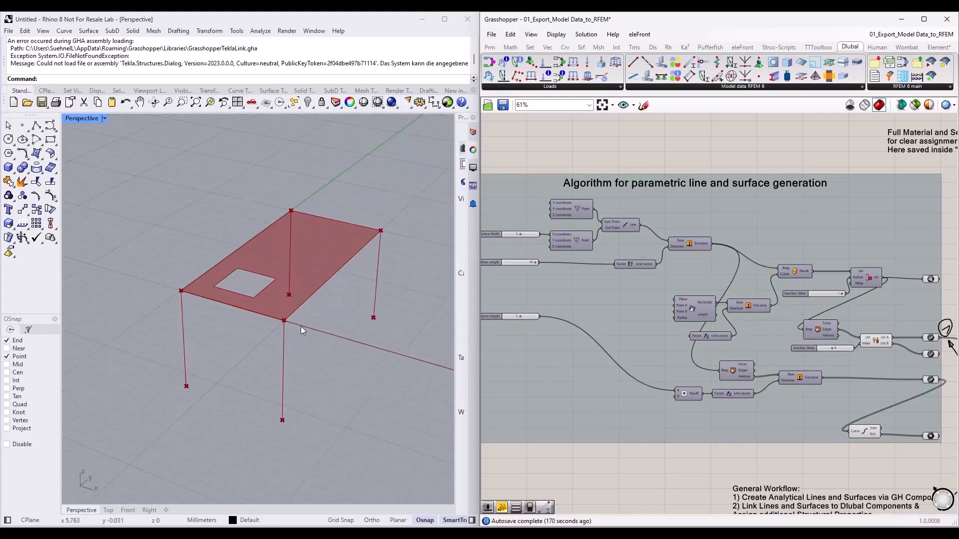
pyautogui.scroll(-5, 305, 330)
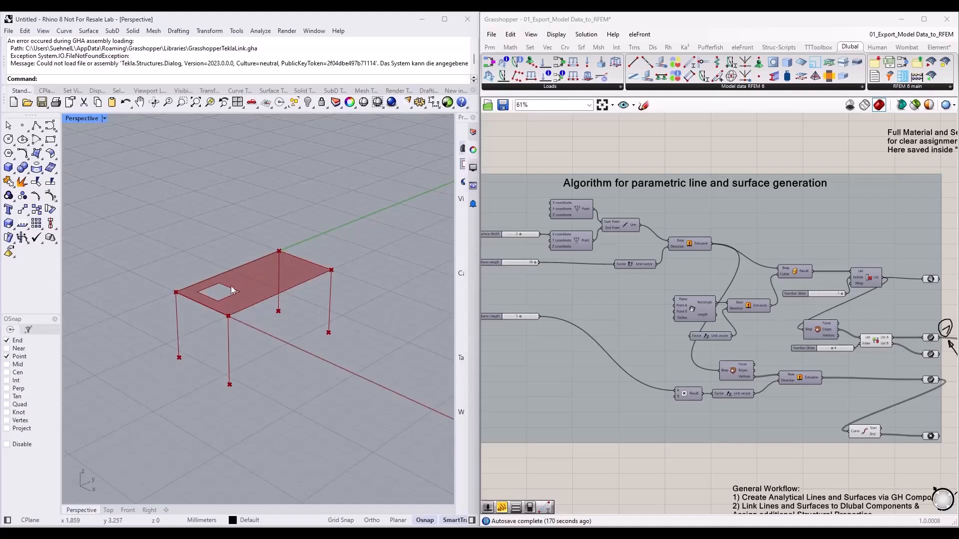
# - Highlight the algorithm's output parameters one by one in the Rhino preview: the surface, edge lines, opening lines, support points and columns
pyautogui.scroll(5, 777, 281)
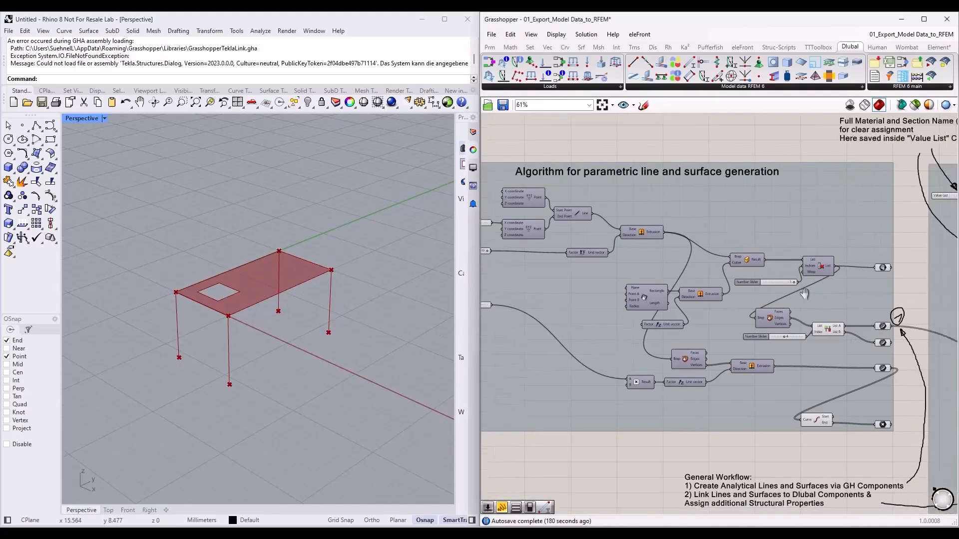
pyautogui.scroll(-1, 748, 254)
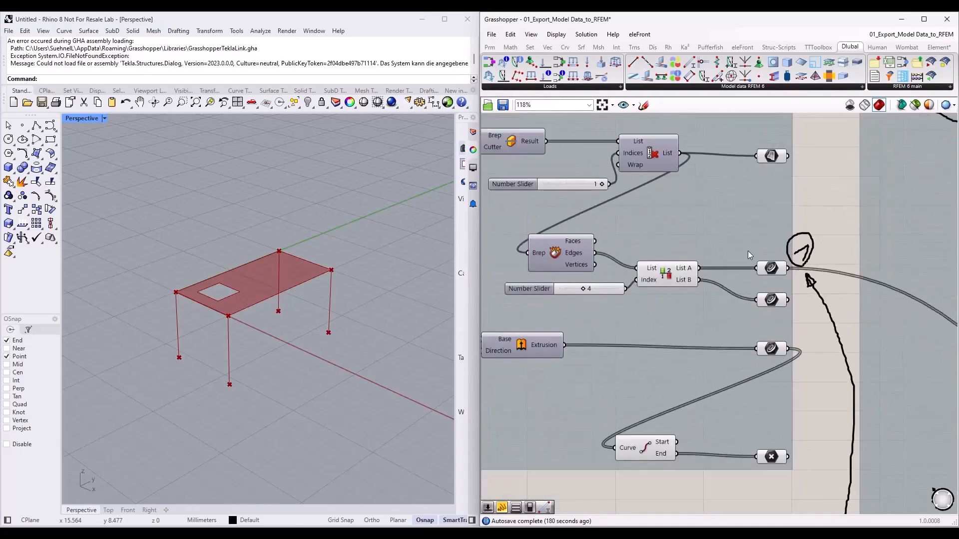
pyautogui.click(773, 157)
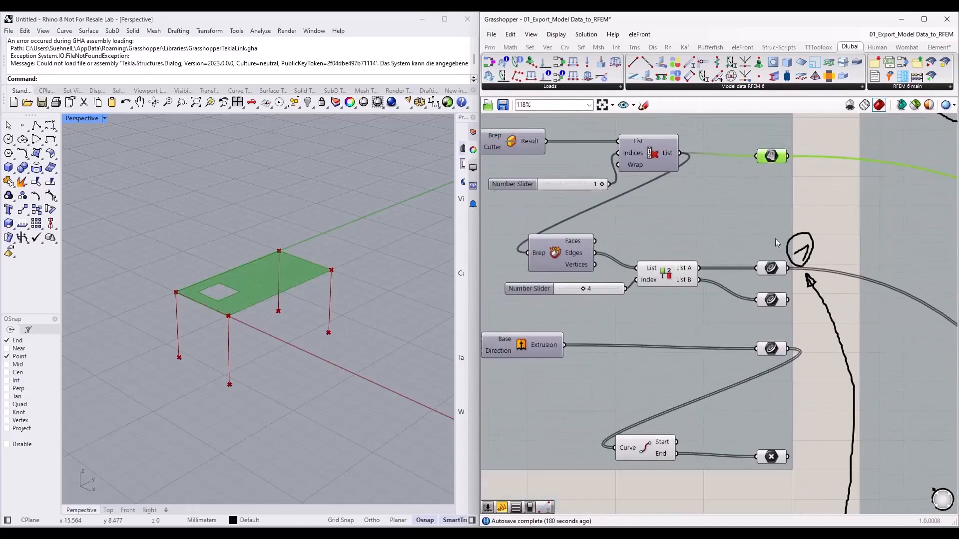
pyautogui.click(770, 269)
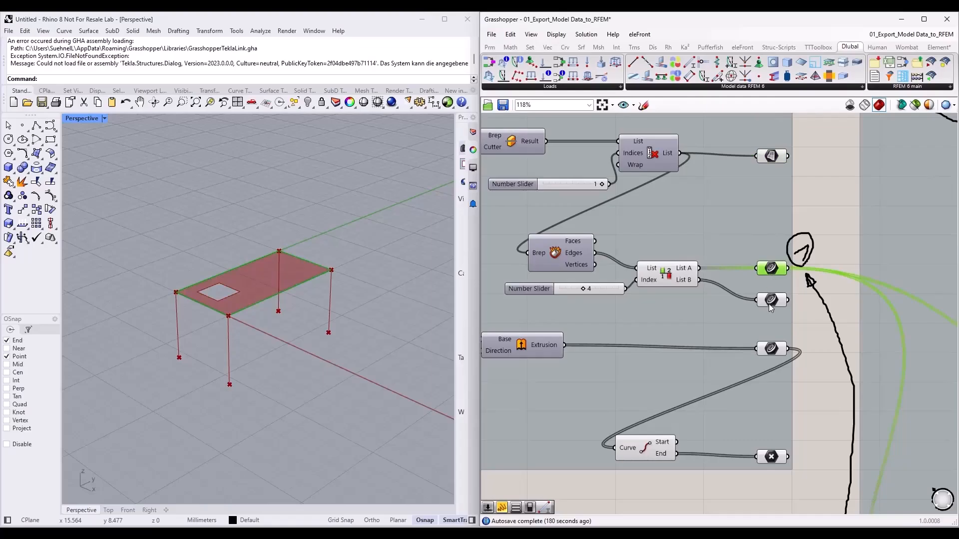
pyautogui.click(771, 299)
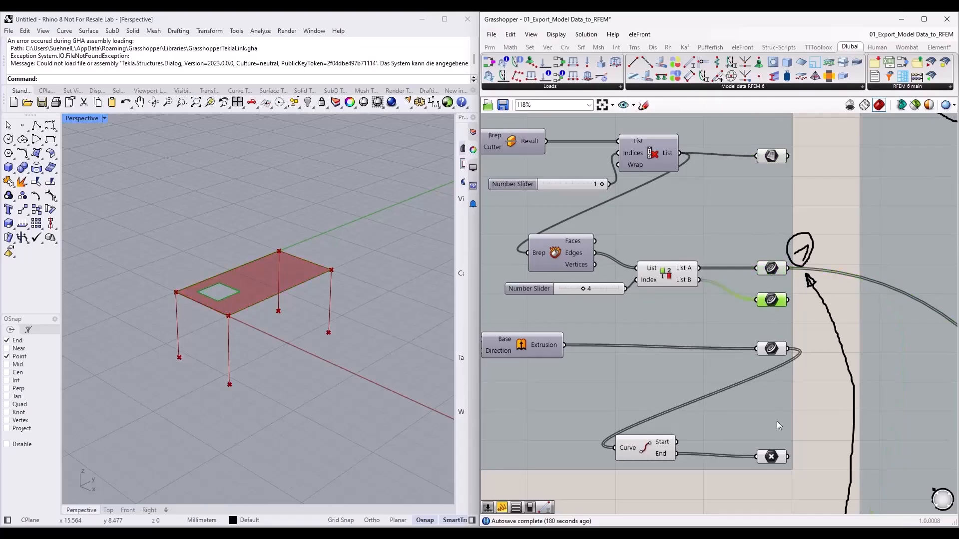
pyautogui.click(772, 457)
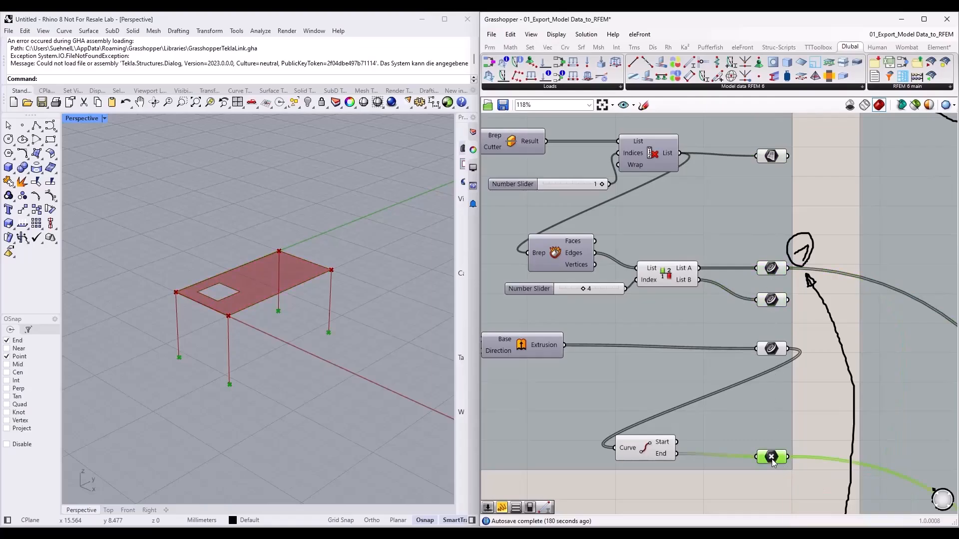
pyautogui.click(772, 348)
pyautogui.click(772, 268)
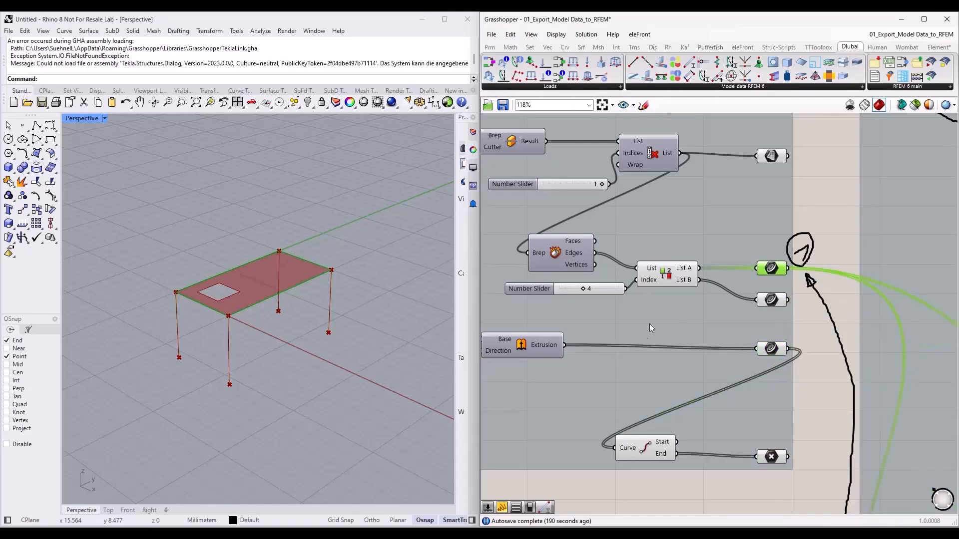
# - Maximize Grasshopper and trace the links from the outer edge line parameter to the Materials, Sections & Members group
pyautogui.scroll(-3, 615, 358)
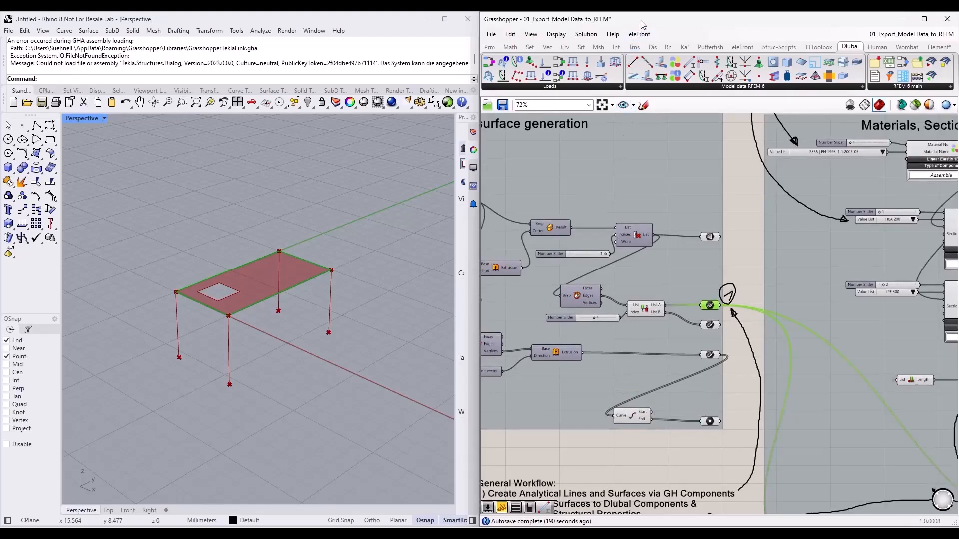
pyautogui.moveTo(639, 19); pyautogui.dragTo(479, 67)
pyautogui.doubleClick(480, 70)
pyautogui.moveTo(554, 190); pyautogui.dragTo(475, 182, button='right')
pyautogui.moveTo(222, 439); pyautogui.dragTo(239, 381, button='right')
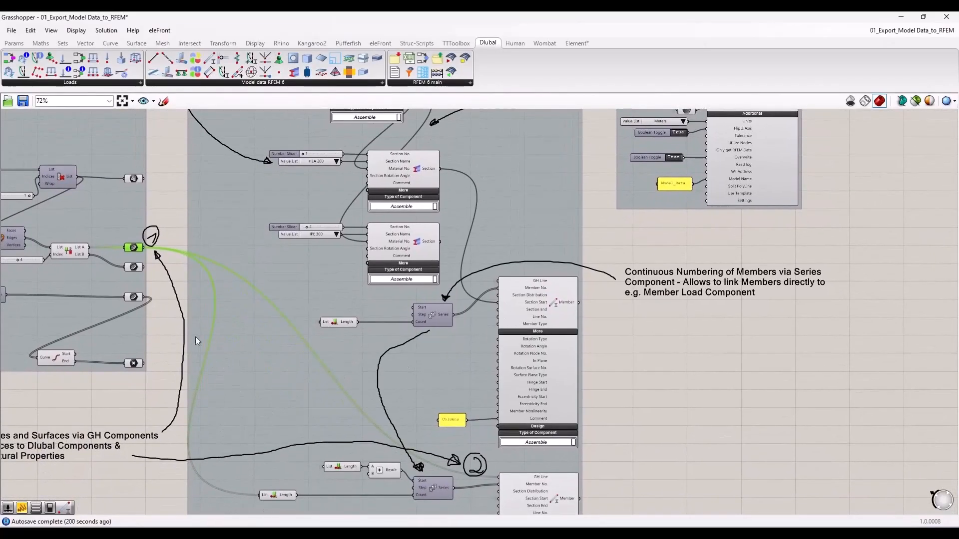
pyautogui.click(179, 267)
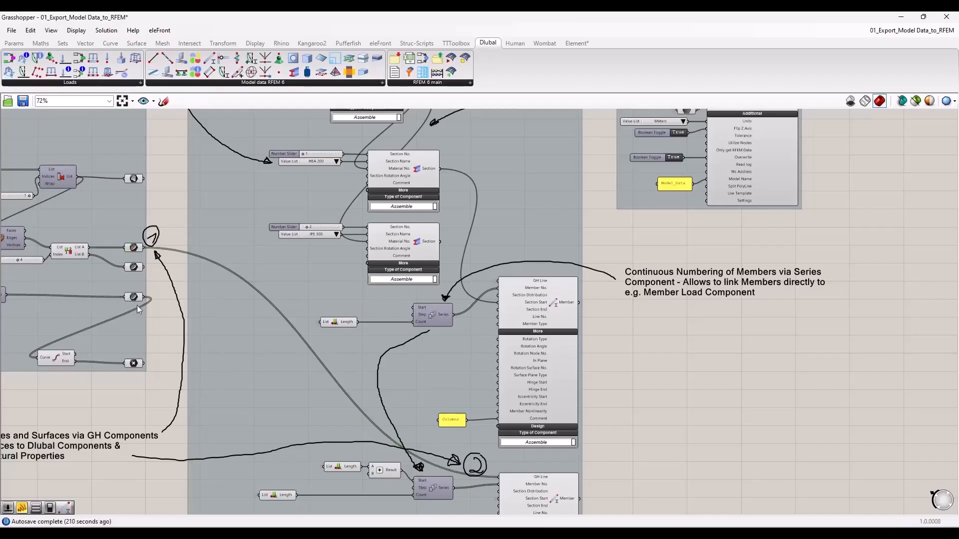
# - Trace the column lines into the Member component and examine its GH Line, Member No. and Section Start inputs
pyautogui.scroll(2, 137, 306)
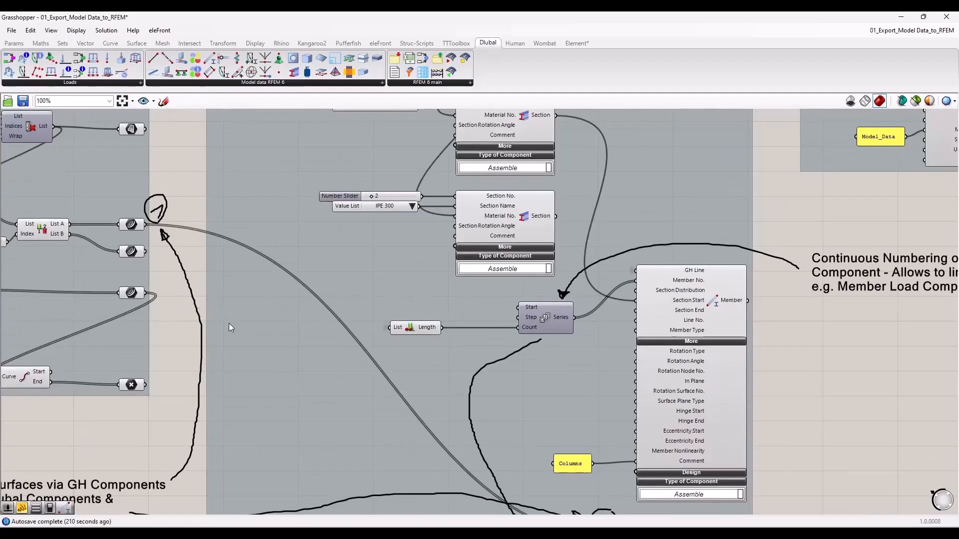
pyautogui.click(132, 293)
pyautogui.moveTo(139, 293)
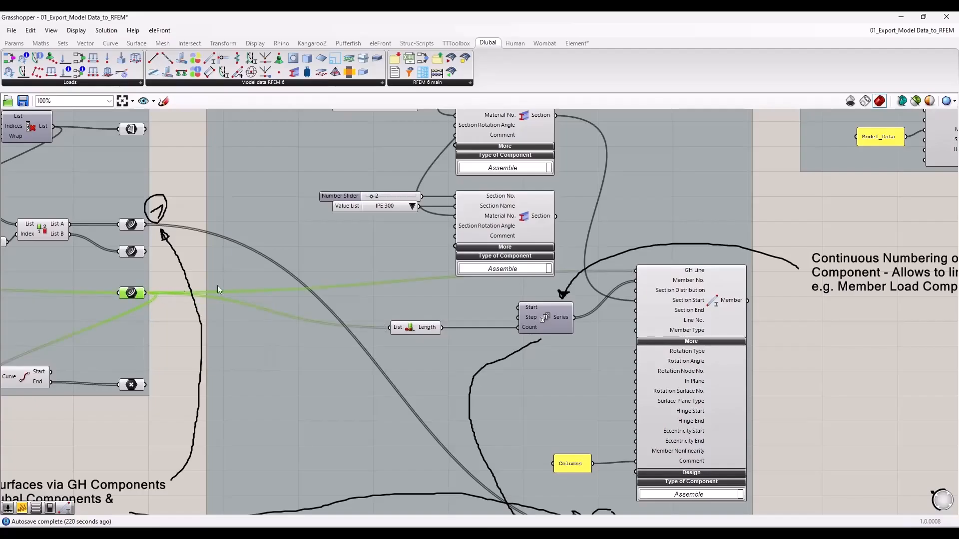
pyautogui.scroll(3, 475, 246)
pyautogui.scroll(3, 475, 246)
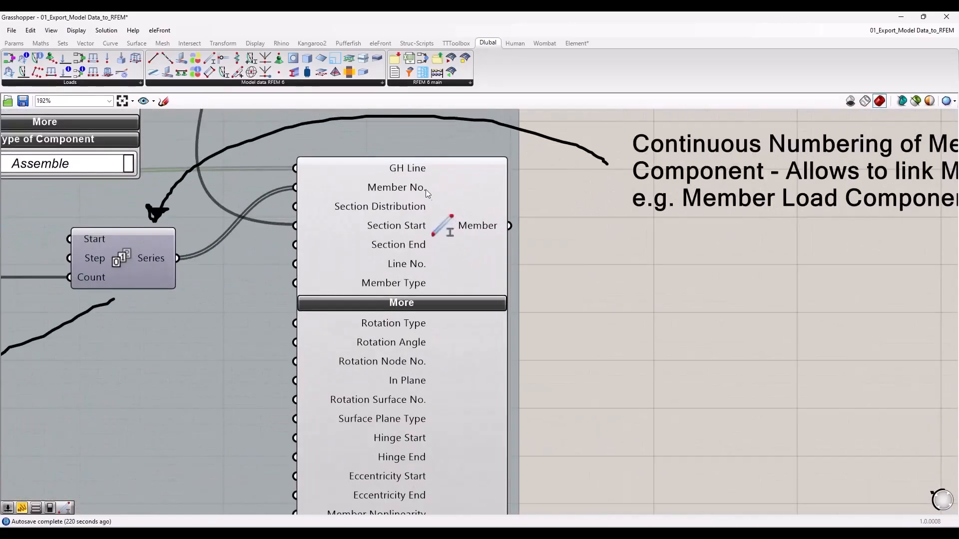
pyautogui.moveTo(395, 171)
pyautogui.scroll(-1, 607, 294)
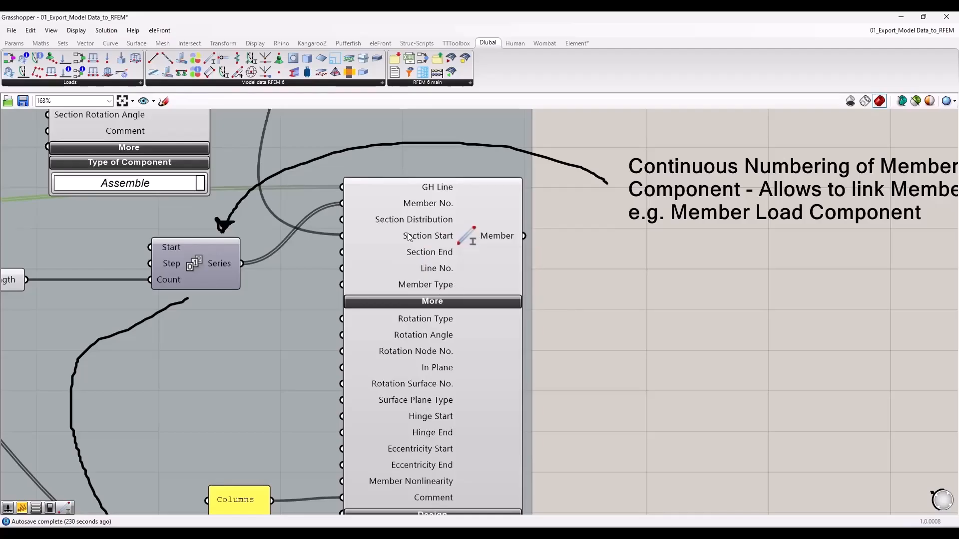
pyautogui.moveTo(409, 235)
# - Examine the Columns comment on the first Member component and the Member Eccentricity component linked to the beam members
pyautogui.scroll(-3, 418, 242)
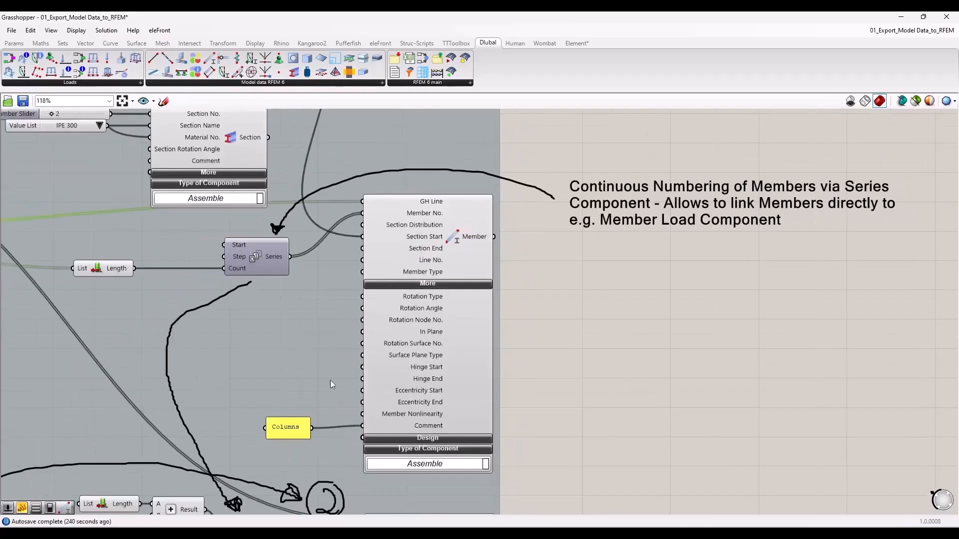
pyautogui.moveTo(424, 430)
pyautogui.scroll(-2, 423, 429)
pyautogui.moveTo(557, 419); pyautogui.dragTo(414, 314, button='right')
pyautogui.scroll(3, 301, 345)
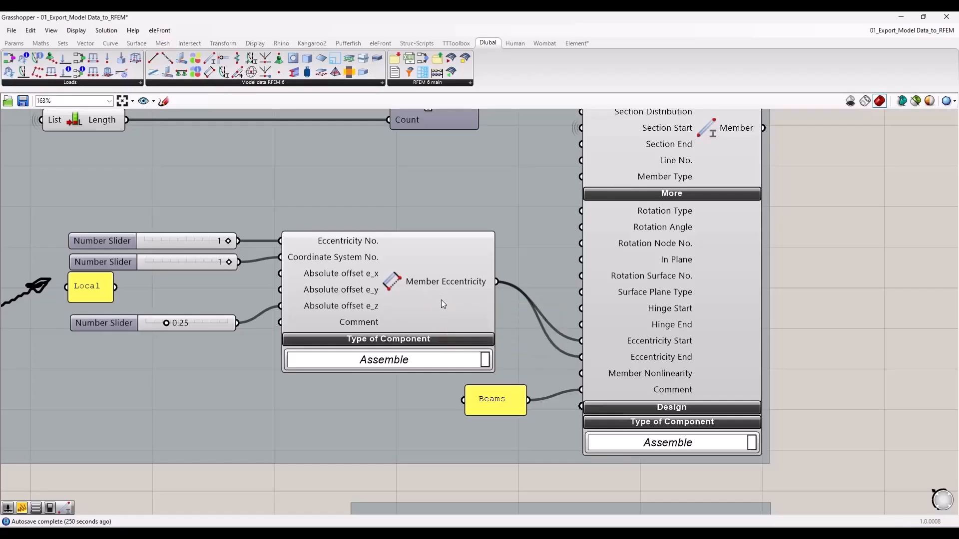
# - Study the Material and Section components with the notes on full naming, Value Lists and index number assignment
pyautogui.scroll(-5, 423, 395)
pyautogui.moveTo(568, 221); pyautogui.dragTo(548, 423, button='right')
pyautogui.scroll(3, 355, 237)
pyautogui.moveTo(102, 230); pyautogui.dragTo(133, 273, button='right')
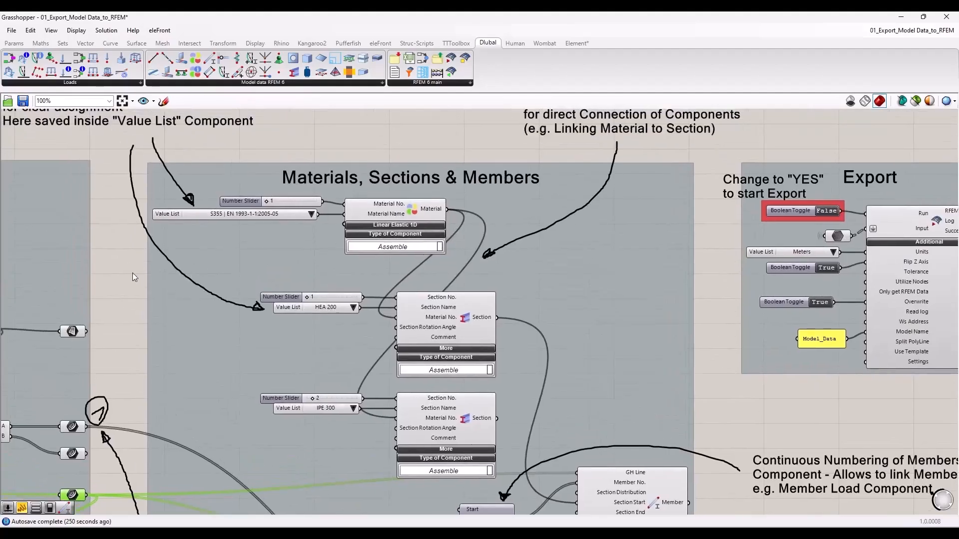
pyautogui.moveTo(194, 272); pyautogui.dragTo(249, 295, button='right')
pyautogui.scroll(-1, 349, 301)
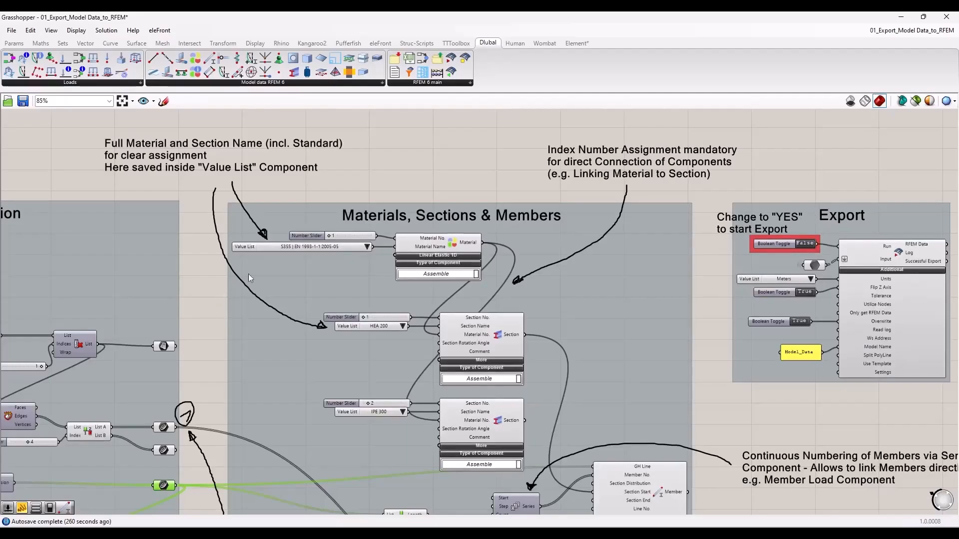
pyautogui.scroll(1, 197, 228)
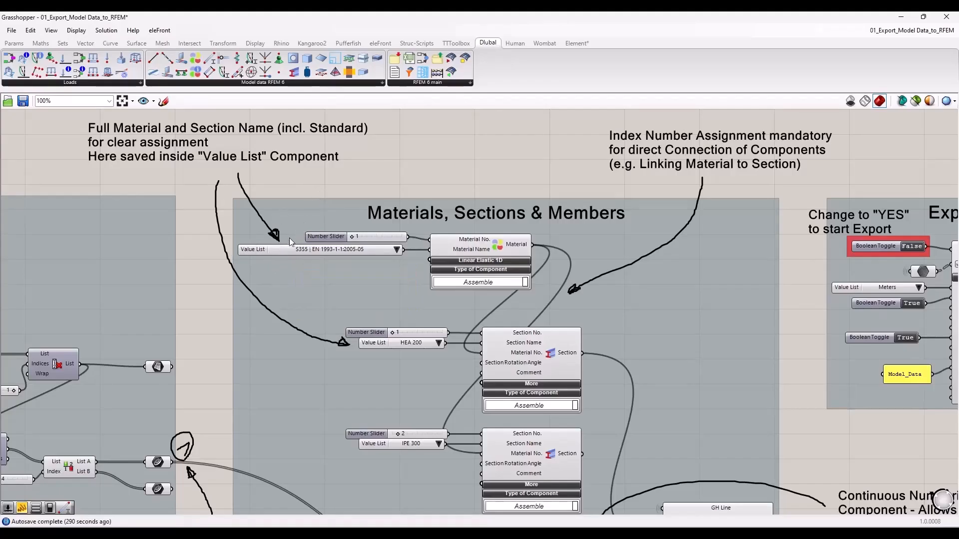
# - Open the constants of the material Value List, widen the dialog to read the full names, and close it without changes
pyautogui.click(259, 248)
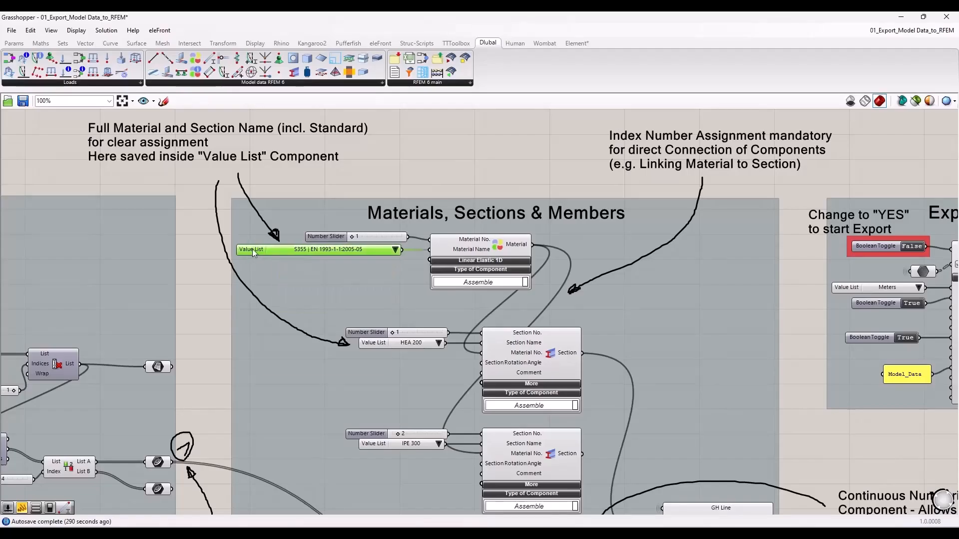
pyautogui.rightClick(252, 249)
pyautogui.click(273, 270)
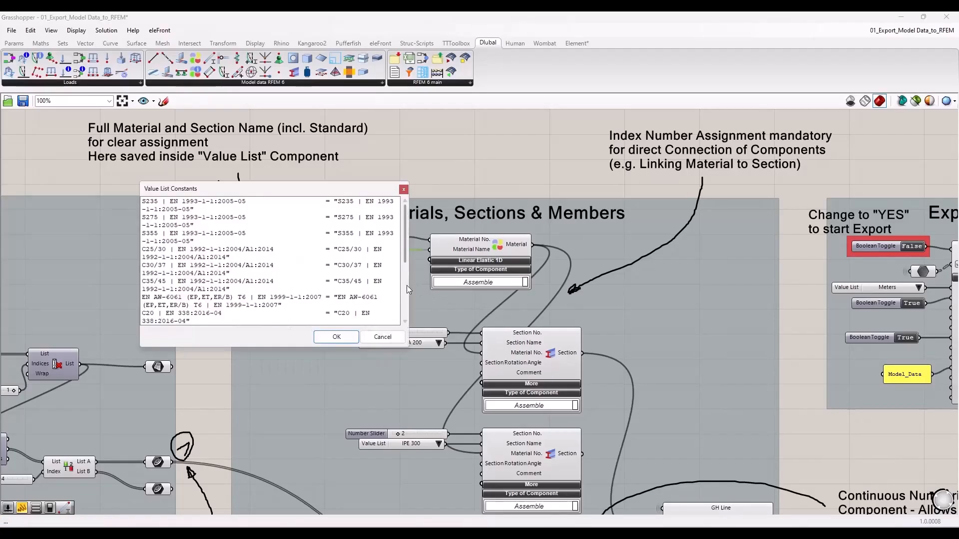
pyautogui.moveTo(409, 283); pyautogui.dragTo(668, 285)
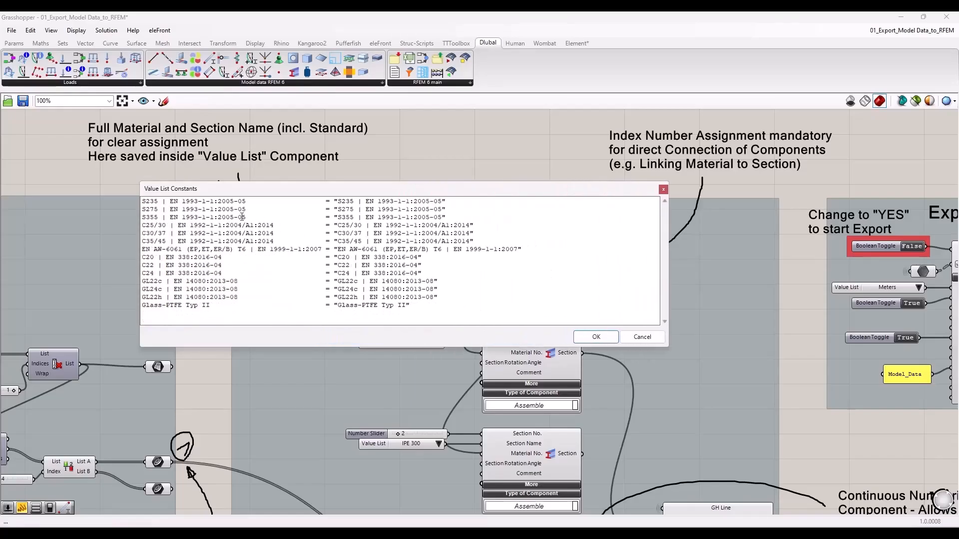
pyautogui.click(645, 337)
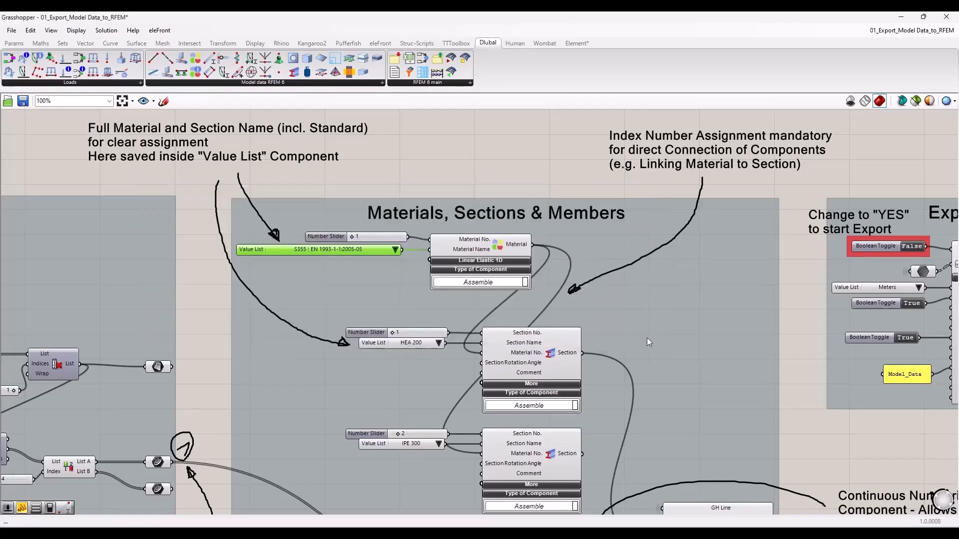
# - Open the constants of the HEA 200 section Value List, inspect the full section names and close it without changes
pyautogui.rightClick(386, 342)
pyautogui.click(400, 366)
pyautogui.moveTo(310, 298); pyautogui.dragTo(242, 303)
pyautogui.moveTo(366, 289); pyautogui.dragTo(577, 240)
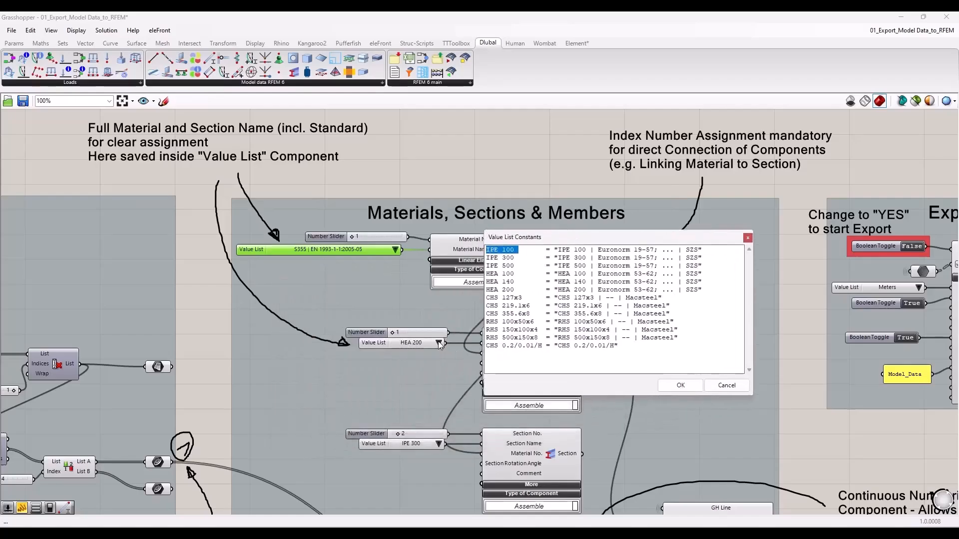
pyautogui.moveTo(537, 238); pyautogui.dragTo(597, 249)
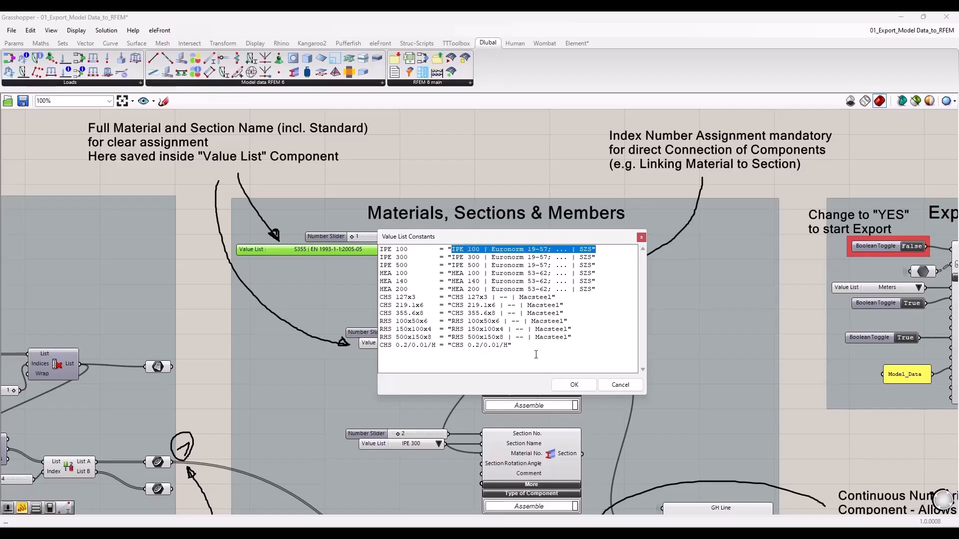
pyautogui.moveTo(542, 343); pyautogui.dragTo(379, 255)
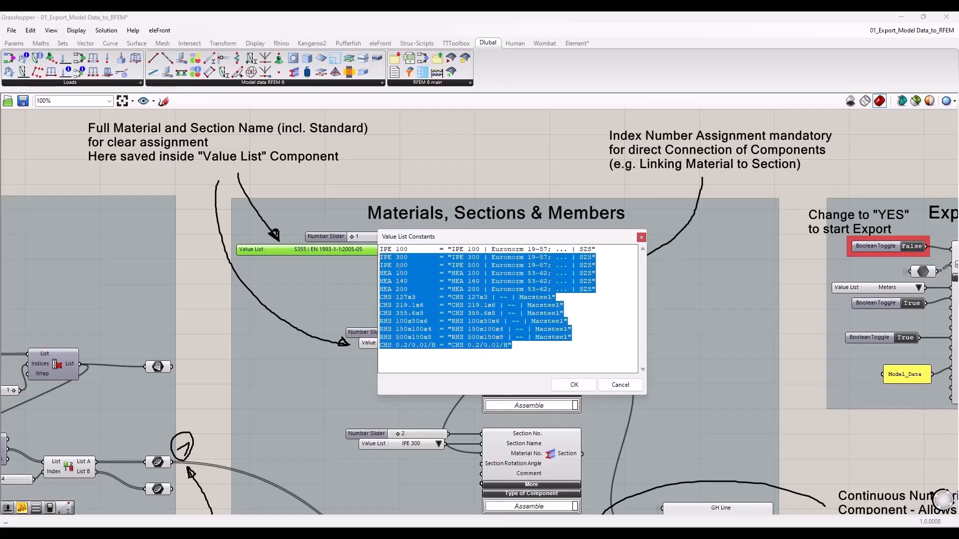
pyautogui.click(620, 384)
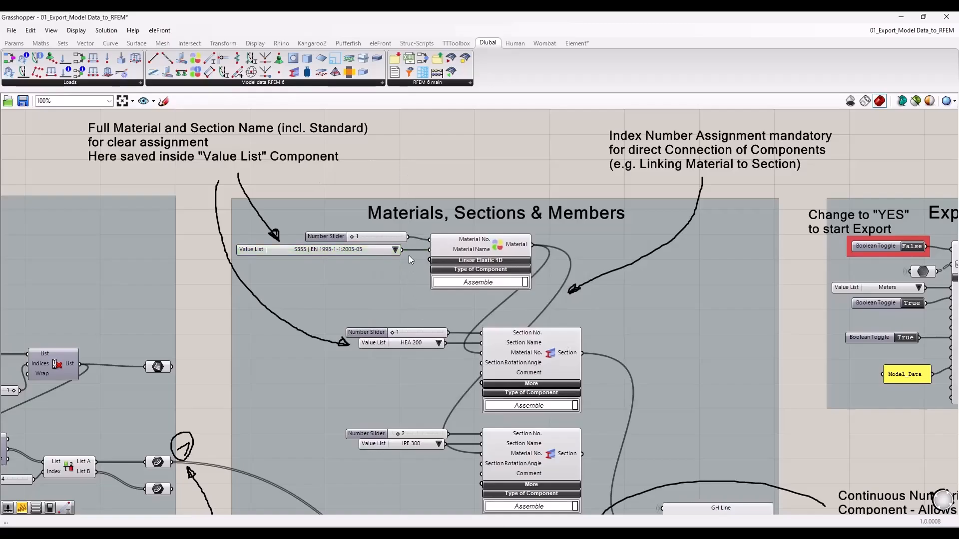
# - Check the options offered by the material Value List and leave the selected material as it is
pyautogui.click(395, 249)
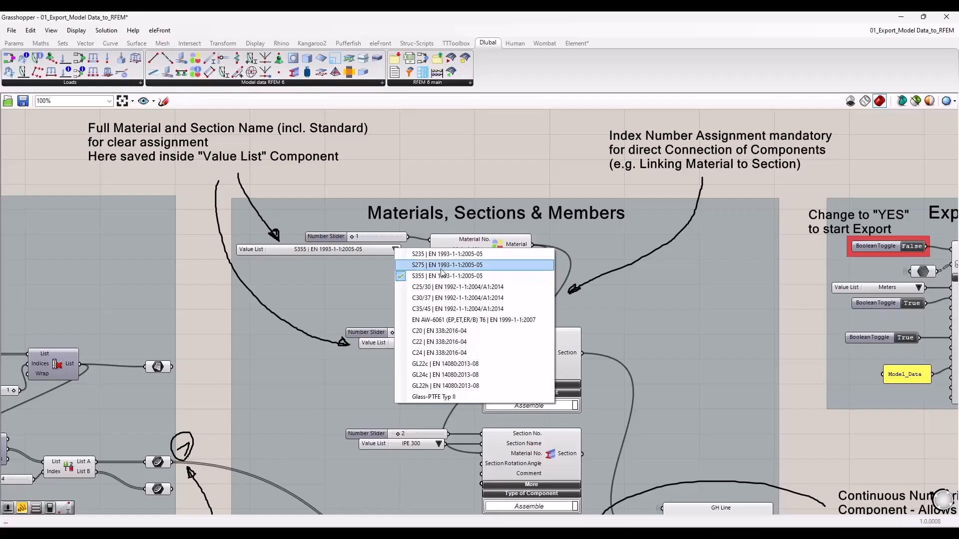
pyautogui.click(437, 186)
pyautogui.scroll(-3, 314, 214)
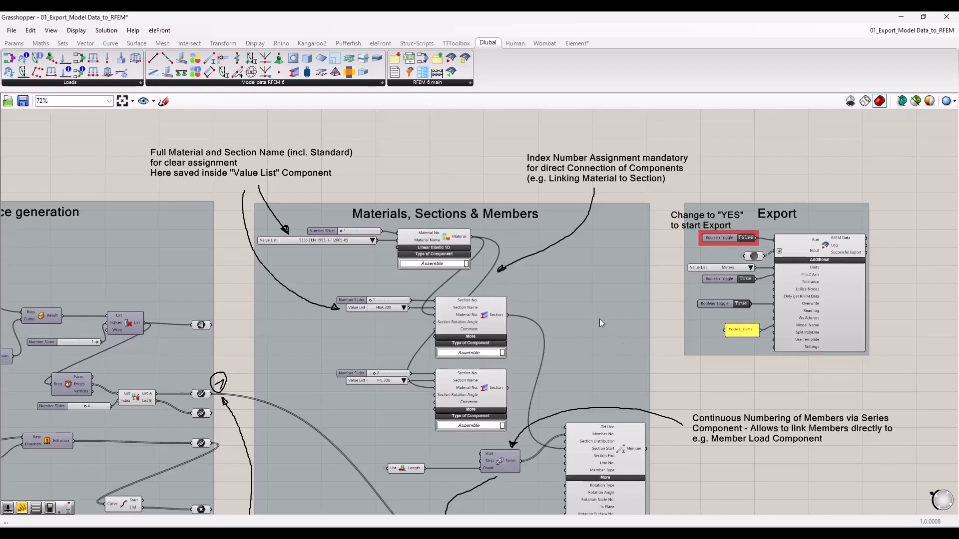
pyautogui.scroll(2, 612, 293)
pyautogui.scroll(1, 649, 282)
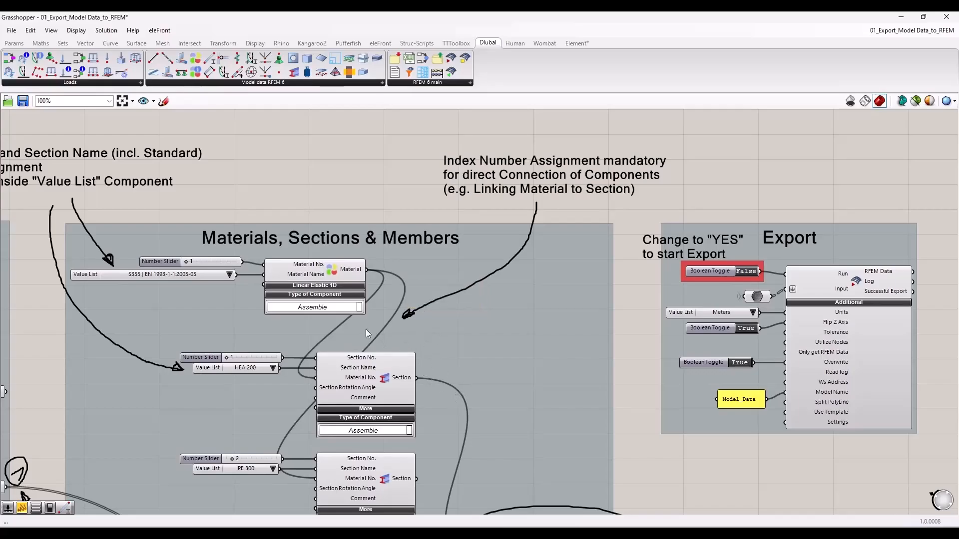
# - Trace the Material component's output into the Material No. inputs of the Section components
pyautogui.click(338, 278)
pyautogui.click(367, 368)
pyautogui.click(341, 280)
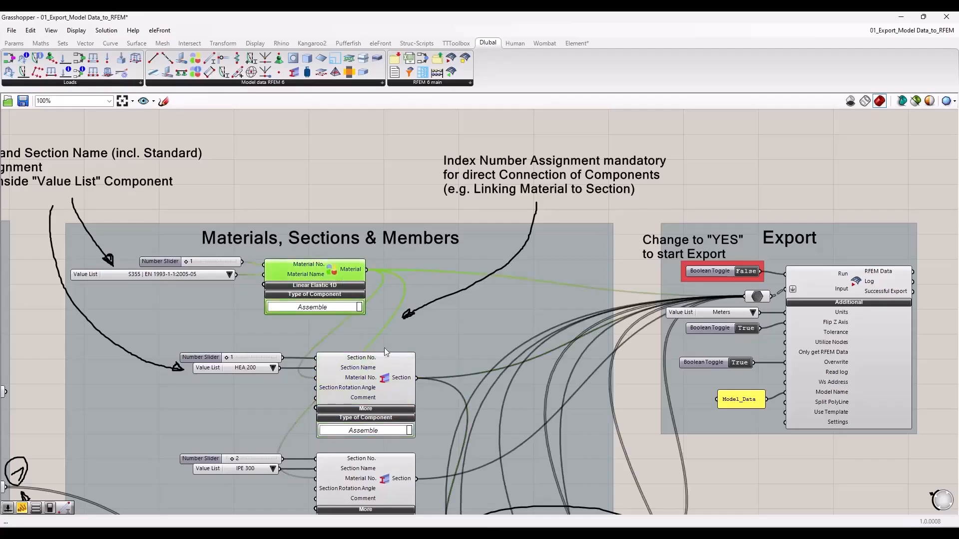
pyautogui.click(394, 385)
pyautogui.scroll(2, 370, 398)
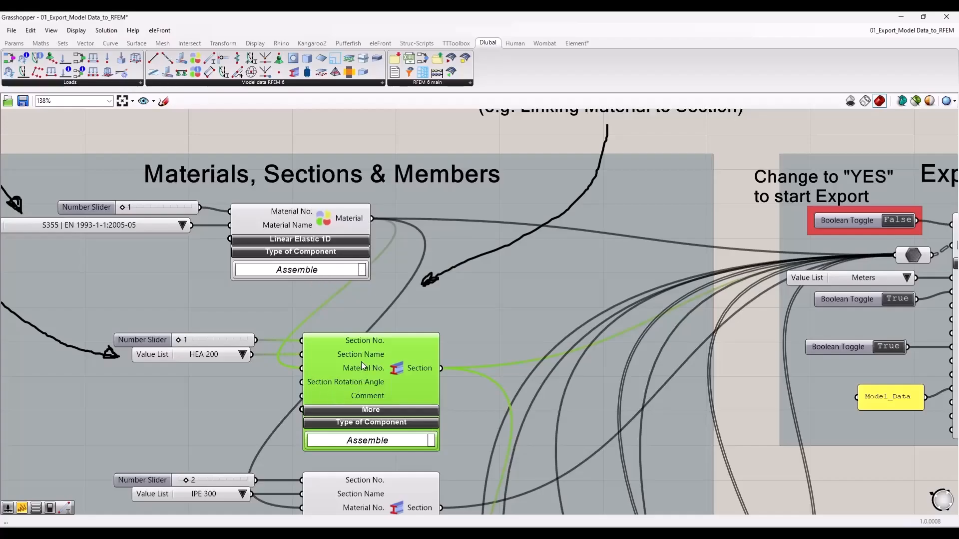
pyautogui.scroll(-1, 361, 363)
pyautogui.click(291, 184)
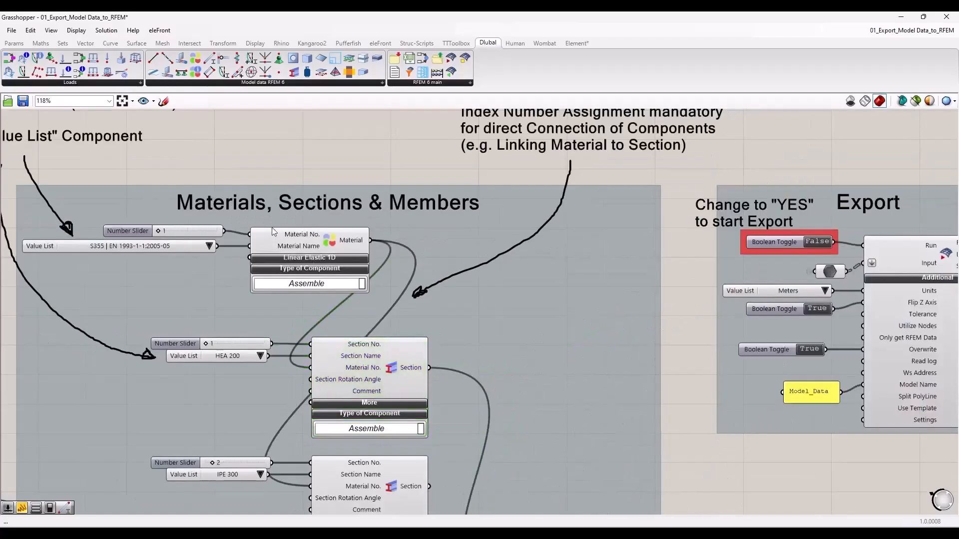
# - Examine the number slider that supplies the index number to the Material component's Material No. input
pyautogui.click(188, 230)
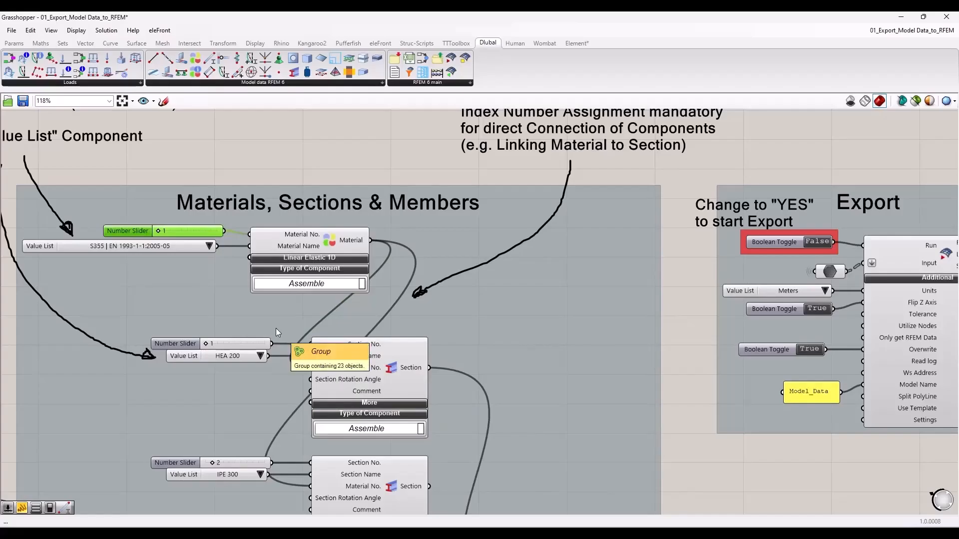
pyautogui.click(309, 153)
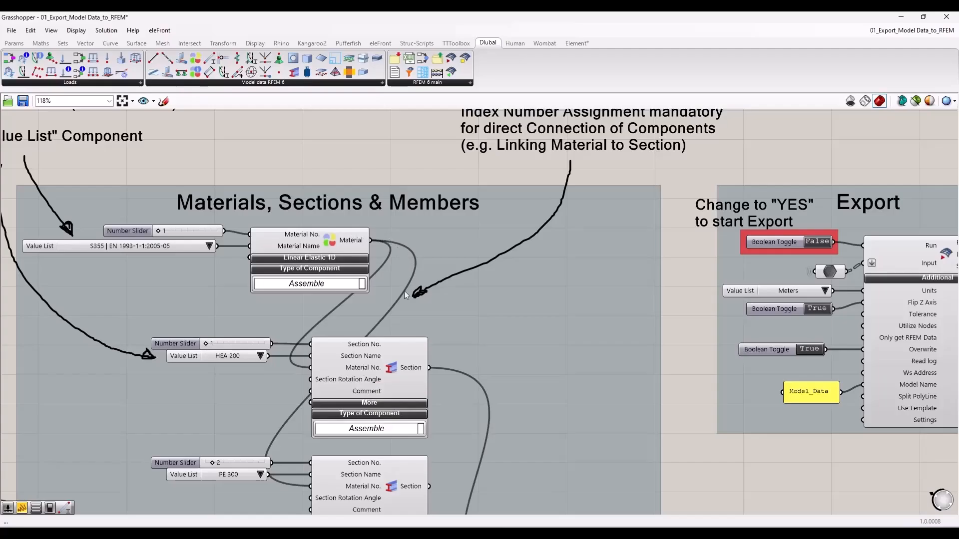
pyautogui.click(310, 245)
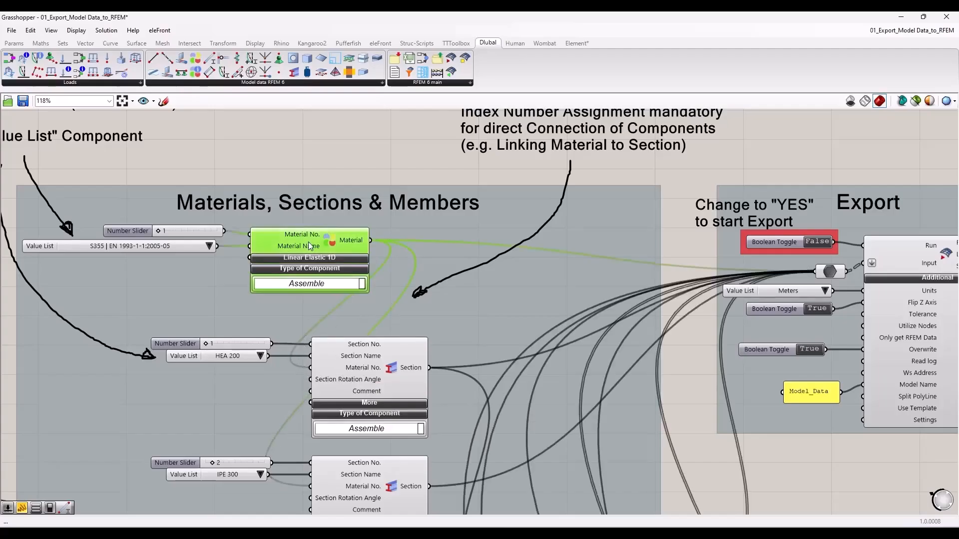
pyautogui.click(186, 230)
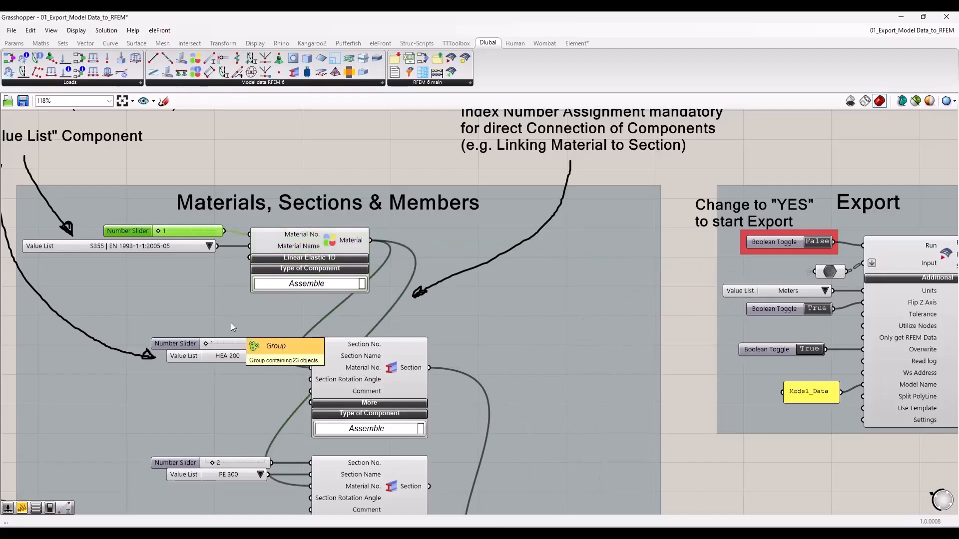
pyautogui.click(253, 173)
pyautogui.scroll(-3, 429, 199)
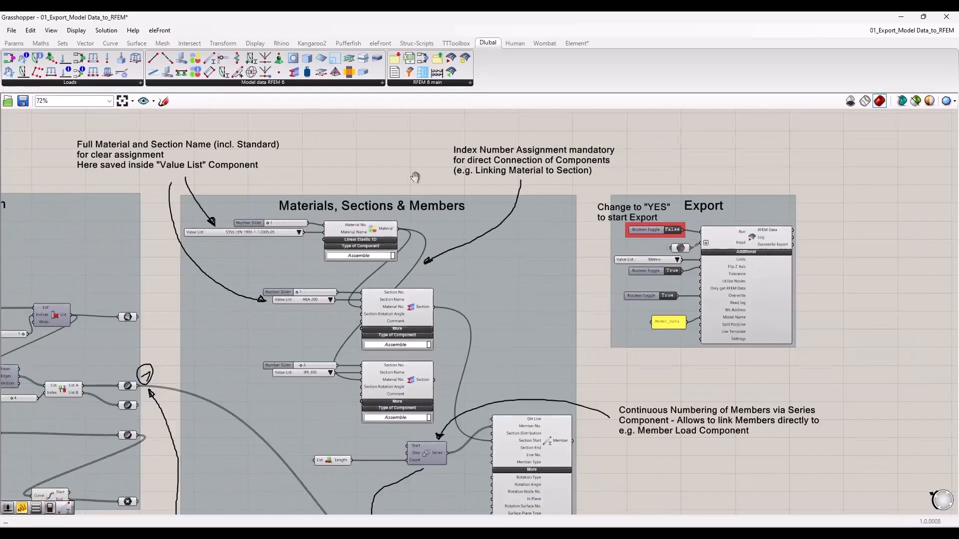
pyautogui.moveTo(415, 175); pyautogui.dragTo(400, 213, button='right')
pyautogui.scroll(2, 274, 257)
pyautogui.click(267, 262)
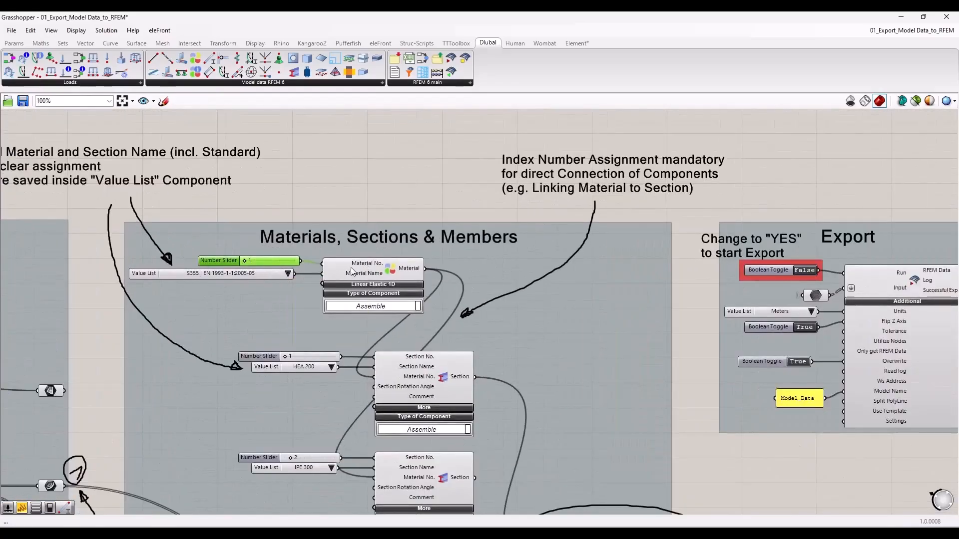
# - Examine the two Series components that number the members continuously and their links to the Member No. inputs
pyautogui.scroll(-3, 345, 183)
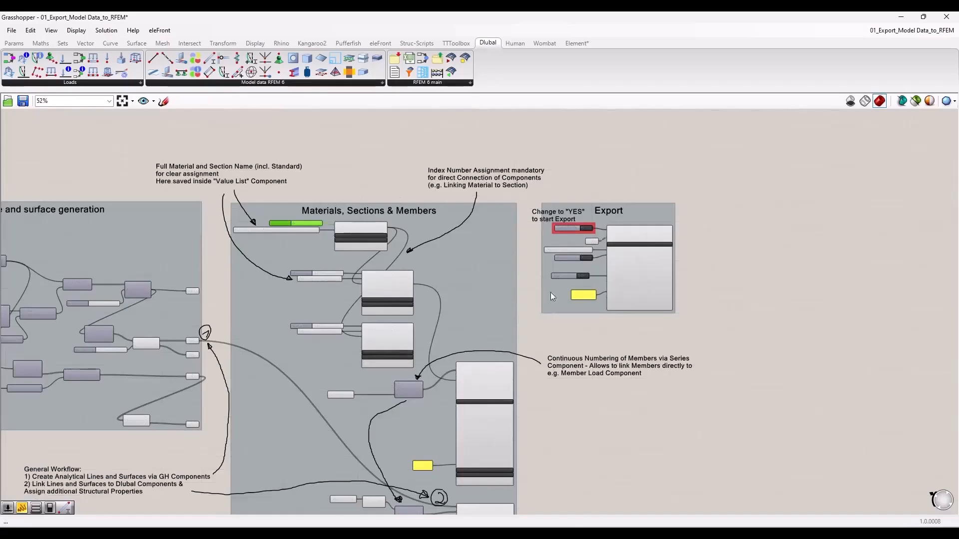
pyautogui.moveTo(551, 430); pyautogui.dragTo(517, 409, button='right')
pyautogui.scroll(2, 524, 420)
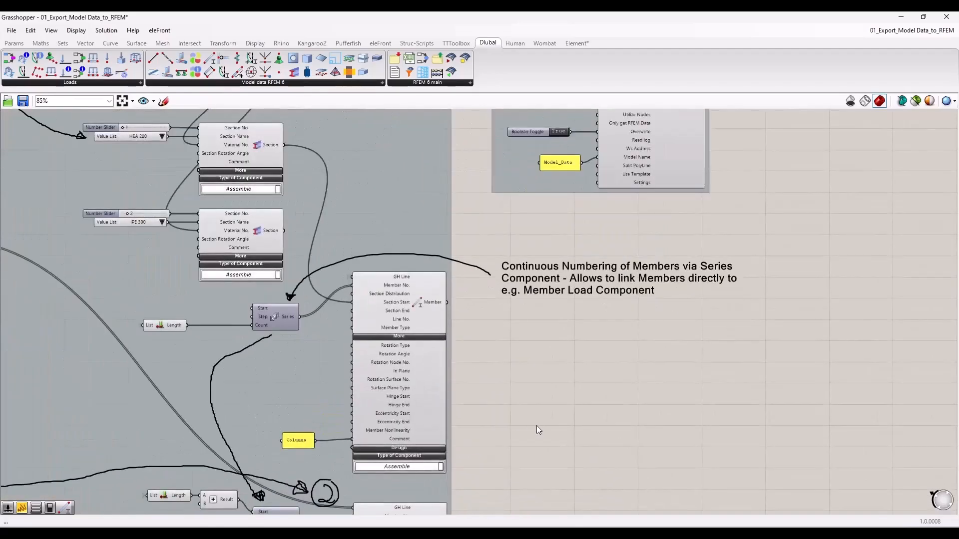
pyautogui.moveTo(556, 453); pyautogui.dragTo(560, 358, button='right')
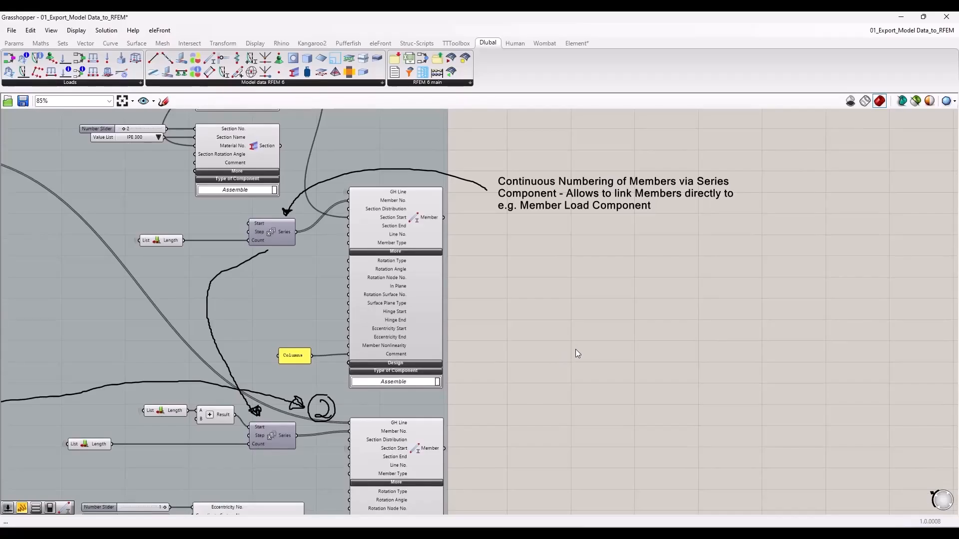
pyautogui.click(274, 228)
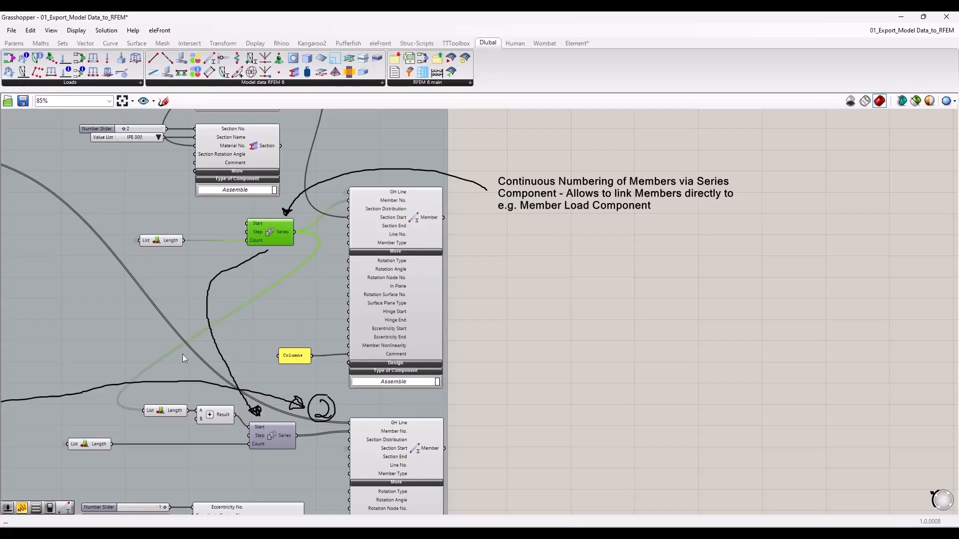
pyautogui.click(274, 438)
# - Trace the generated column lines through List Length to the Series component and the Member component's GH Line input
pyautogui.moveTo(537, 426); pyautogui.dragTo(608, 408, button='right')
pyautogui.scroll(-2, 611, 407)
pyautogui.scroll(-1, 638, 382)
pyautogui.scroll(5, 252, 291)
pyautogui.click(250, 204)
pyautogui.click(251, 251)
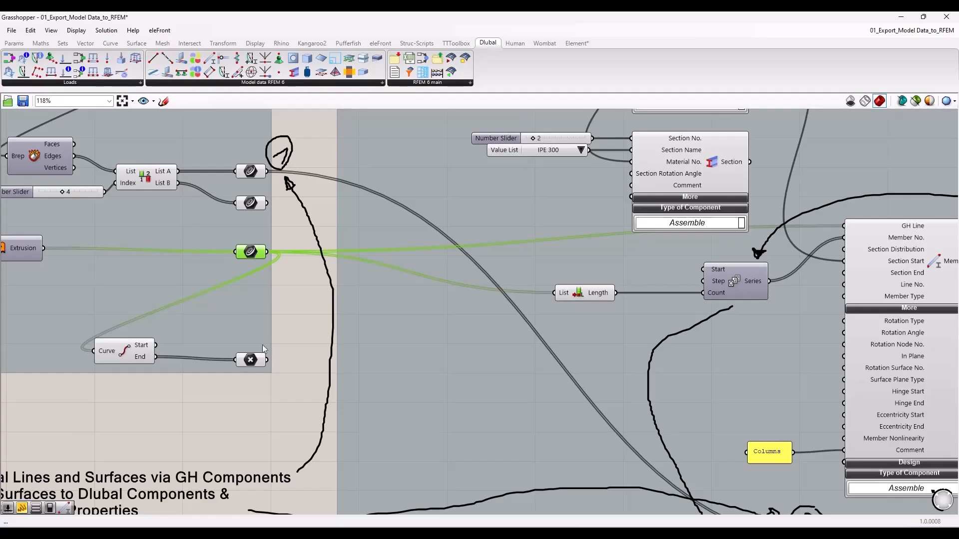
pyautogui.click(294, 314)
# - Examine the Nodal Support component and the "inf" panel that assigns its rigid degrees of freedom
pyautogui.scroll(-4, 283, 313)
pyautogui.moveTo(689, 421); pyautogui.dragTo(523, 291, button='right')
pyautogui.moveTo(520, 432); pyautogui.dragTo(525, 206, button='right')
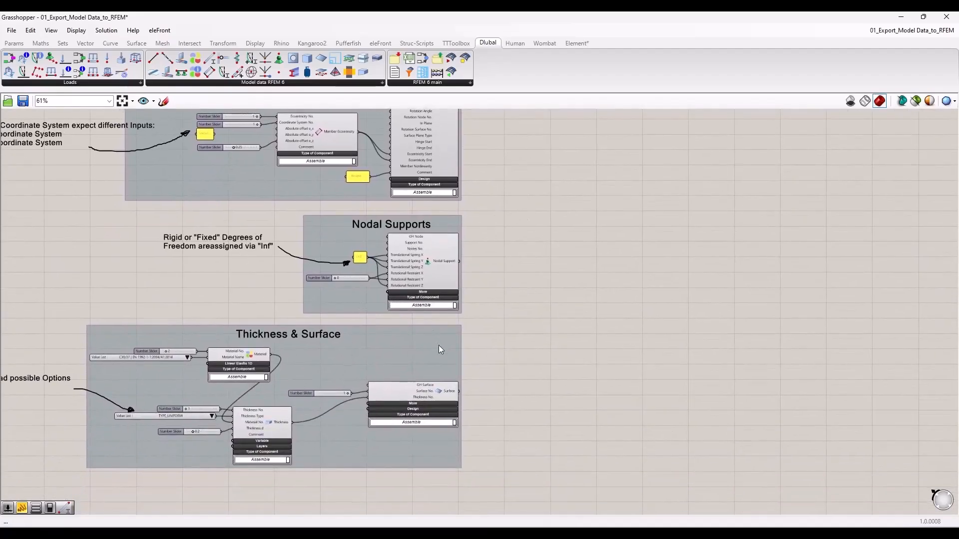
pyautogui.moveTo(189, 304); pyautogui.dragTo(260, 303, button='right')
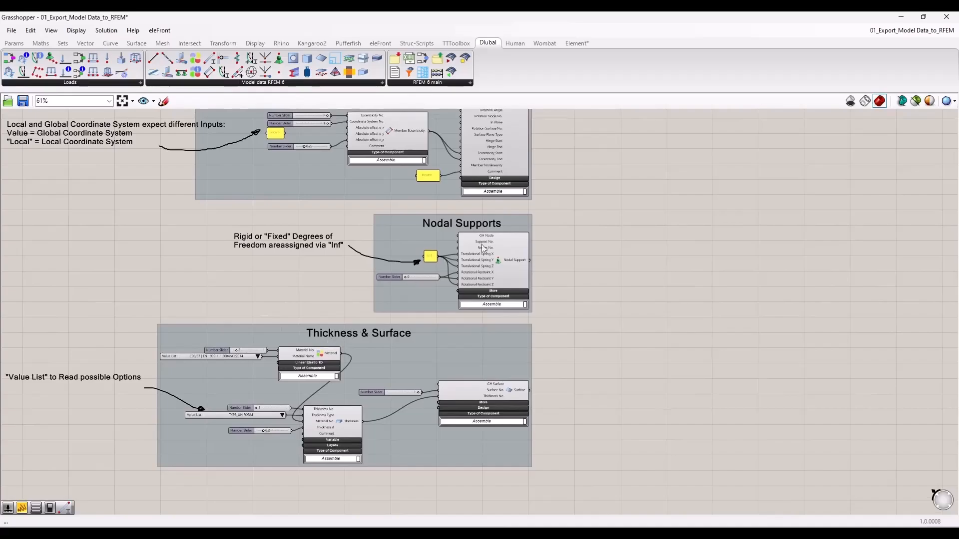
pyautogui.scroll(3, 432, 258)
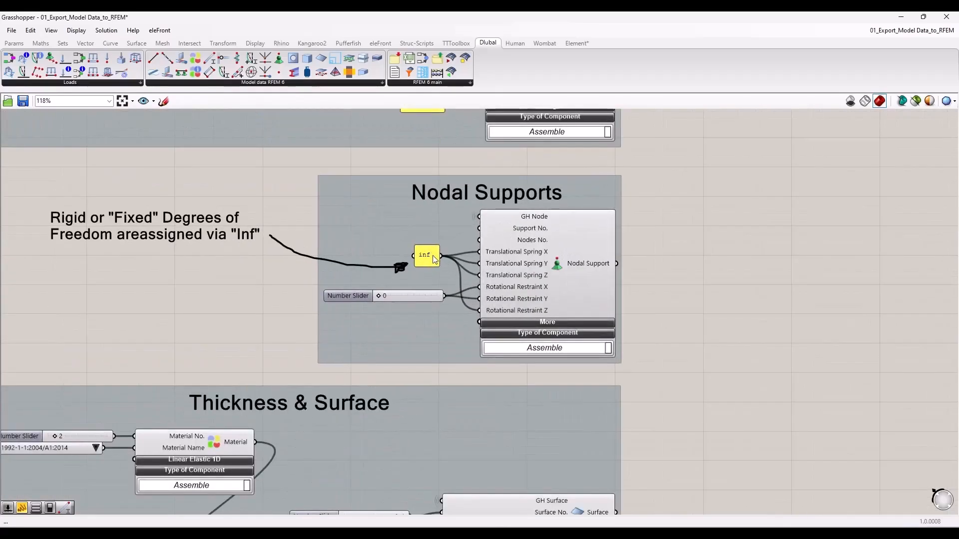
pyautogui.click(434, 259)
pyautogui.scroll(-2, 351, 342)
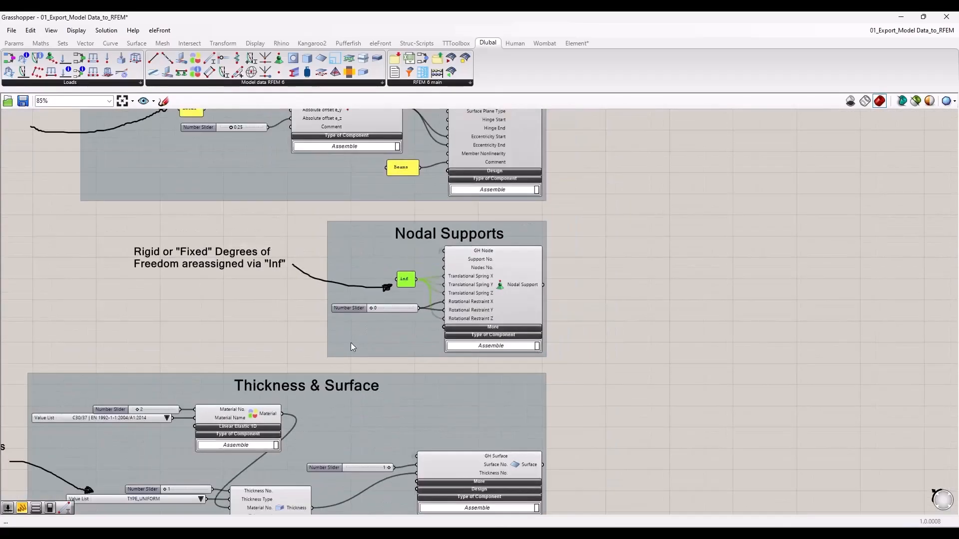
# - Examine the Export component with its Run toggle and its units, Flip Z Axis, Overwrite and Model Name inputs
pyautogui.moveTo(623, 181); pyautogui.dragTo(376, 442, button='right')
pyautogui.scroll(-3, 459, 326)
pyautogui.scroll(5, 392, 261)
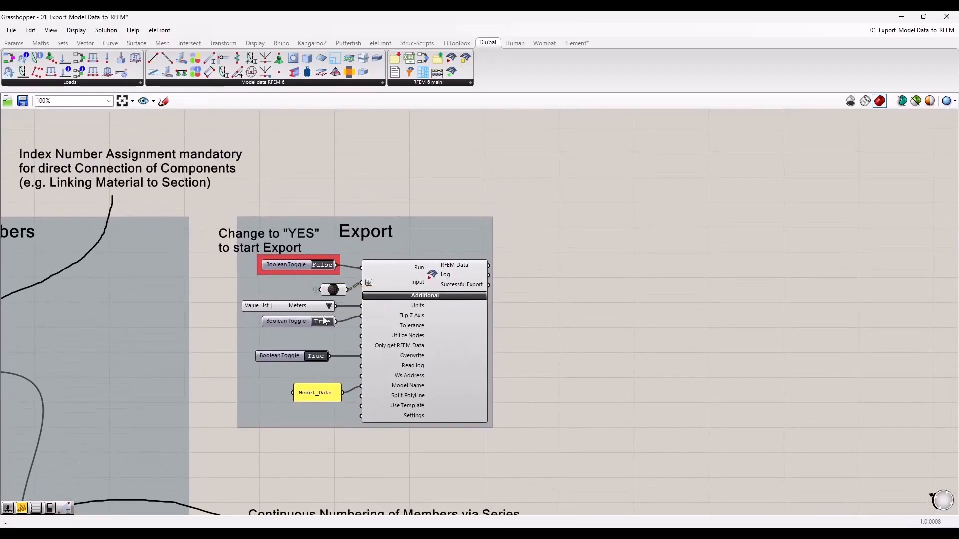
pyautogui.scroll(-5, 509, 299)
pyautogui.scroll(-2, 526, 313)
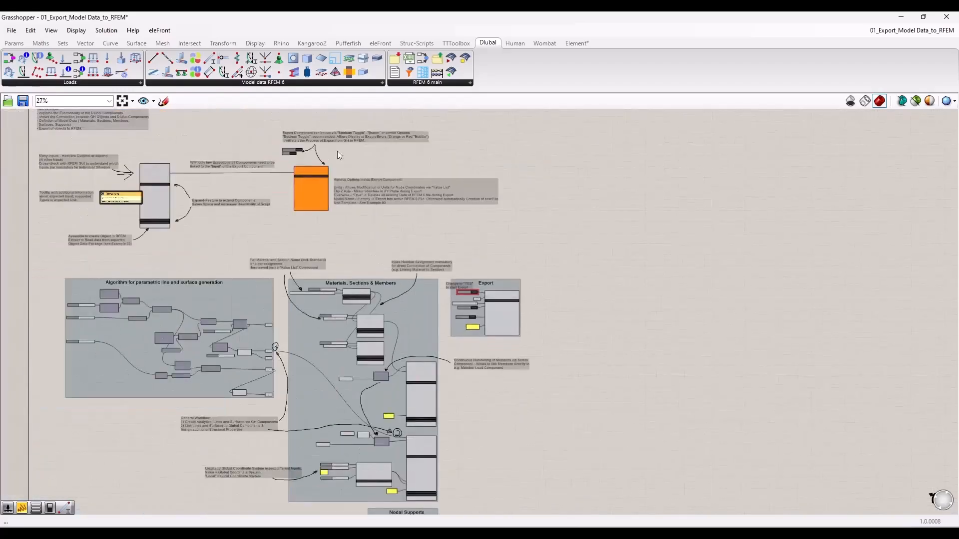
pyautogui.scroll(6, 490, 300)
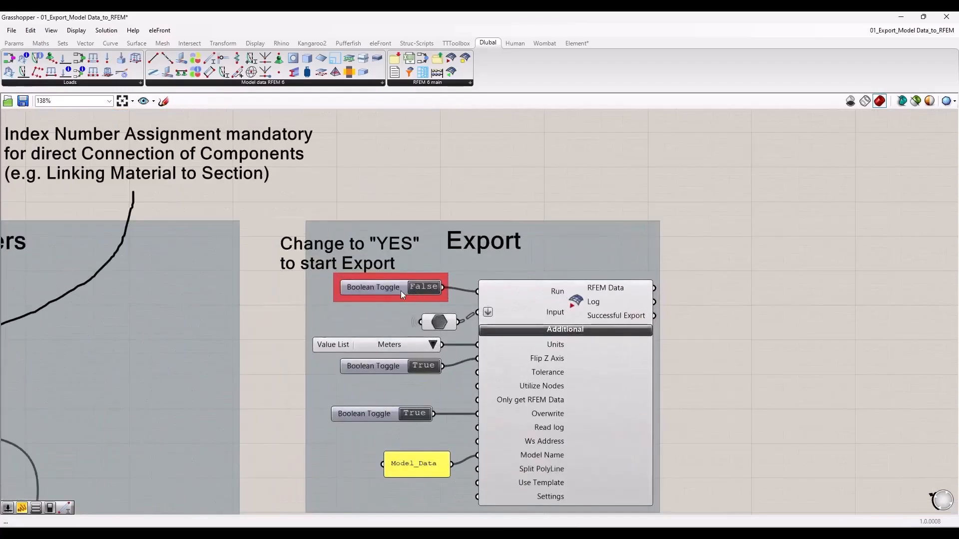
pyautogui.moveTo(608, 233); pyautogui.dragTo(526, 188, button='right')
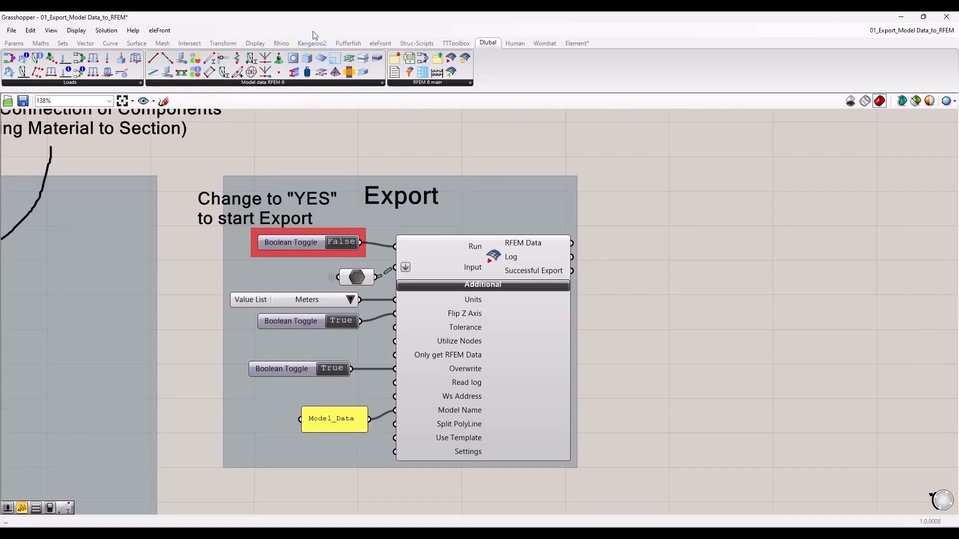
# - Arrange the Grasshopper window side by side with the RFEM 6 window
pyautogui.moveTo(248, 25); pyautogui.dragTo(1, 150)
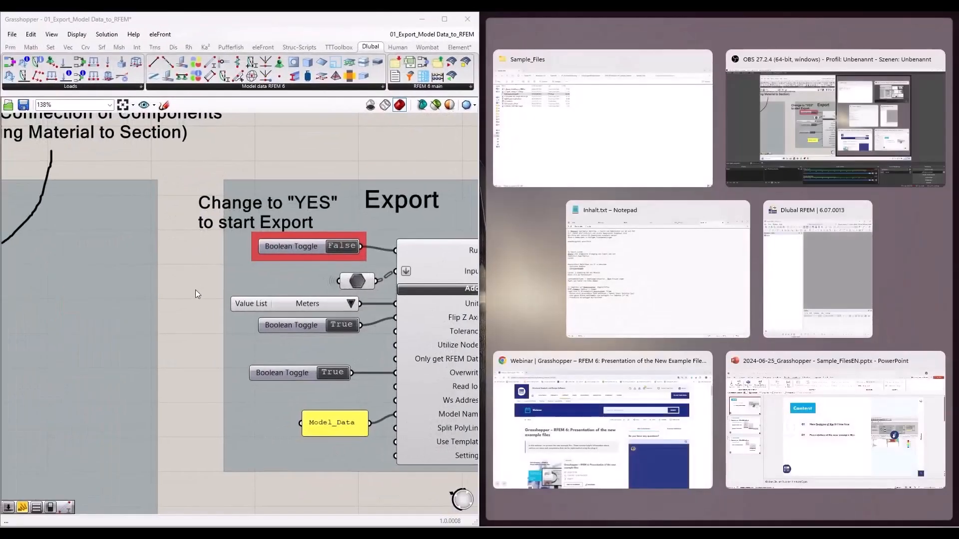
pyautogui.click(196, 289)
pyautogui.scroll(-3, 140, 291)
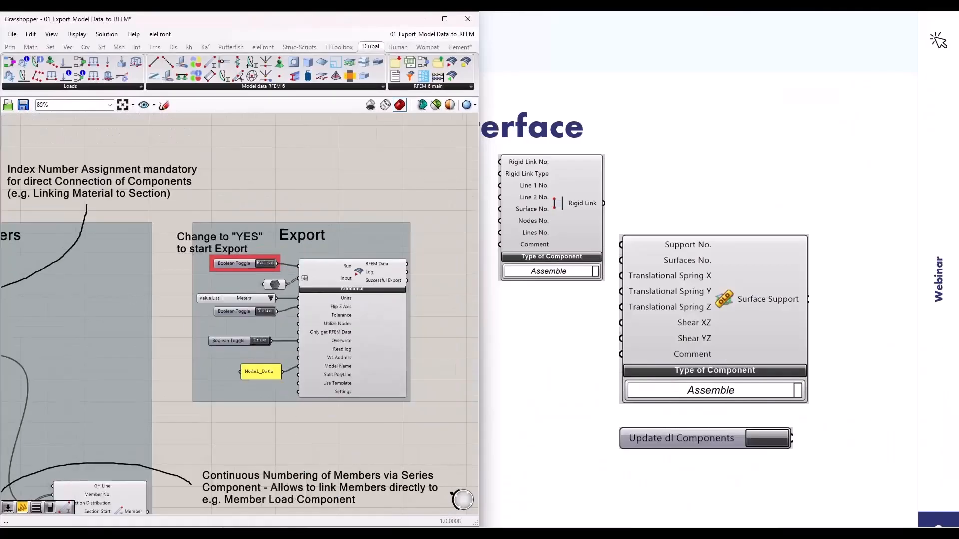
pyautogui.click(217, 479)
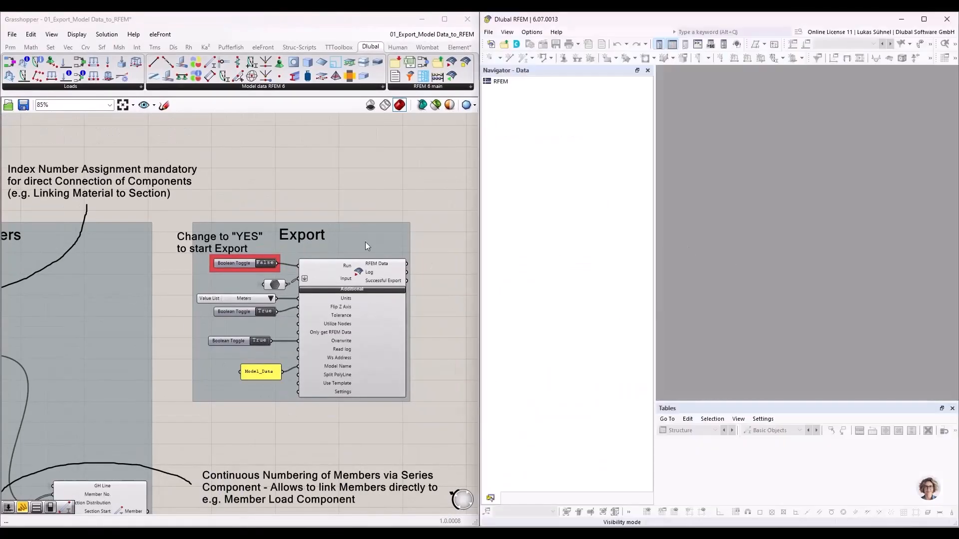
# - Set the Export component's Run toggle to True to export Model_Data to RFEM
pyautogui.scroll(2, 339, 283)
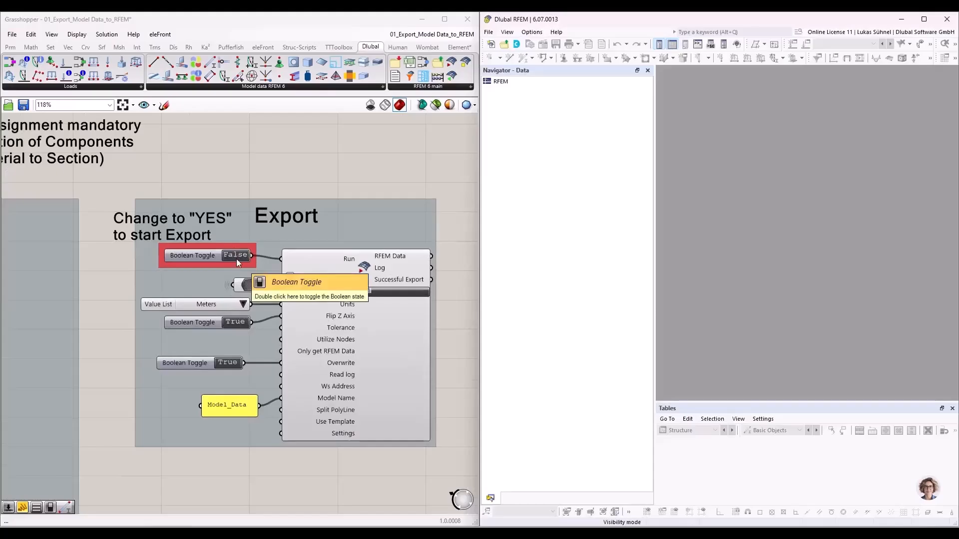
pyautogui.click(246, 280)
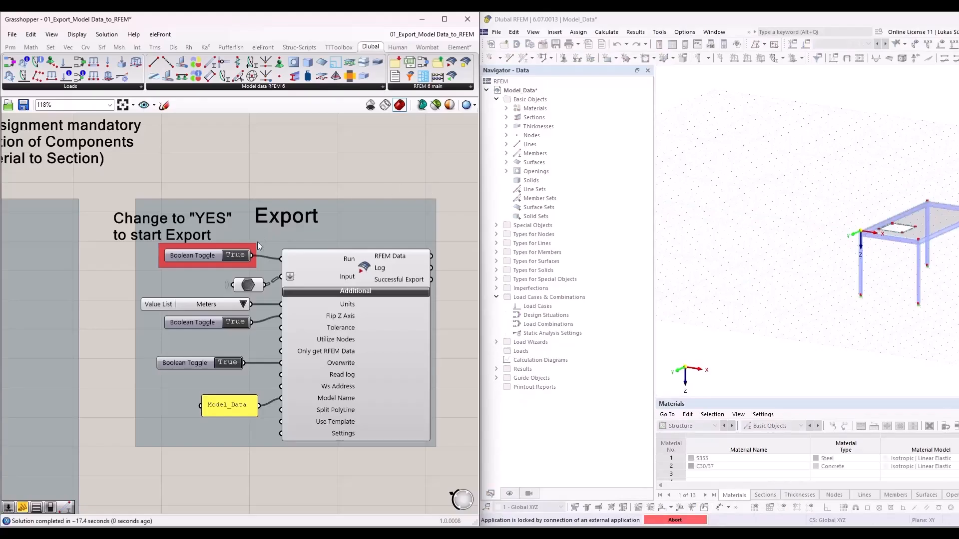
pyautogui.click(233, 254)
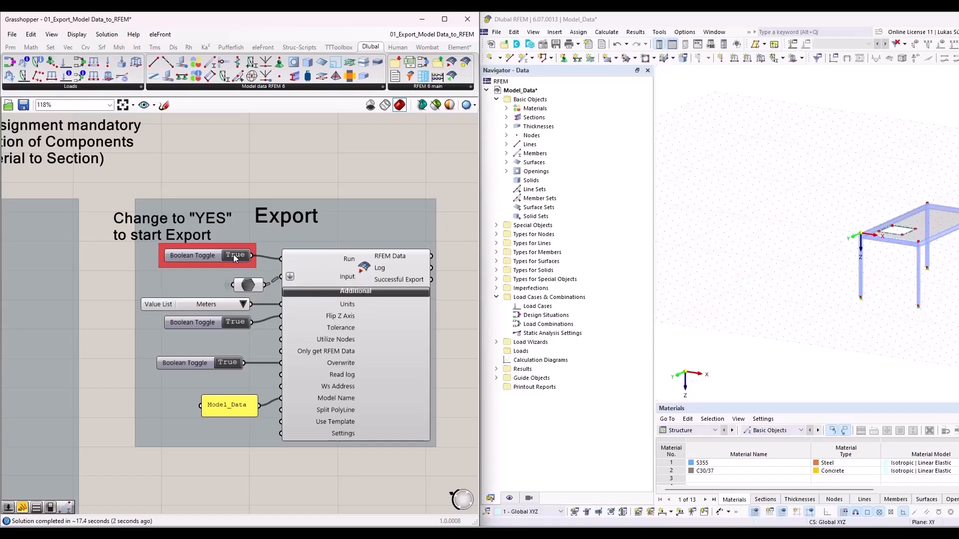
# - Set the Export component's Run toggle back to False
pyautogui.scroll(4, 243, 253)
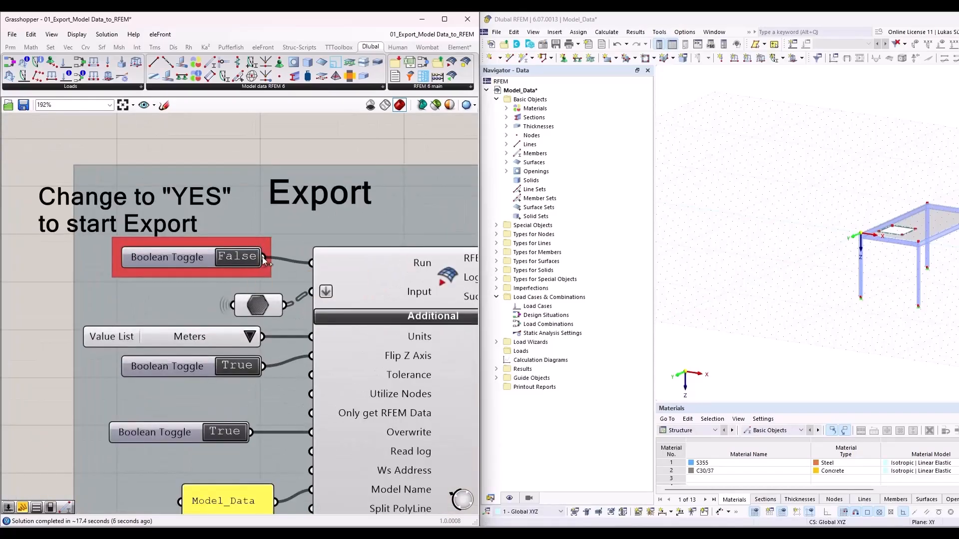
pyautogui.scroll(-6, 310, 241)
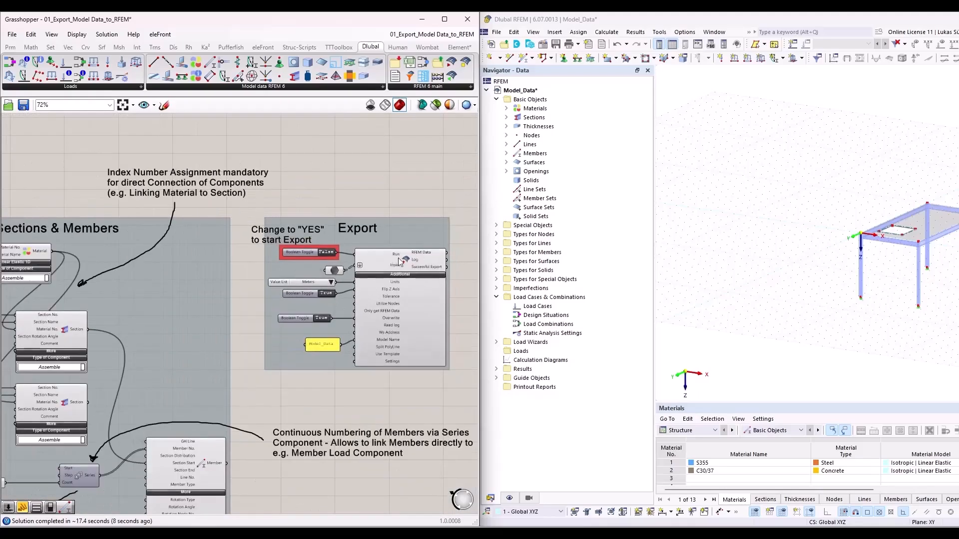
pyautogui.scroll(3, 275, 280)
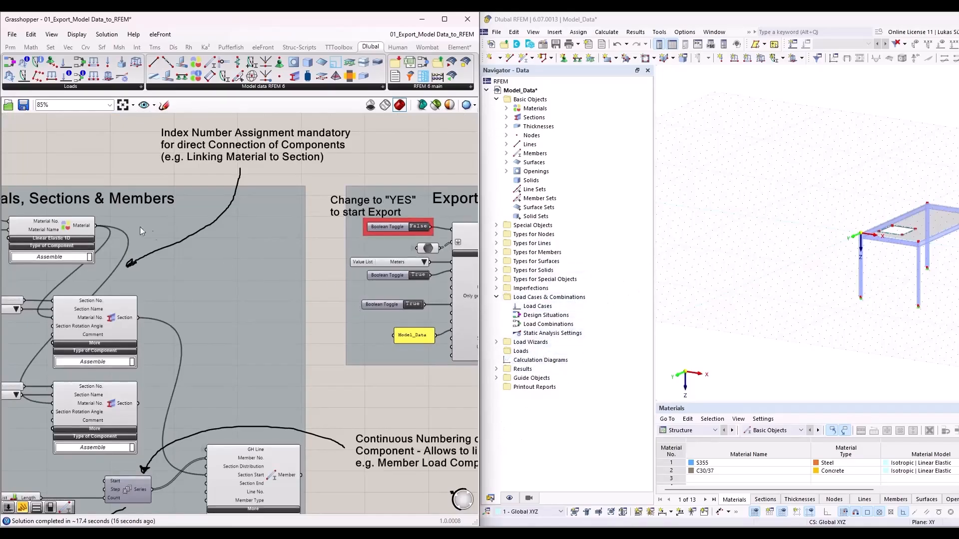
pyautogui.moveTo(415, 401); pyautogui.dragTo(265, 391, button='right')
pyautogui.scroll(5, 208, 221)
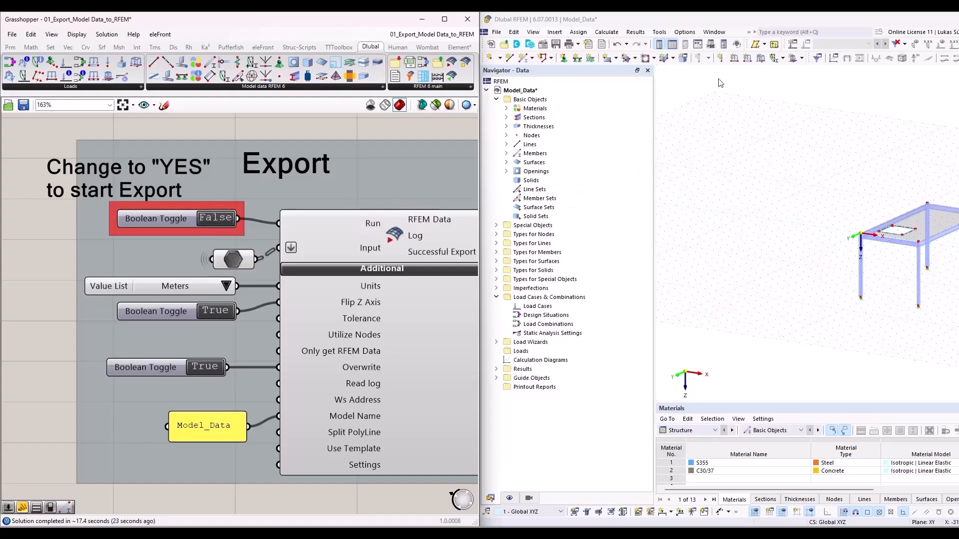
# - Inspect the exported frame in RFEM and check the eccentricity assignment of member 7, leaving the member unchanged
pyautogui.click(789, 282)
pyautogui.scroll(2, 791, 280)
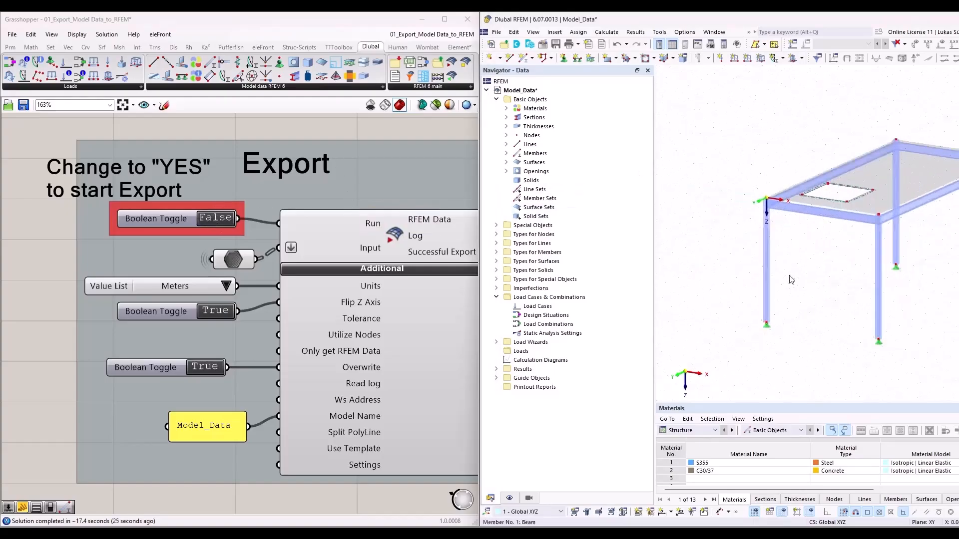
pyautogui.scroll(-1, 794, 280)
pyautogui.moveTo(794, 280)
pyautogui.mouseDown(button='middle')
pyautogui.moveTo(743, 270)
pyautogui.moveTo(776, 287)
pyautogui.mouseUp(button='middle')
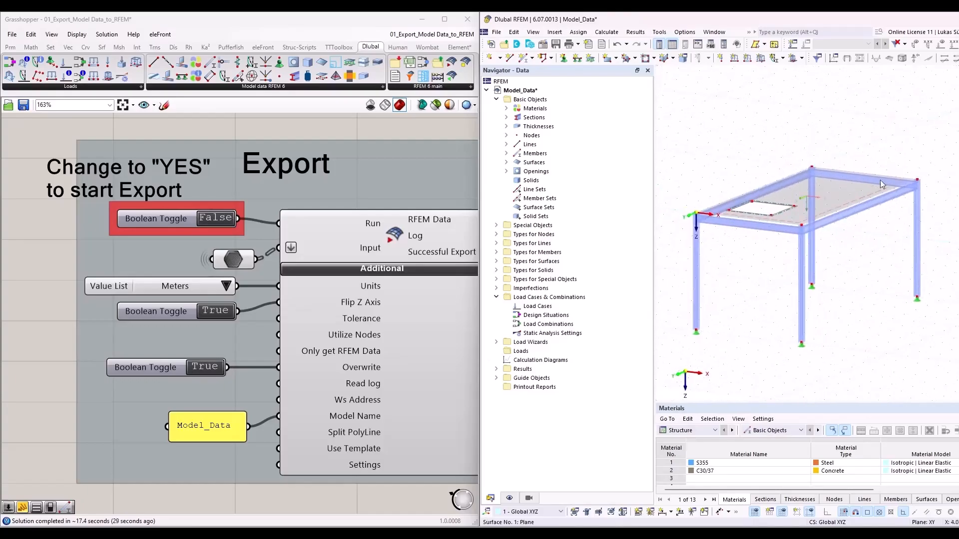
pyautogui.doubleClick(845, 215)
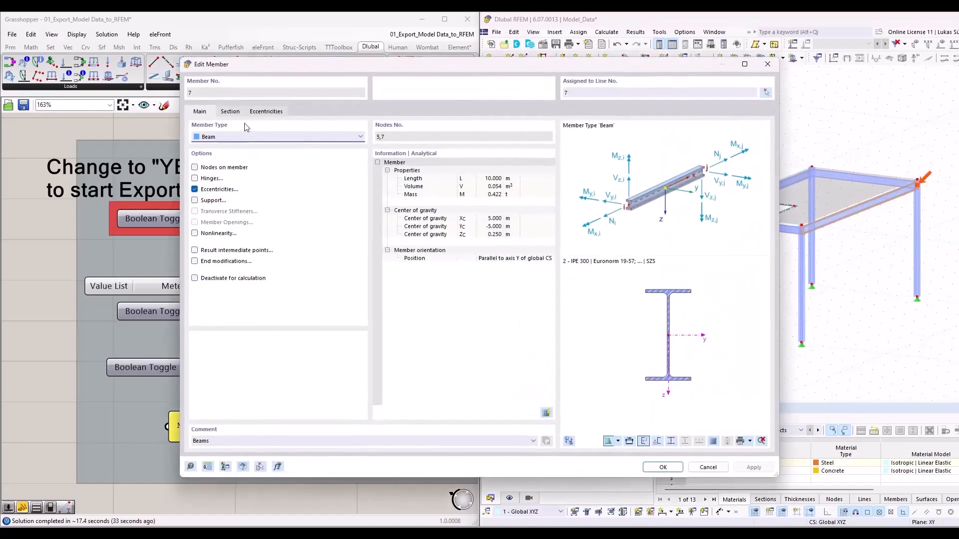
pyautogui.click(264, 112)
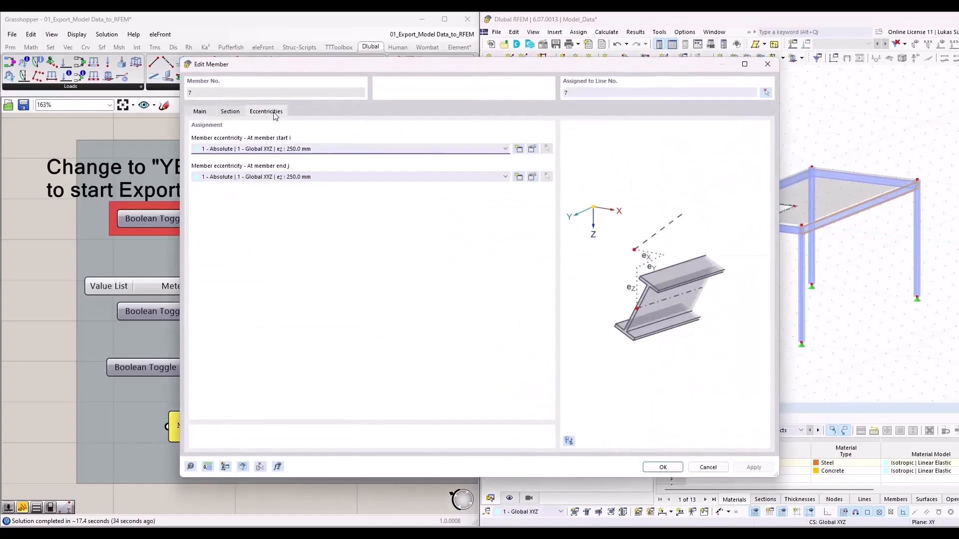
pyautogui.click(707, 467)
# - Expand the exported sections and materials in the model data tree and compare them with the frame model
pyautogui.click(507, 117)
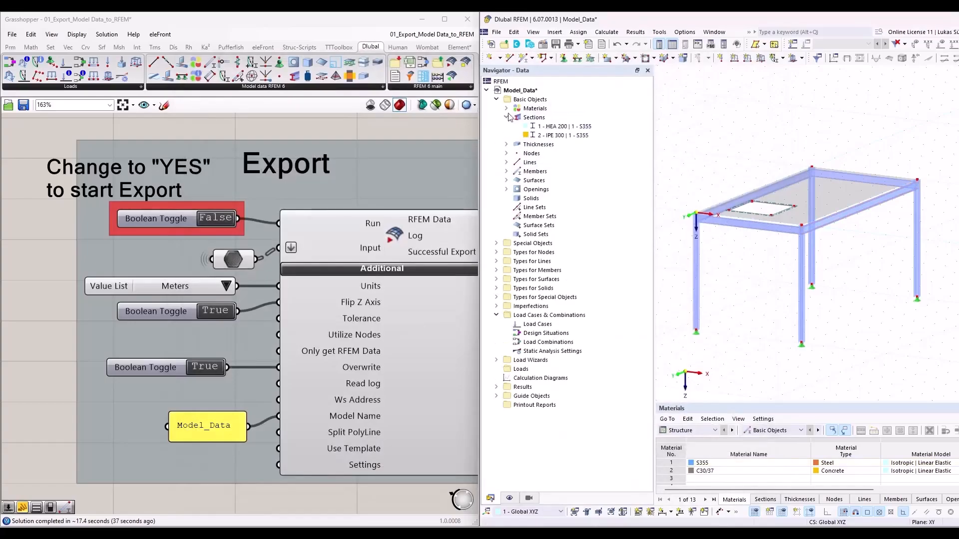
pyautogui.click(506, 108)
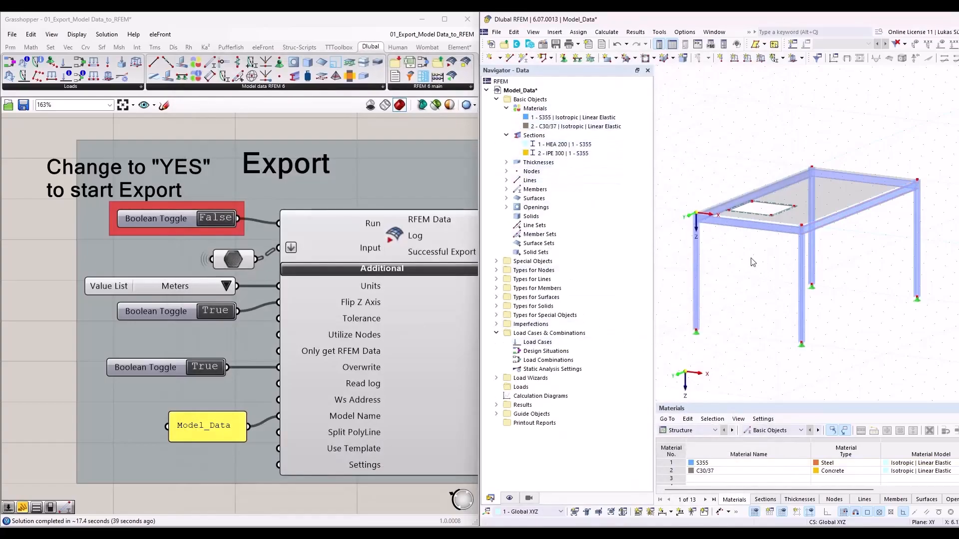
pyautogui.scroll(5, 694, 339)
pyautogui.scroll(-6, 721, 336)
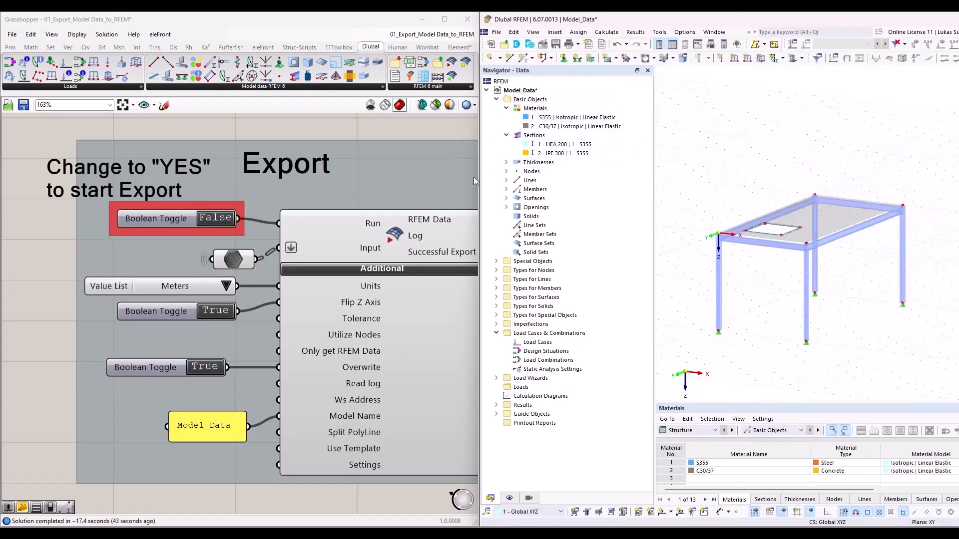
pyautogui.moveTo(479, 181)
pyautogui.moveTo(478, 181); pyautogui.dragTo(489, 181)
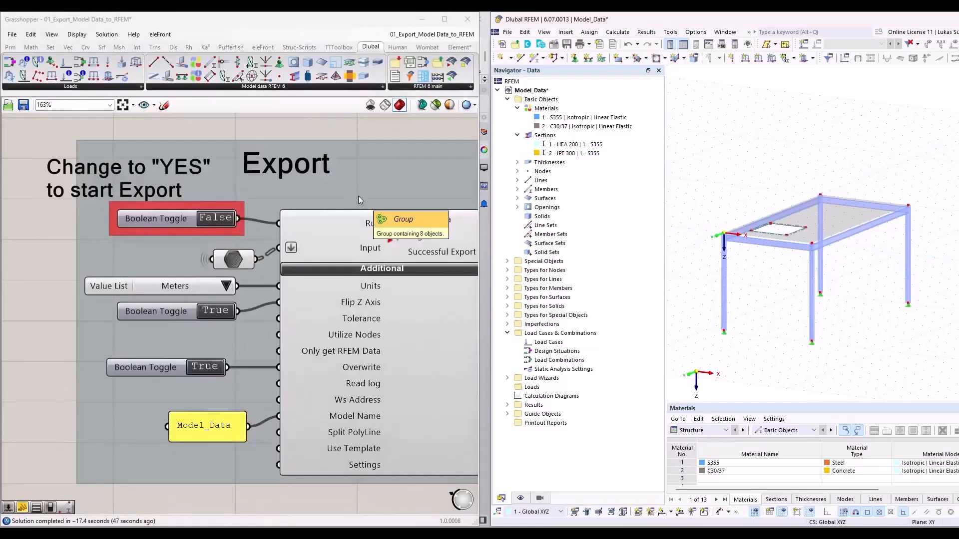
# - Close the 01_Export_Model Data_to_RFEM definition in Grasshopper without saving the changes
pyautogui.scroll(-5, 358, 200)
pyautogui.scroll(-3, 374, 214)
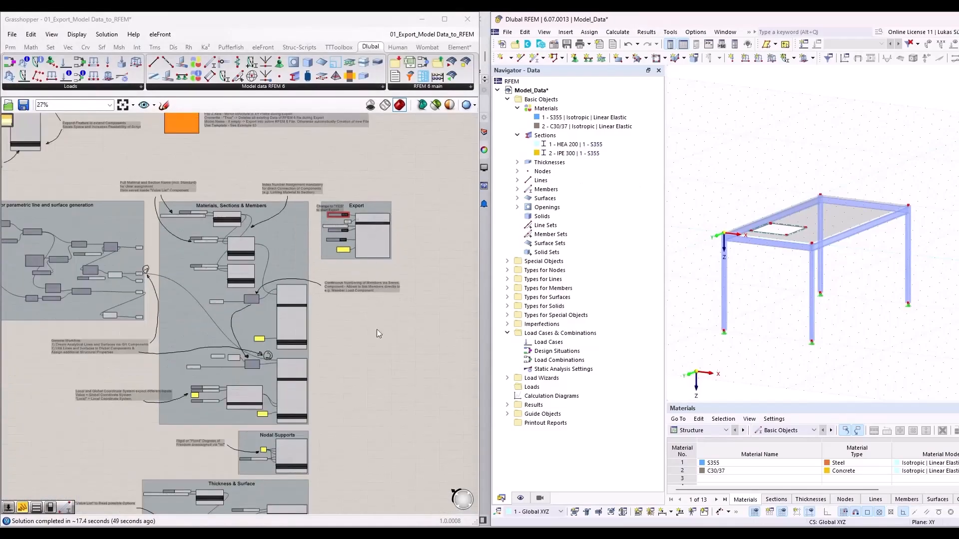
pyautogui.moveTo(348, 391); pyautogui.dragTo(421, 430, button='right')
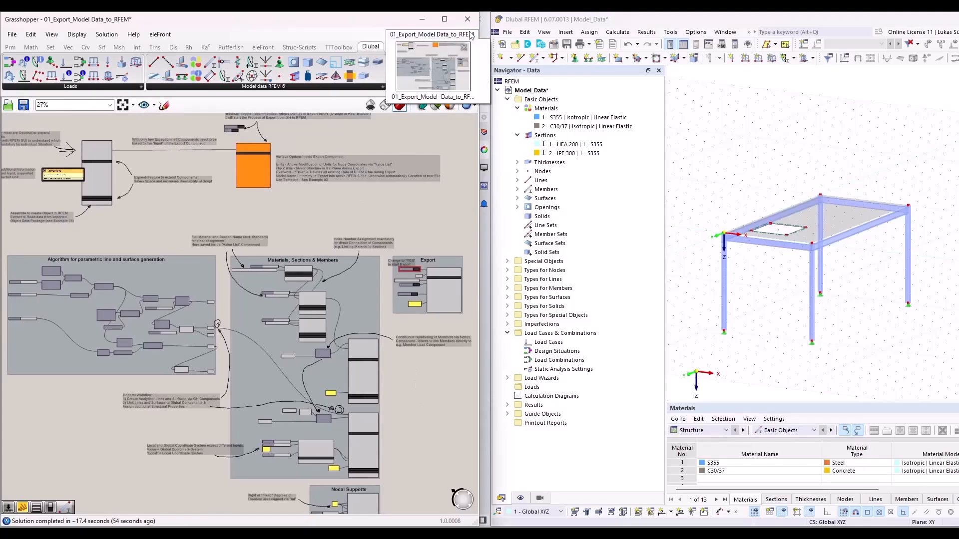
pyautogui.click(462, 49)
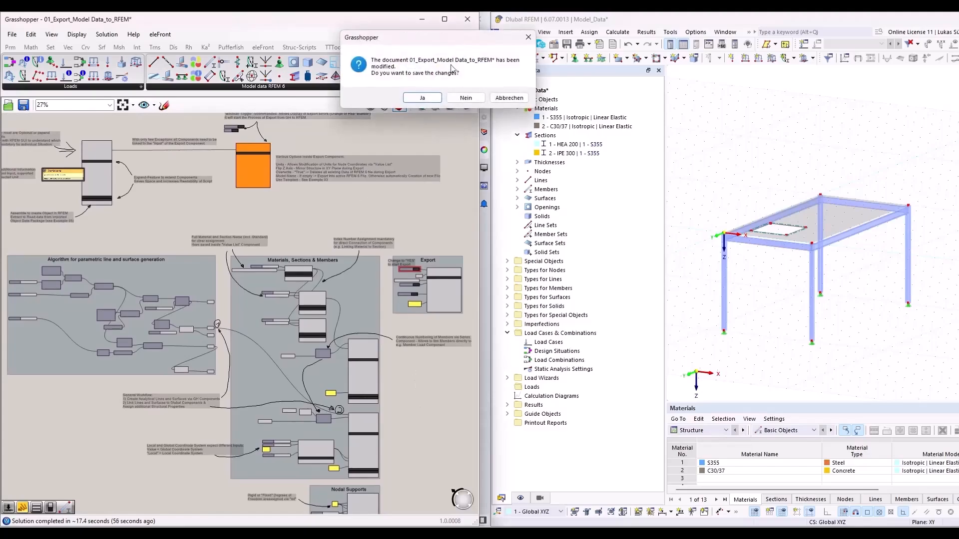
pyautogui.click(466, 99)
# - Fit the RFEM window into the space beside Grasshopper and close the Model_Data model
pyautogui.moveTo(919, 21); pyautogui.dragTo(956, 20)
pyautogui.press('Escape')
pyautogui.moveTo(869, 20); pyautogui.dragTo(957, 169)
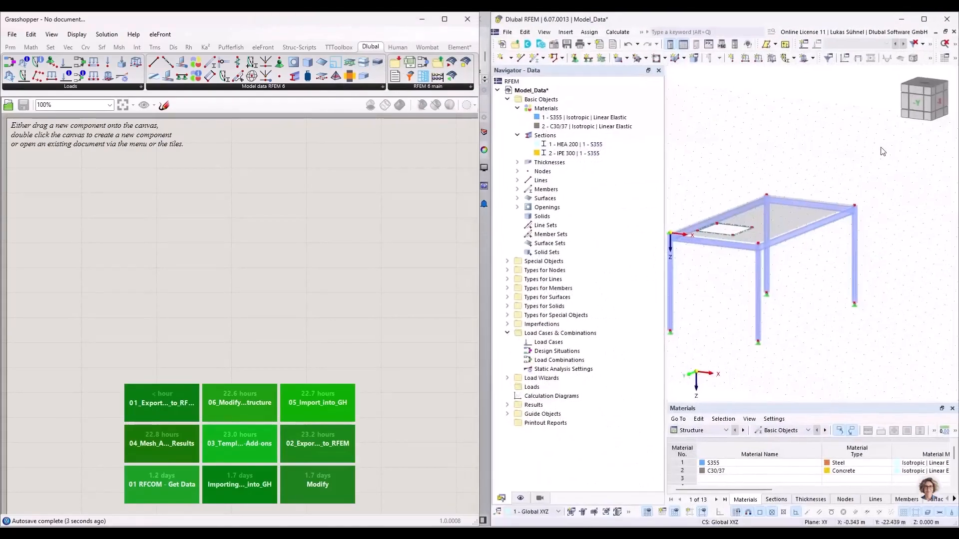
pyautogui.click(953, 31)
pyautogui.click(766, 318)
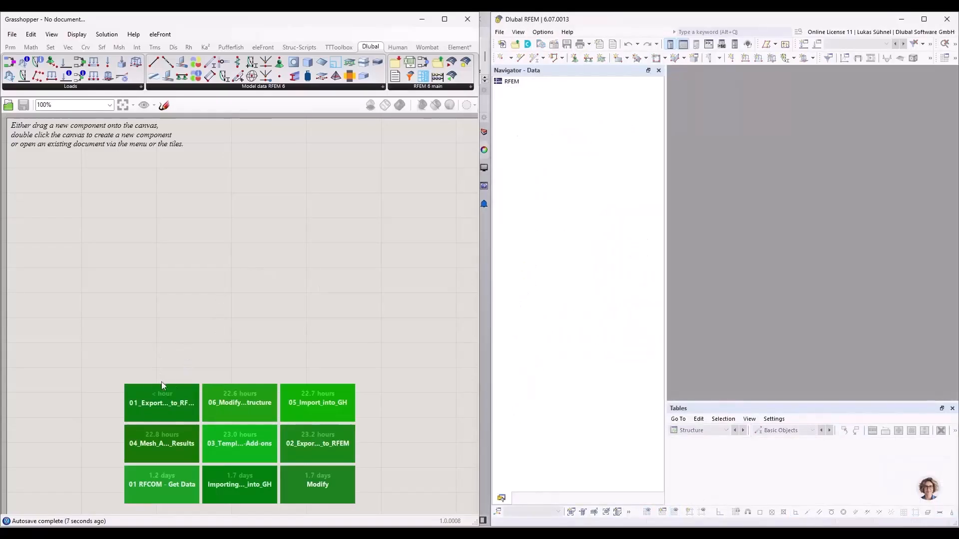
# - Open the recent Grasshopper definition 02_Export_Loading_to_RFEM, look over its component groups and maximize the Grasshopper window
pyautogui.click(335, 448)
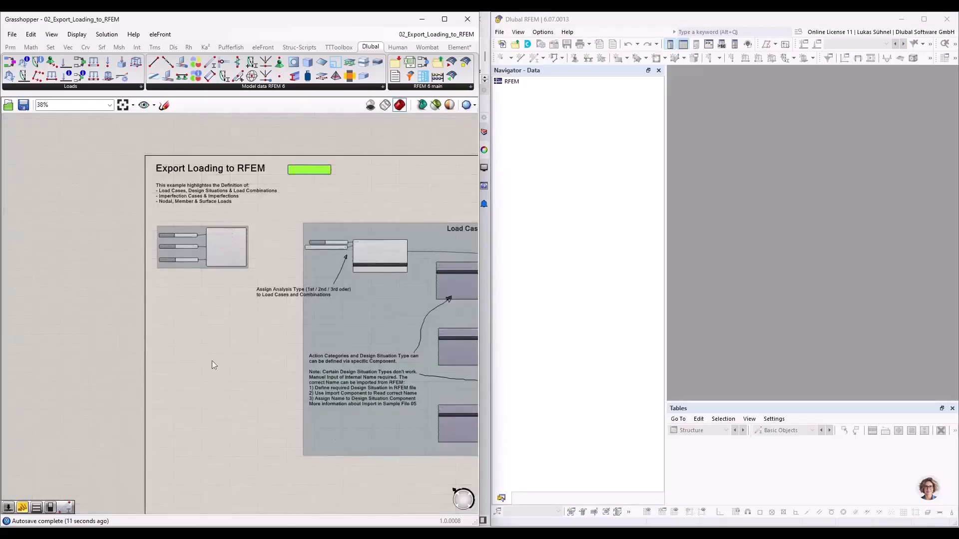
pyautogui.scroll(-2, 133, 330)
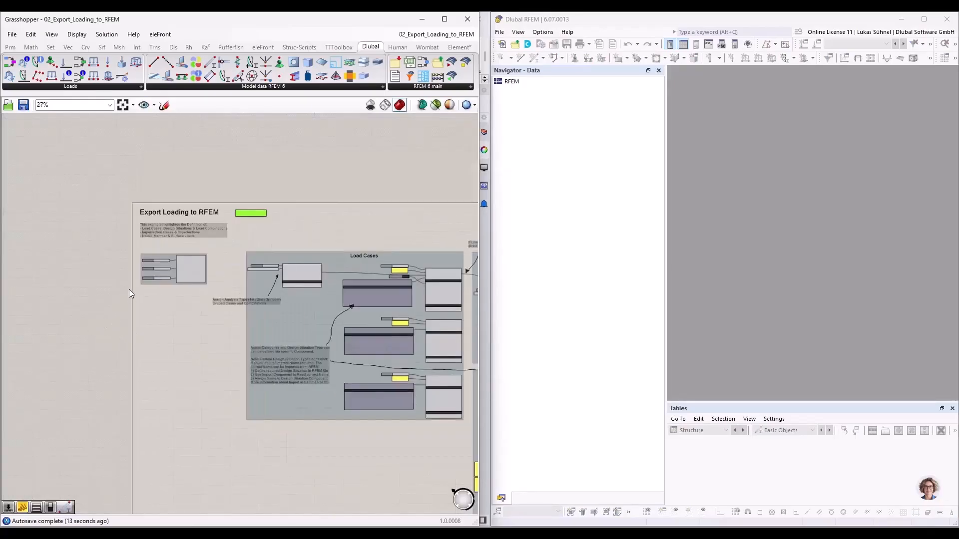
pyautogui.scroll(-2, 127, 289)
pyautogui.scroll(-2, 130, 227)
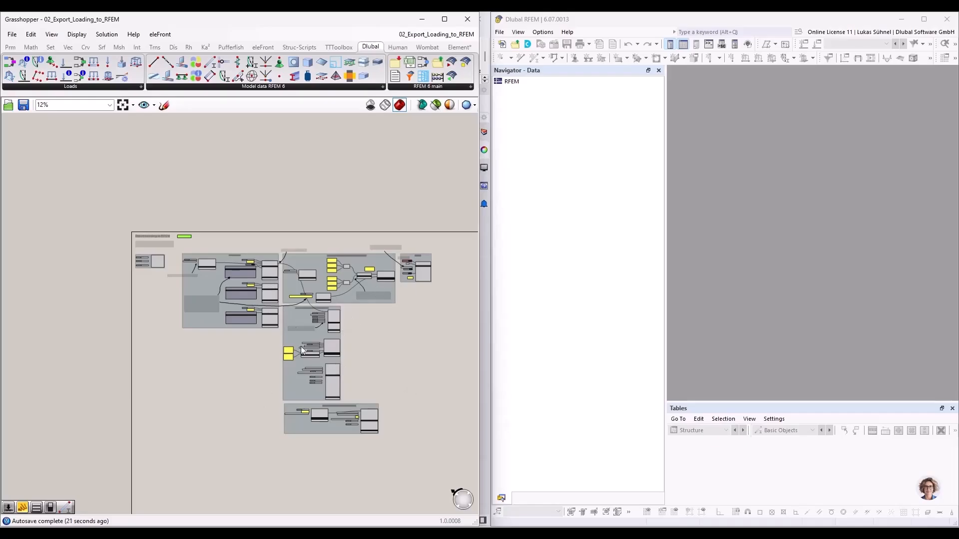
pyautogui.scroll(3, 409, 379)
pyautogui.moveTo(336, 313); pyautogui.dragTo(412, 333, button='right')
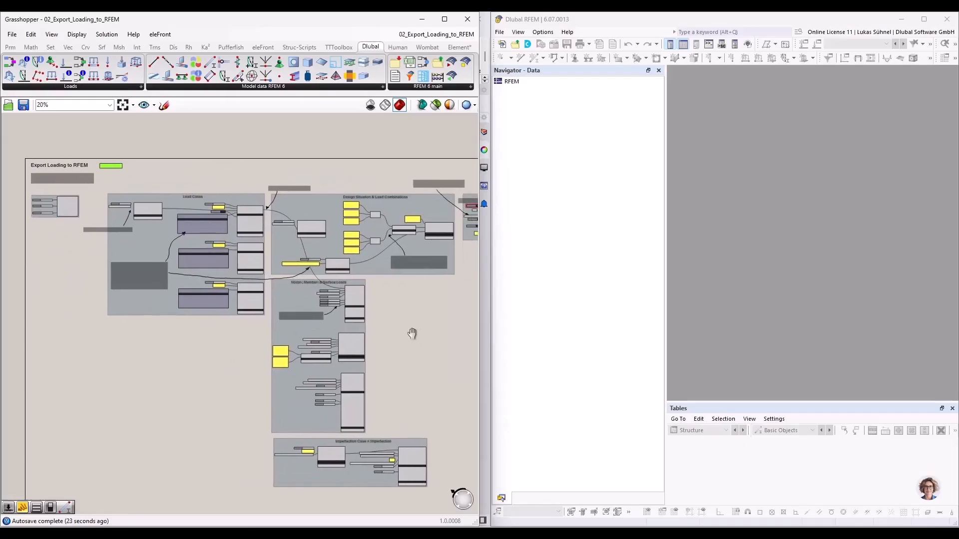
pyautogui.click(445, 19)
# - Examine the Load Cases group with its Static Analysis Settings, action category classification and Load Case components
pyautogui.moveTo(259, 166); pyautogui.dragTo(378, 172, button='right')
pyautogui.scroll(4, 183, 178)
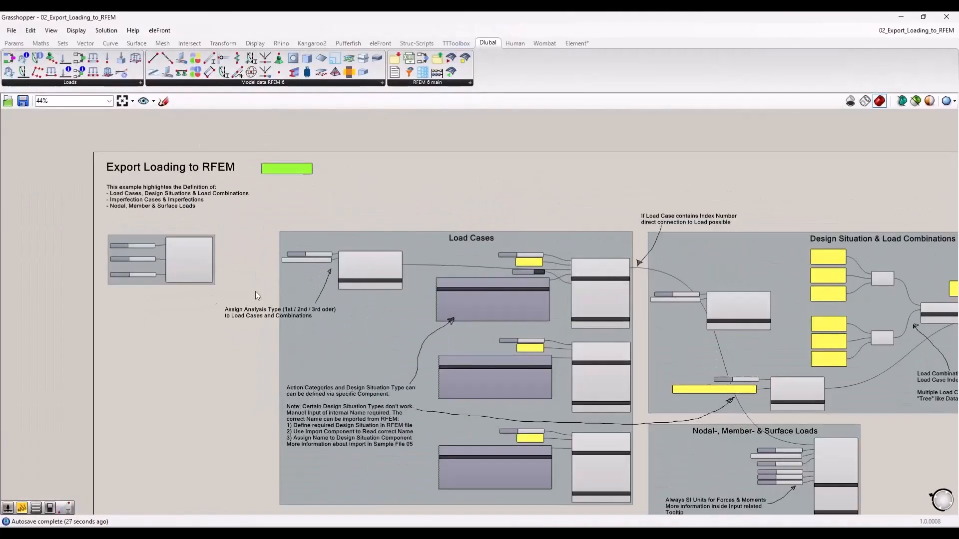
pyautogui.moveTo(301, 354); pyautogui.dragTo(172, 275, button='right')
pyautogui.moveTo(94, 241); pyautogui.dragTo(112, 268, button='right')
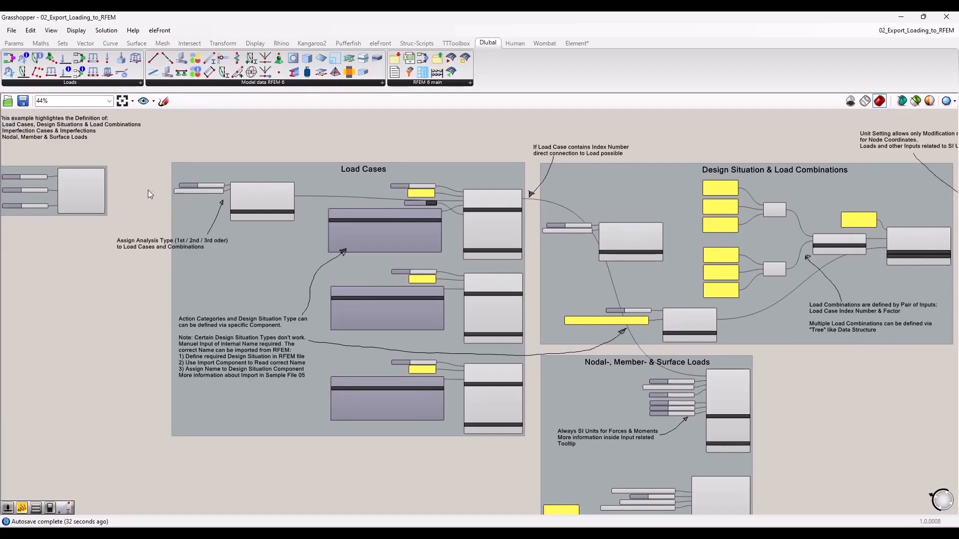
pyautogui.moveTo(405, 160); pyautogui.dragTo(436, 233, button='right')
pyautogui.scroll(4, 463, 382)
pyautogui.moveTo(372, 285); pyautogui.dragTo(377, 268, button='right')
pyautogui.scroll(-2, 357, 255)
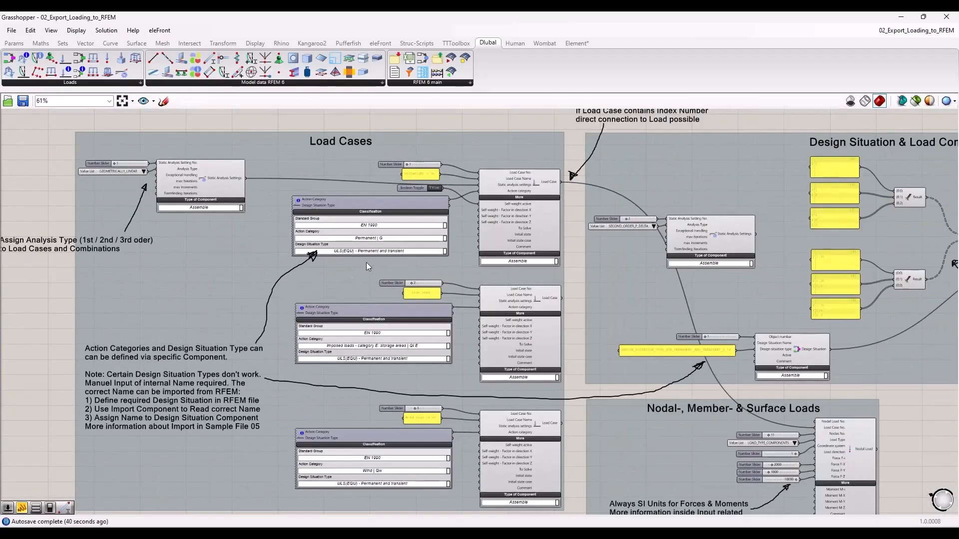
# - Examine how the Design Situation & Load Combinations group pairs load case numbers with factors to feed the Load Combination component
pyautogui.moveTo(925, 403); pyautogui.dragTo(591, 395, button='right')
pyautogui.scroll(2, 574, 305)
pyautogui.scroll(-1, 463, 202)
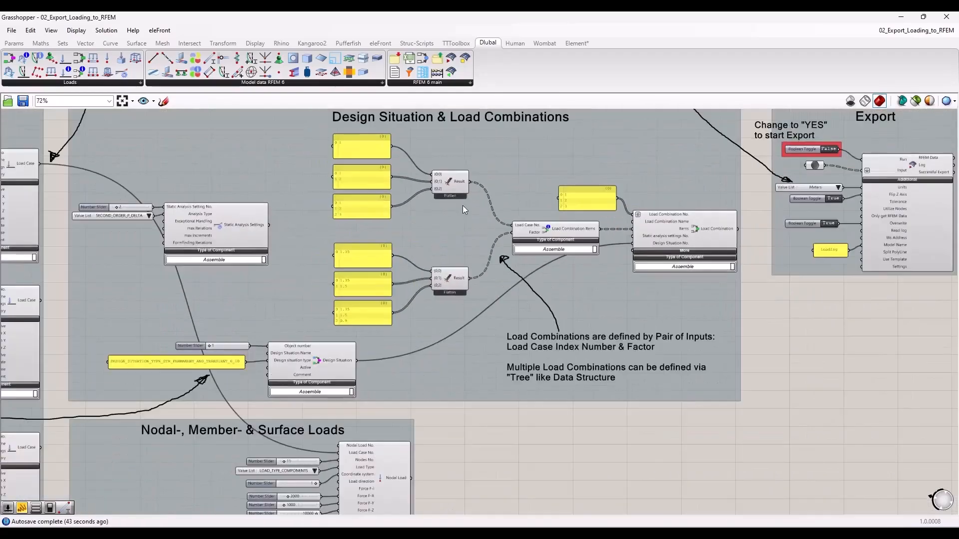
pyautogui.moveTo(494, 146); pyautogui.dragTo(495, 188, button='right')
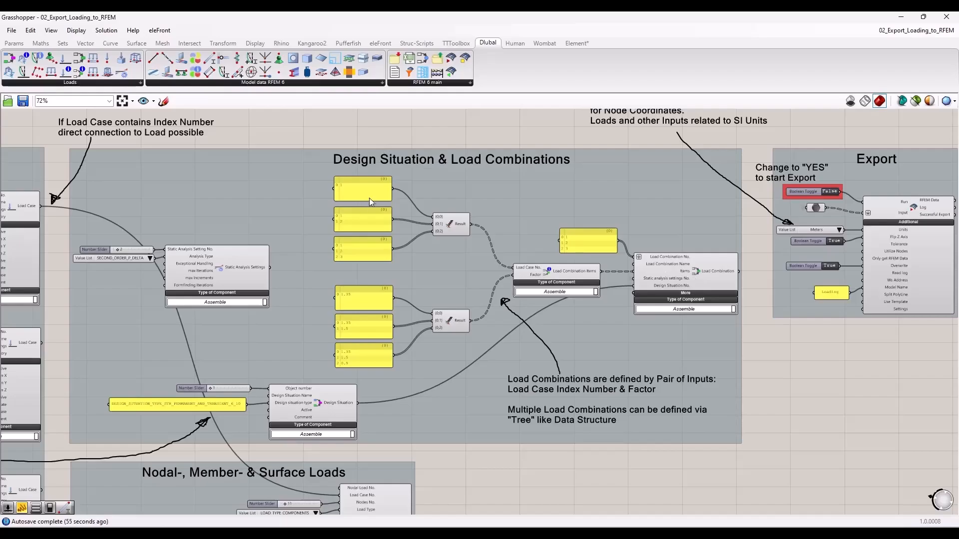
pyautogui.scroll(-1, 400, 197)
pyautogui.click(677, 264)
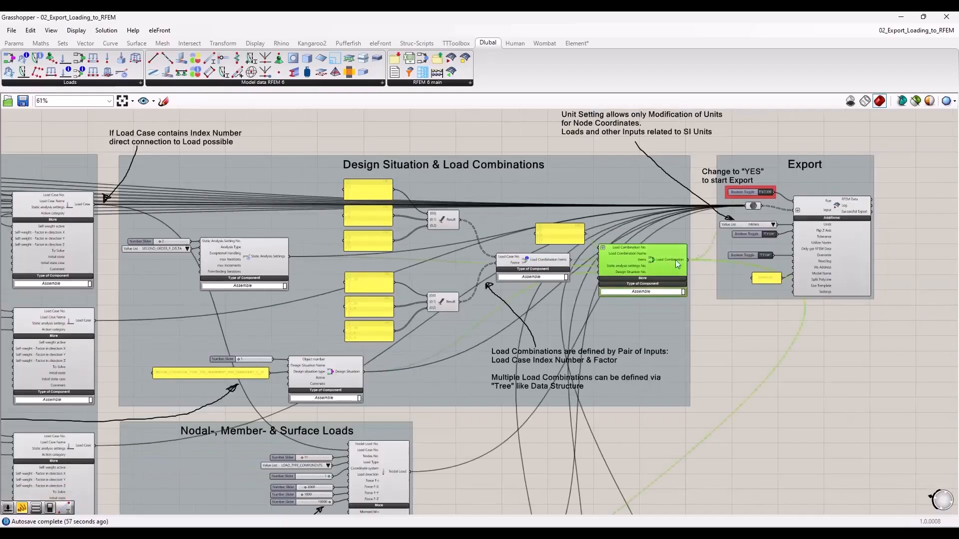
pyautogui.click(719, 403)
# - Examine the inputs of the Nodal Load, Free Polygon Load and Member Load components in the Nodal-, Member- & Surface Loads group
pyautogui.moveTo(502, 471); pyautogui.dragTo(532, 175, button='right')
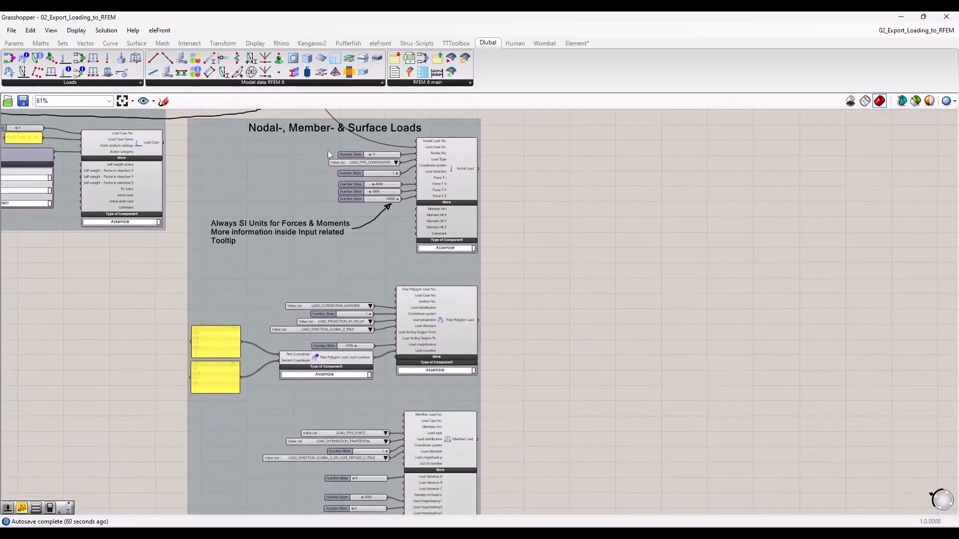
pyautogui.click(457, 155)
pyautogui.click(502, 202)
pyautogui.moveTo(533, 140); pyautogui.dragTo(522, 157, button='right')
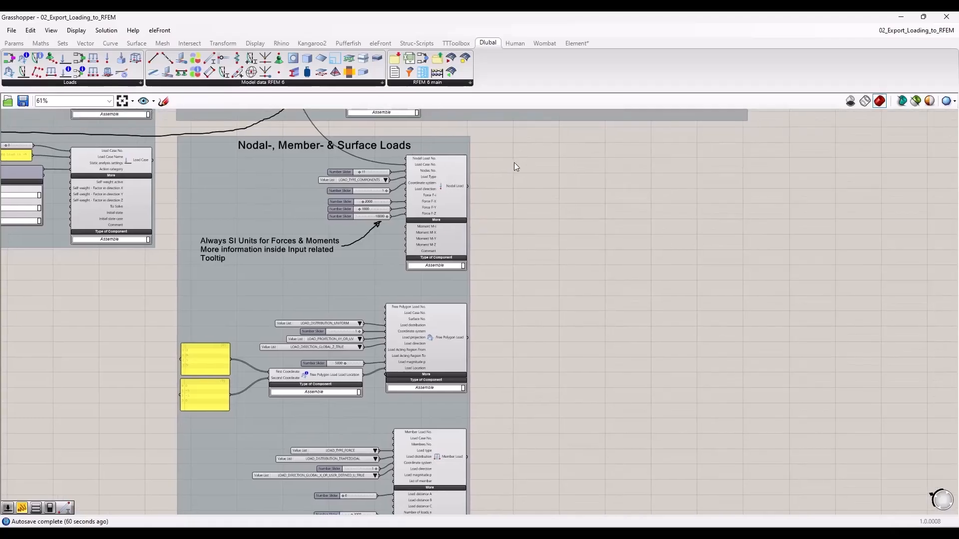
pyautogui.scroll(1, 530, 200)
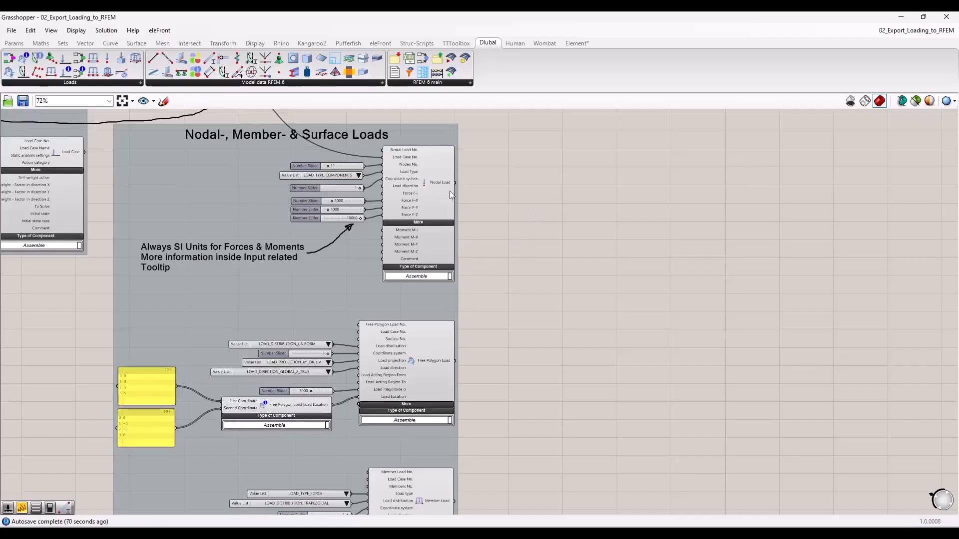
pyautogui.click(429, 195)
pyautogui.moveTo(487, 381); pyautogui.dragTo(467, 289, button='right')
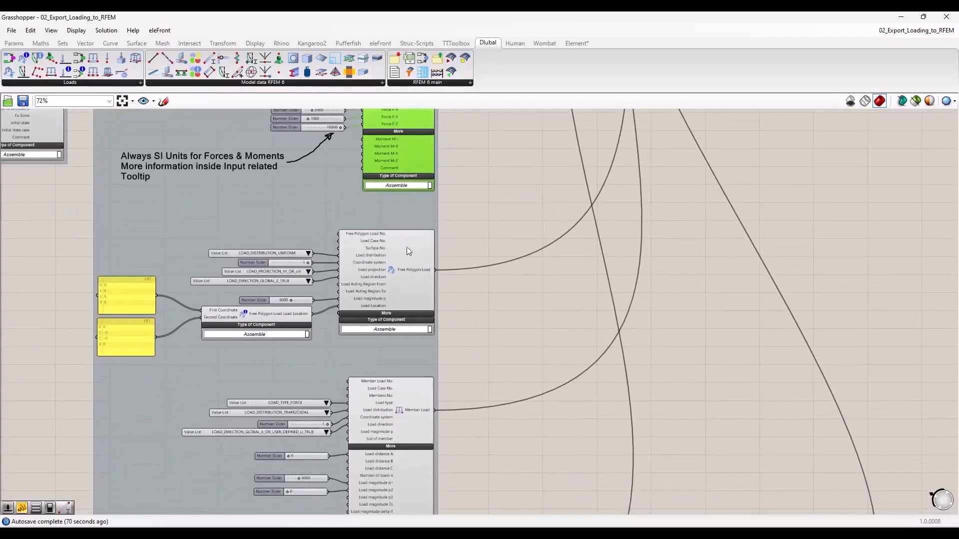
pyautogui.click(502, 335)
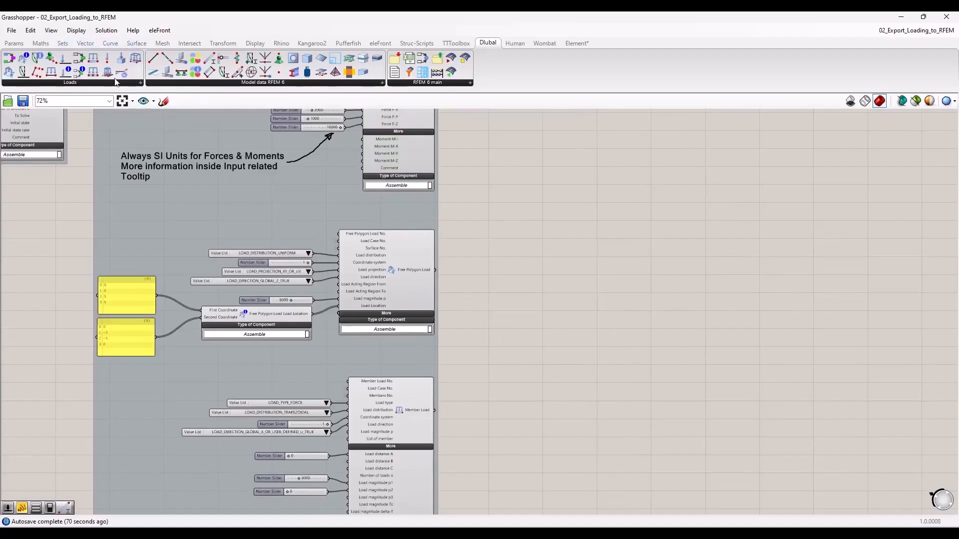
pyautogui.scroll(-1, 458, 312)
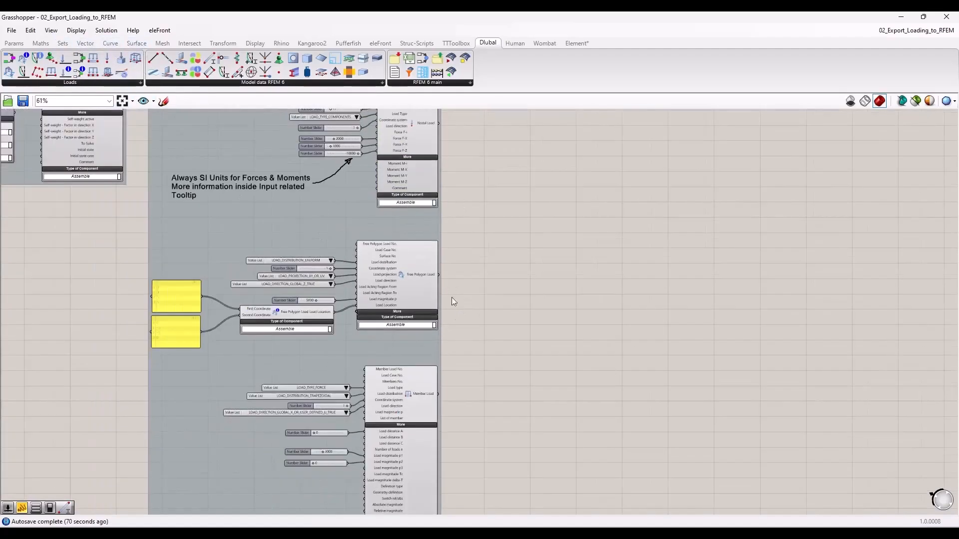
# - Examine the Imperfection Case and Member Imperfection components and their type, direction and sway inputs
pyautogui.moveTo(499, 401); pyautogui.dragTo(518, 74, button='right')
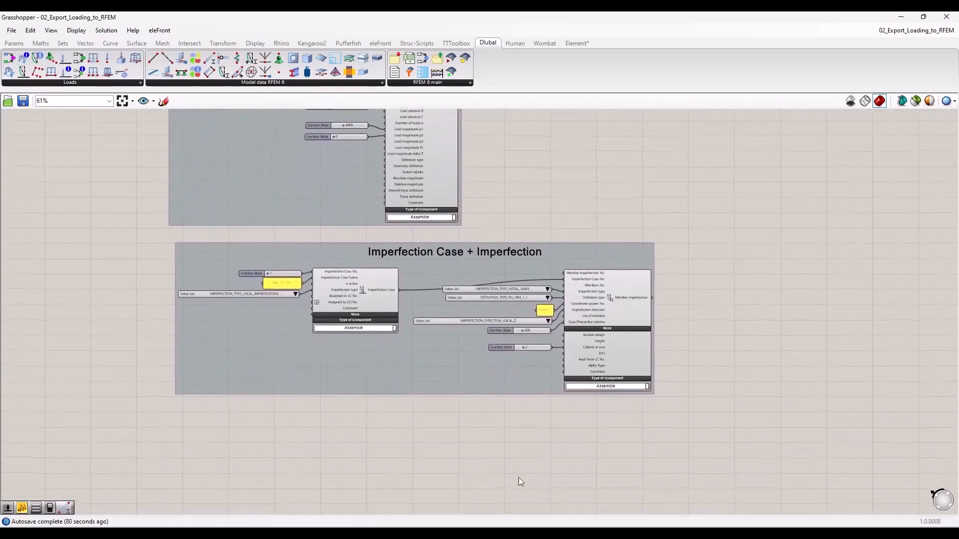
pyautogui.scroll(2, 410, 395)
pyautogui.scroll(1, 412, 395)
pyautogui.moveTo(385, 417); pyautogui.dragTo(343, 430, button='right')
pyautogui.scroll(-1, 384, 425)
pyautogui.scroll(1, 346, 421)
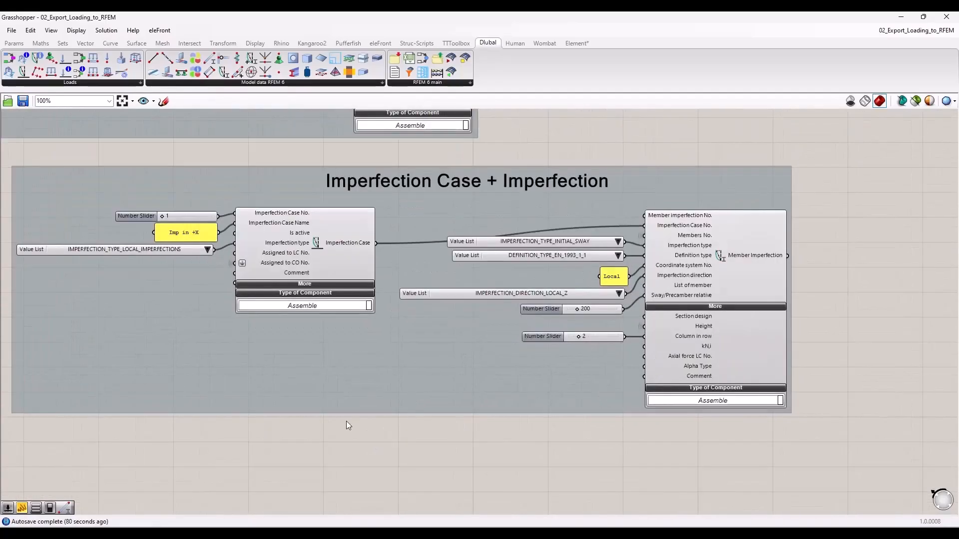
# - Review how the Imperfection Case output feeds the Member Imperfection component in the Imperfection Case + Imperfection group
pyautogui.click(743, 256)
pyautogui.click(460, 437)
pyautogui.scroll(-1, 476, 366)
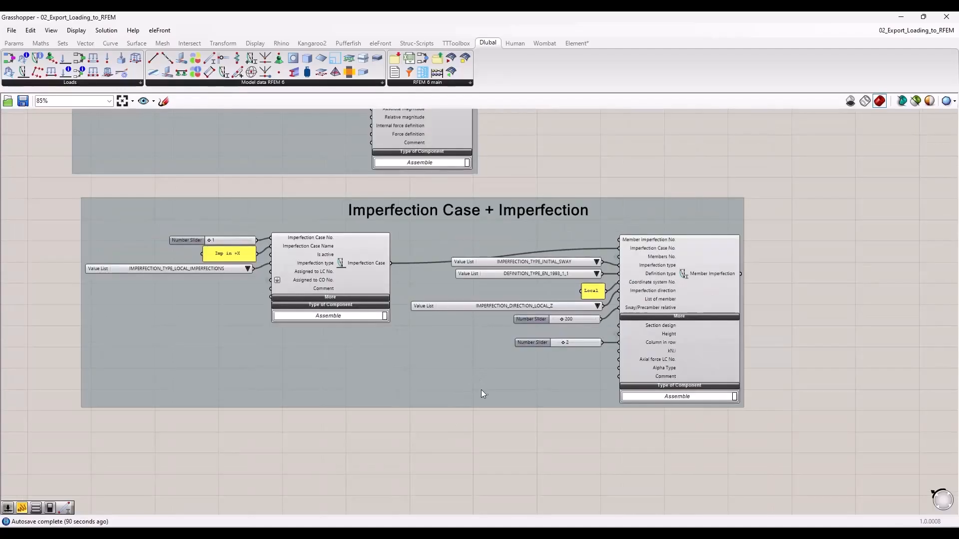
pyautogui.scroll(1, 481, 390)
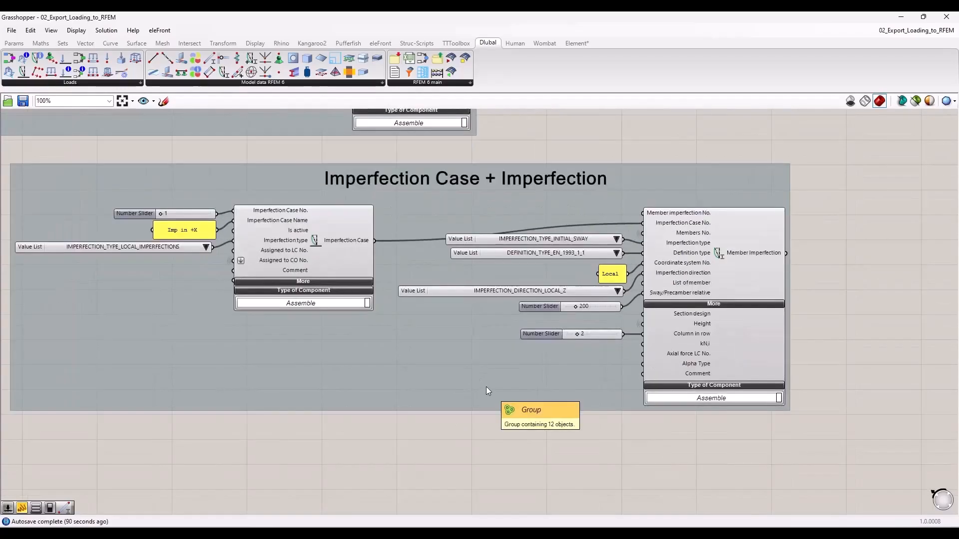
pyautogui.scroll(-1, 486, 386)
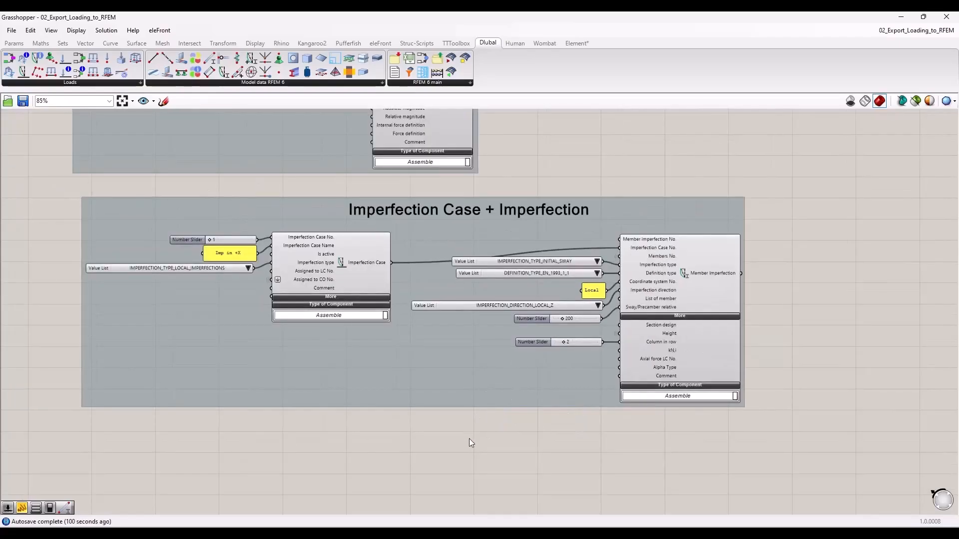
# - Review the overall layout of the Export Loading to RFEM definition, from the geometry cluster through the load groups to Export
pyautogui.scroll(-5, 460, 455)
pyautogui.moveTo(212, 315); pyautogui.dragTo(282, 434, button='right')
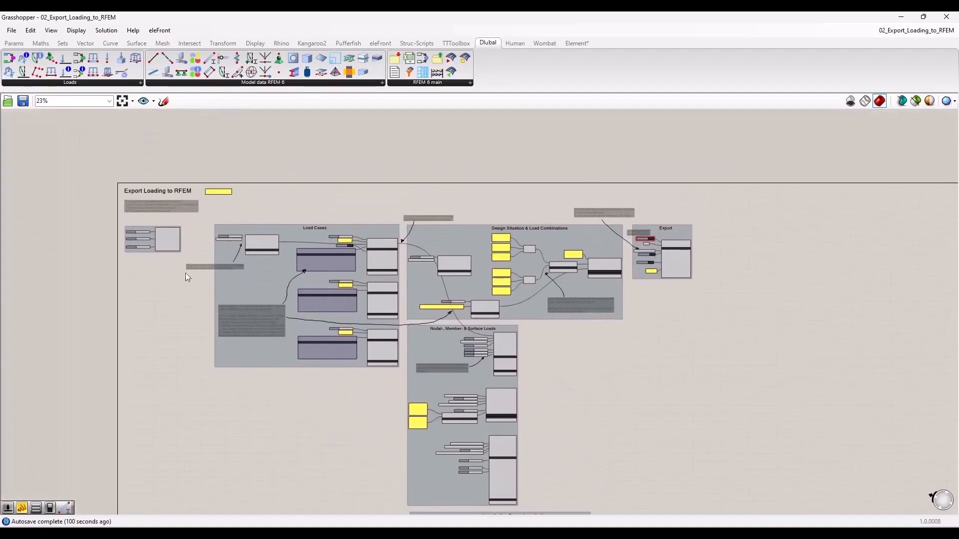
pyautogui.scroll(4, 185, 275)
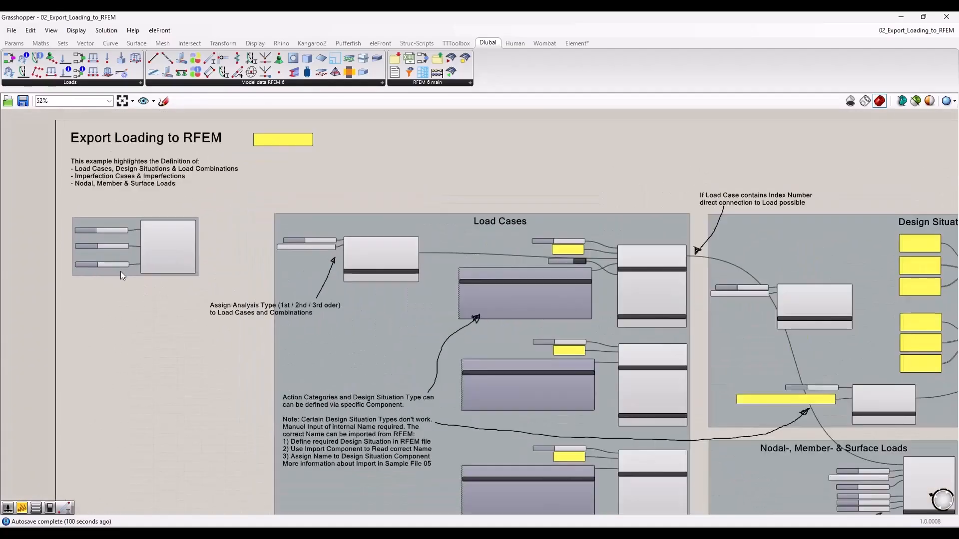
pyautogui.scroll(2, 121, 274)
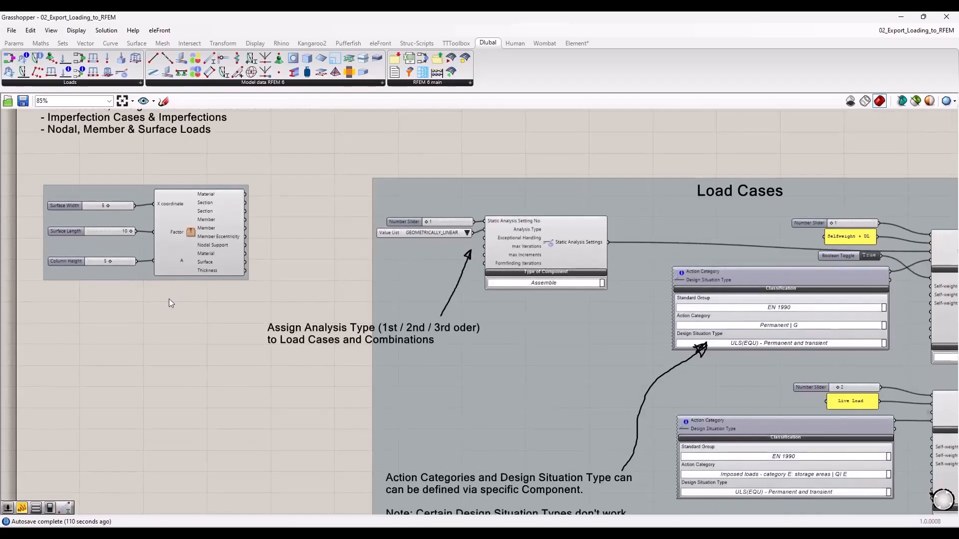
pyautogui.scroll(-2, 169, 303)
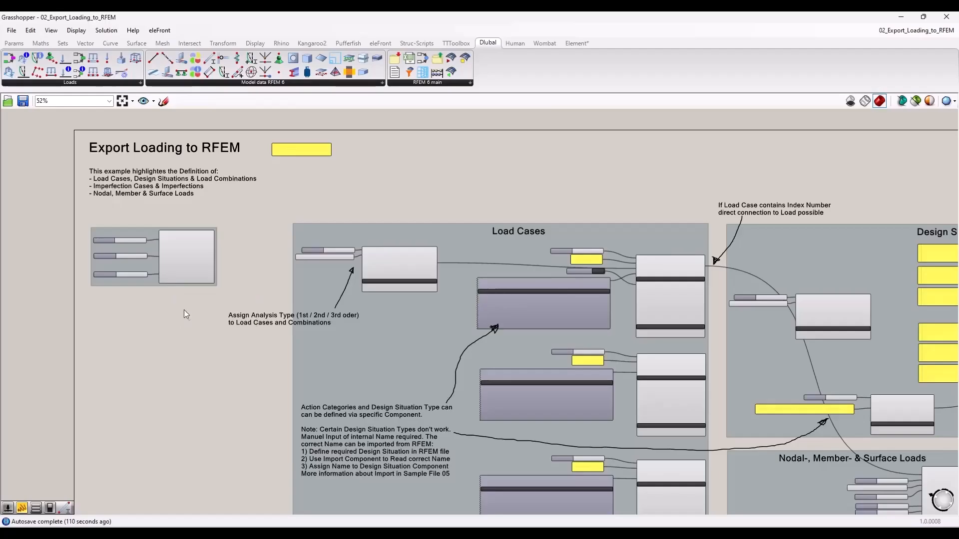
pyautogui.scroll(-2, 179, 316)
pyautogui.moveTo(180, 370); pyautogui.dragTo(110, 335, button='right')
pyautogui.scroll(-1, 110, 336)
pyautogui.moveTo(122, 156); pyautogui.dragTo(312, 163)
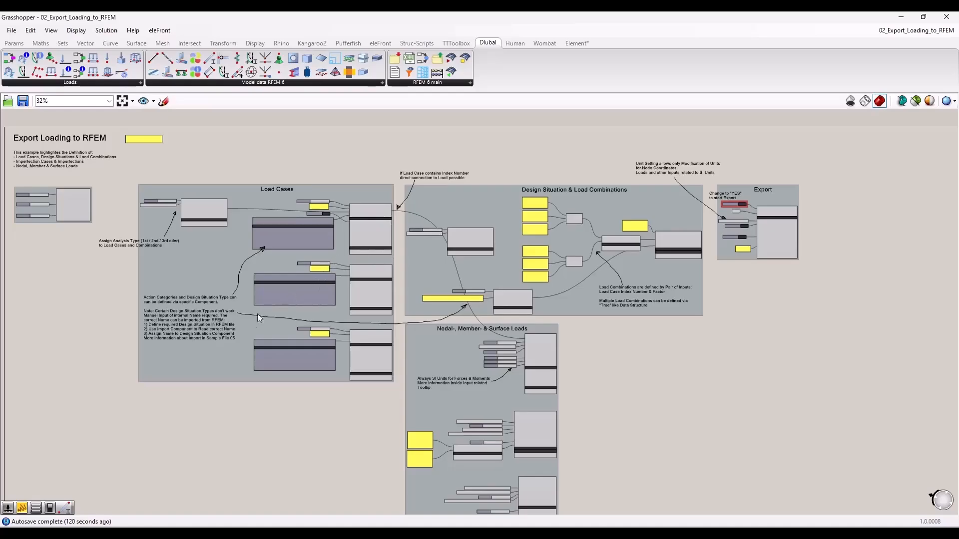
# - Open the cluster driven by the Surface Width, Surface Length and Column Height sliders and examine its geometry, member and support components
pyautogui.scroll(6, 69, 197)
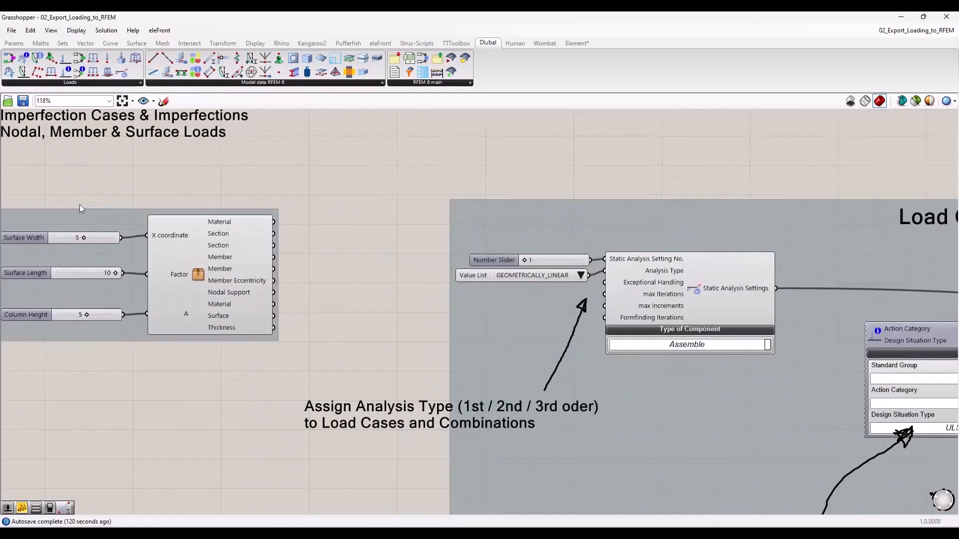
pyautogui.moveTo(79, 205); pyautogui.dragTo(165, 222, button='right')
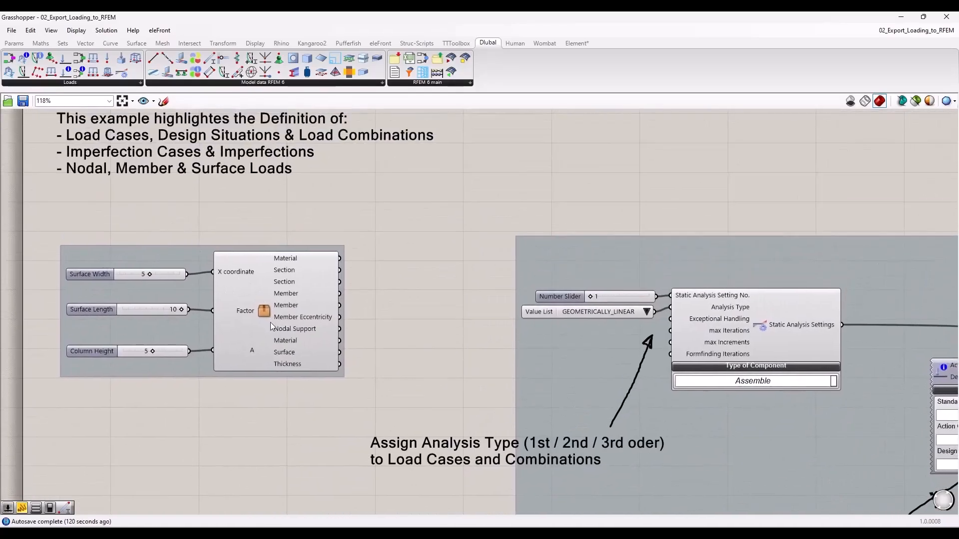
pyautogui.moveTo(268, 308)
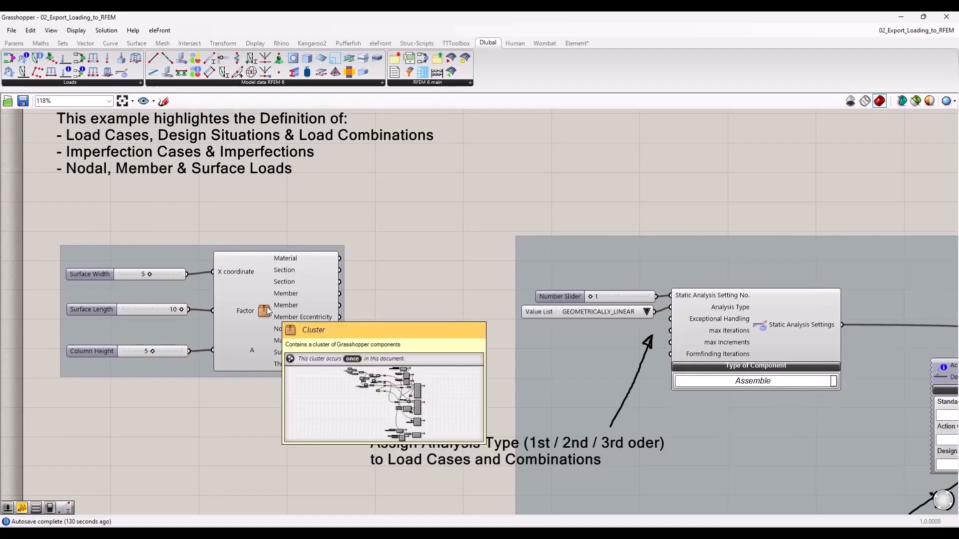
pyautogui.doubleClick(267, 306)
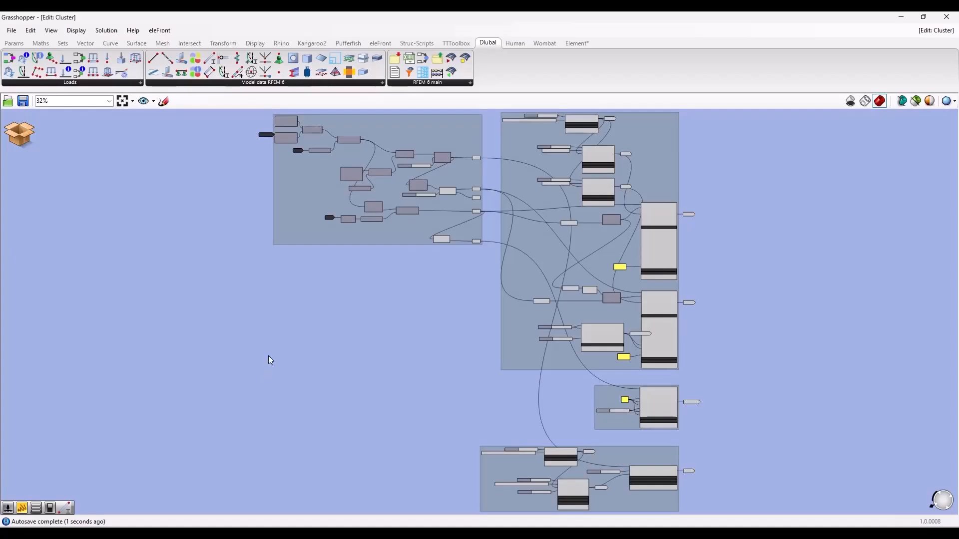
pyautogui.scroll(5, 508, 135)
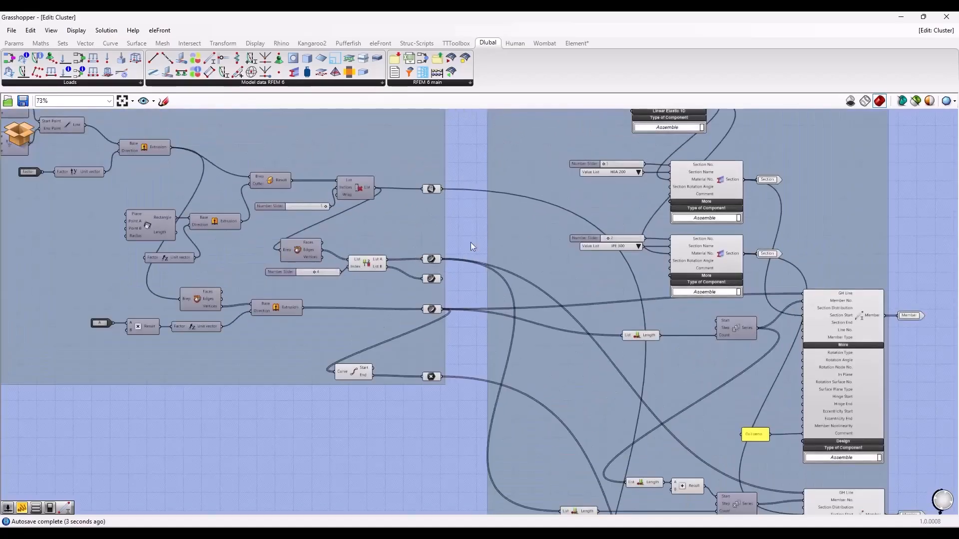
pyautogui.scroll(-1, 427, 260)
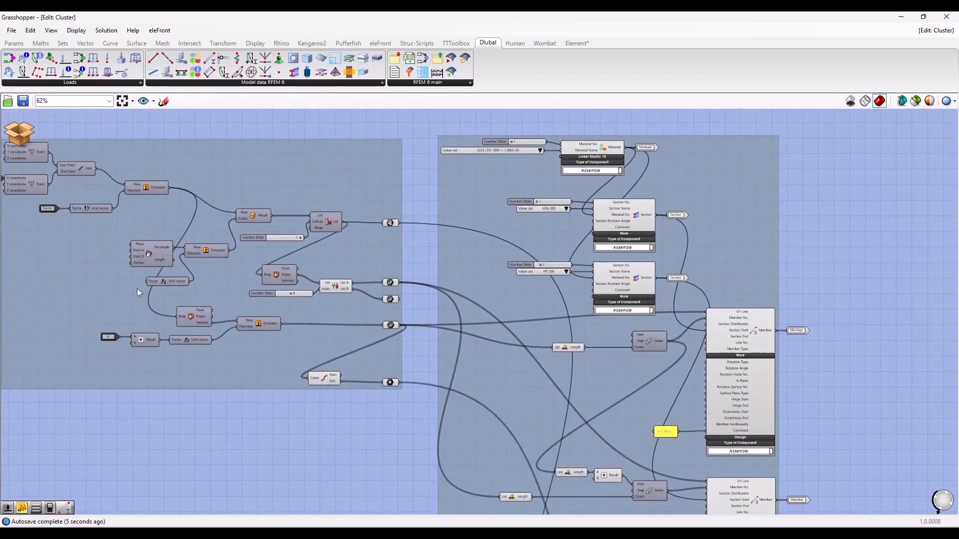
pyautogui.moveTo(381, 450); pyautogui.dragTo(225, 127, button='right')
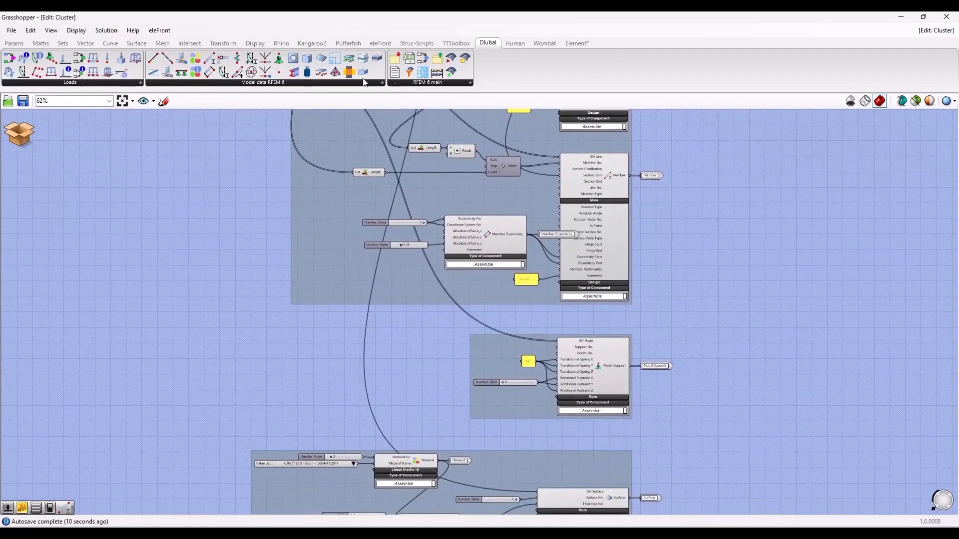
# - Return from the cluster to the 02_Export_Loading_to_RFEM definition
pyautogui.moveTo(935, 31)
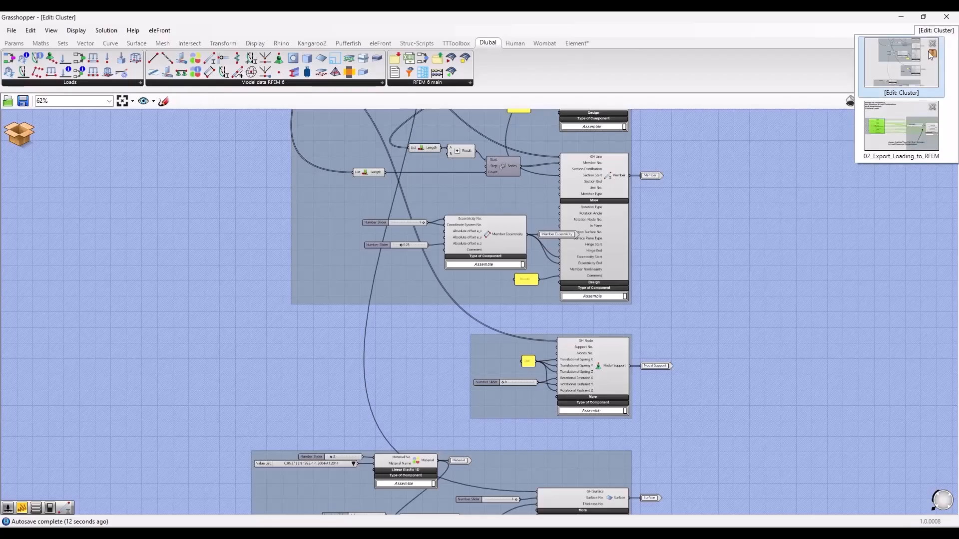
pyautogui.click(906, 127)
pyautogui.click(74, 217)
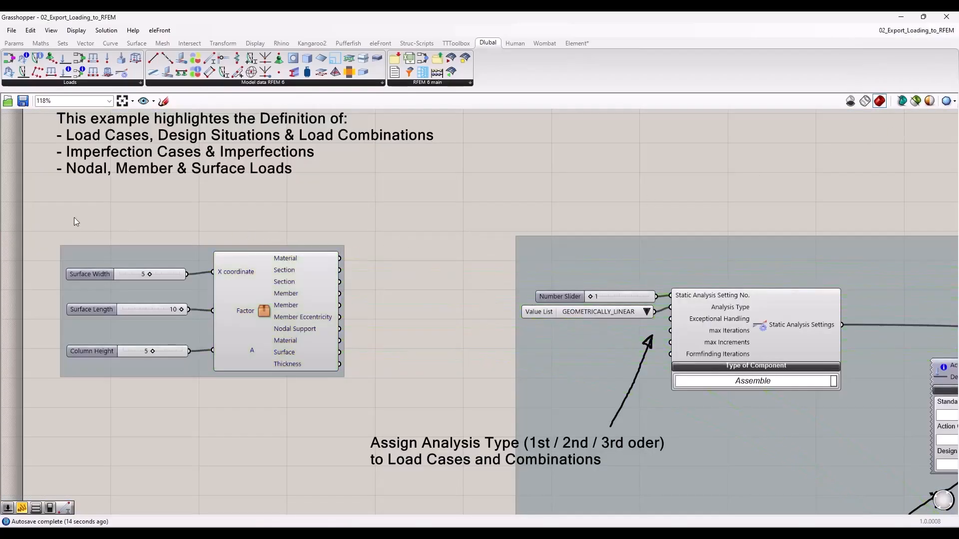
# - Examine how the GEOMETRICALLY_LINEAR Static Analysis Settings component connects to the components in the Load Cases group
pyautogui.scroll(-3, 65, 223)
pyautogui.scroll(-3, 65, 223)
pyautogui.scroll(5, 206, 296)
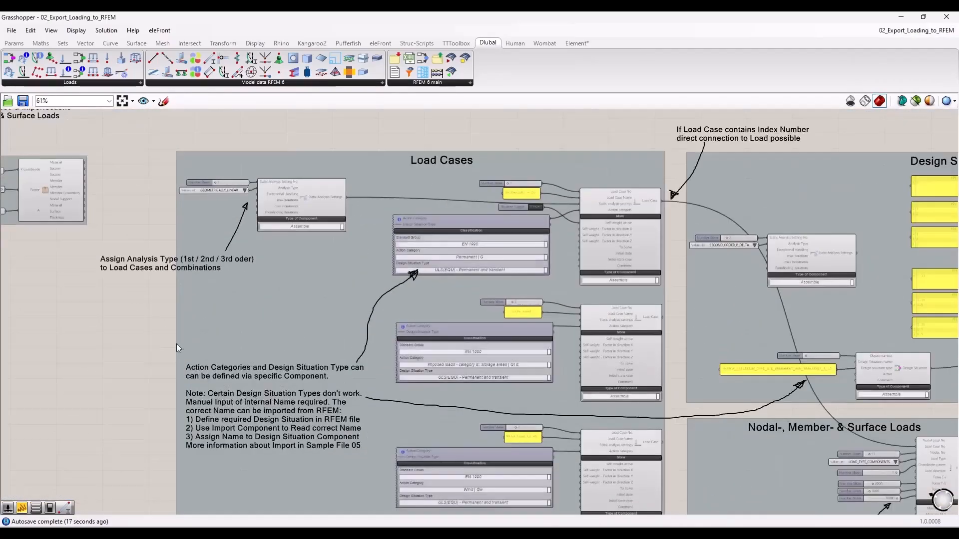
pyautogui.moveTo(176, 343); pyautogui.dragTo(87, 306, button='right')
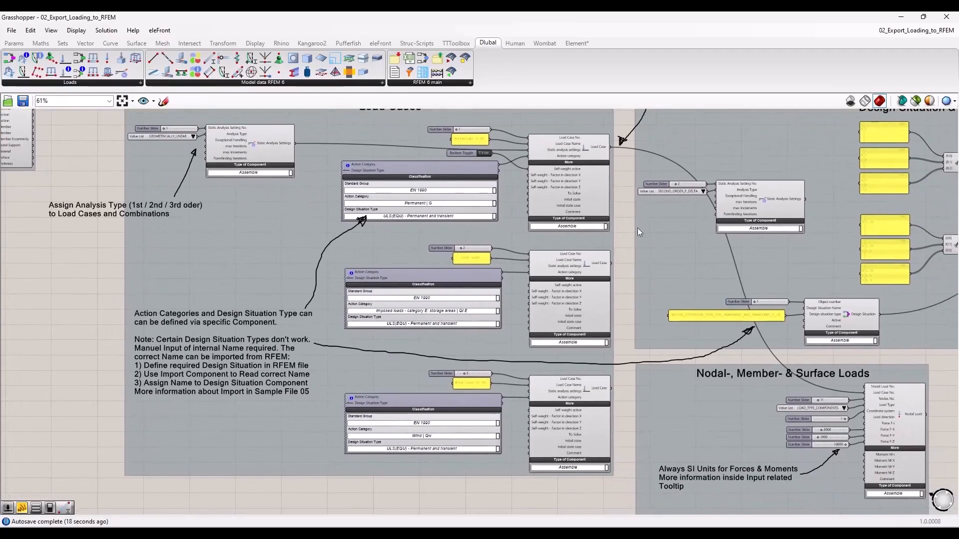
pyautogui.scroll(3, 535, 203)
pyautogui.scroll(3, 531, 184)
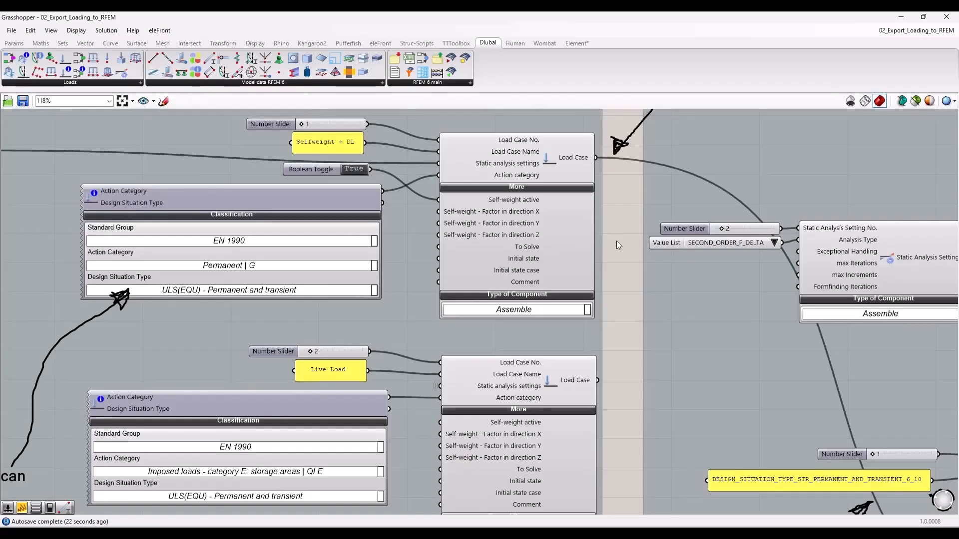
pyautogui.scroll(-1, 616, 245)
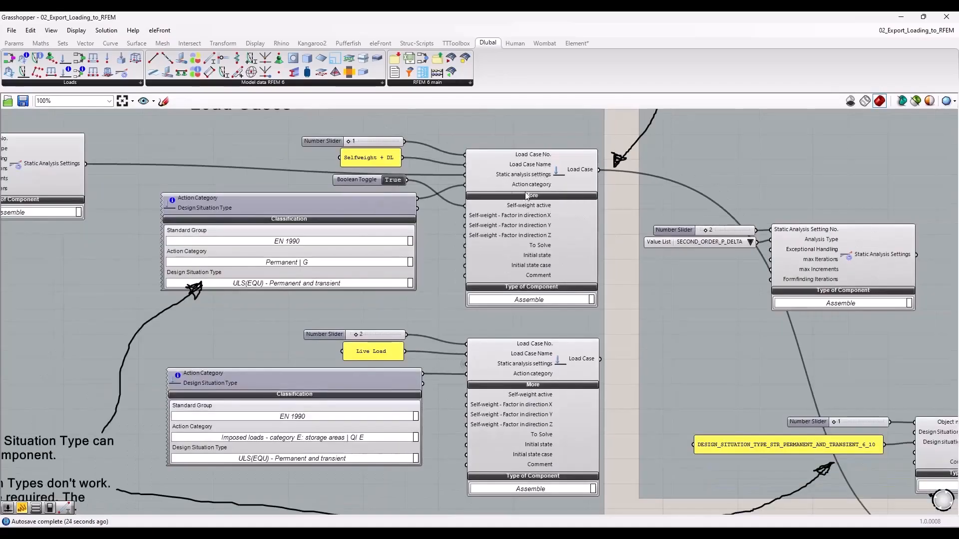
pyautogui.moveTo(190, 171); pyautogui.dragTo(293, 195, button='right')
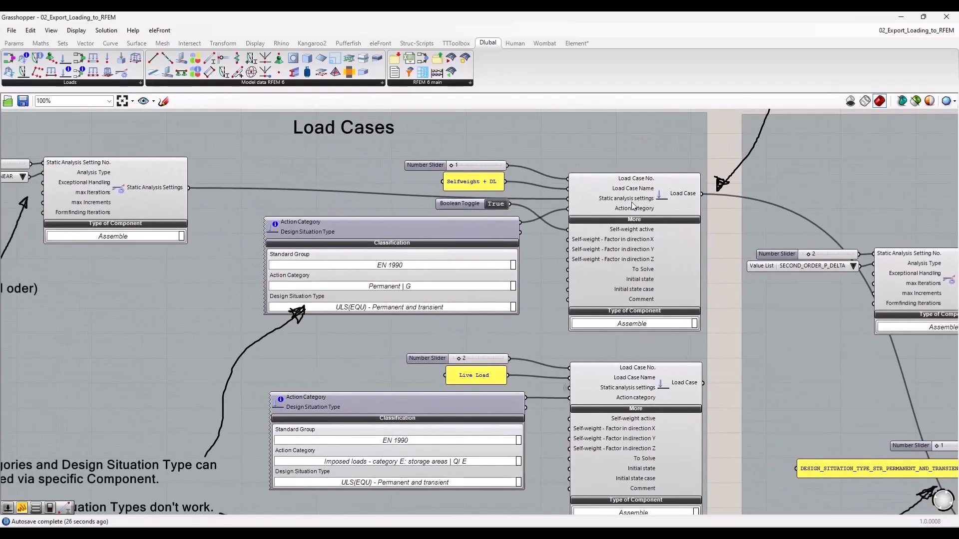
pyautogui.moveTo(629, 206); pyautogui.dragTo(721, 218, button='right')
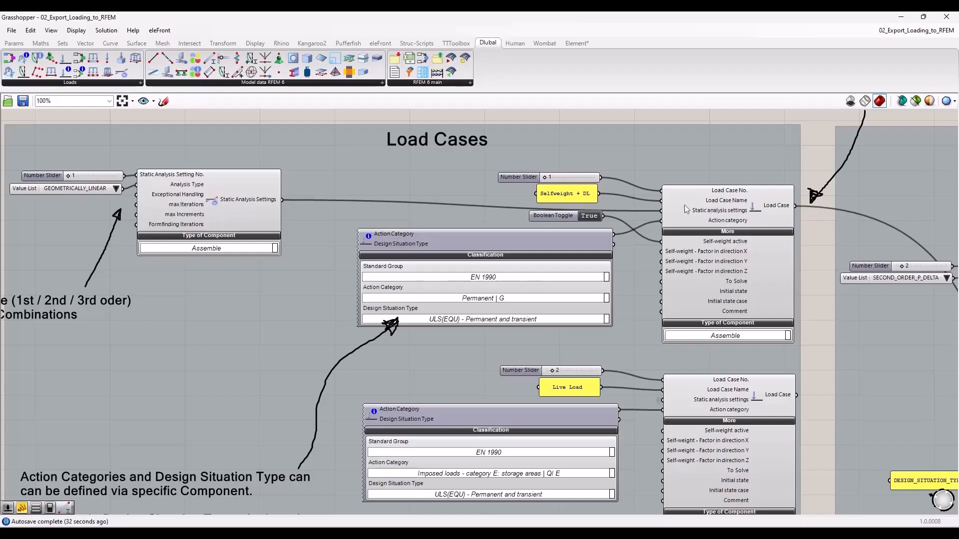
pyautogui.click(205, 251)
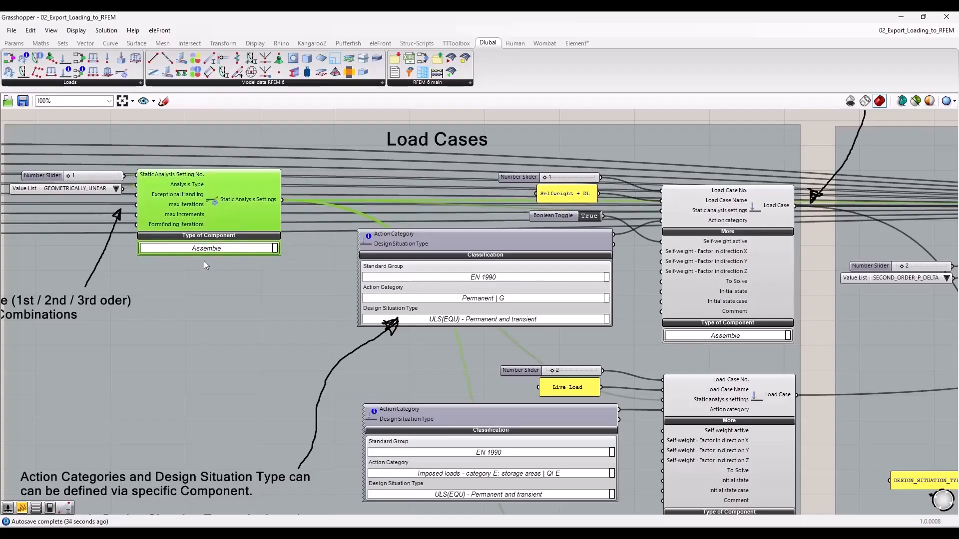
pyautogui.click(204, 264)
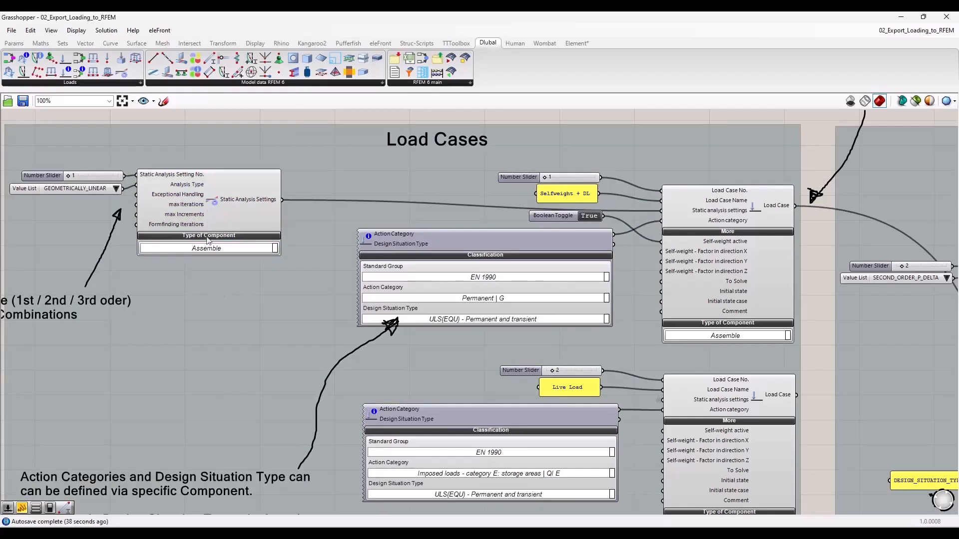
# - Examine how the EN 1990 Permanent | G classification component supplies the action category of the Selfweight + DL load case
pyautogui.moveTo(461, 375); pyautogui.dragTo(308, 347, button='right')
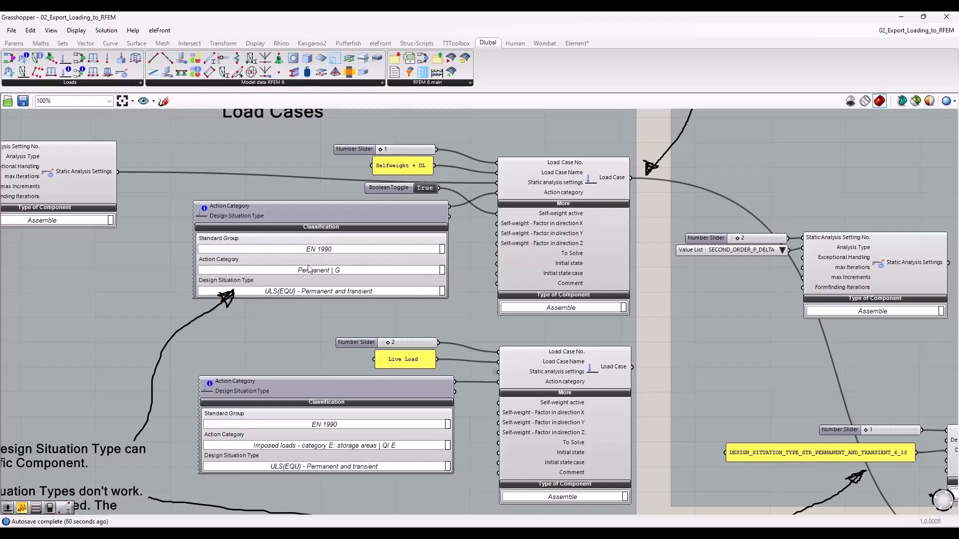
pyautogui.click(304, 218)
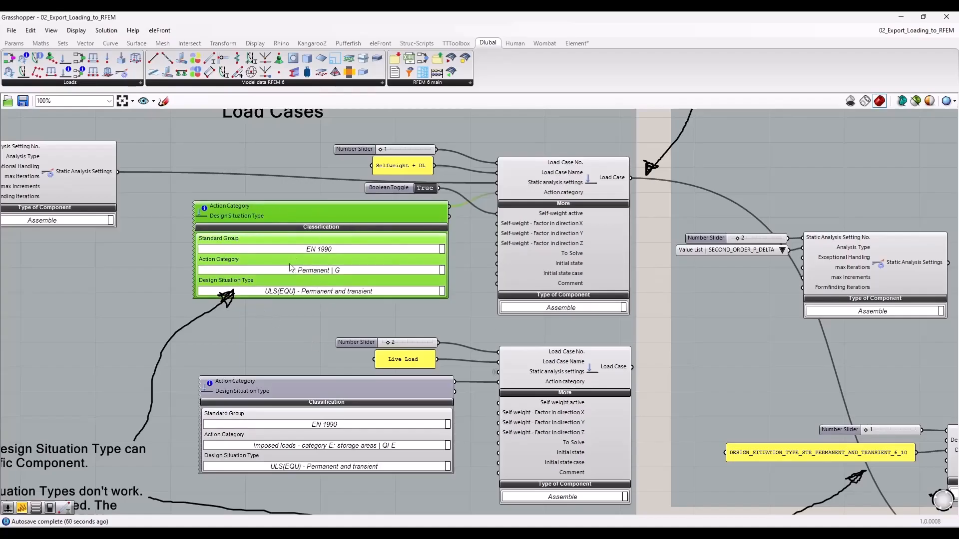
pyautogui.click(656, 298)
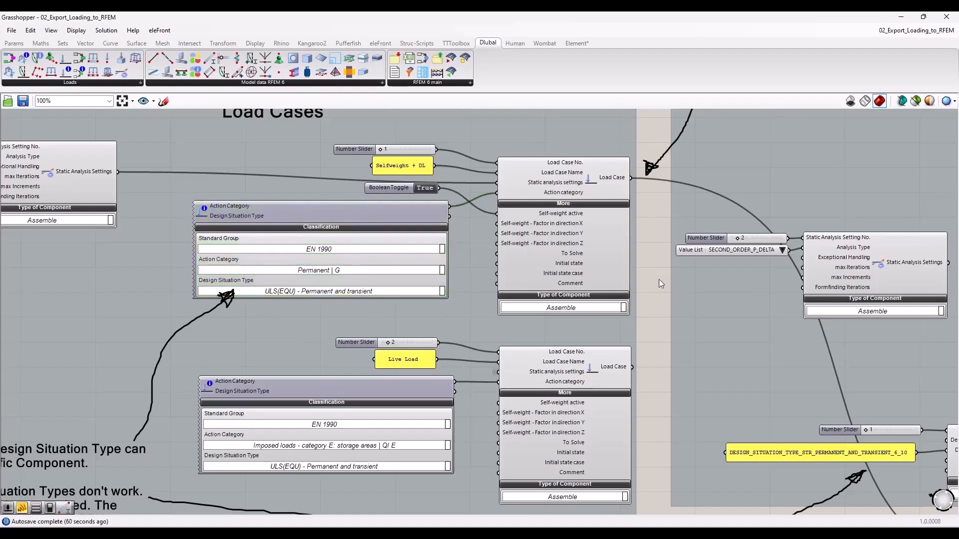
pyautogui.scroll(3, 658, 280)
pyautogui.scroll(3, 511, 217)
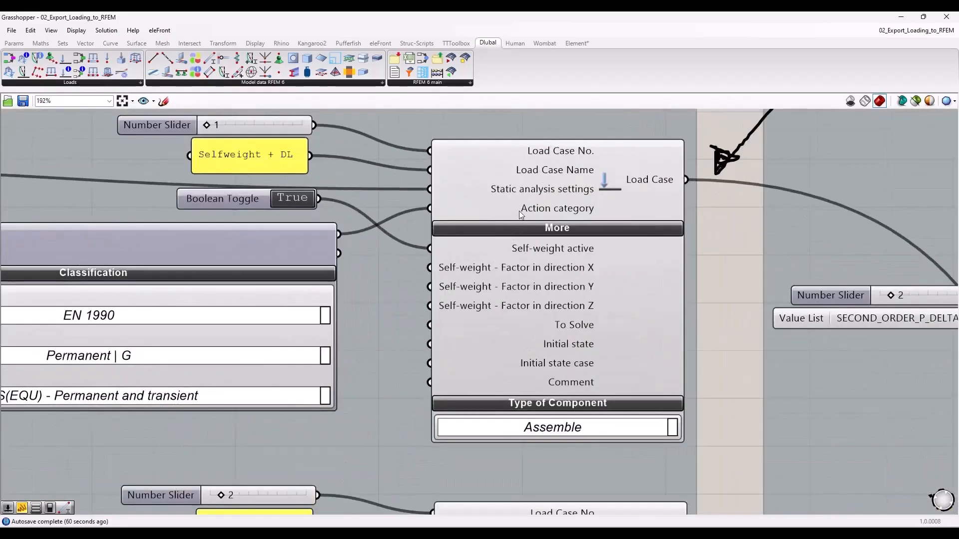
pyautogui.moveTo(514, 210)
pyautogui.scroll(-3, 583, 232)
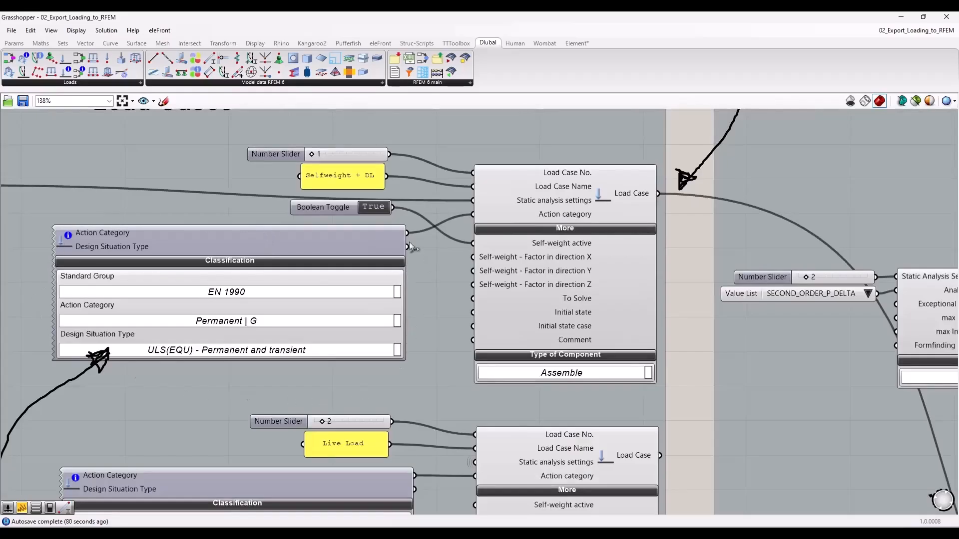
pyautogui.click(233, 320)
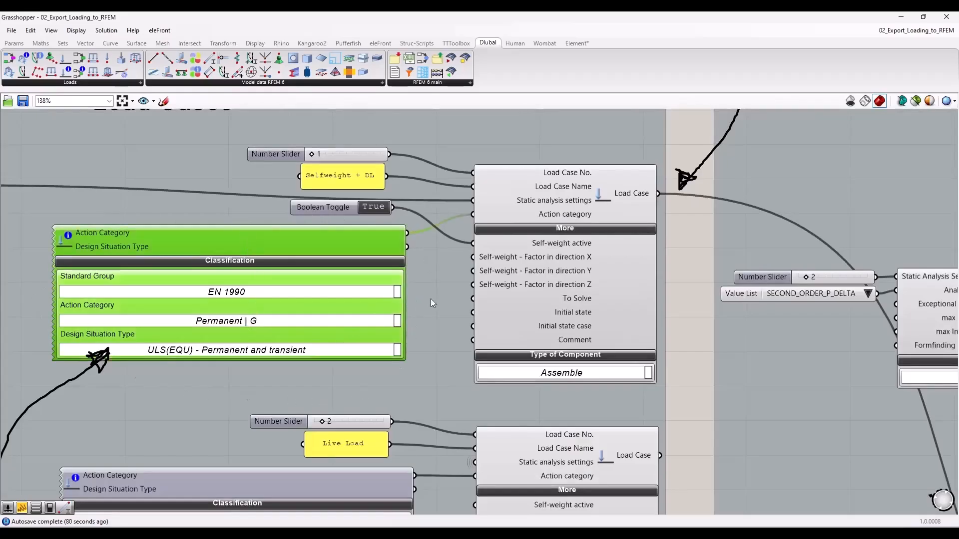
pyautogui.scroll(-1, 474, 288)
pyautogui.click(662, 339)
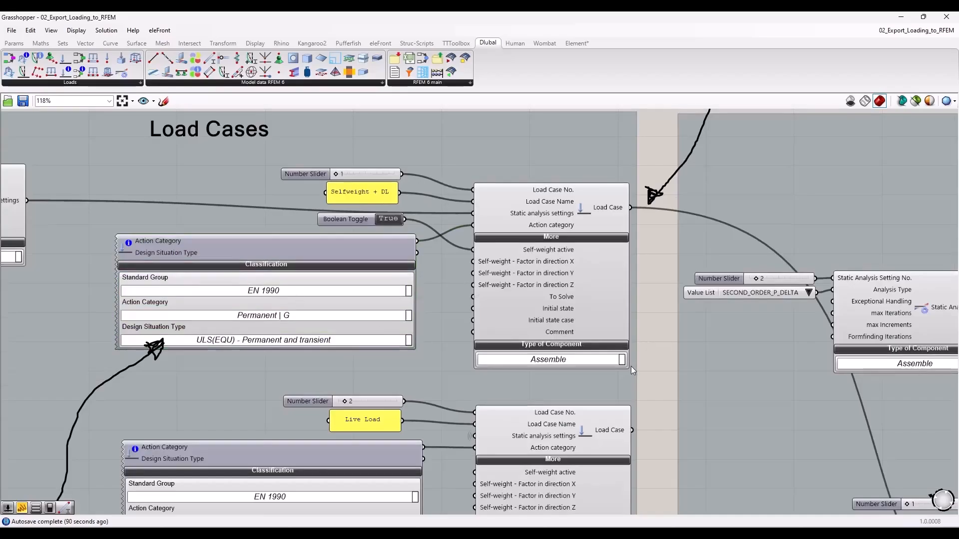
# - Examine the units described for the Force F-X, F-Y and F-Z inputs of the Nodal Load component
pyautogui.scroll(-2, 656, 426)
pyautogui.moveTo(666, 424); pyautogui.dragTo(647, 133, button='right')
pyautogui.scroll(-1, 644, 199)
pyautogui.scroll(-1, 590, 380)
pyautogui.moveTo(554, 399); pyautogui.dragTo(160, 260, button='right')
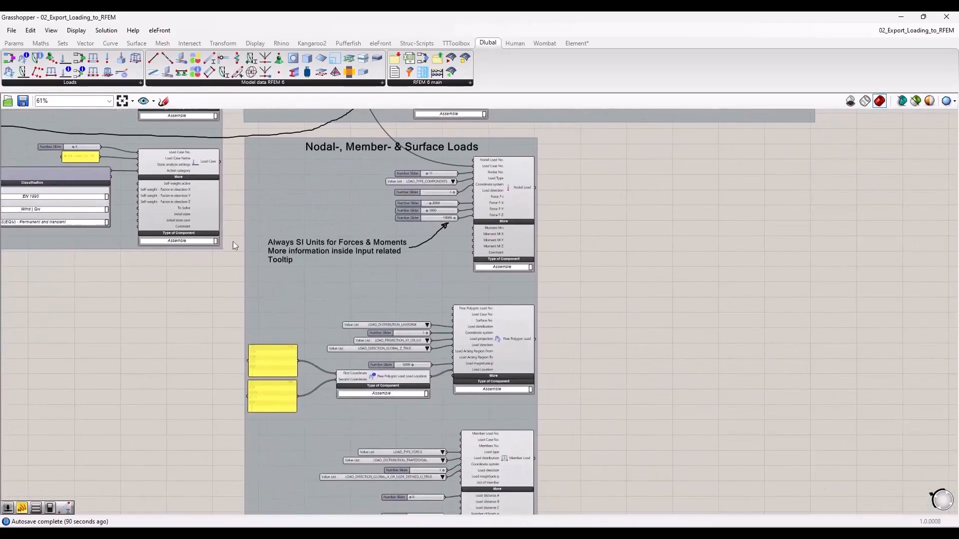
pyautogui.scroll(3, 453, 183)
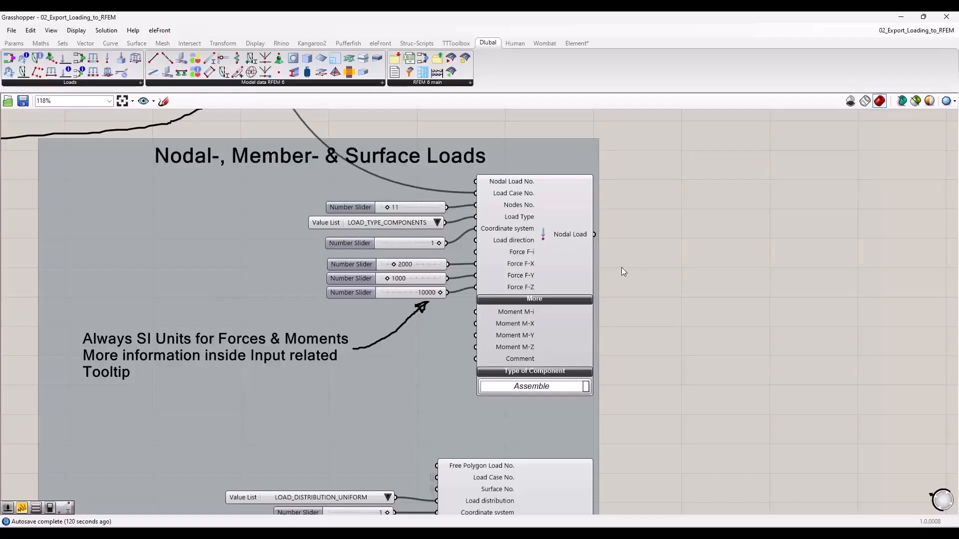
pyautogui.scroll(1, 621, 268)
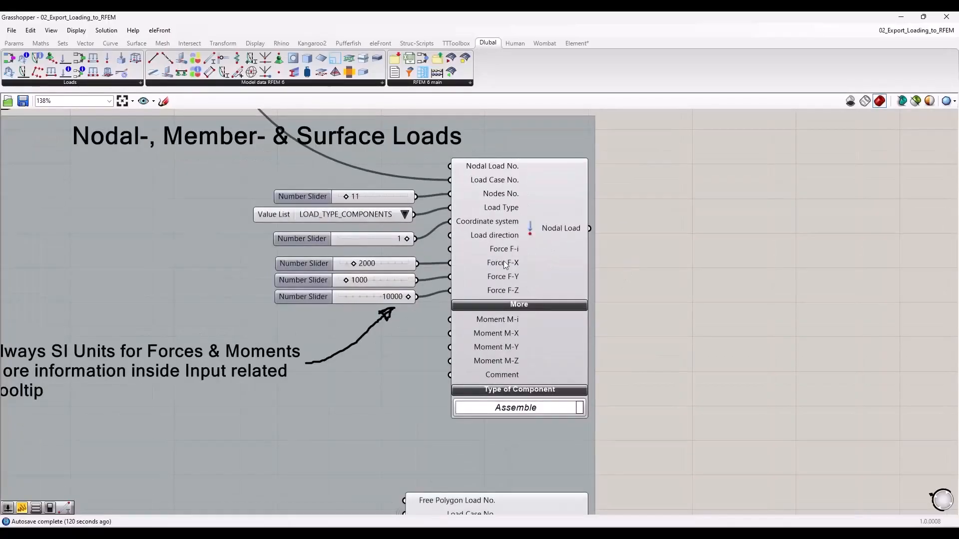
pyautogui.moveTo(515, 260)
pyautogui.click(300, 264)
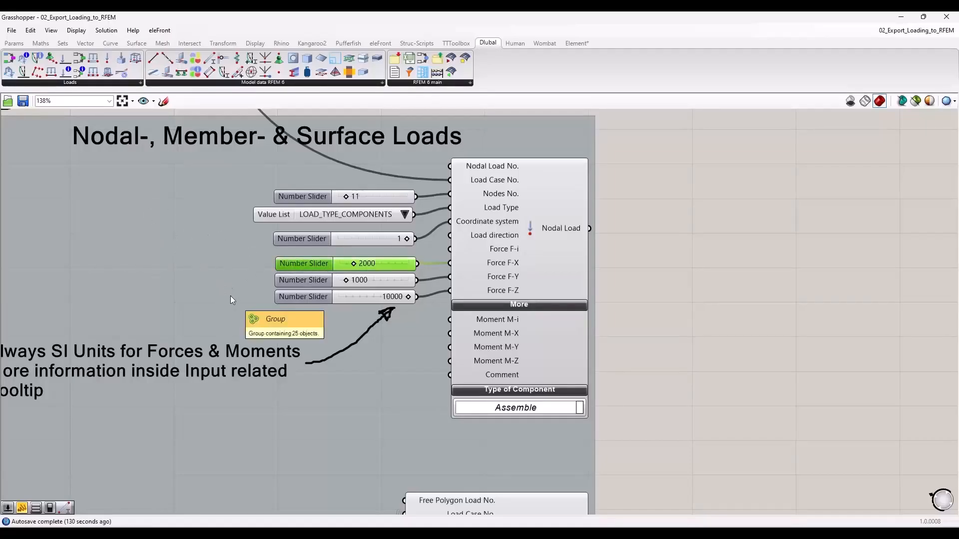
pyautogui.moveTo(277, 269); pyautogui.dragTo(276, 269)
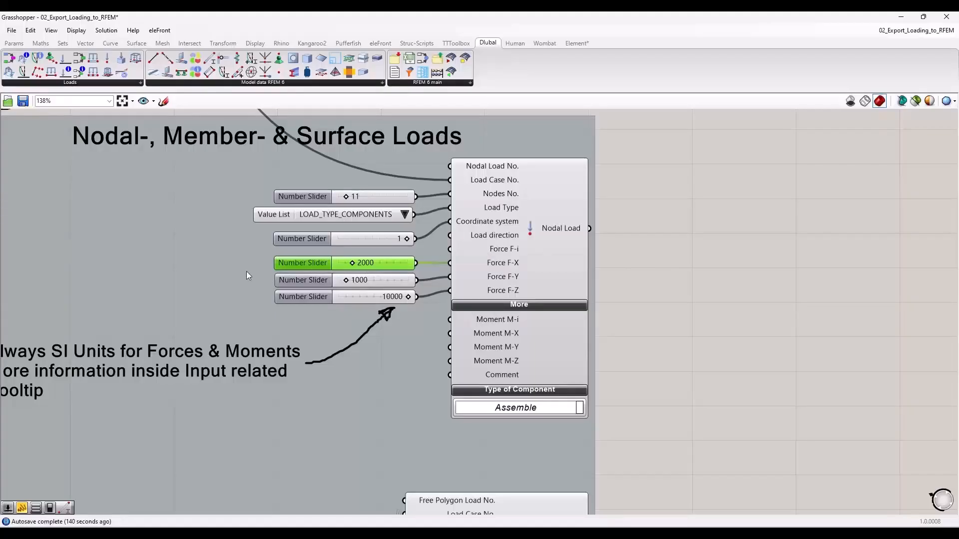
pyautogui.click(615, 262)
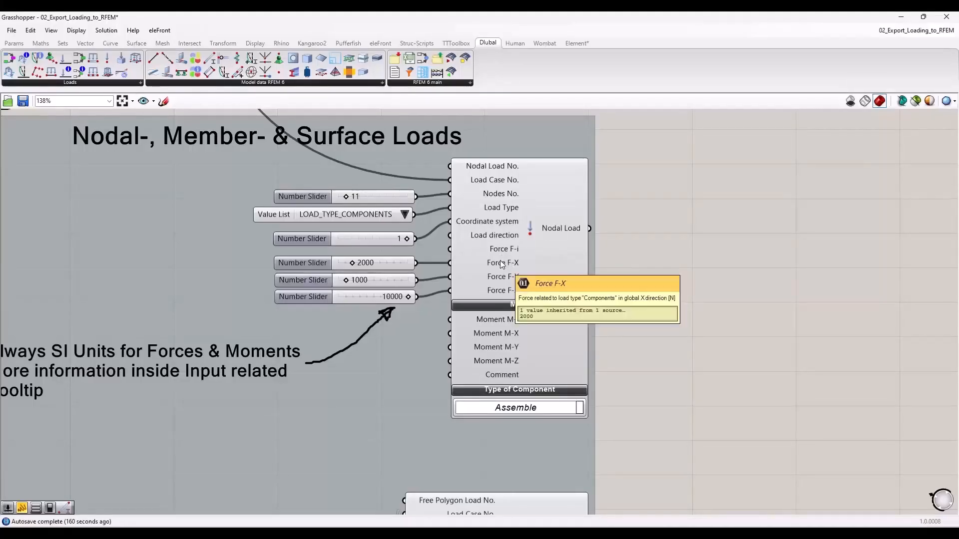
pyautogui.moveTo(492, 322)
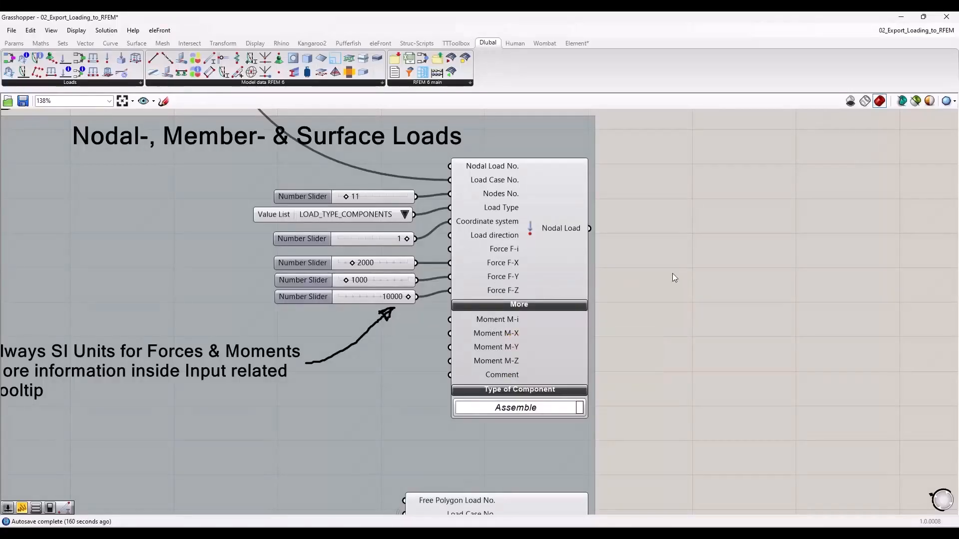
# - Identify the number sliders that feed the Force F-X and Force F-Y inputs of the Nodal Load component
pyautogui.click(379, 265)
pyautogui.click(379, 283)
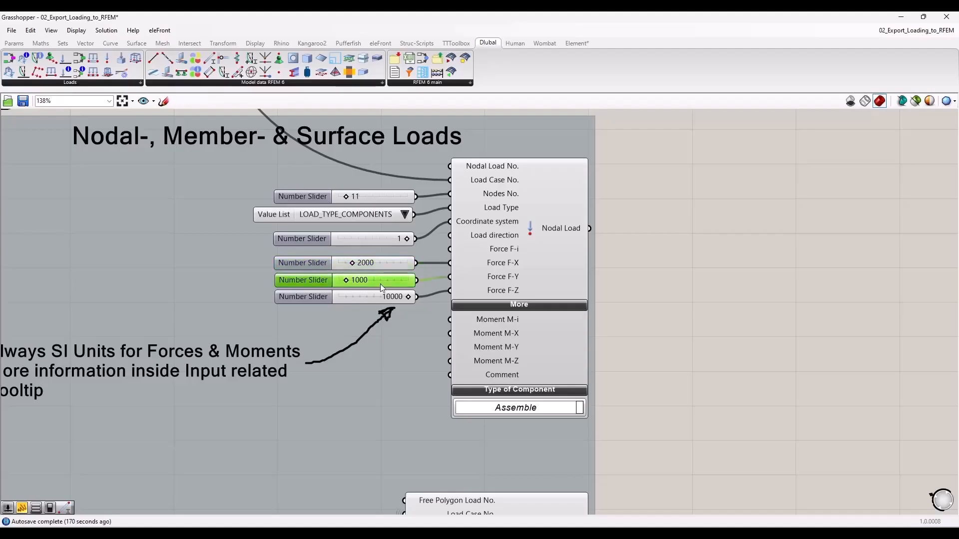
pyautogui.click(375, 268)
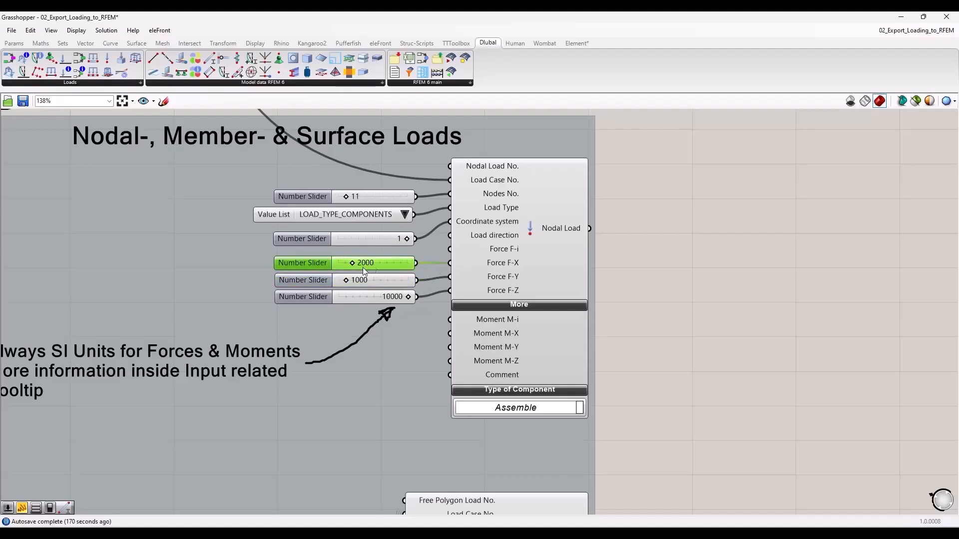
pyautogui.click(642, 286)
# - Review the available load distribution options in the value list of the Free Polygon Load component
pyautogui.scroll(-2, 524, 274)
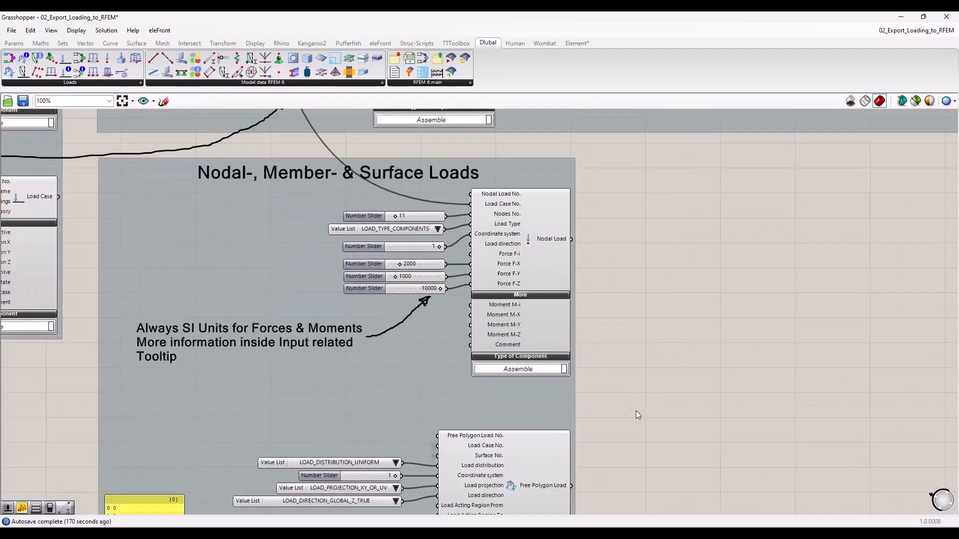
pyautogui.moveTo(636, 411); pyautogui.dragTo(620, 257, button='right')
pyautogui.scroll(1, 243, 376)
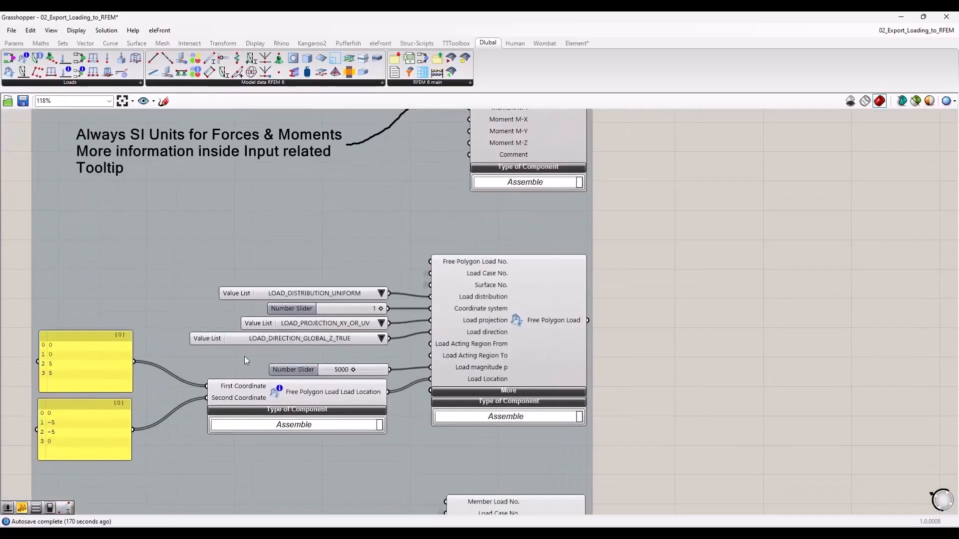
pyautogui.scroll(2, 325, 352)
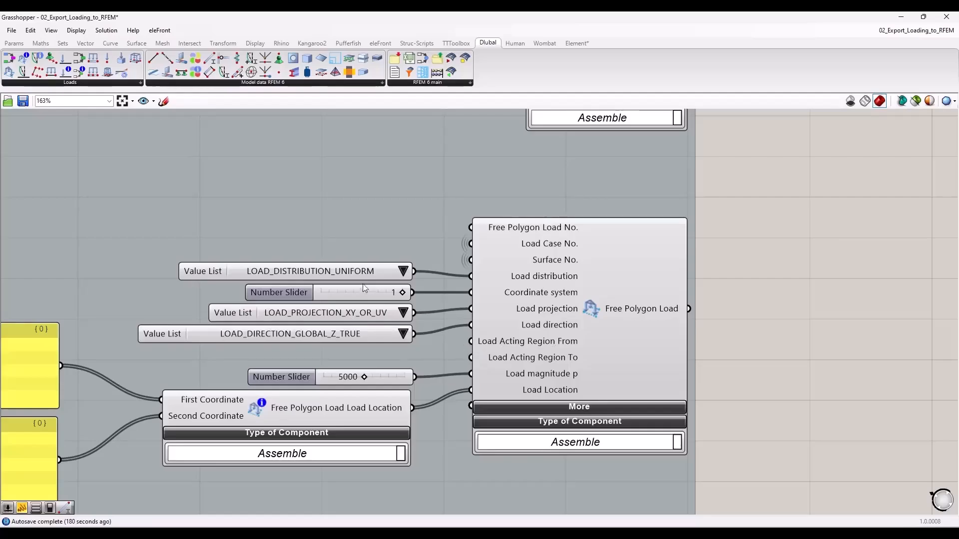
pyautogui.moveTo(361, 270); pyautogui.dragTo(359, 270)
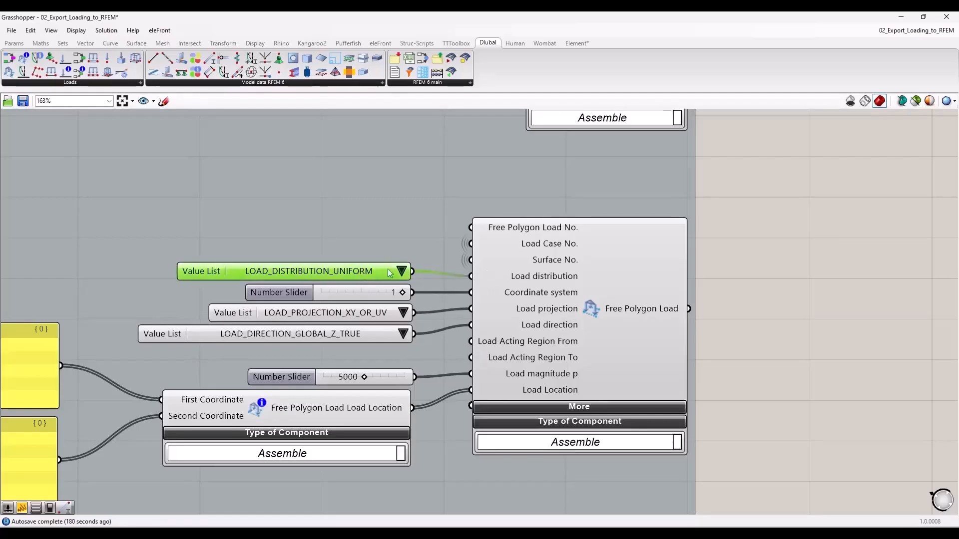
pyautogui.click(385, 269)
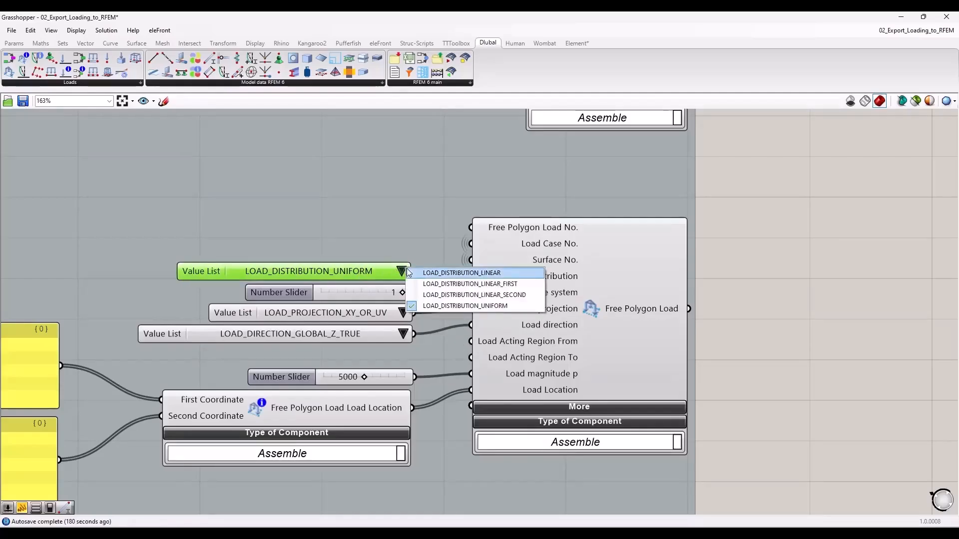
pyautogui.click(377, 270)
# - Review the load projection and load direction value lists of the Free Polygon Load component
pyautogui.click(403, 313)
pyautogui.click(371, 313)
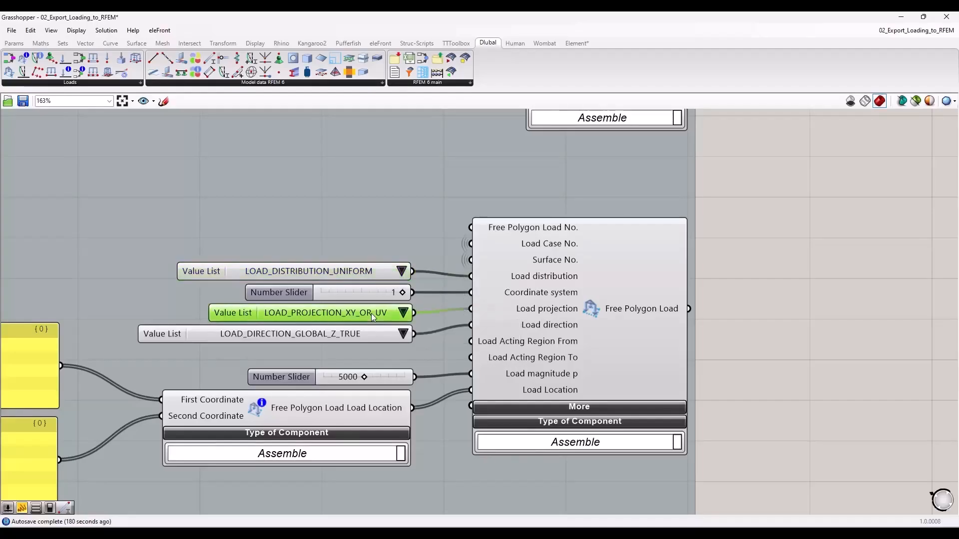
pyautogui.click(405, 333)
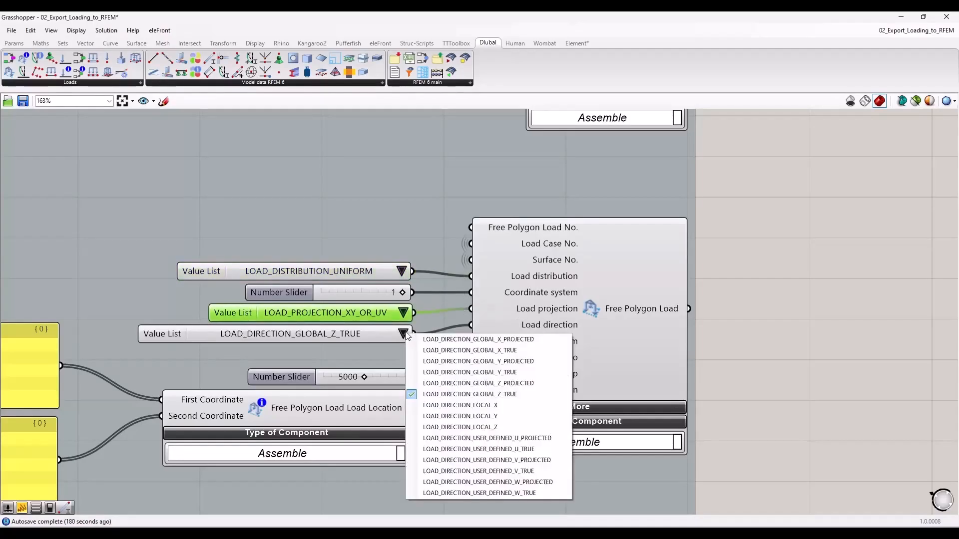
pyautogui.click(382, 336)
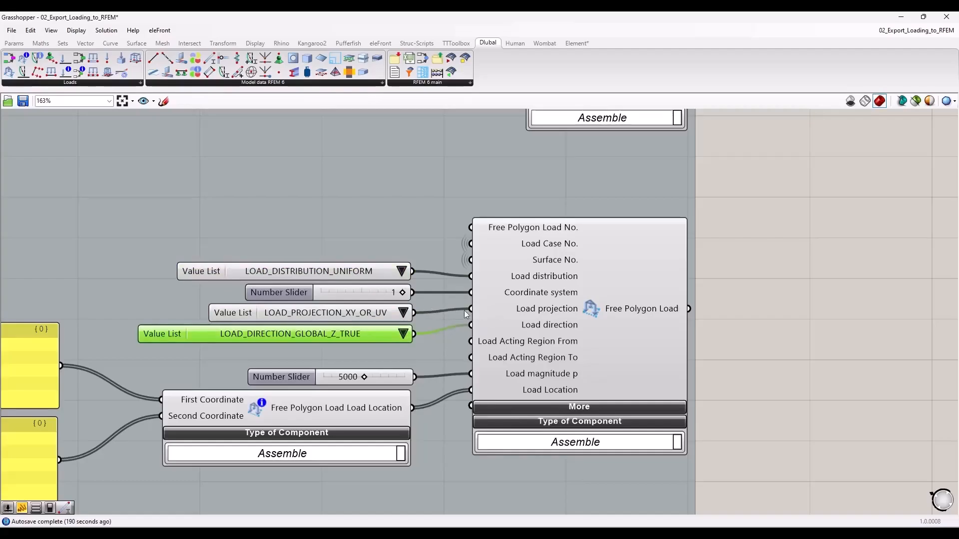
pyautogui.click(758, 329)
# - Look over the remaining load components and the Design Situation & Load Combinations group
pyautogui.scroll(-3, 359, 325)
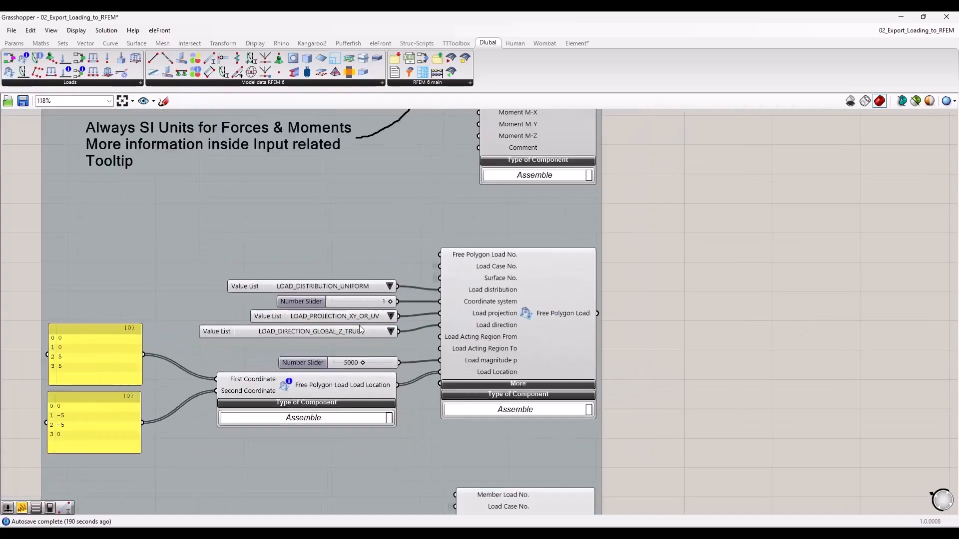
pyautogui.scroll(-3, 614, 380)
pyautogui.moveTo(660, 407); pyautogui.dragTo(584, 336, button='right')
pyautogui.scroll(-3, 585, 337)
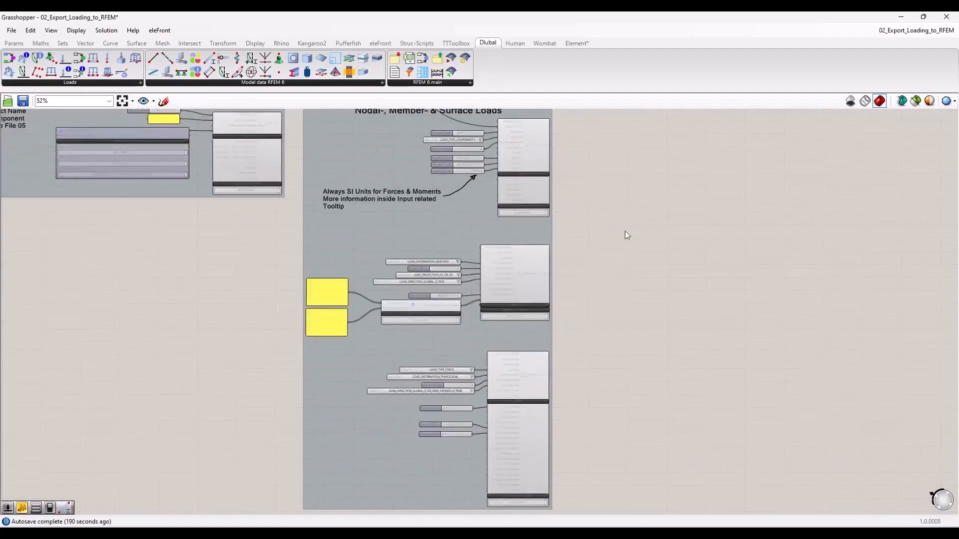
pyautogui.moveTo(625, 231); pyautogui.dragTo(594, 453, button='right')
pyautogui.moveTo(575, 279); pyautogui.dragTo(542, 454, button='right')
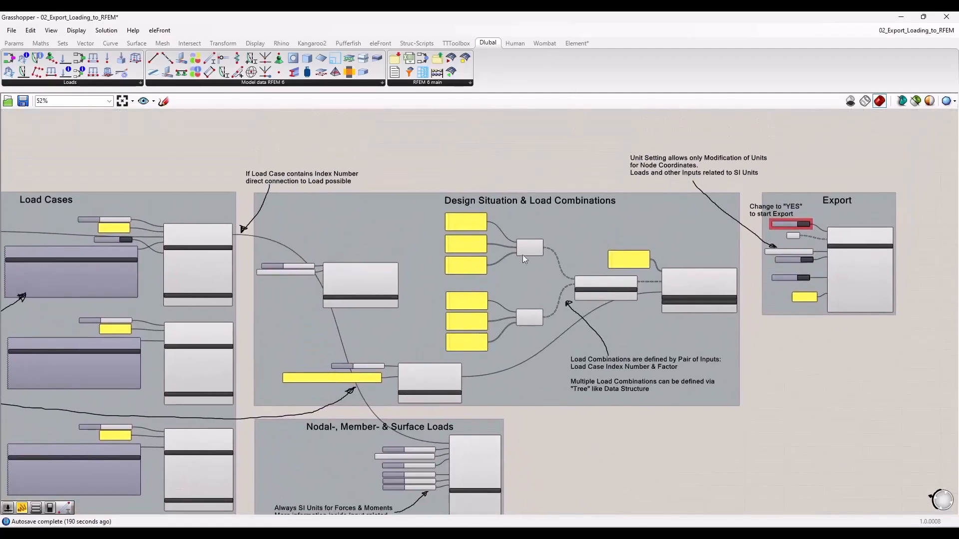
pyautogui.scroll(3, 466, 284)
pyautogui.scroll(2, 665, 340)
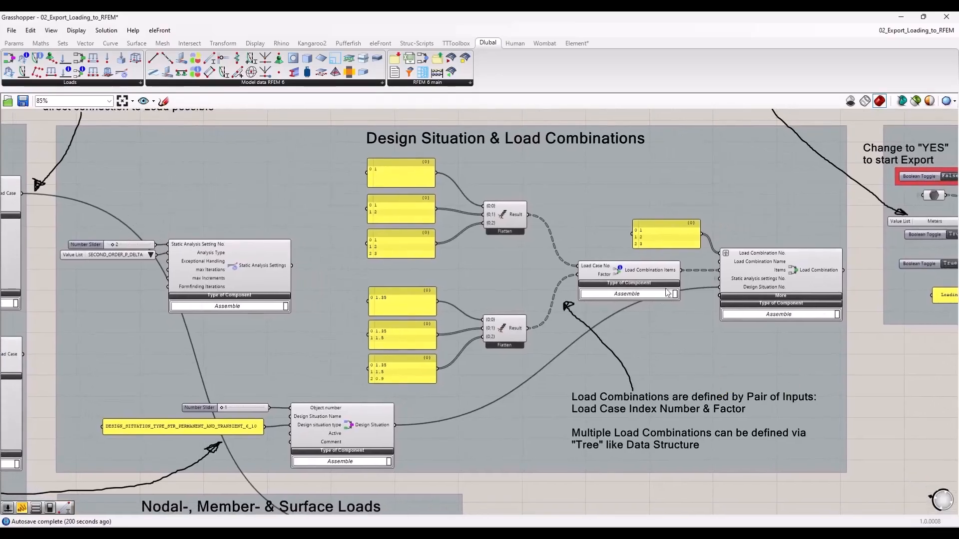
pyautogui.scroll(2, 804, 323)
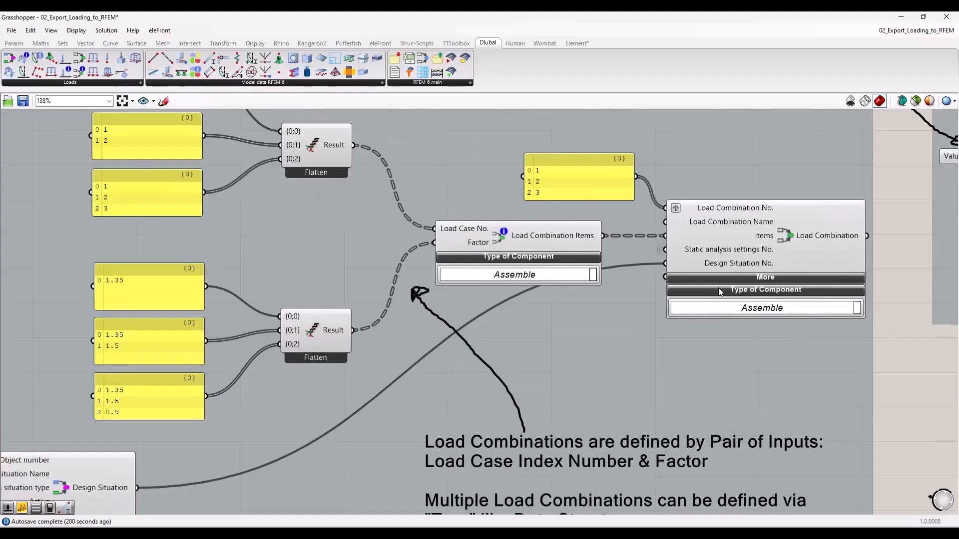
# - Examine the inputs of the Load Combination component, including its additional initial state and comment inputs
pyautogui.click(763, 242)
pyautogui.click(912, 281)
pyautogui.moveTo(727, 213)
pyautogui.click(759, 280)
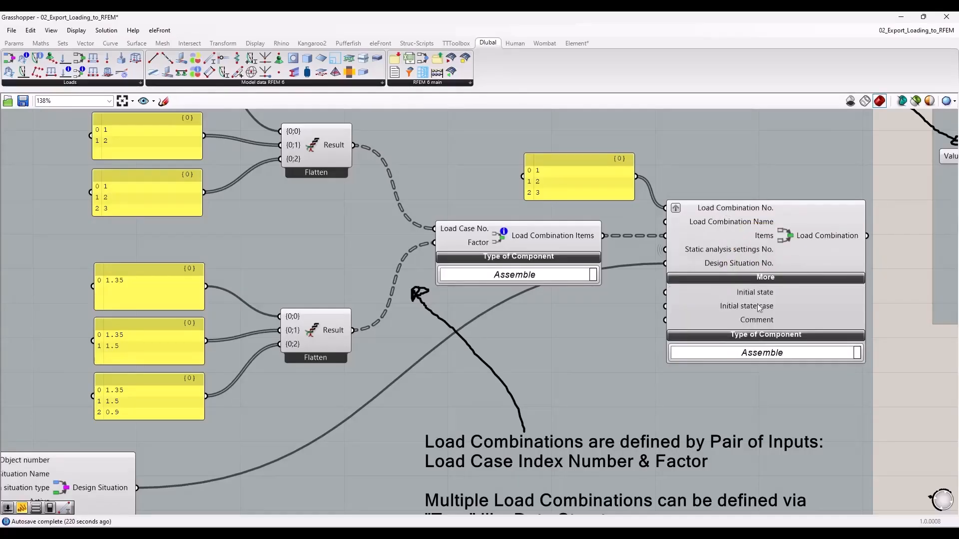
pyautogui.click(766, 278)
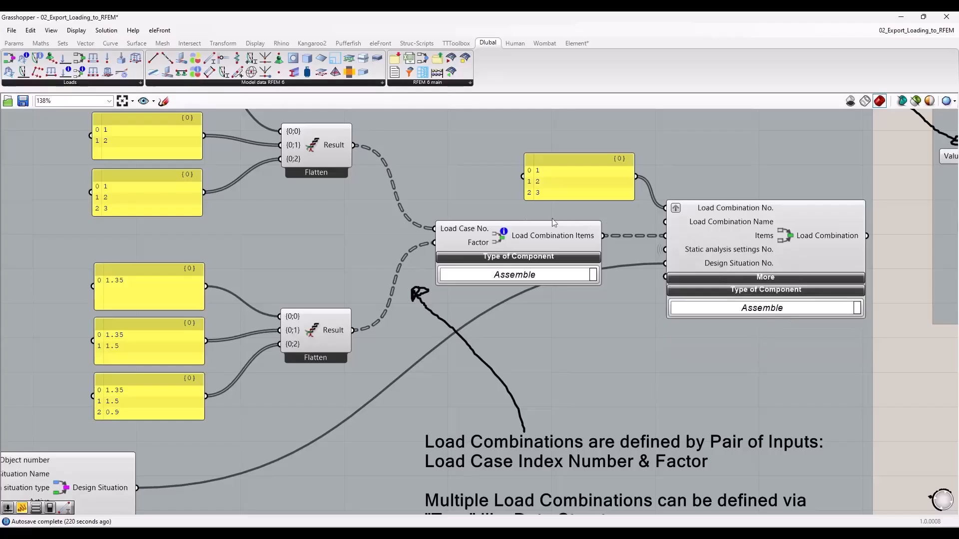
# - Examine how the Load Combination Items component takes Load Case No. and Factor and feeds the Load Combination component
pyautogui.scroll(-1, 660, 325)
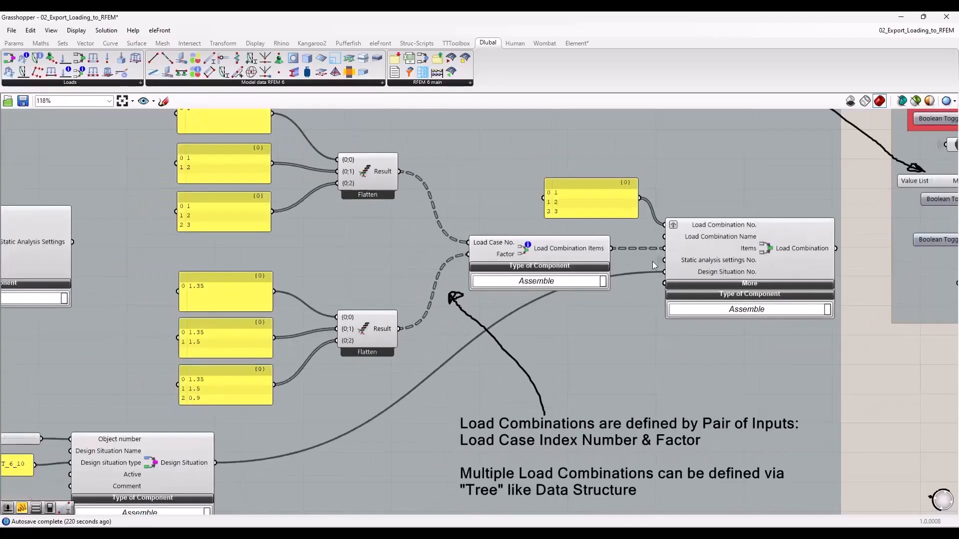
pyautogui.click(528, 249)
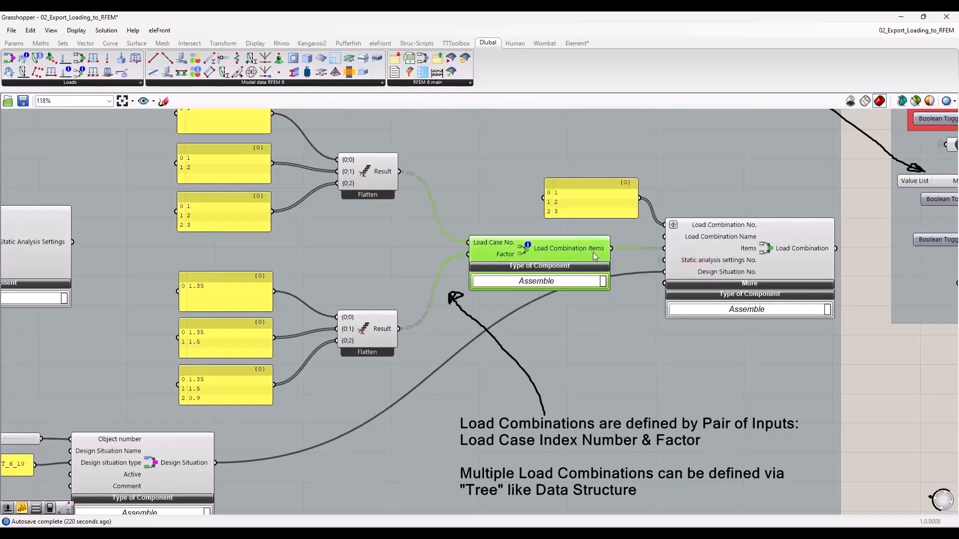
pyautogui.click(886, 350)
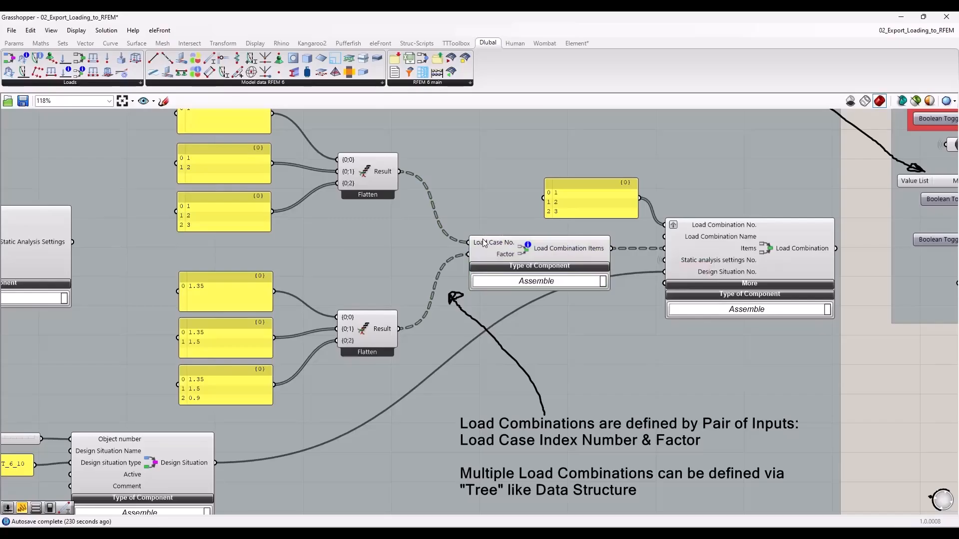
pyautogui.moveTo(484, 244)
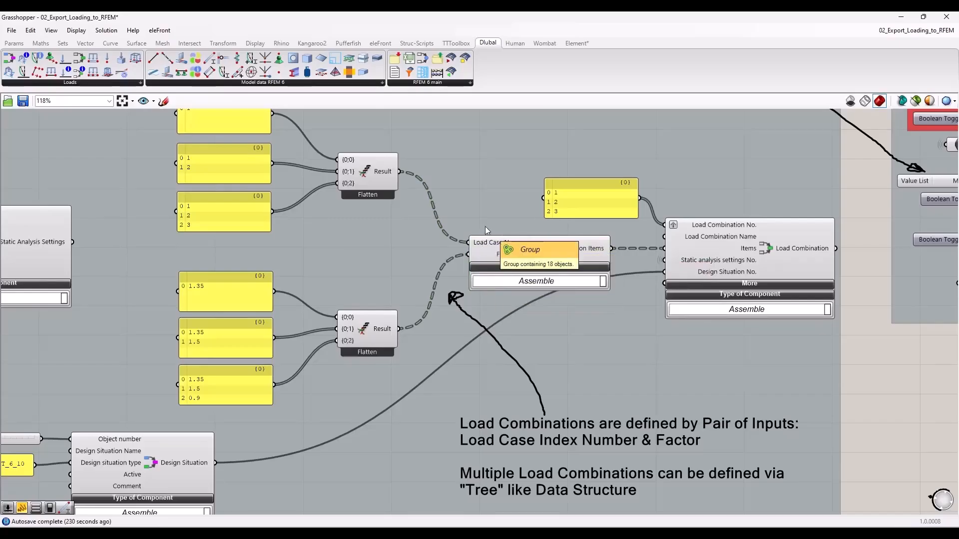
# - Check the load case numbers assigned to the Selfweight + DL and Live Load load cases
pyautogui.scroll(-3, 753, 265)
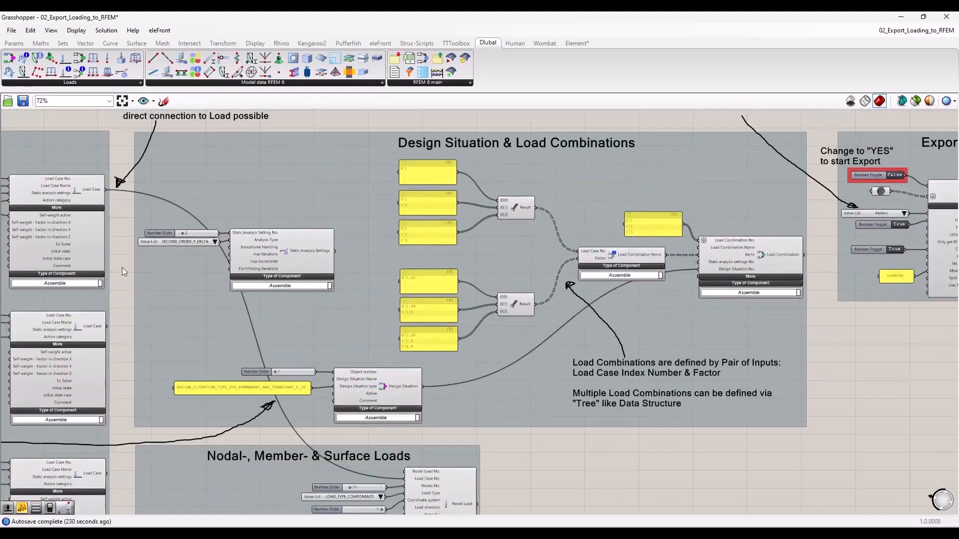
pyautogui.scroll(4, 122, 268)
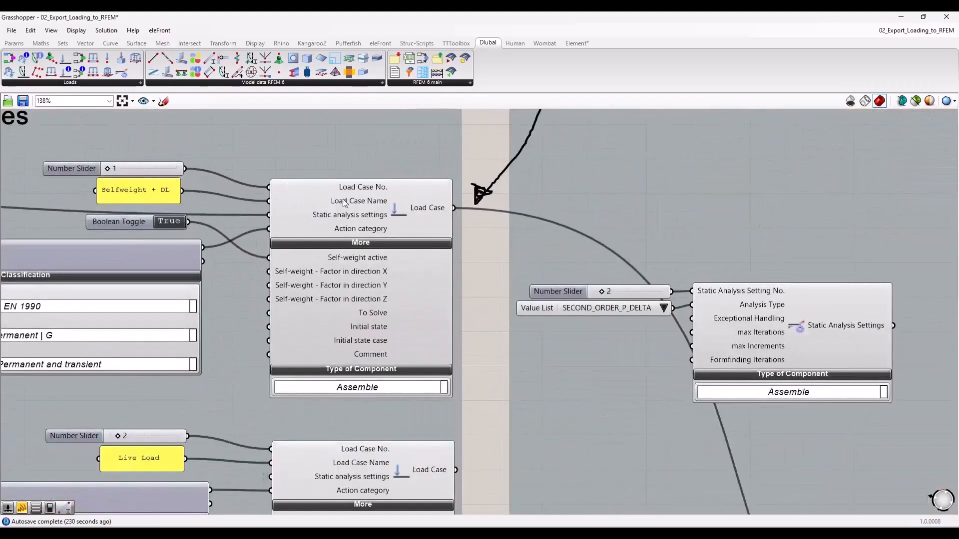
pyautogui.scroll(-4, 633, 353)
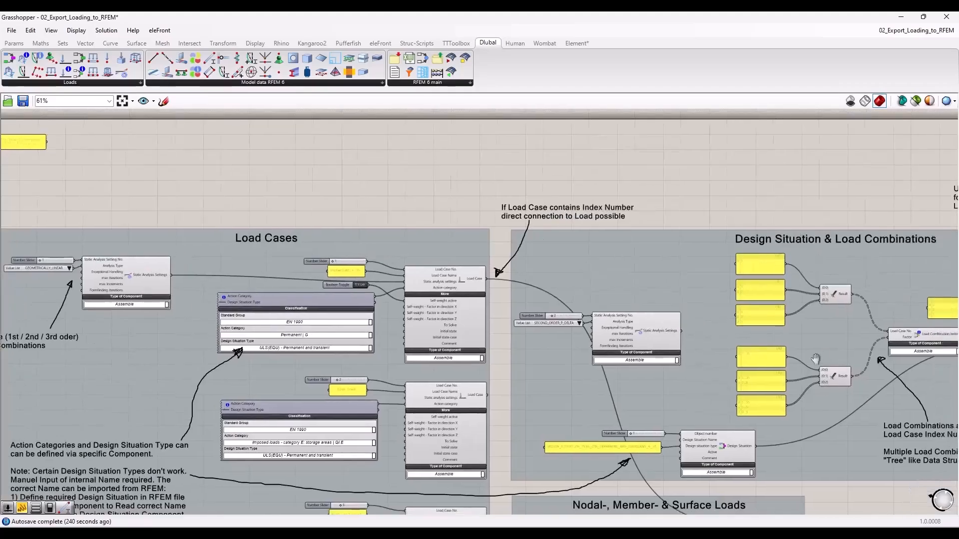
# - Examine how the load case number panels pair with the factor panels, such as load case 1 with factor 1.35
pyautogui.moveTo(815, 358); pyautogui.dragTo(605, 333, button='right')
pyautogui.scroll(5, 605, 322)
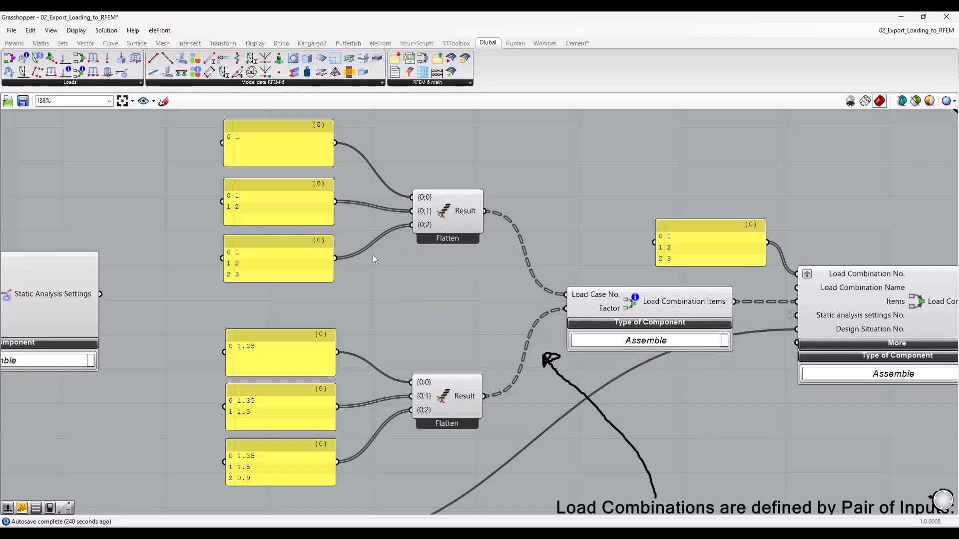
pyautogui.click(278, 145)
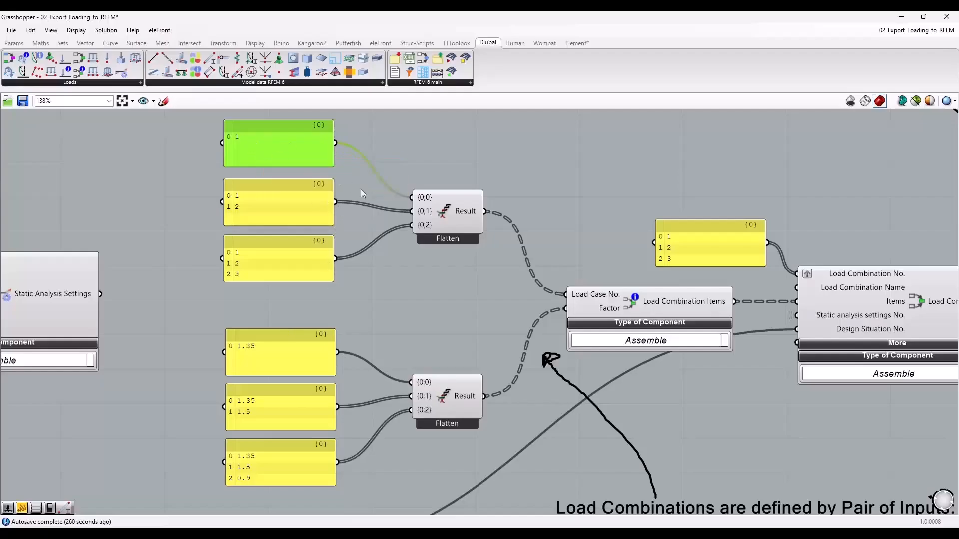
pyautogui.click(288, 369)
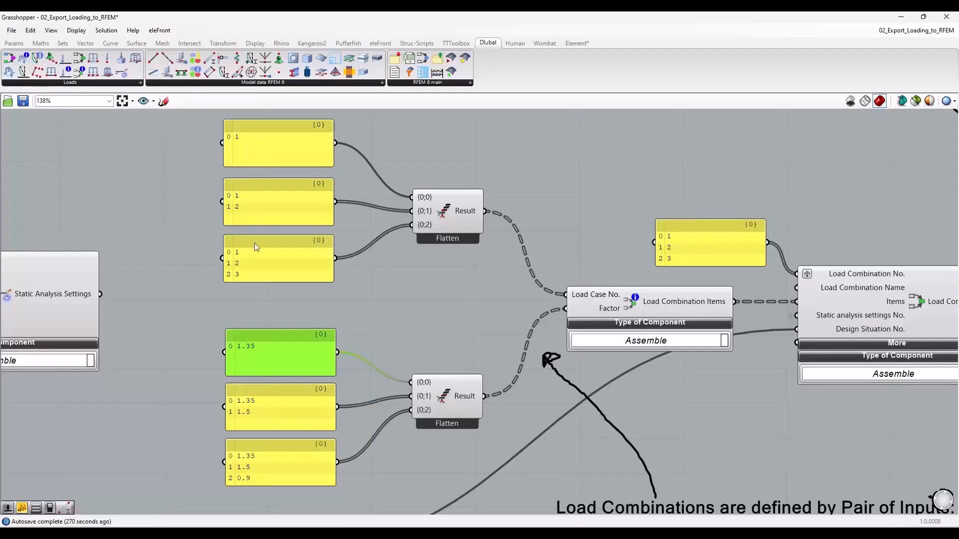
pyautogui.click(260, 199)
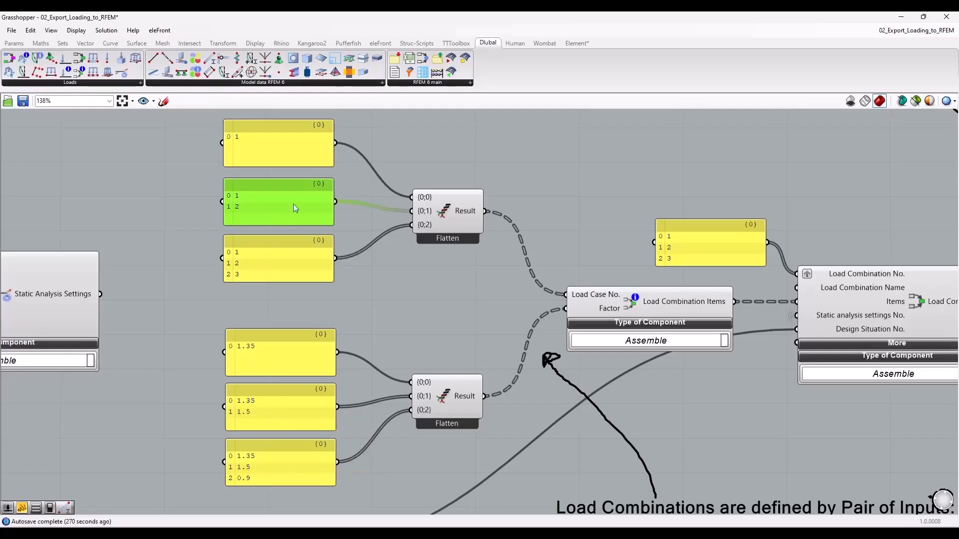
pyautogui.scroll(-4, 317, 306)
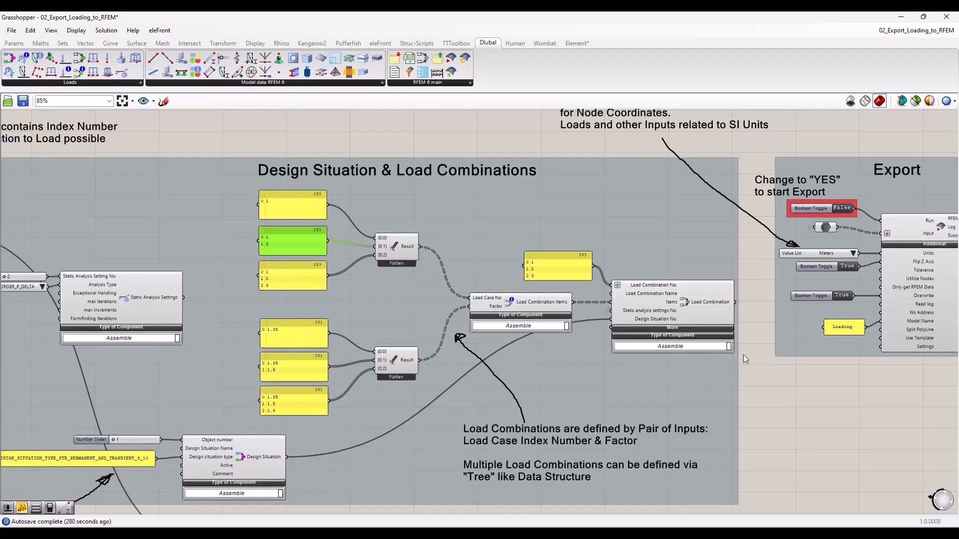
# - Examine the data container that feeds the Input of the export component in the Export group
pyautogui.scroll(-2, 786, 392)
pyautogui.moveTo(830, 418); pyautogui.dragTo(374, 422, button='right')
pyautogui.scroll(4, 310, 284)
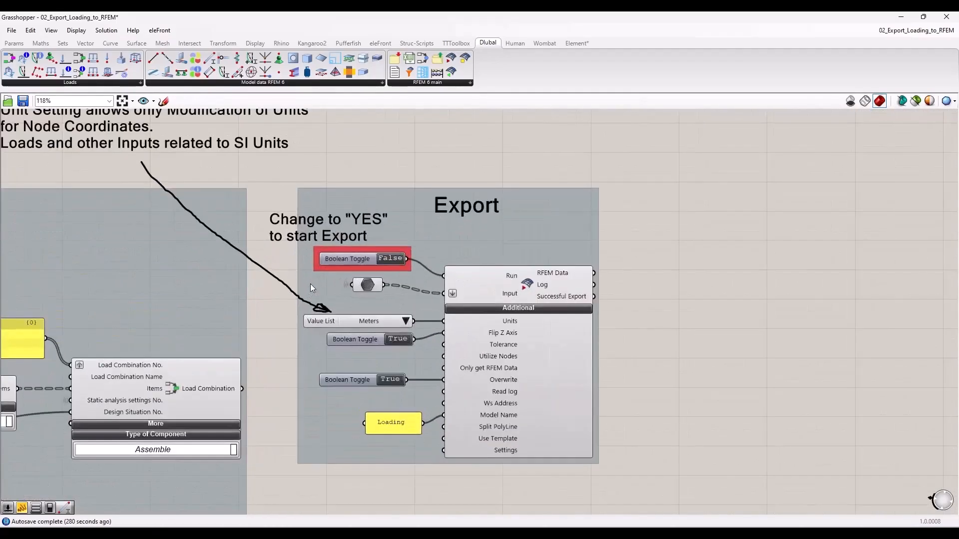
pyautogui.click(370, 288)
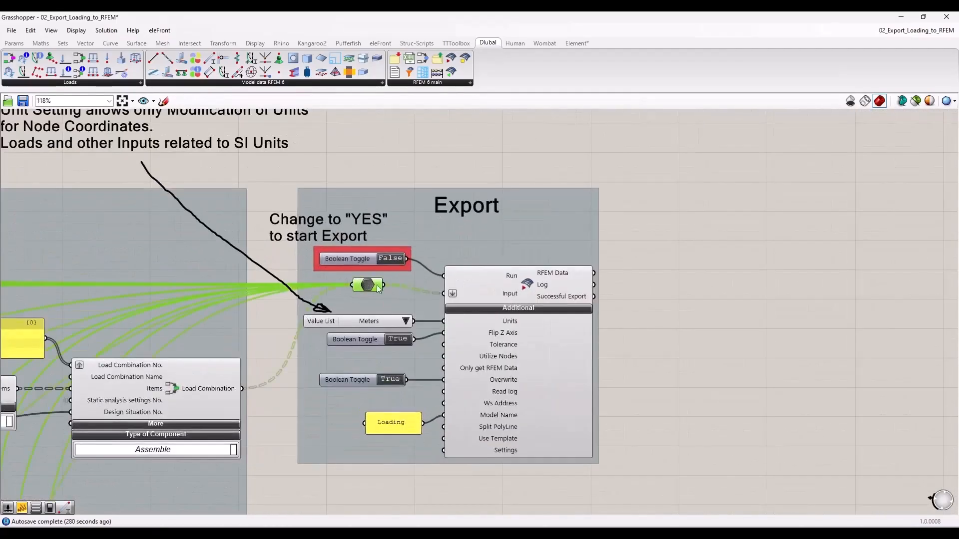
pyautogui.click(548, 298)
pyautogui.click(631, 307)
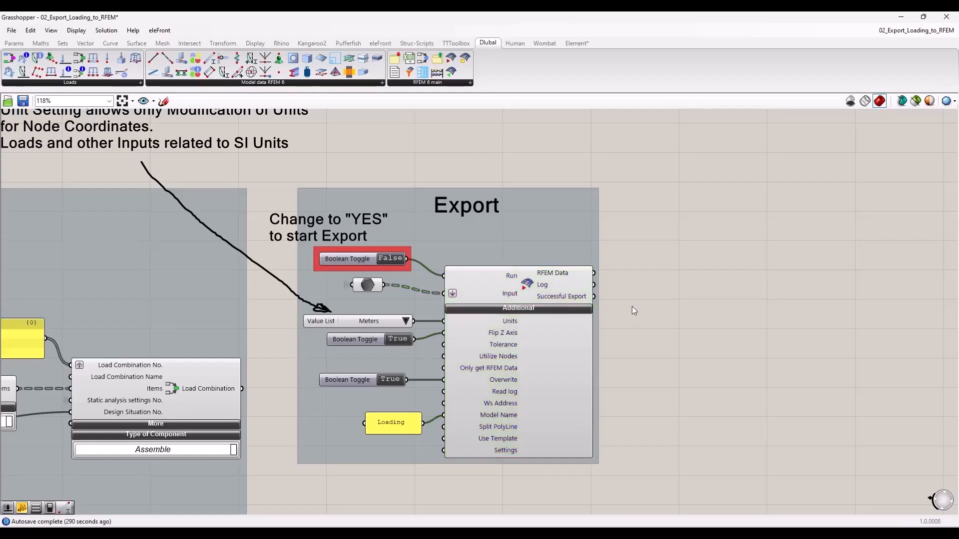
# - Trace the data container's wires back across the script to the load case, combination and load components
pyautogui.click(371, 283)
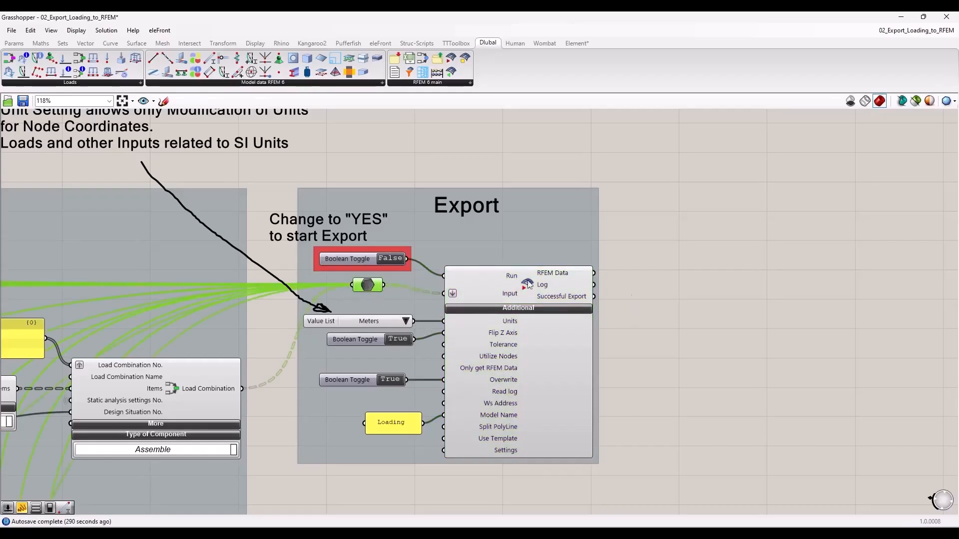
pyautogui.scroll(-5, 729, 322)
pyautogui.moveTo(627, 403); pyautogui.dragTo(737, 331, button='right')
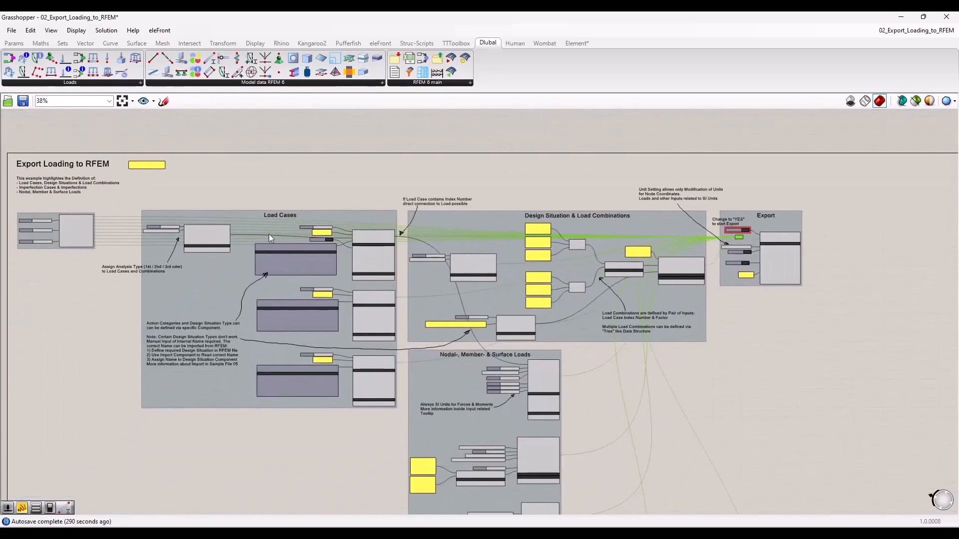
pyautogui.scroll(-2, 369, 210)
pyautogui.scroll(3, 410, 211)
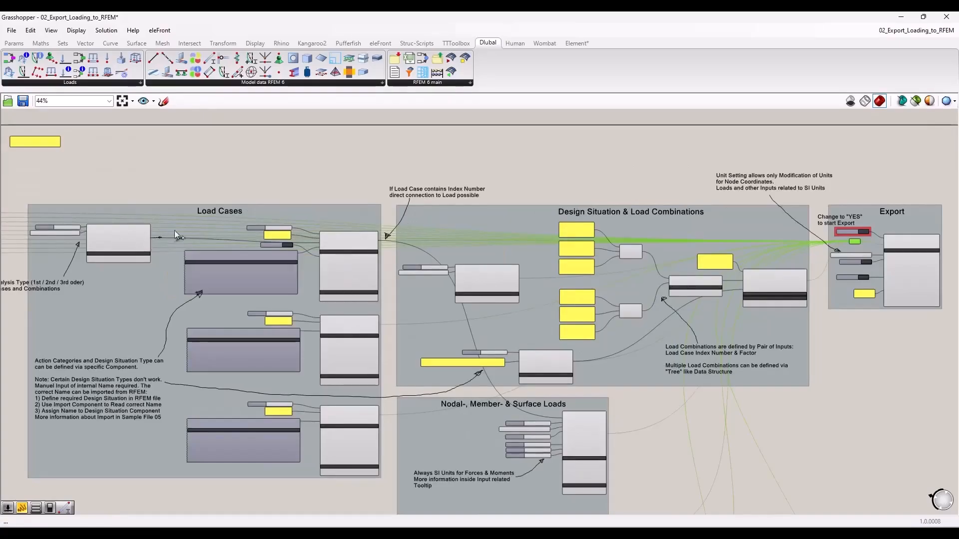
pyautogui.click(296, 195)
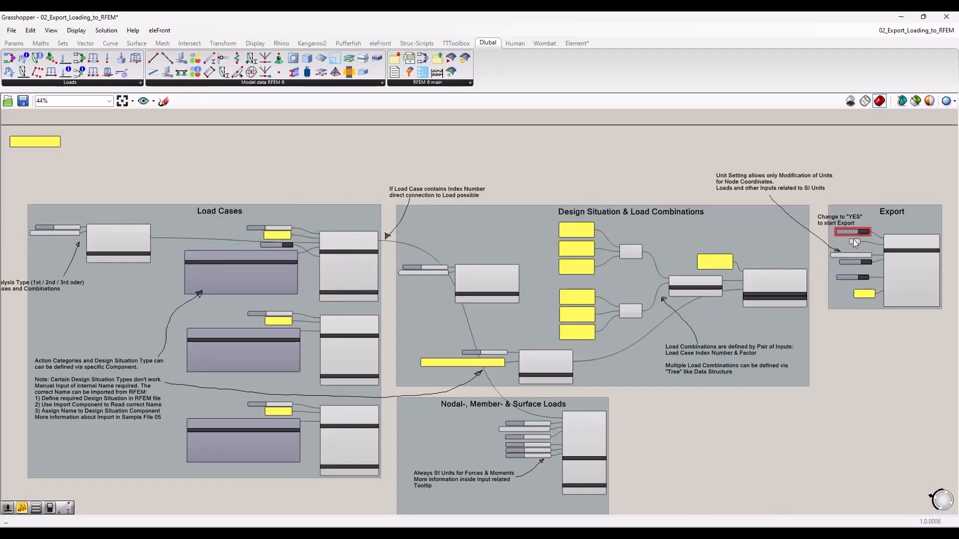
# - Inspect the Export group again, checking the data container alongside the run toggle and model name inputs
pyautogui.moveTo(855, 242)
pyautogui.mouseDown()
pyautogui.moveTo(600, 250)
pyautogui.moveTo(417, 354)
pyautogui.moveTo(881, 251)
pyautogui.moveTo(850, 248)
pyautogui.moveTo(867, 245)
pyautogui.mouseUp()
pyautogui.scroll(5, 916, 265)
pyautogui.moveTo(825, 474); pyautogui.dragTo(708, 465, button='right')
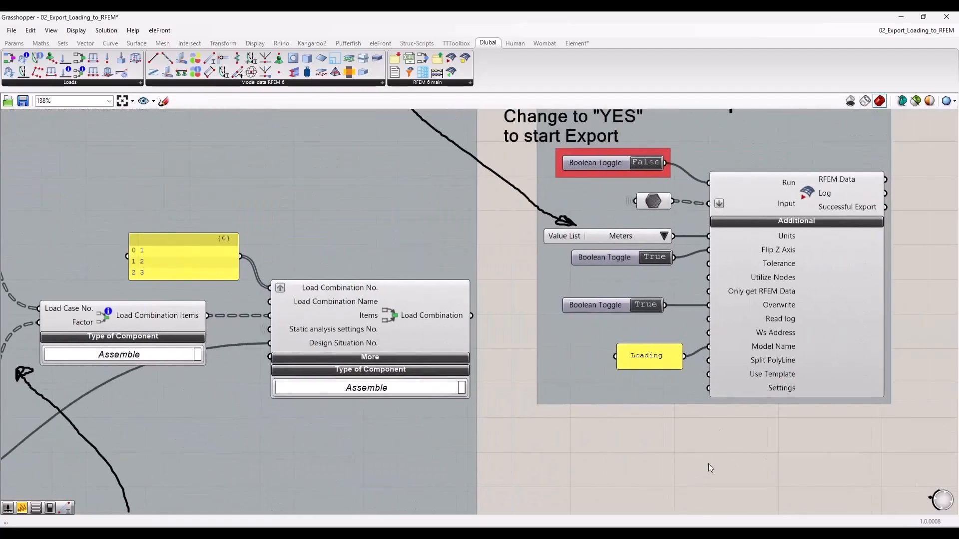
pyautogui.click(657, 200)
pyautogui.moveTo(661, 428); pyautogui.dragTo(452, 450, button='right')
pyautogui.scroll(-2, 440, 455)
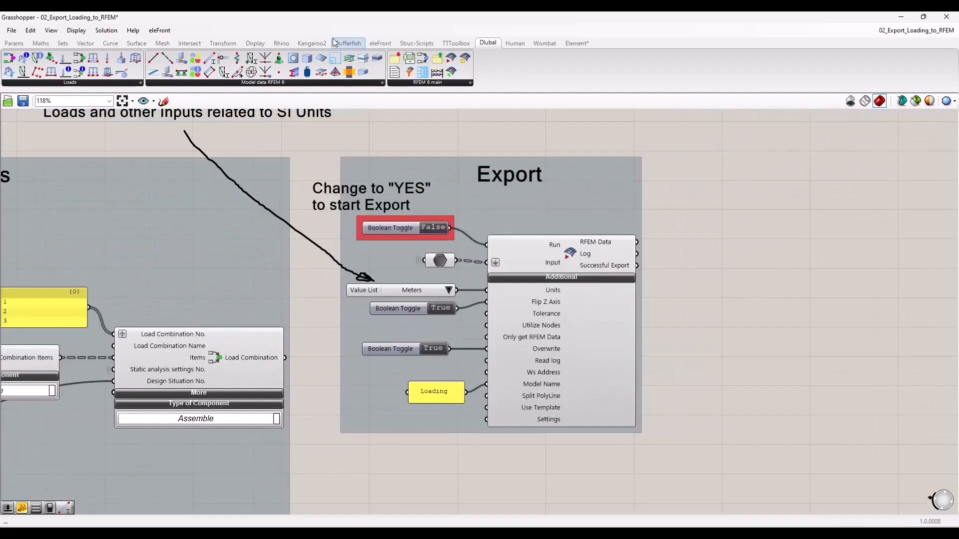
# - Place the Grasshopper window beside RFEM and export the Loading model
pyautogui.moveTo(327, 18); pyautogui.dragTo(1, 153)
pyautogui.moveTo(278, 213); pyautogui.dragTo(58, 226, button='right')
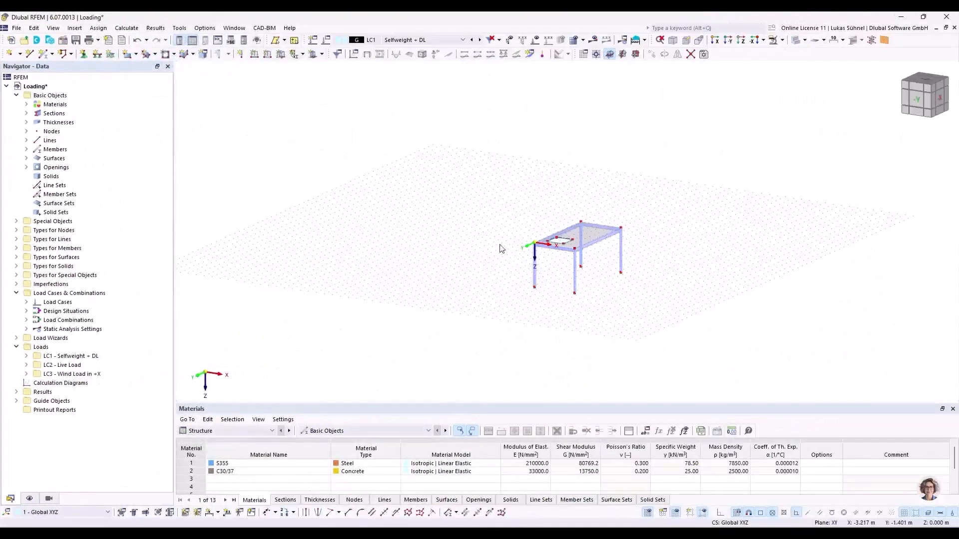
# - View the exported frame in RFEM and expand its load cases, design situations and load combinations for checking
pyautogui.keyDown('ctrl'); pyautogui.moveTo(560, 293); pyautogui.dragTo(597, 292, button='middle'); pyautogui.keyUp('ctrl')
pyautogui.moveTo(320, 121); pyautogui.dragTo(409, 188)
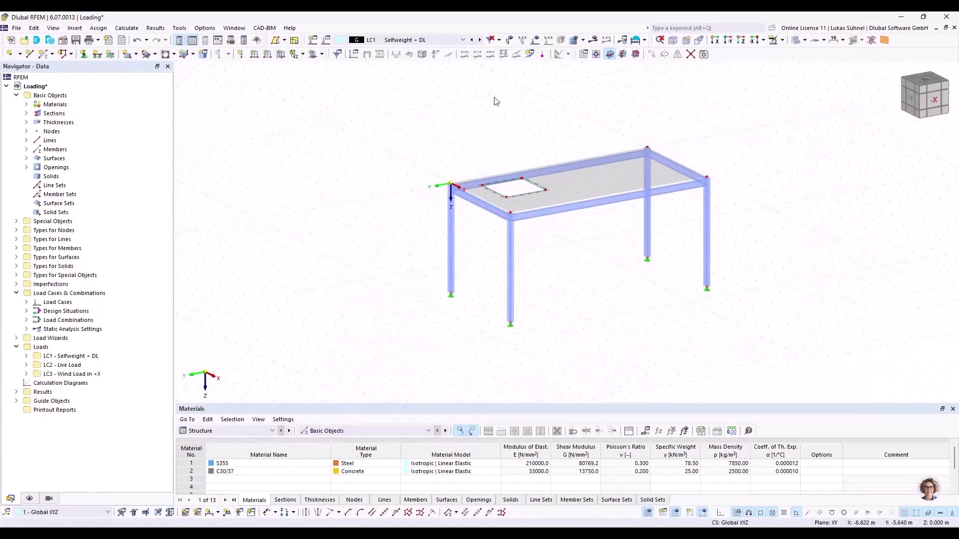
pyautogui.moveTo(435, 123); pyautogui.dragTo(338, 146, button='middle')
pyautogui.click(26, 302)
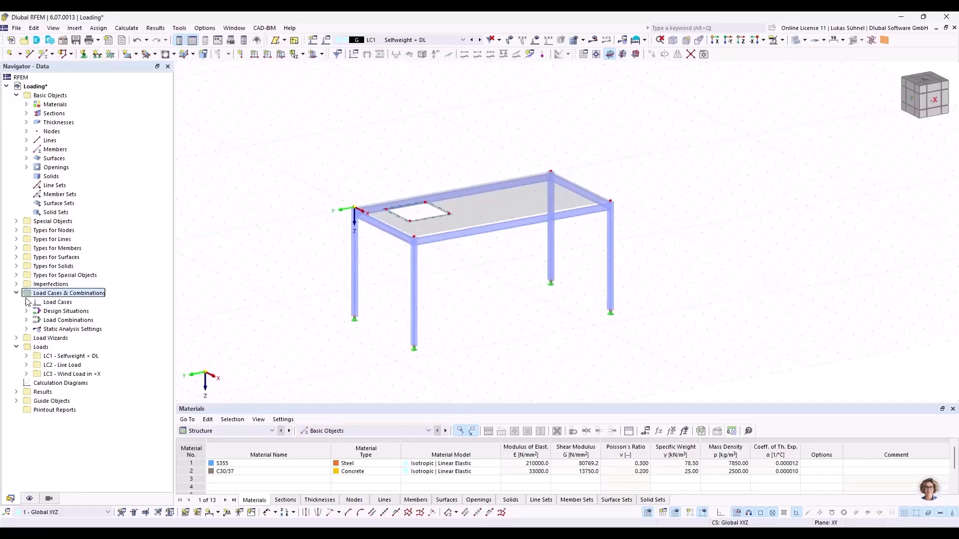
pyautogui.click(27, 338)
pyautogui.click(26, 356)
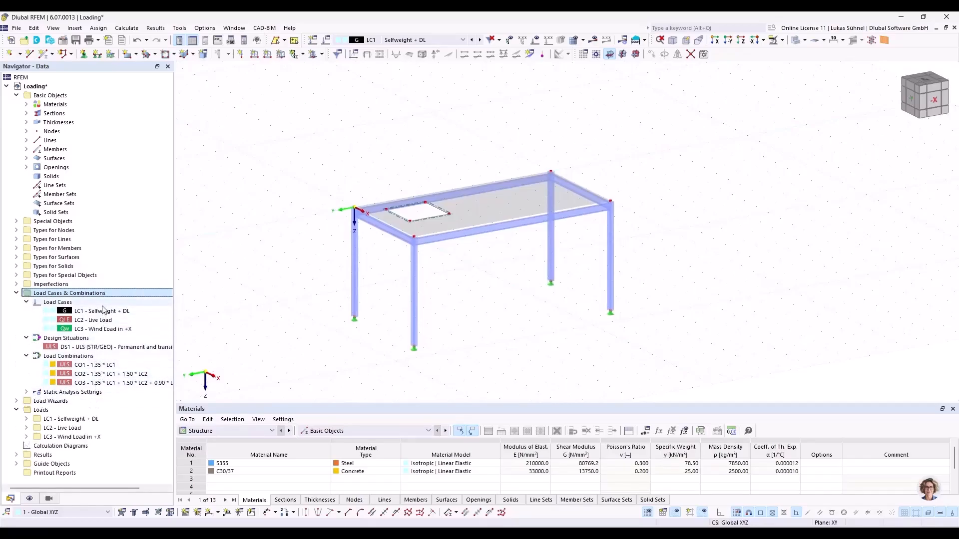
# - Display the imperfections of imperfection case IC1, Imp in +X, on the exported frame
pyautogui.click(463, 40)
pyautogui.click(429, 56)
pyautogui.click(509, 40)
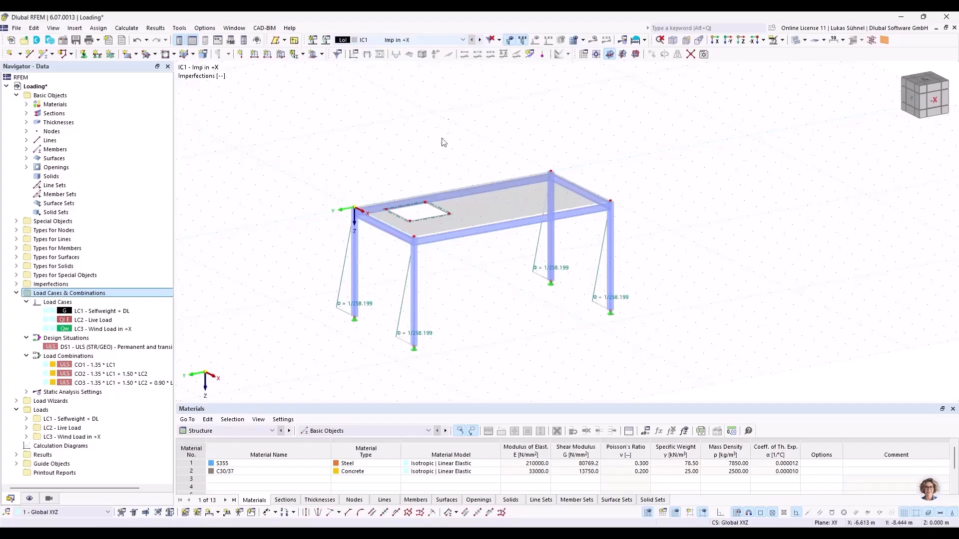
# - Turn on the load display and step through load cases LC1 to LC3 to check the exported loads
pyautogui.click(480, 40)
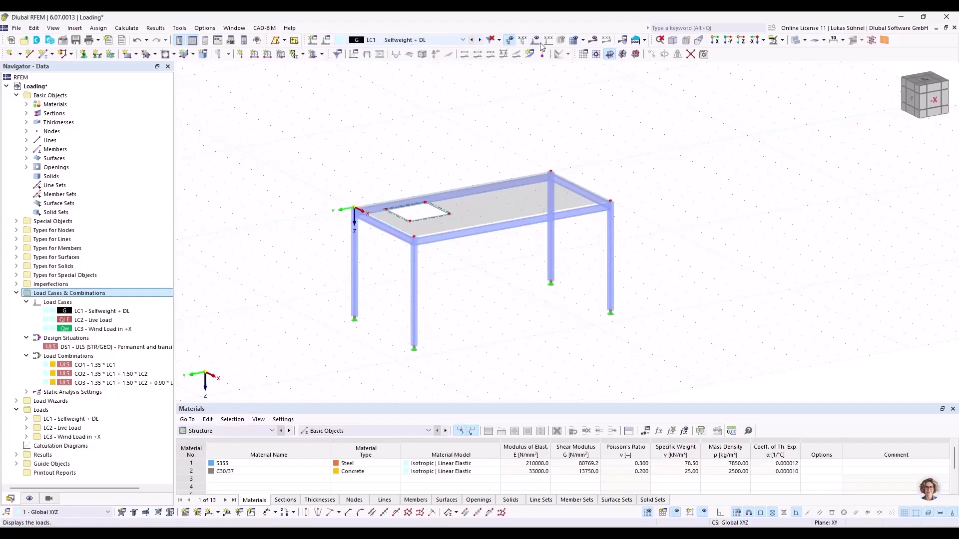
pyautogui.click(547, 40)
pyautogui.click(479, 40)
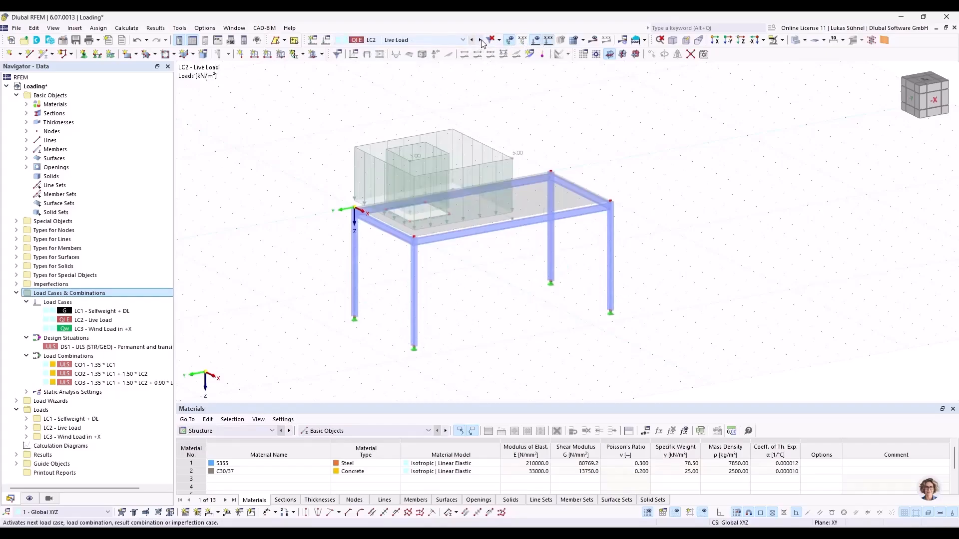
pyautogui.keyDown('ctrl'); pyautogui.moveTo(479, 73); pyautogui.dragTo(375, 161, button='middle'); pyautogui.keyUp('ctrl')
pyautogui.click(480, 40)
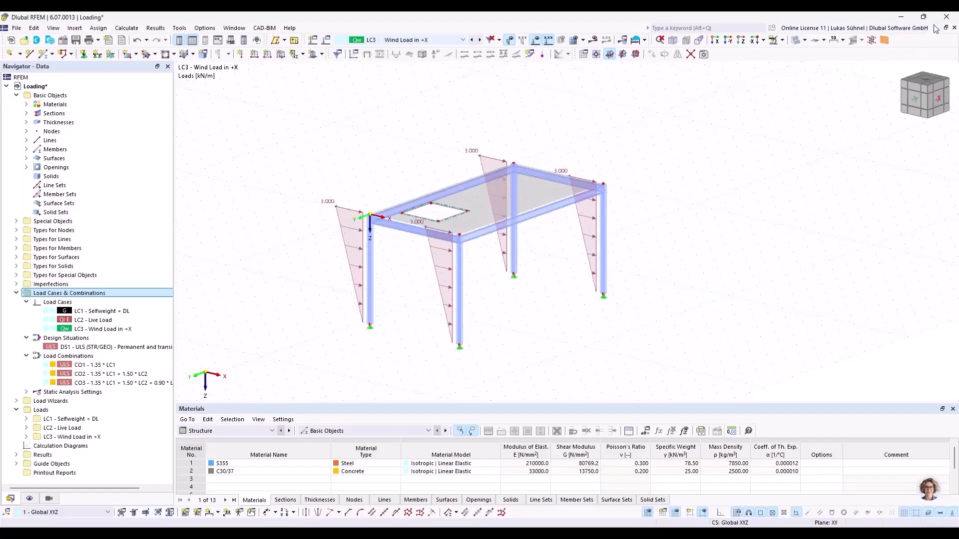
# - Close the Loading model in RFEM without saving, dock RFEM to half the screen and return to a maximized Grasshopper
pyautogui.click(954, 28)
pyautogui.click(517, 314)
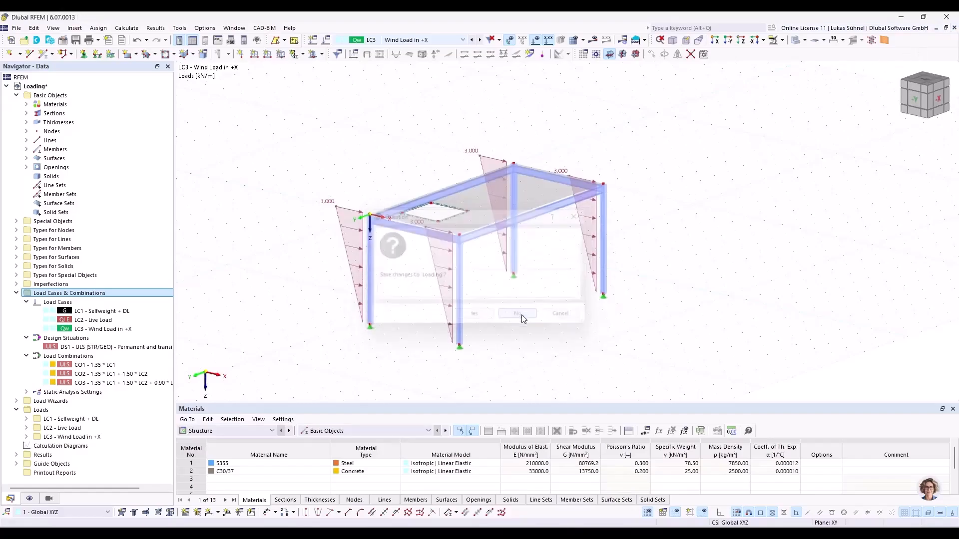
pyautogui.press('super+Right')
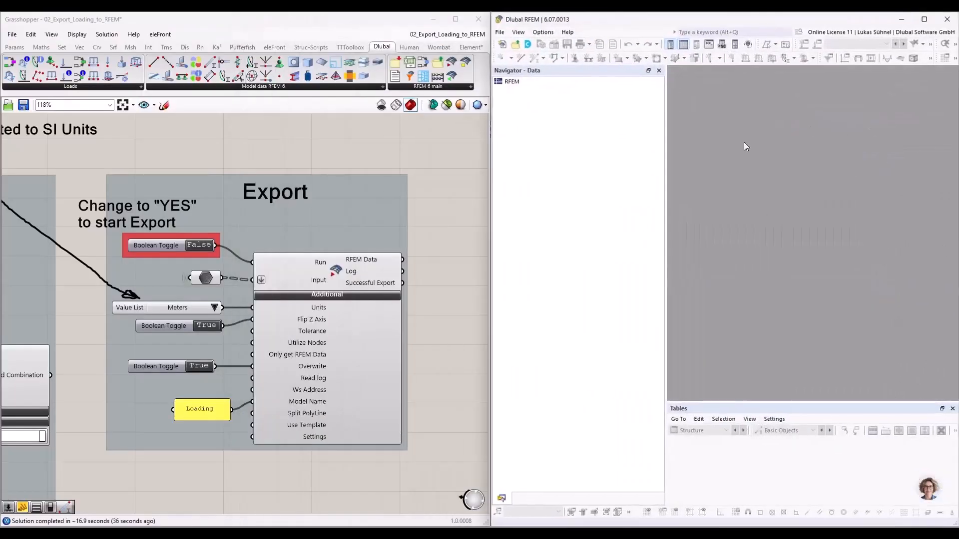
pyautogui.click(335, 33)
pyautogui.press('super+Up')
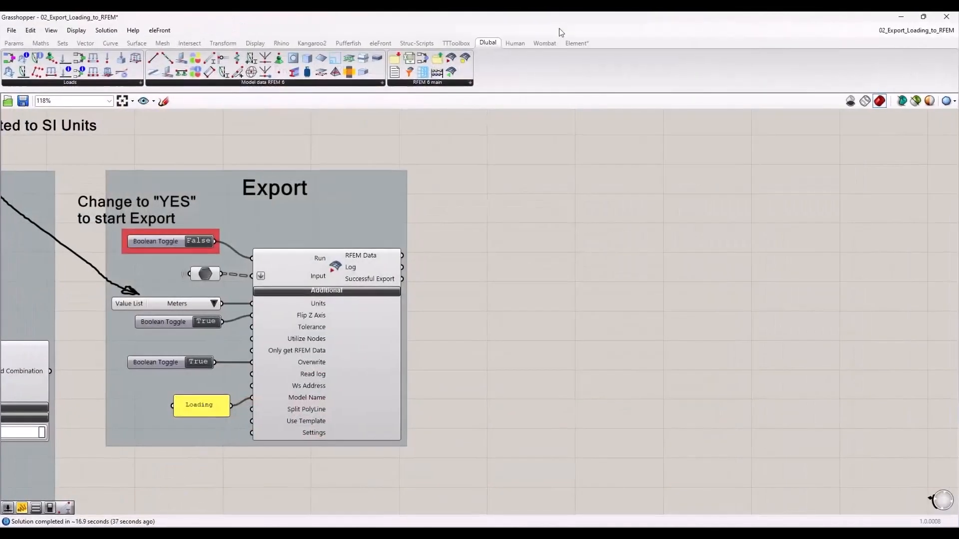
# - Close the 02_Export_Loading_to_RFEM and cluster documents, and open 03_Templates_and_Design-Add-ons
pyautogui.click(953, 30)
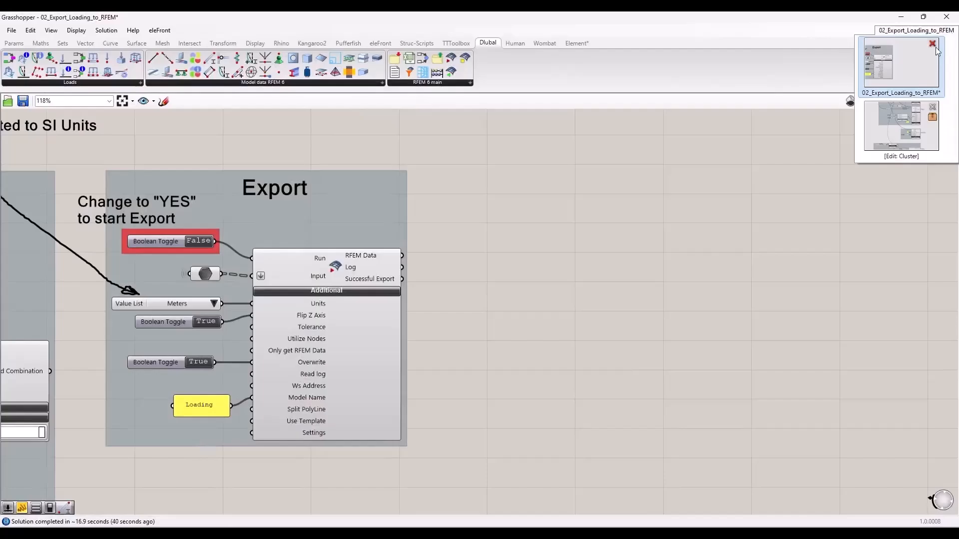
pyautogui.click(935, 47)
pyautogui.click(885, 131)
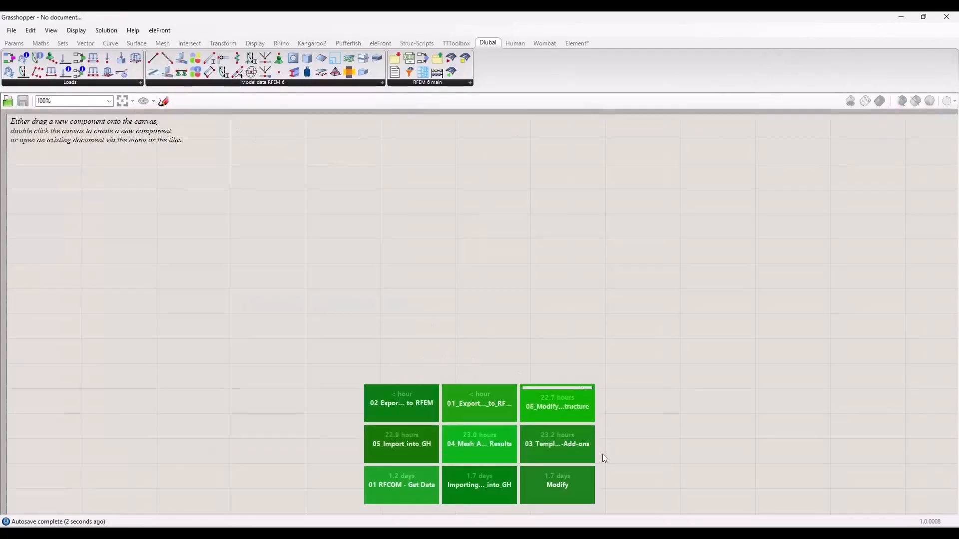
pyautogui.click(565, 445)
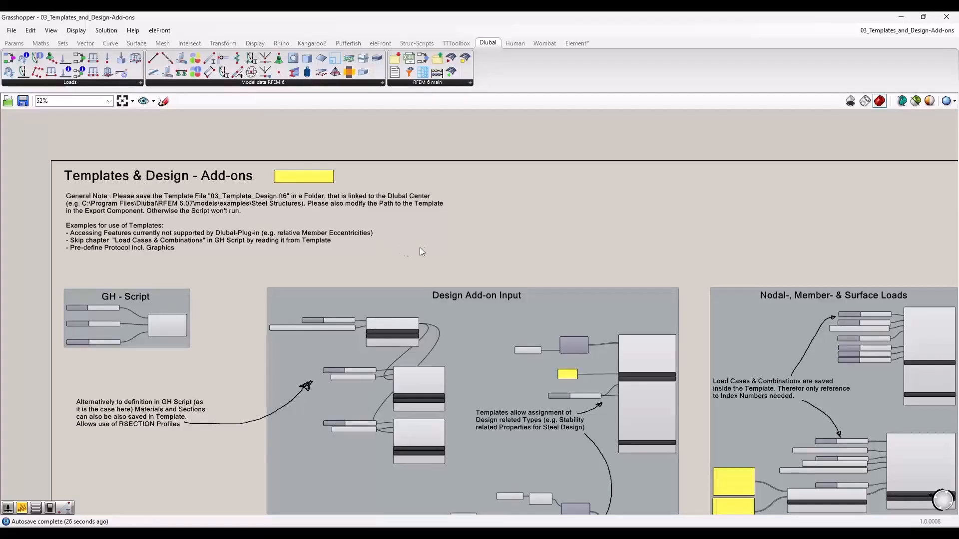
pyautogui.moveTo(273, 251); pyautogui.dragTo(240, 244, button='right')
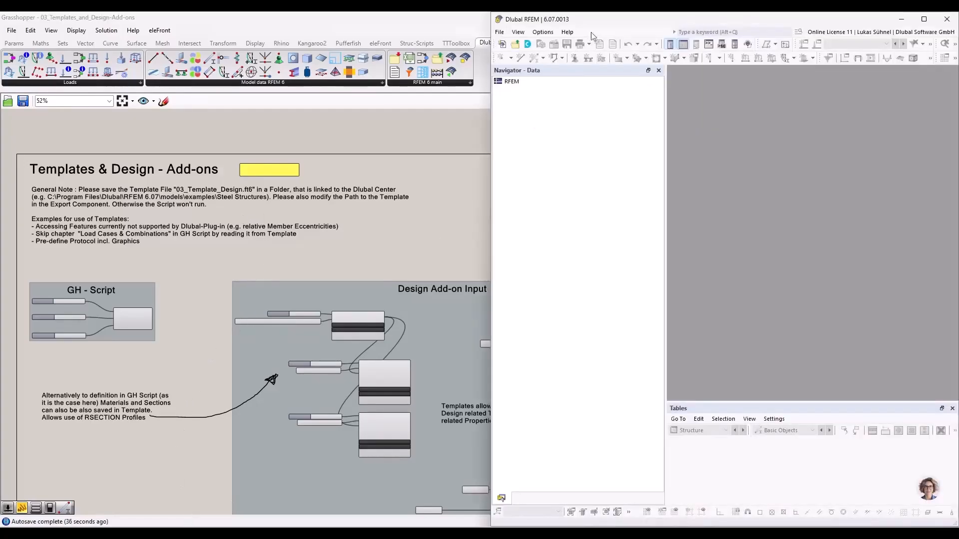
# - Maximize RFEM and create a new 3D model named New from the template 03_Template_Design
pyautogui.moveTo(592, 32); pyautogui.dragTo(491, 47)
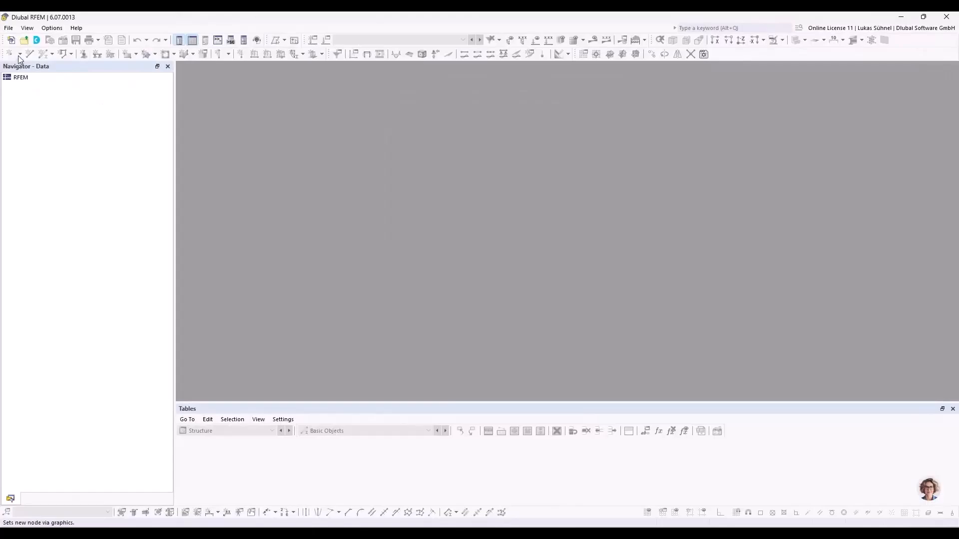
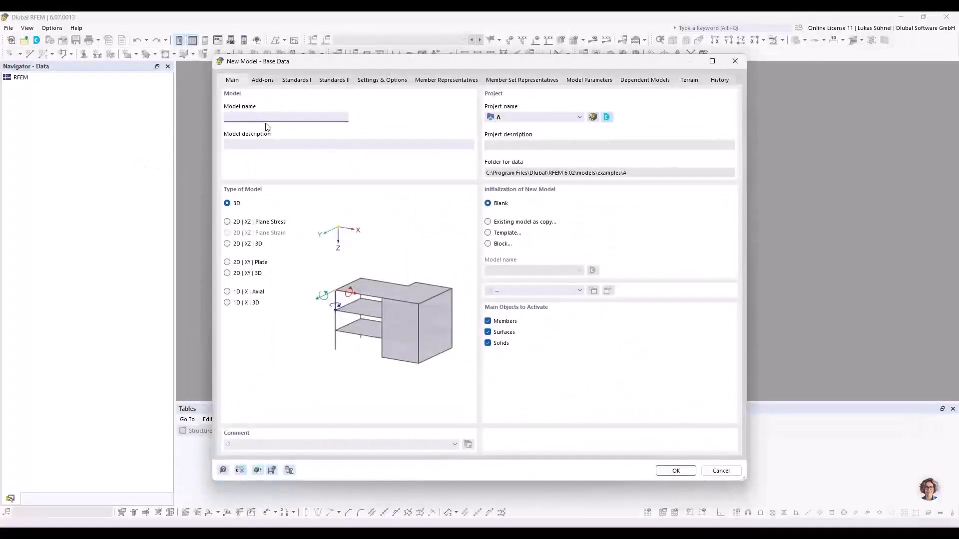
pyautogui.write('mpl')
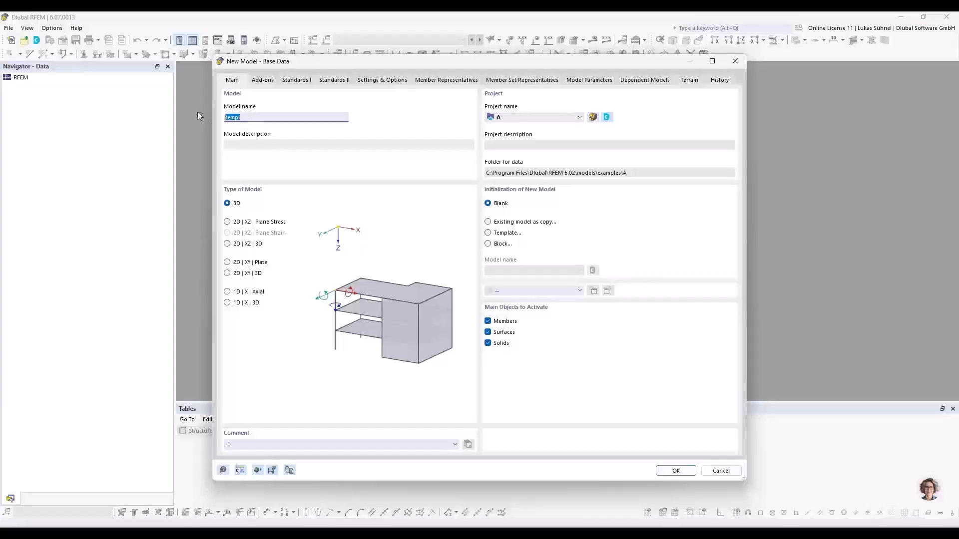
pyautogui.write('New')
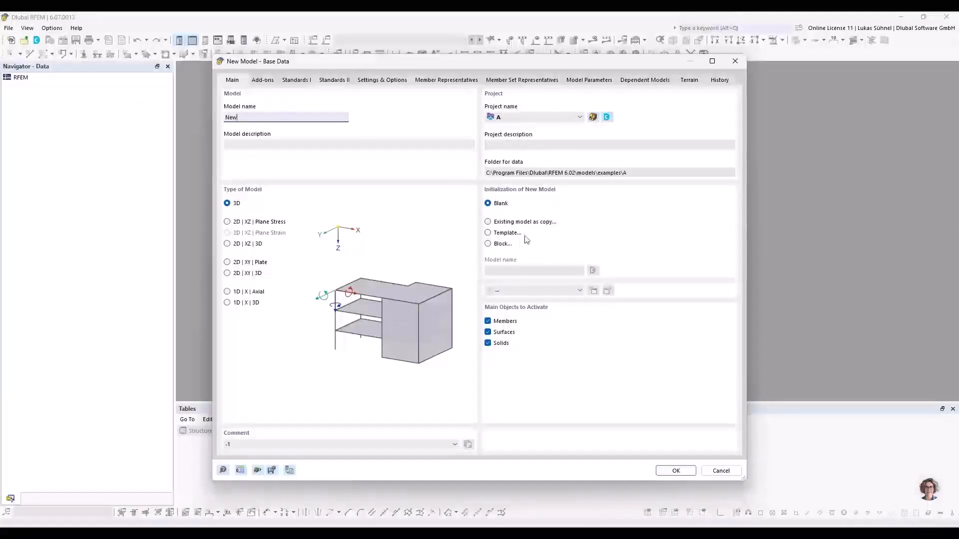
pyautogui.click(488, 233)
pyautogui.click(529, 272)
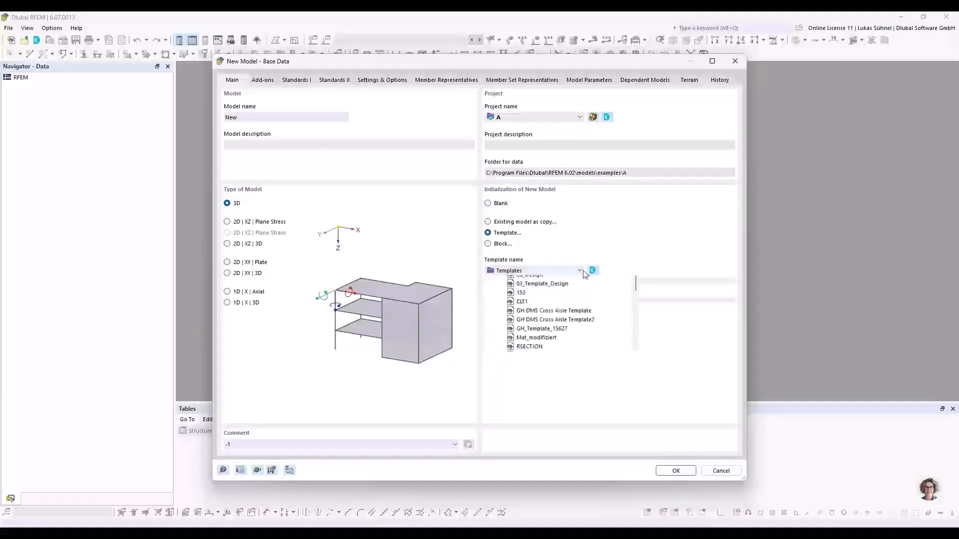
pyautogui.click(537, 306)
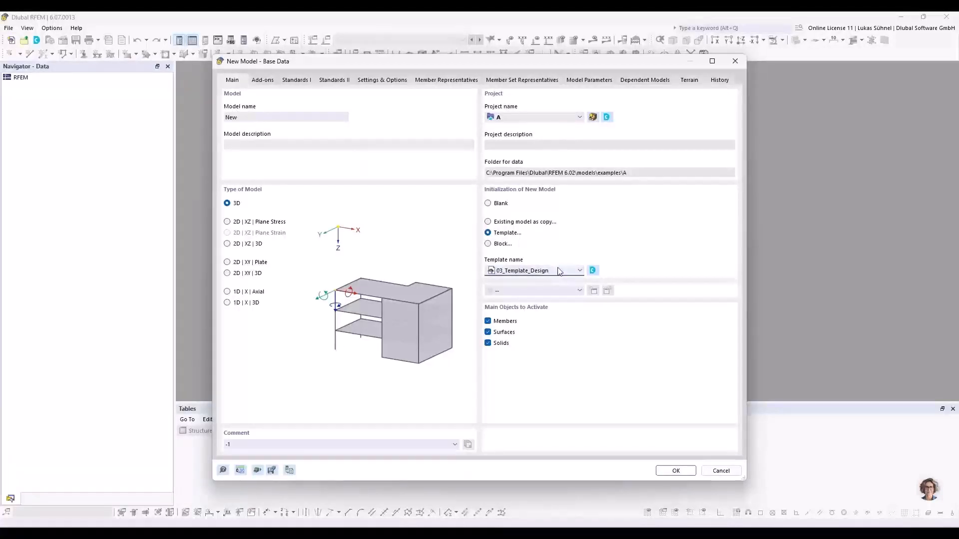
pyautogui.click(674, 471)
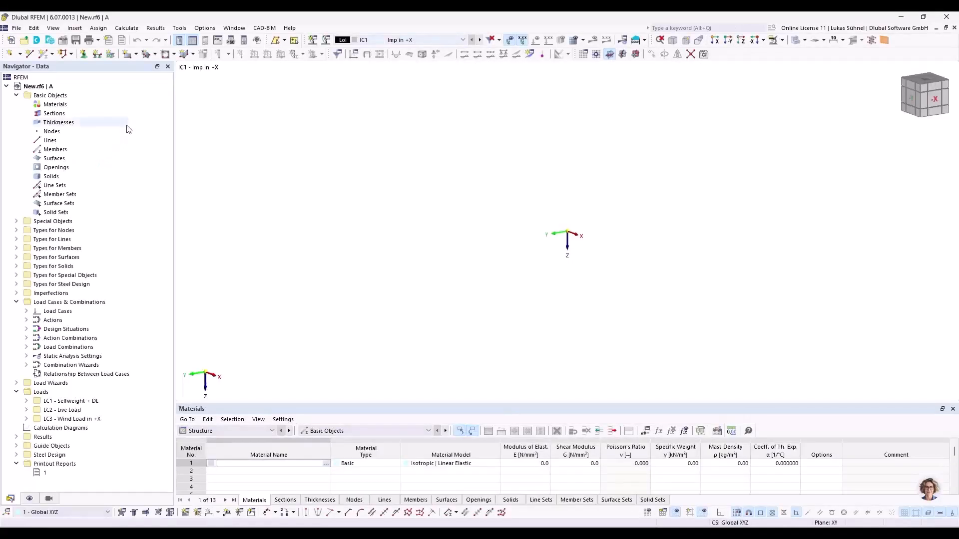
# - Examine the load cases, actions, design situations, load combinations and printout report that the template brings into the new model
pyautogui.moveTo(348, 135); pyautogui.dragTo(346, 140, button='middle')
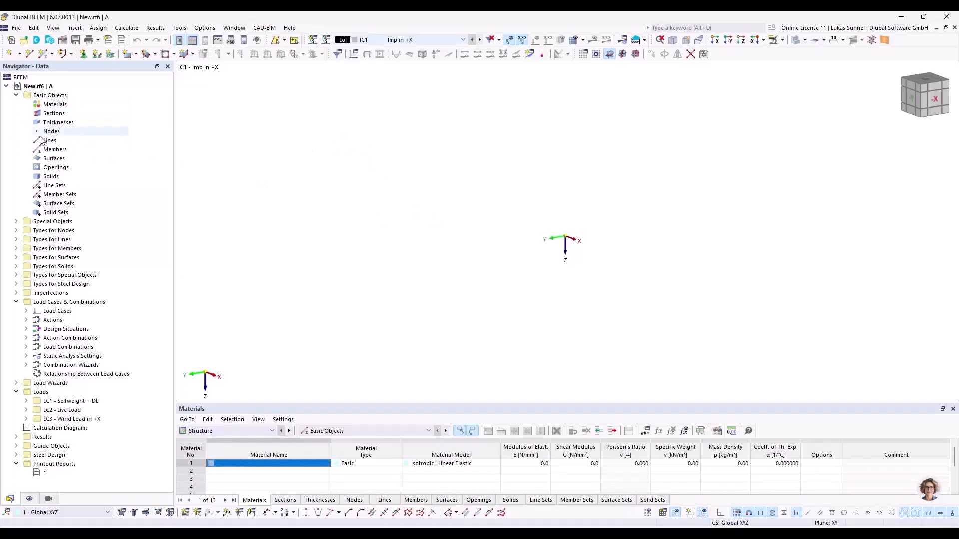
pyautogui.click(26, 311)
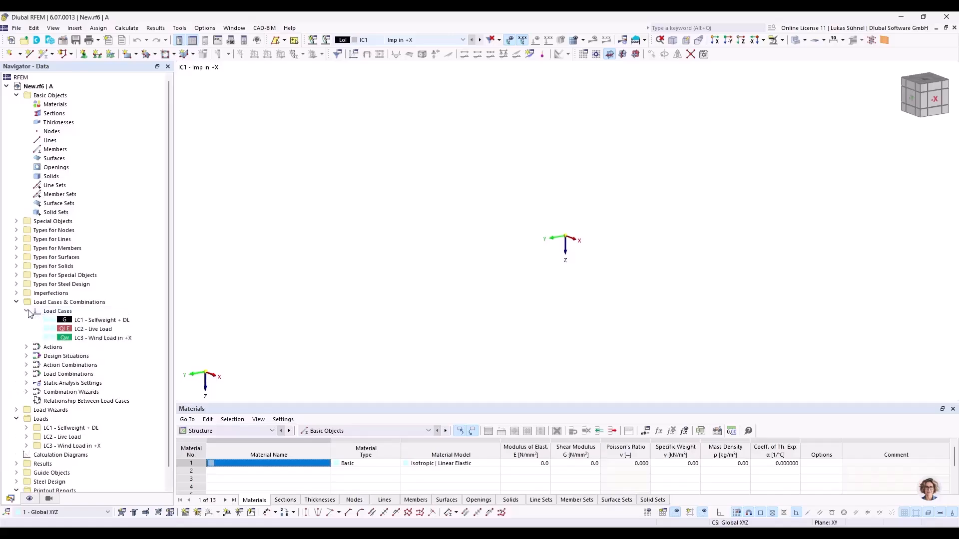
pyautogui.click(26, 347)
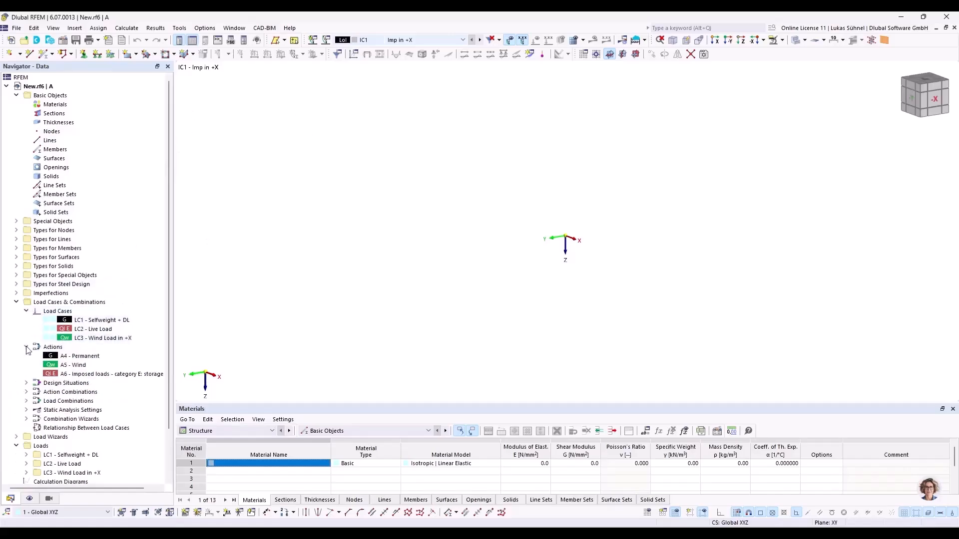
pyautogui.click(26, 383)
pyautogui.click(26, 419)
pyautogui.scroll(-5, 74, 365)
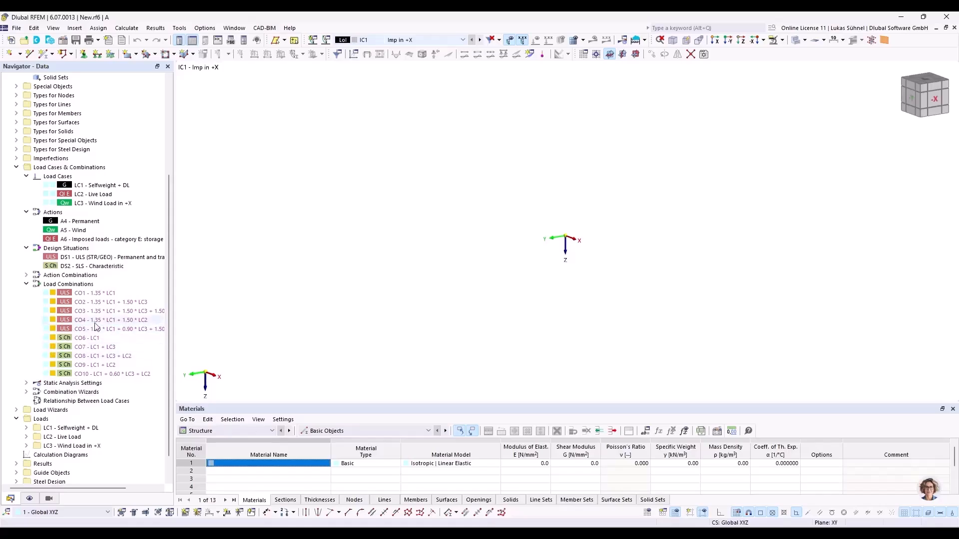
pyautogui.scroll(-1, 107, 334)
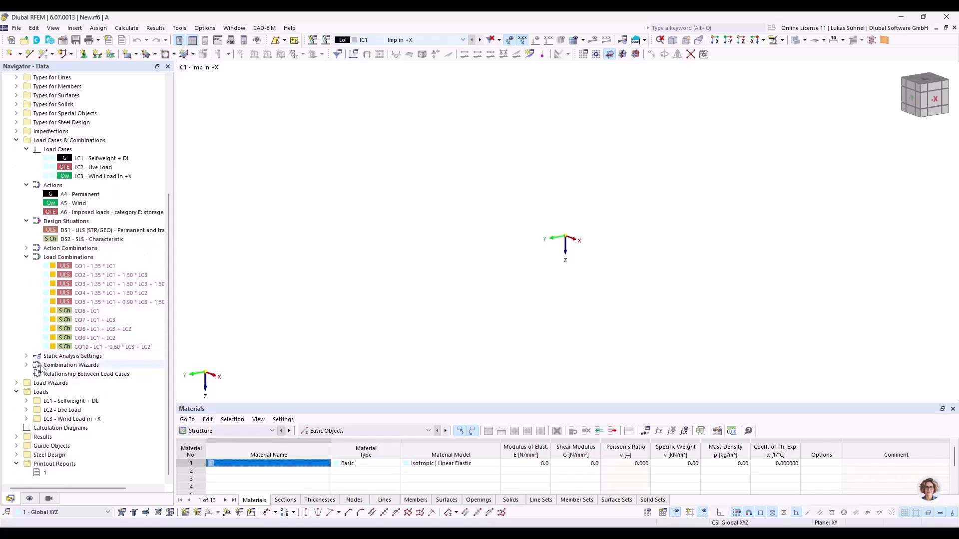
pyautogui.click(50, 475)
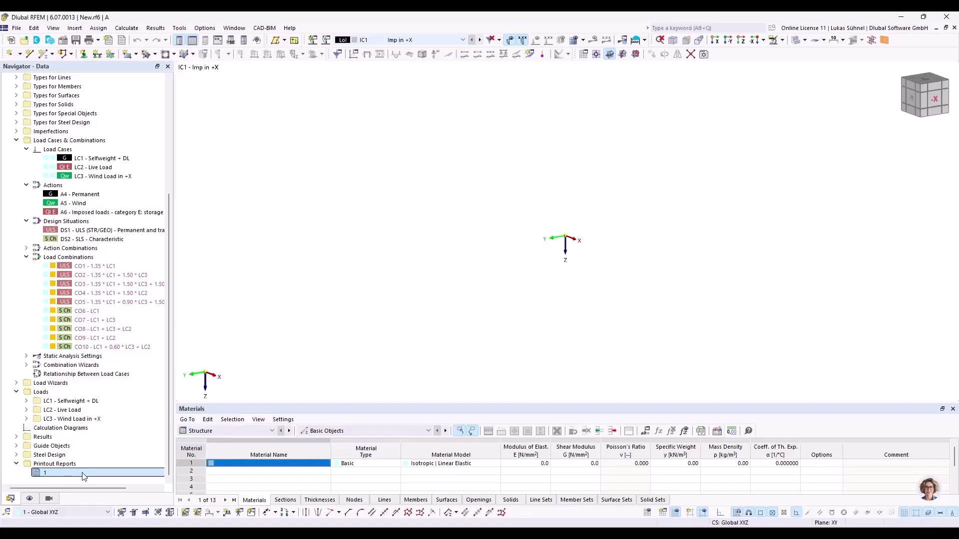
pyautogui.scroll(6, 75, 350)
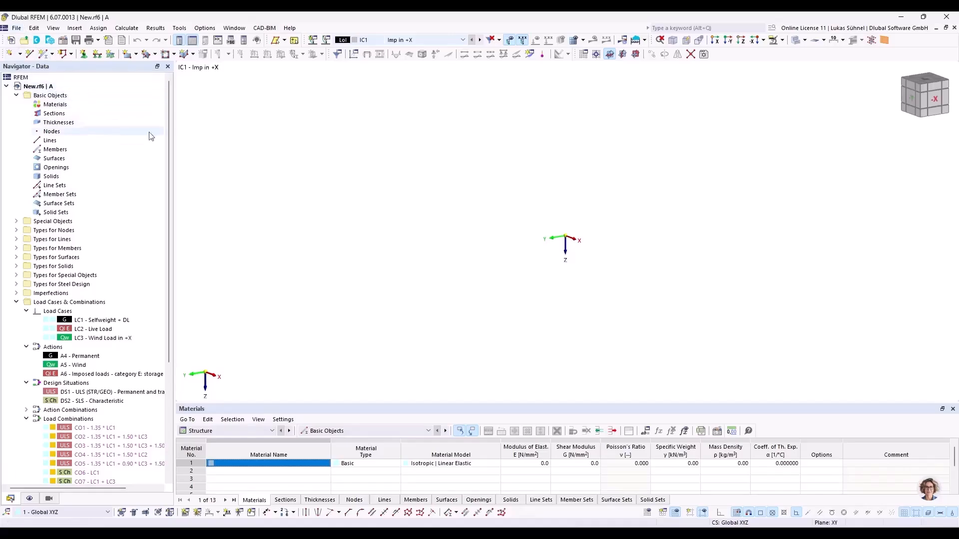
# - Close the New model in RFEM and return to the 03_Templates_and_Design-Add-ons definition in Grasshopper
pyautogui.click(954, 28)
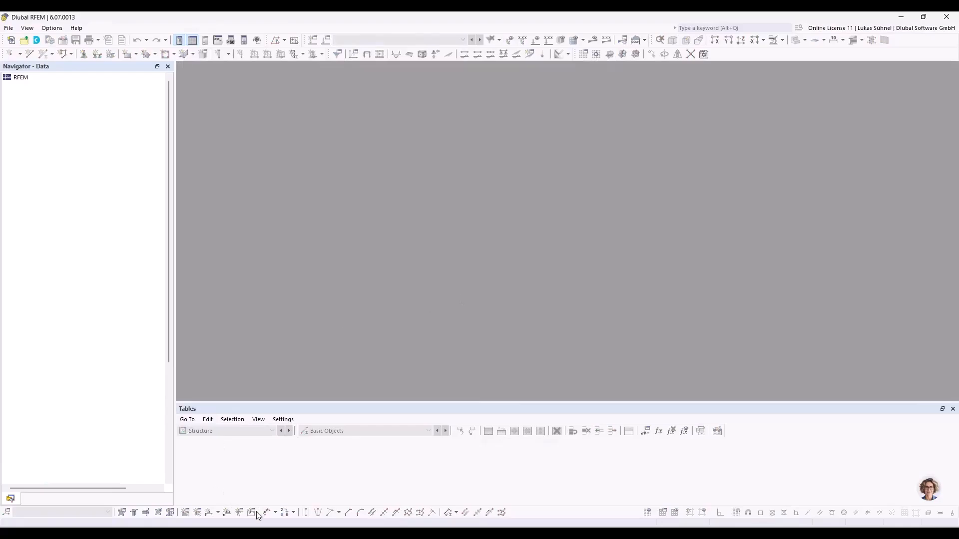
pyautogui.click(216, 533)
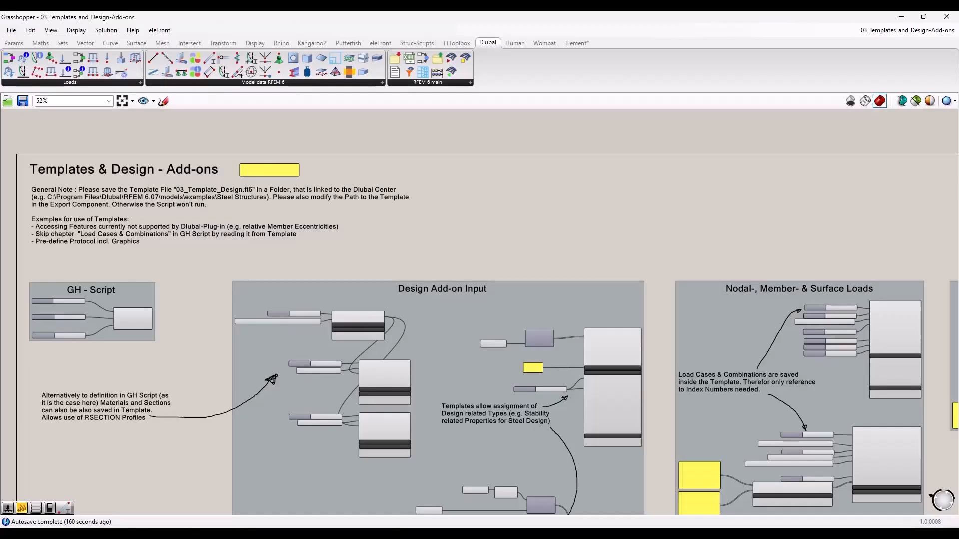
# - Inspect the Export group's template file path and the toggle feeding the Overwrite input of the export component
pyautogui.scroll(-5, 97, 259)
pyautogui.scroll(8, 400, 297)
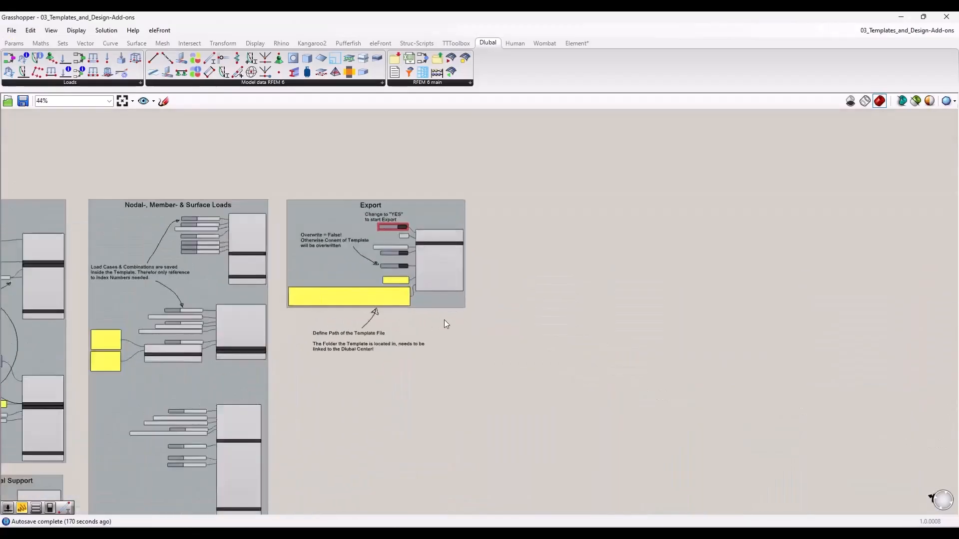
pyautogui.scroll(2, 348, 298)
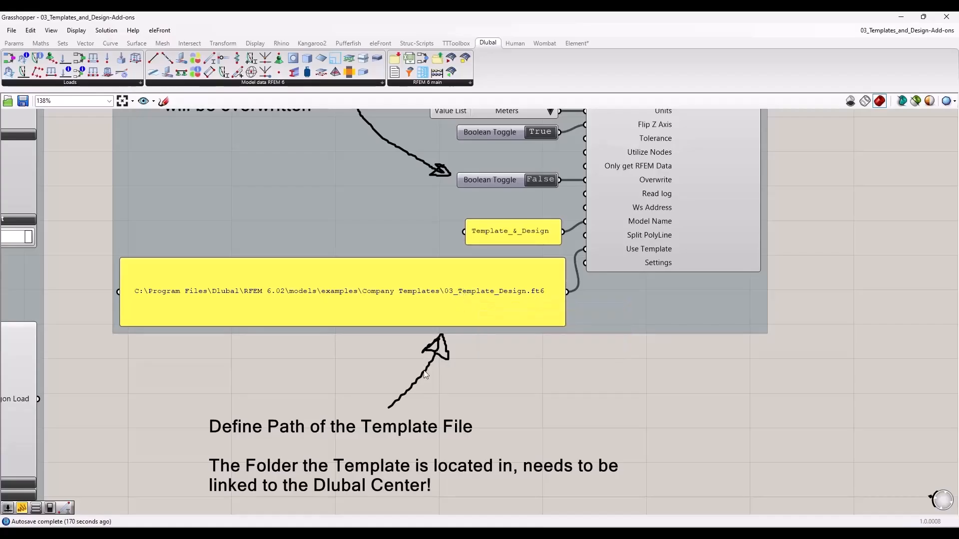
pyautogui.scroll(-2, 425, 374)
pyautogui.moveTo(425, 375); pyautogui.dragTo(420, 453, button='right')
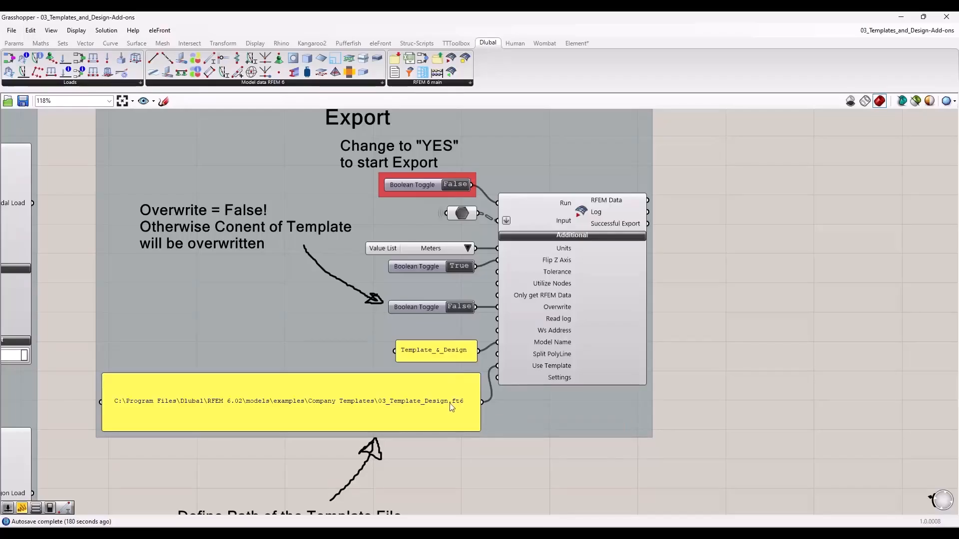
pyautogui.moveTo(547, 367)
pyautogui.moveTo(334, 400)
pyautogui.click(426, 308)
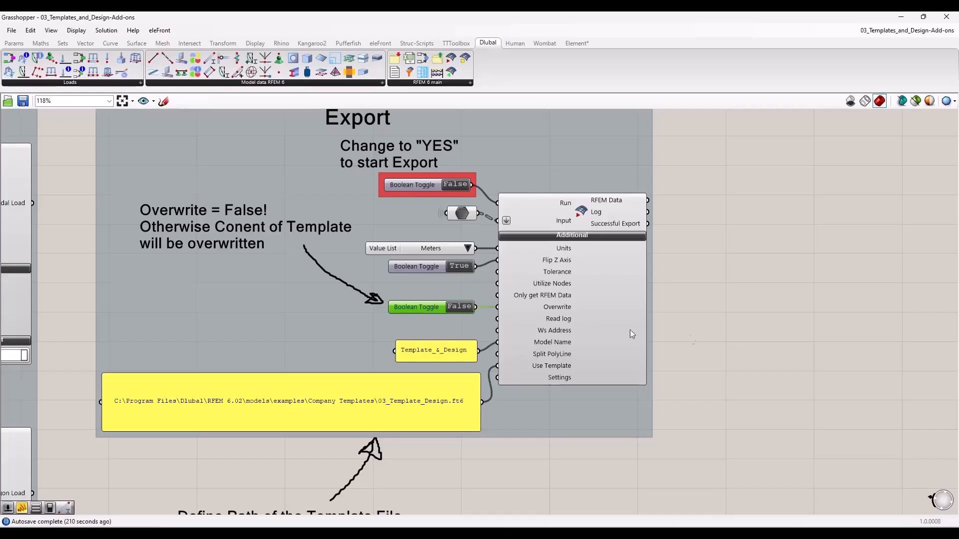
# - Look over the whole definition, from the GH-Script and Design Add-on Input groups to the loads, imperfection and Export groups
pyautogui.scroll(-6, 667, 370)
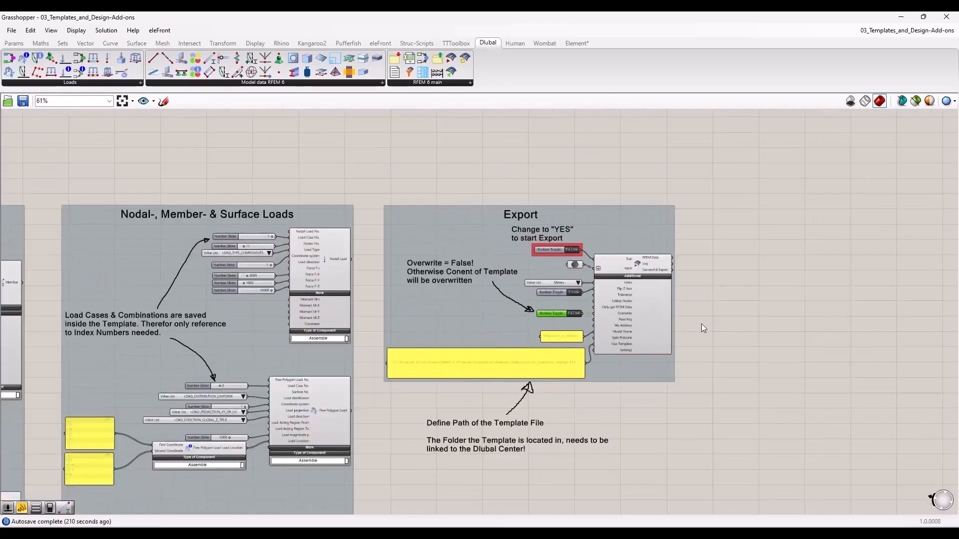
pyautogui.scroll(-3, 701, 322)
pyautogui.moveTo(601, 450); pyautogui.dragTo(553, 312, button='right')
pyautogui.scroll(2, 358, 236)
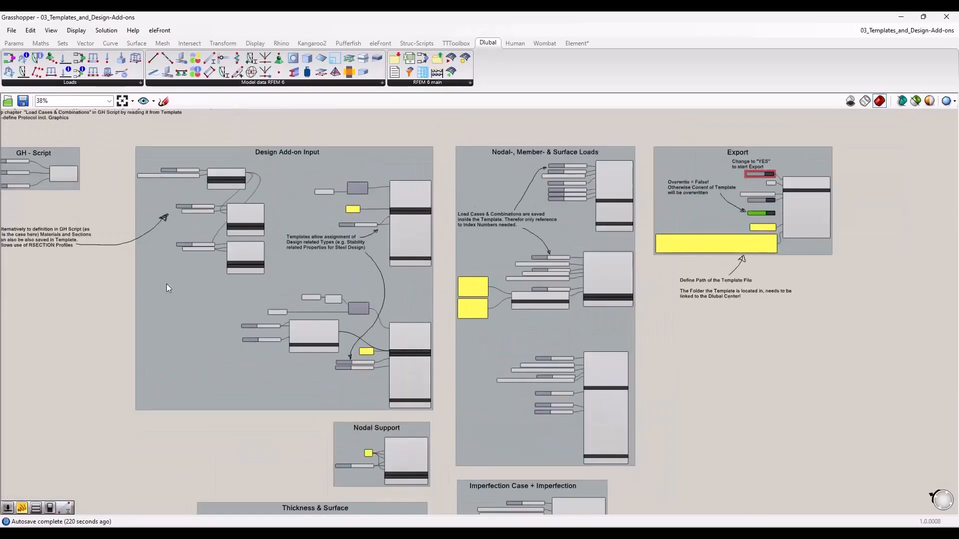
pyautogui.moveTo(57, 291); pyautogui.dragTo(131, 315, button='right')
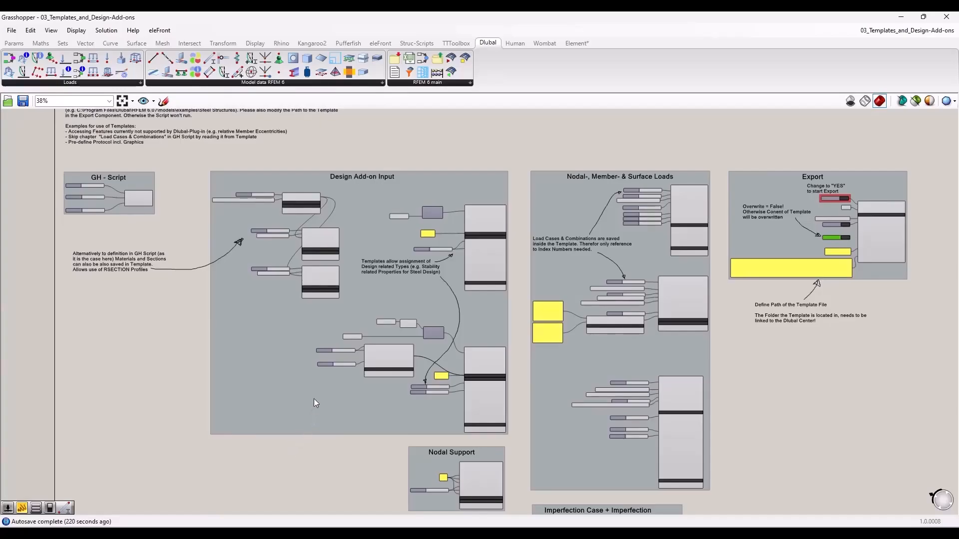
pyautogui.moveTo(718, 161); pyautogui.dragTo(551, 195, button='right')
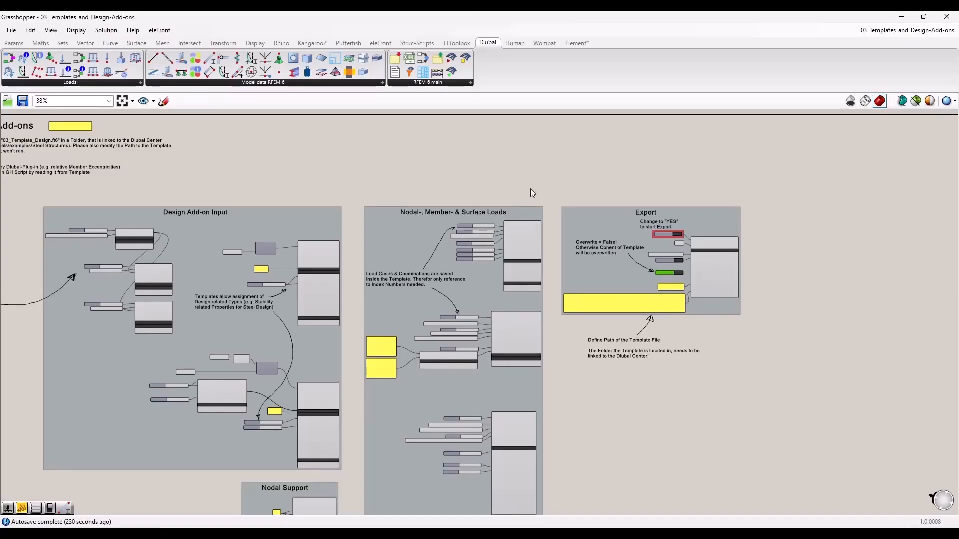
pyautogui.scroll(-2, 524, 186)
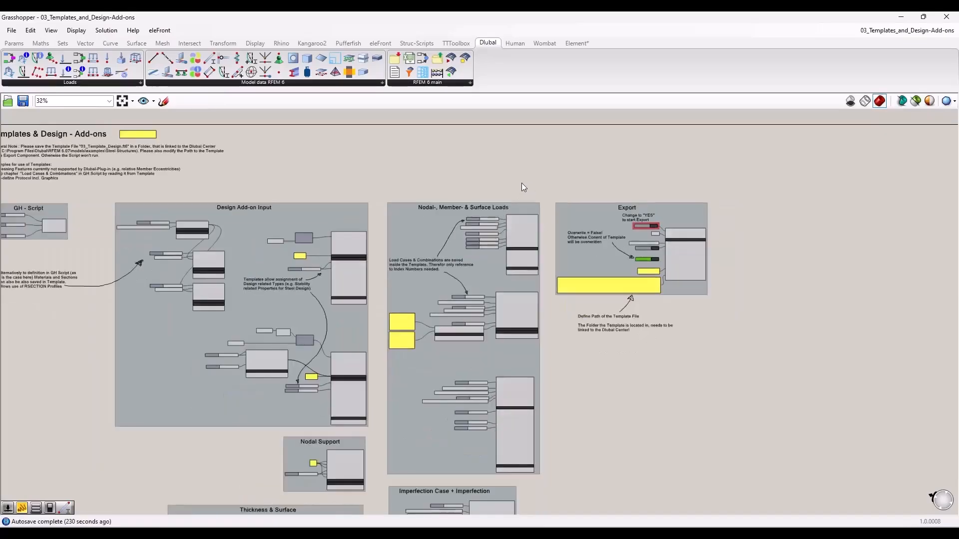
pyautogui.moveTo(406, 195); pyautogui.dragTo(364, 165, button='right')
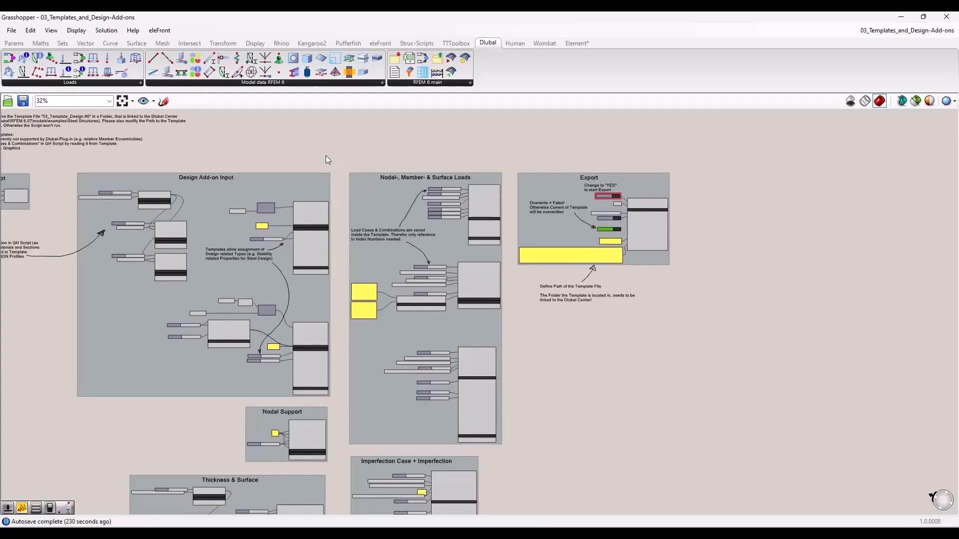
pyautogui.scroll(-1, 330, 158)
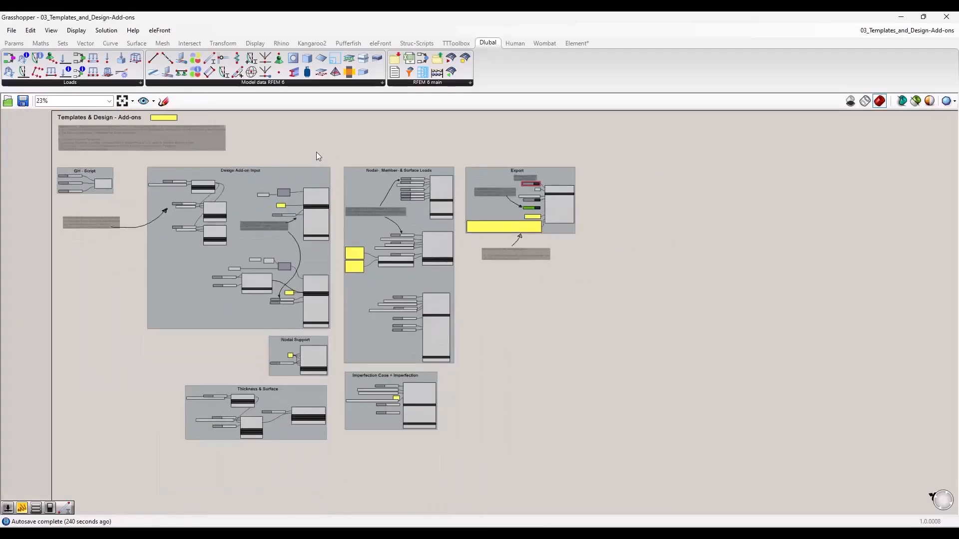
pyautogui.moveTo(306, 148); pyautogui.dragTo(333, 151)
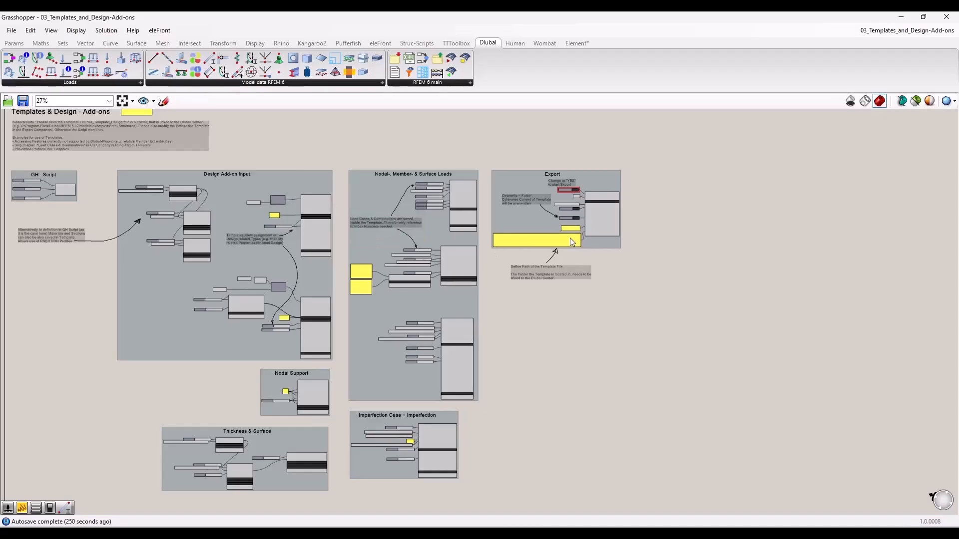
# - Inspect the Nodal Load component and the slider that supplies its Load Case No. in the Nodal-, Member- & Surface Loads group
pyautogui.scroll(8, 461, 198)
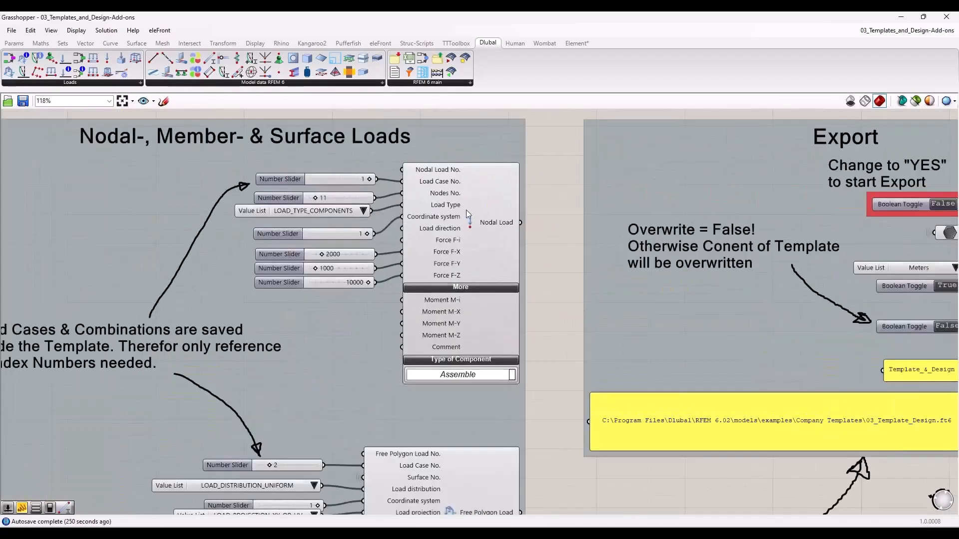
pyautogui.click(486, 228)
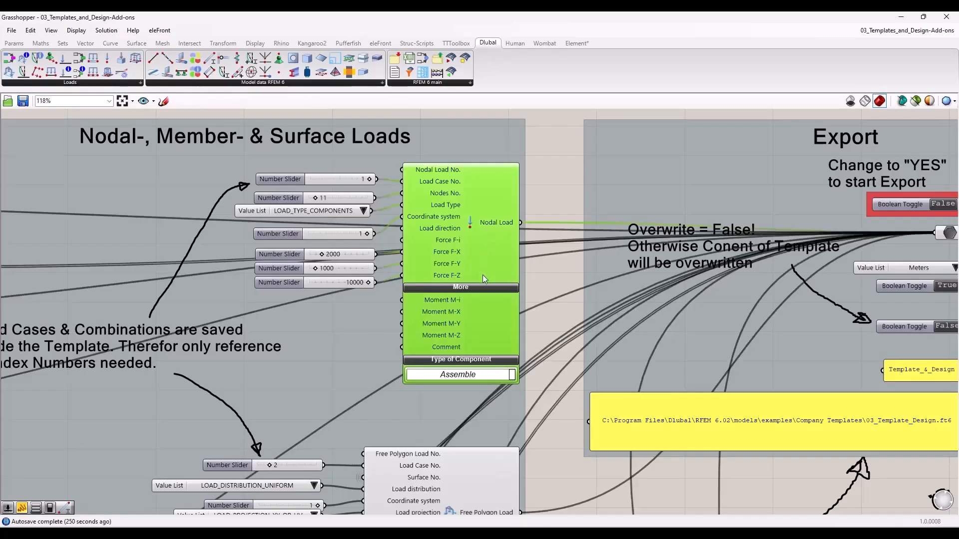
pyautogui.click(541, 200)
pyautogui.moveTo(543, 192); pyautogui.dragTo(523, 251, button='right')
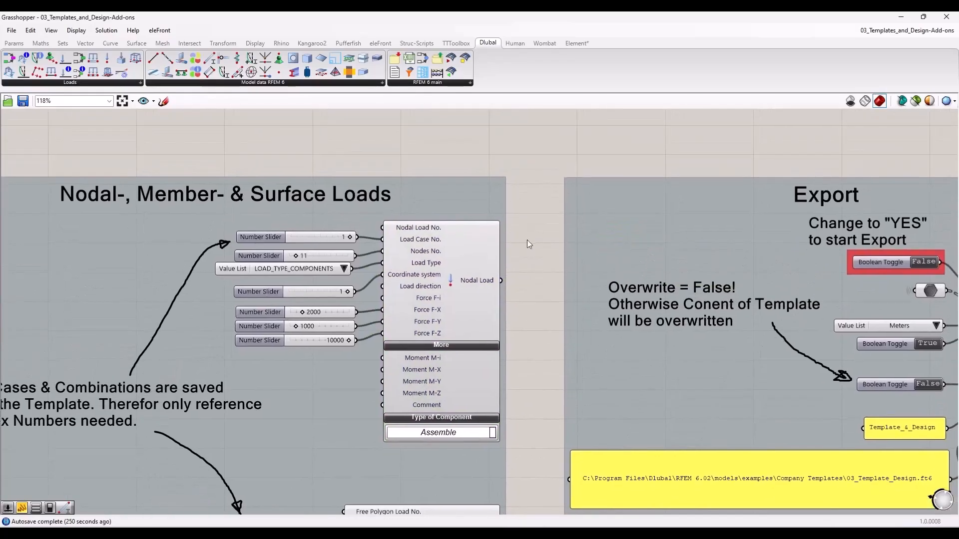
pyautogui.scroll(3, 406, 247)
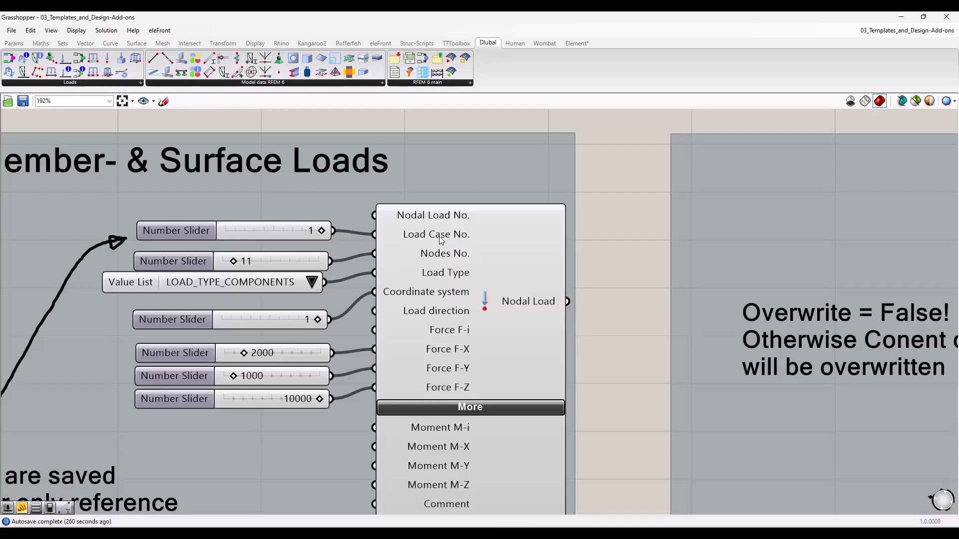
pyautogui.click(168, 231)
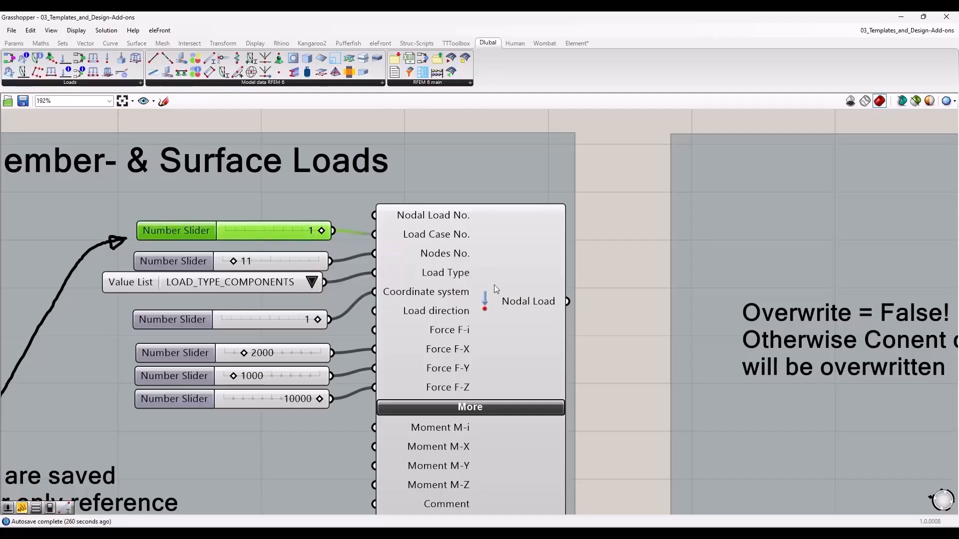
pyautogui.click(505, 303)
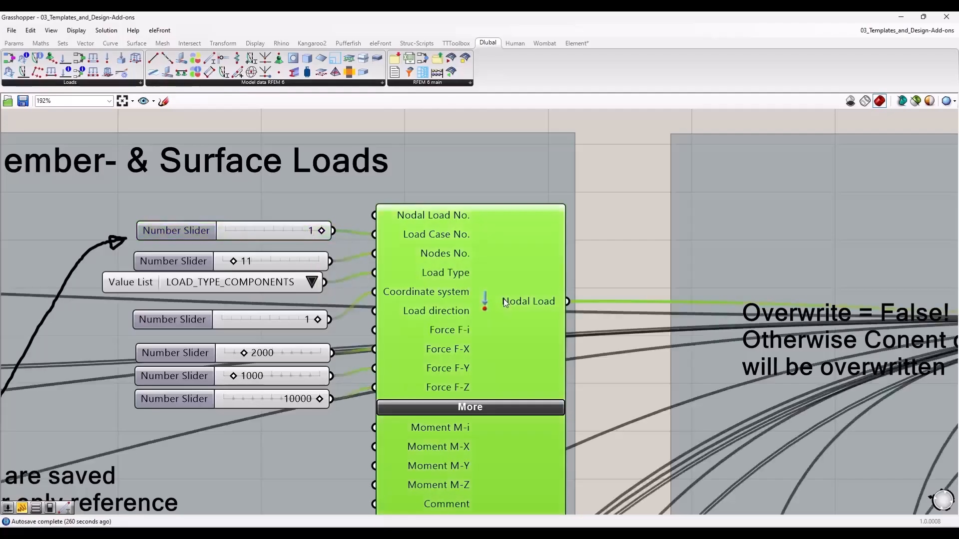
pyautogui.click(315, 128)
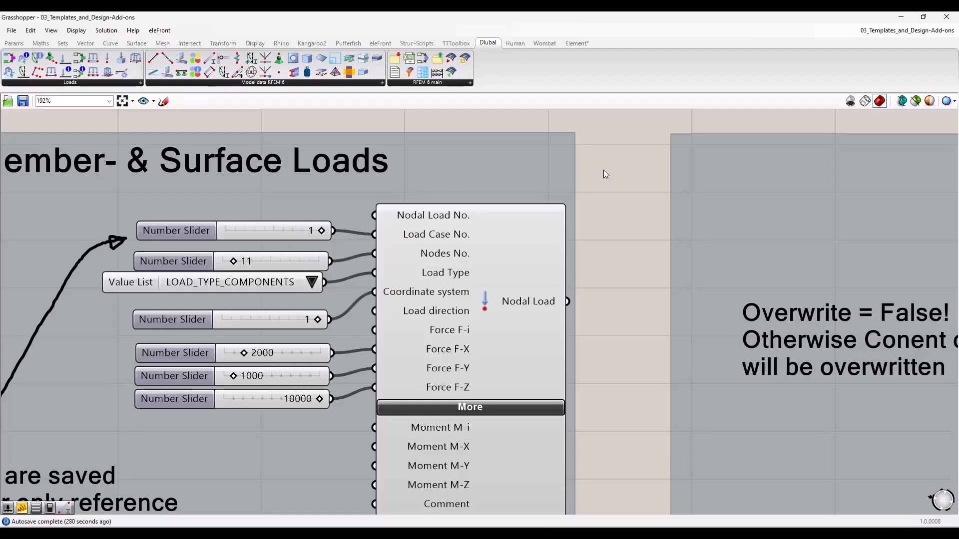
# - Inspect the Member Eccentricity component feeding the Beams member in the Design Add-on Input group
pyautogui.scroll(-6, 603, 172)
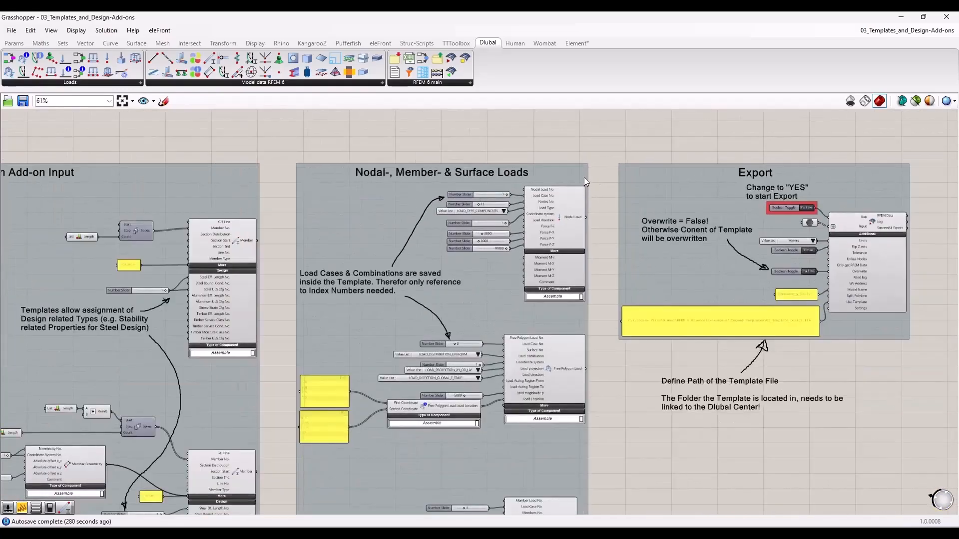
pyautogui.scroll(4, 679, 317)
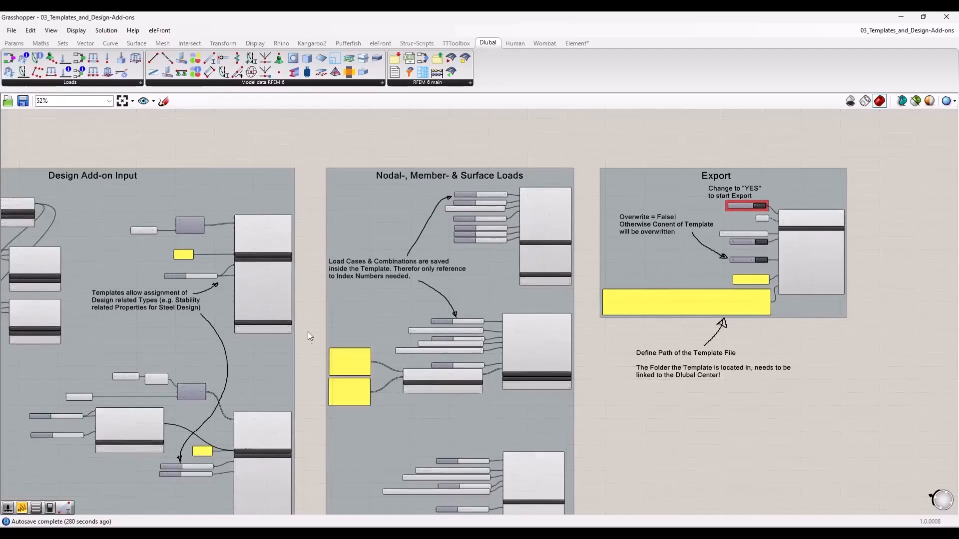
pyautogui.moveTo(299, 362); pyautogui.dragTo(507, 269, button='right')
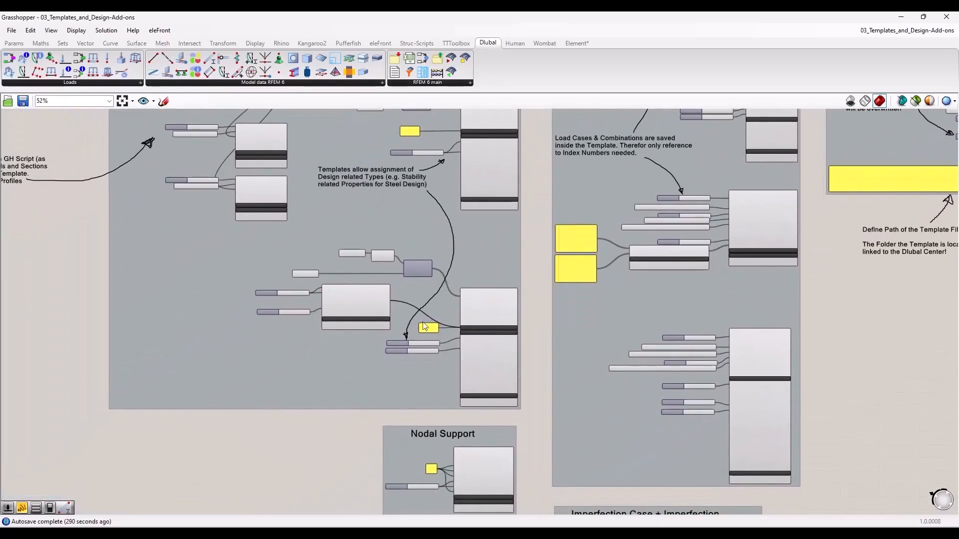
pyautogui.scroll(5, 363, 322)
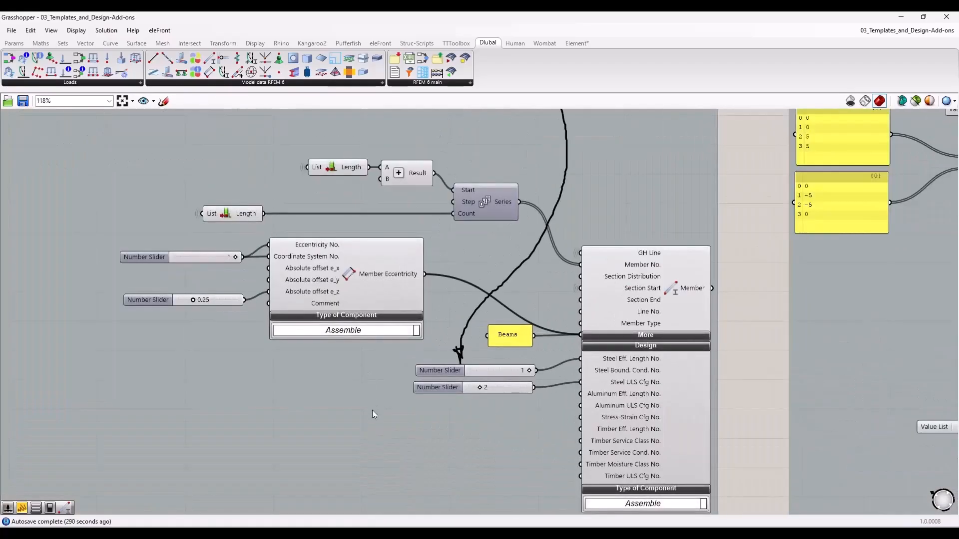
pyautogui.scroll(2, 346, 343)
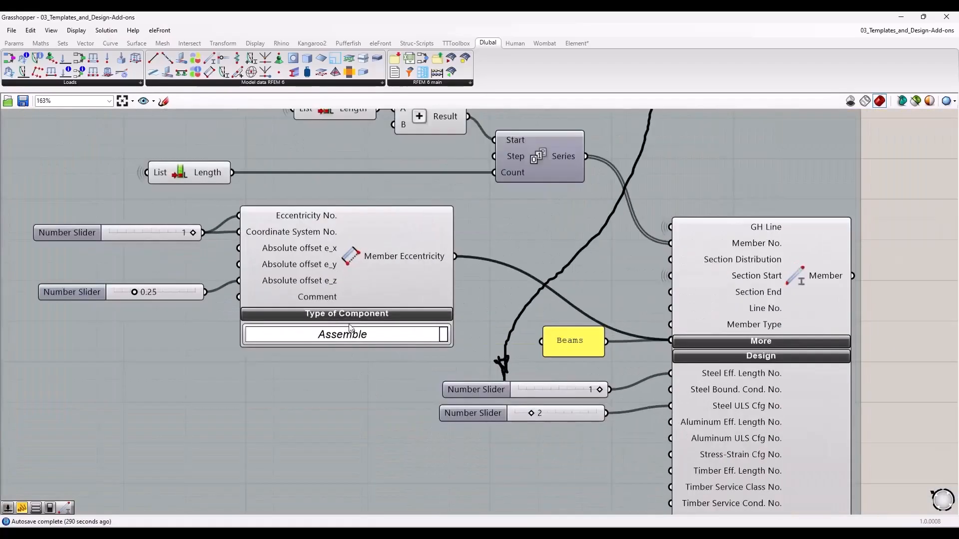
pyautogui.click(408, 259)
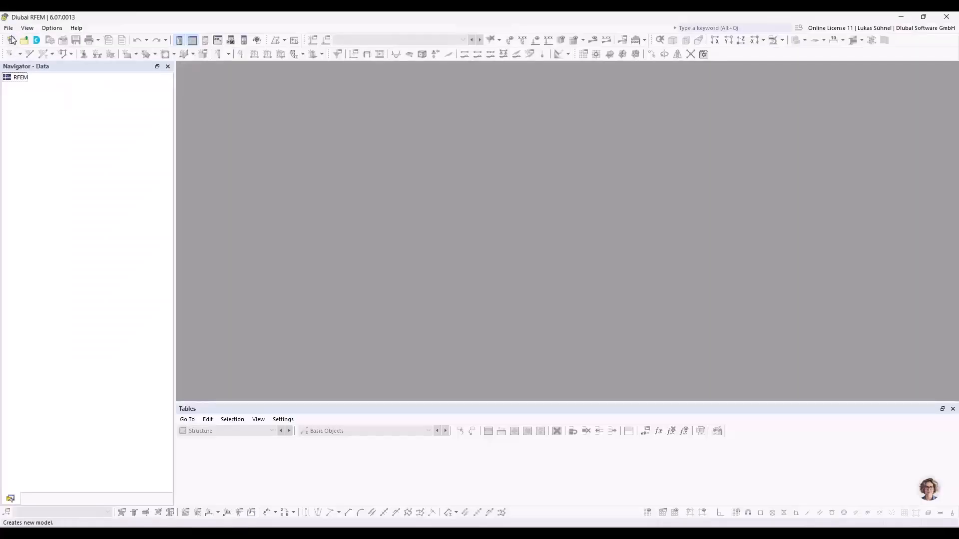
# - Switch to RFEM, open 05_Import.rf6 and start a new member eccentricity under Types for Members
pyautogui.click(11, 29)
pyautogui.click(43, 103)
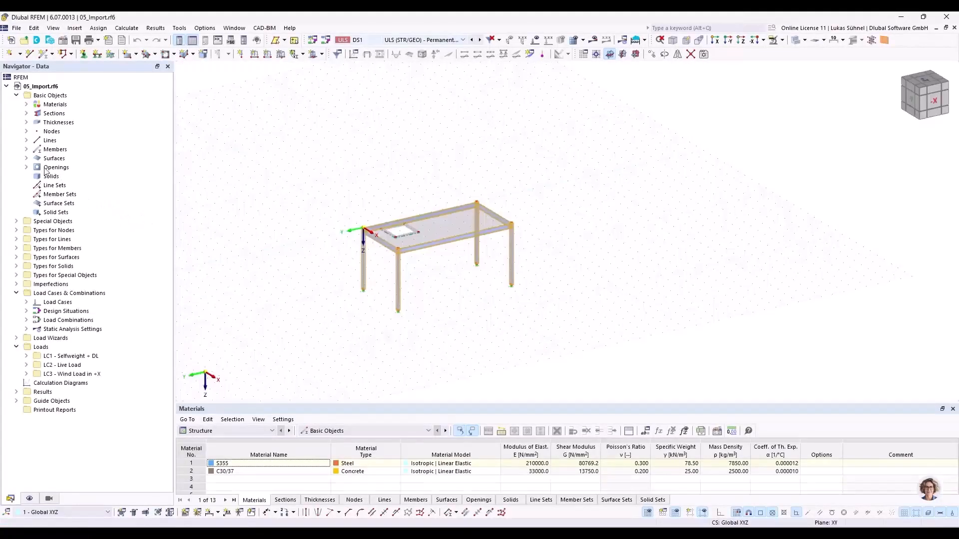
pyautogui.click(16, 248)
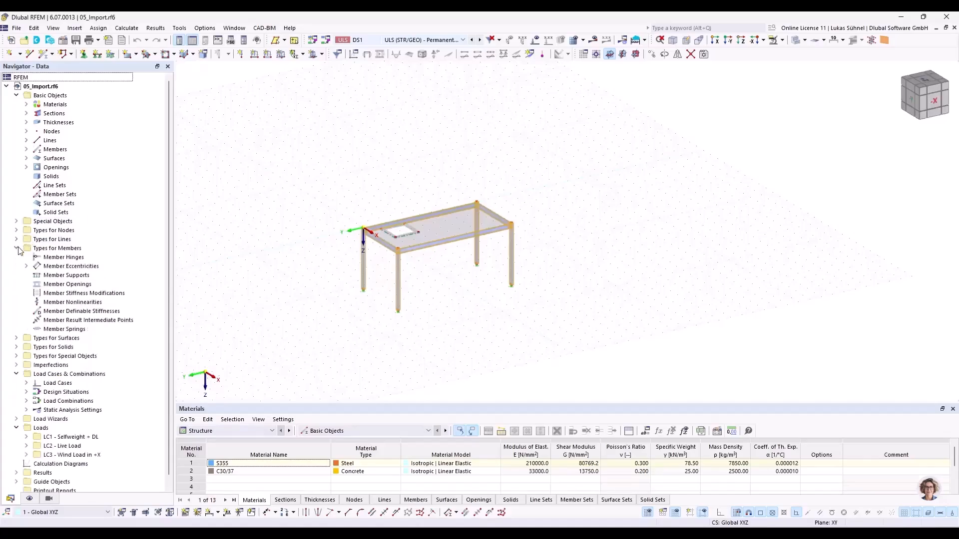
pyautogui.rightClick(57, 267)
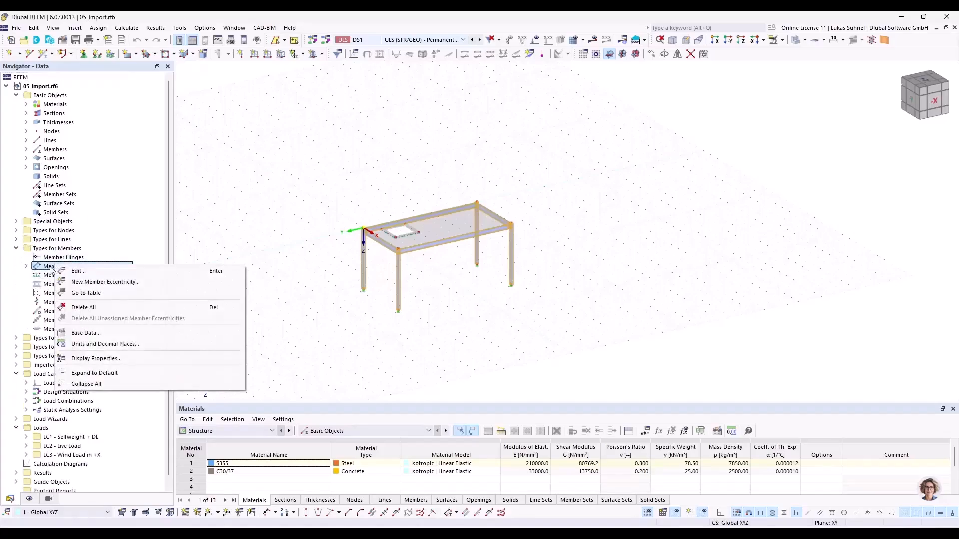
pyautogui.click(80, 280)
# - Try the Absolute and Relative to Section eccentricity types, the latter with Middle - Top section alignment, and discard the new member eccentricity
pyautogui.click(364, 169)
pyautogui.click(329, 177)
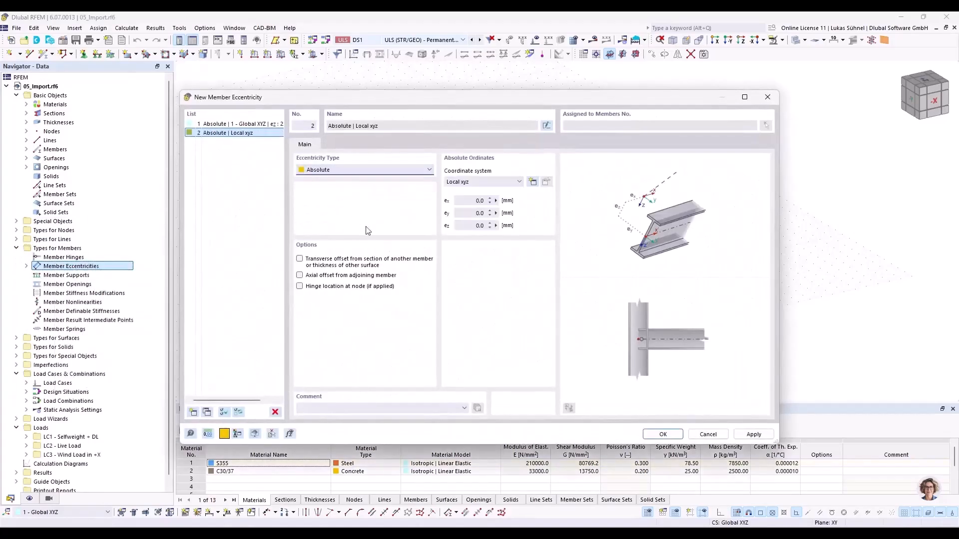
pyautogui.click(478, 200)
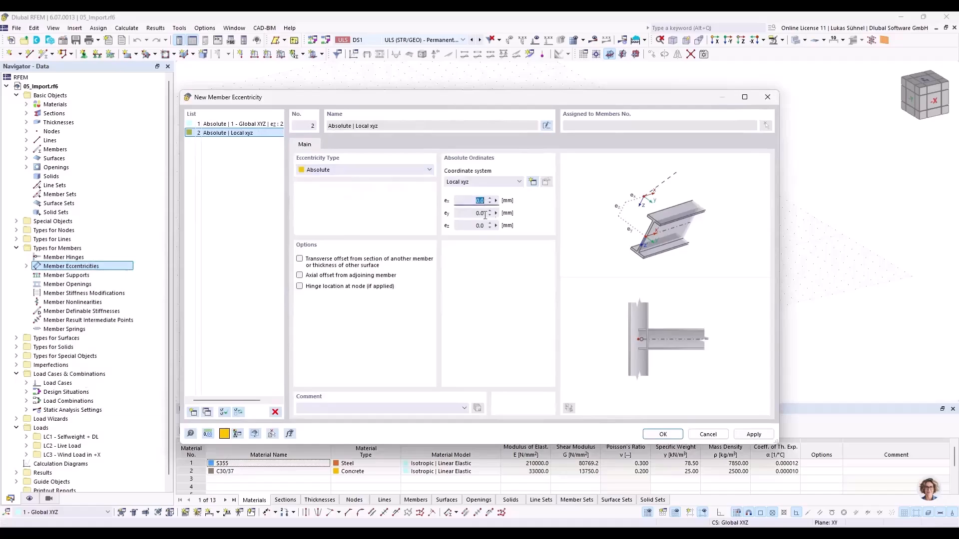
pyautogui.click(400, 173)
pyautogui.click(365, 178)
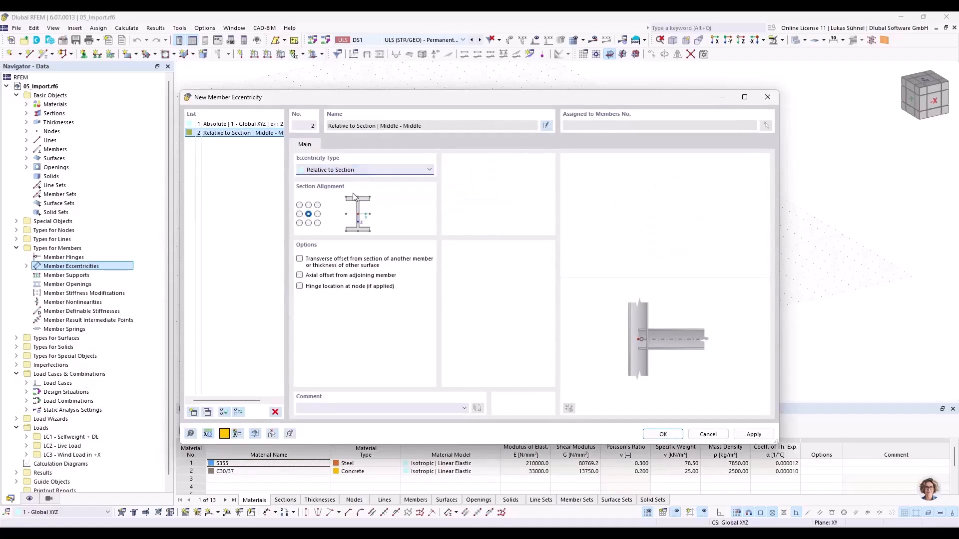
pyautogui.click(308, 205)
pyautogui.click(260, 137)
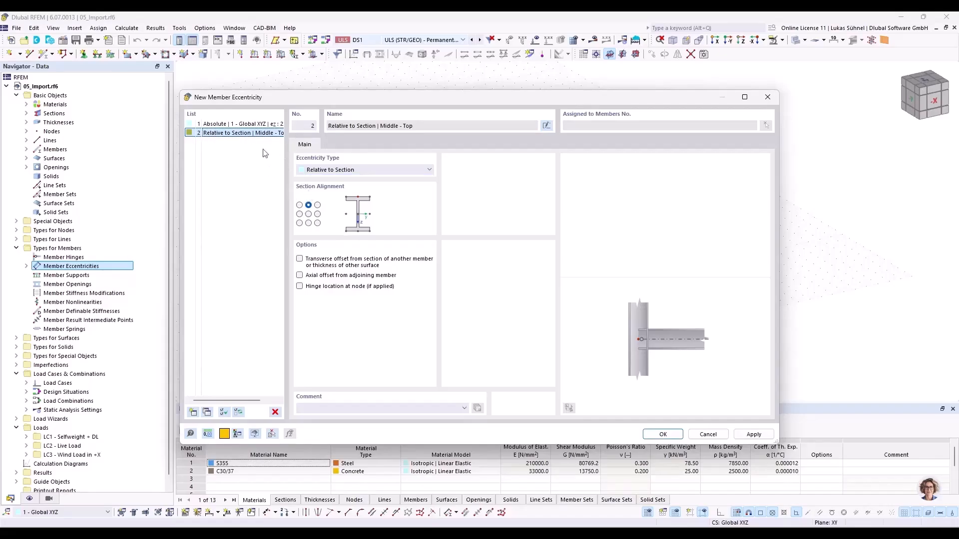
pyautogui.click(708, 434)
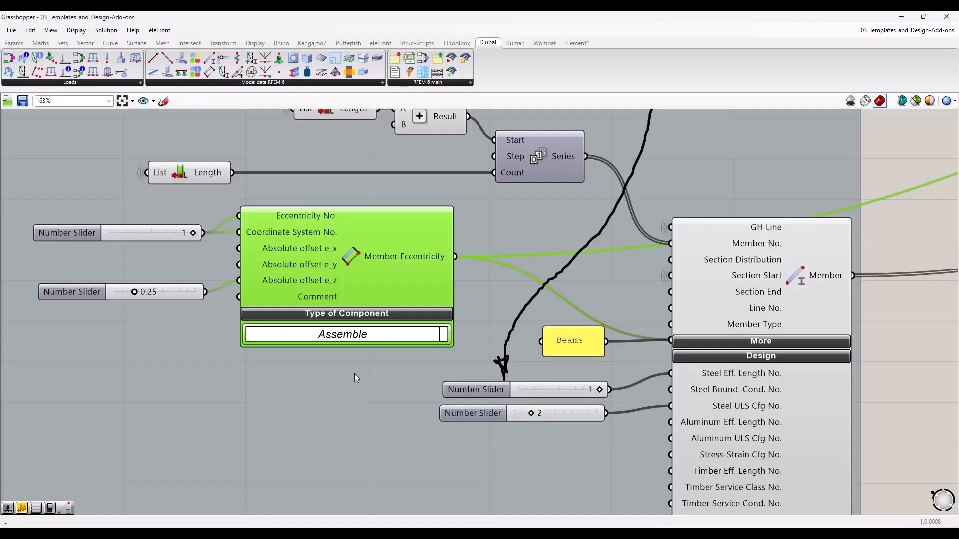
# - Inspect the additional inputs of the Beams Member component in Grasshopper for the eccentricity connections, and collapse them again
pyautogui.scroll(-2, 297, 271)
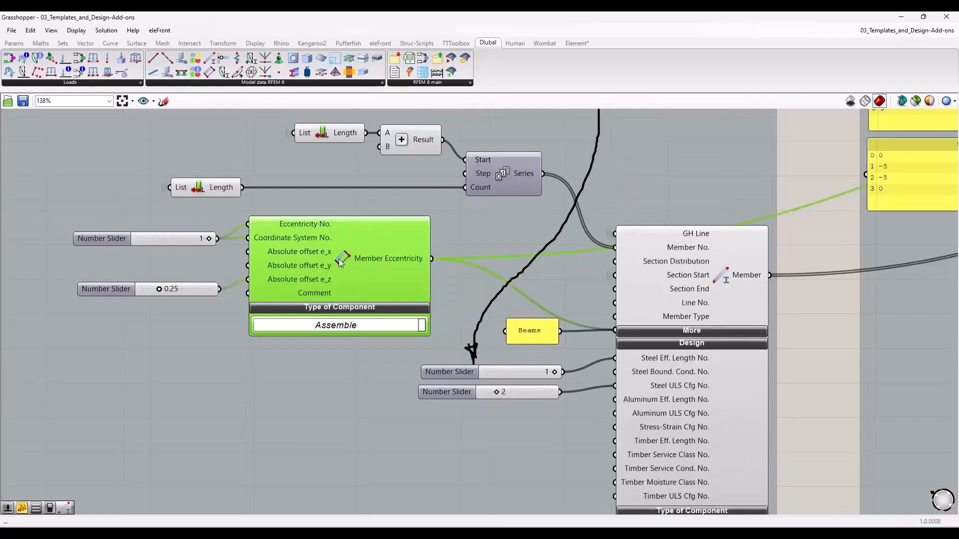
pyautogui.click(703, 332)
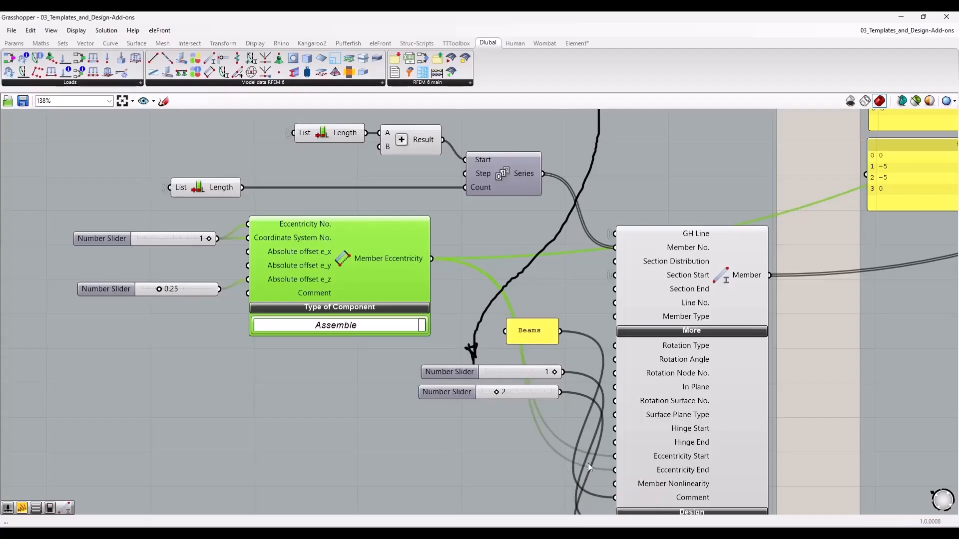
pyautogui.click(701, 332)
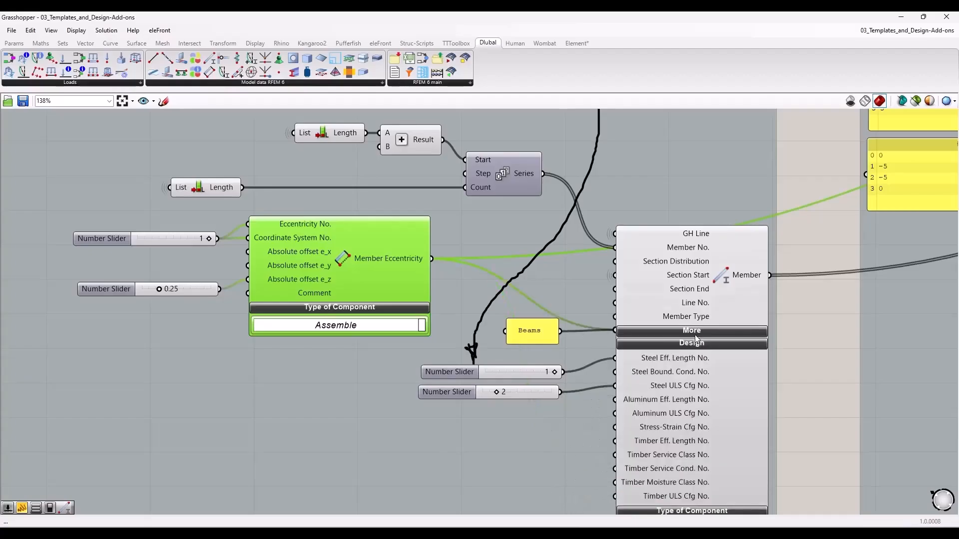
pyautogui.click(814, 335)
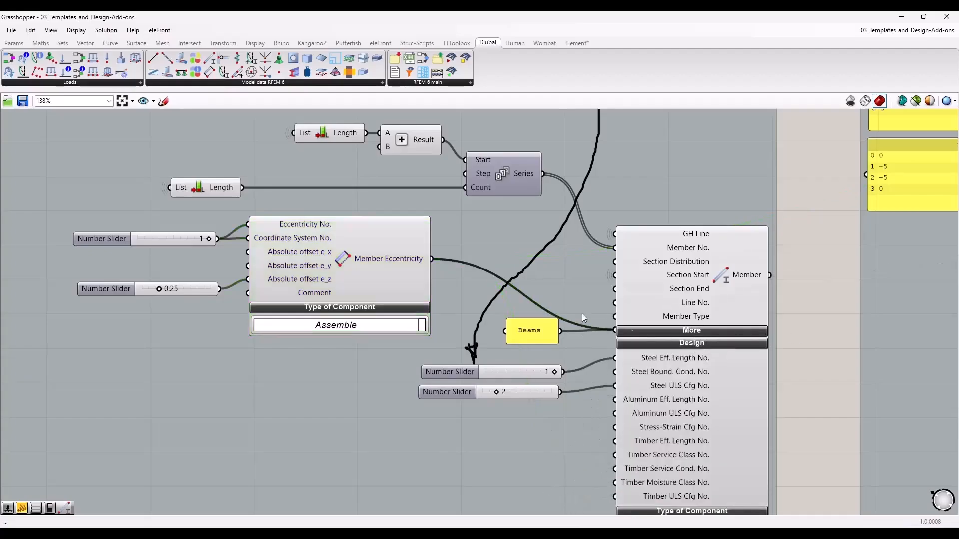
# - Look over the material and HEA 200 and IPE 300 section components in the Design Add-on Input group
pyautogui.scroll(-5, 430, 345)
pyautogui.moveTo(628, 181); pyautogui.dragTo(600, 341, button='right')
pyautogui.scroll(2, 600, 341)
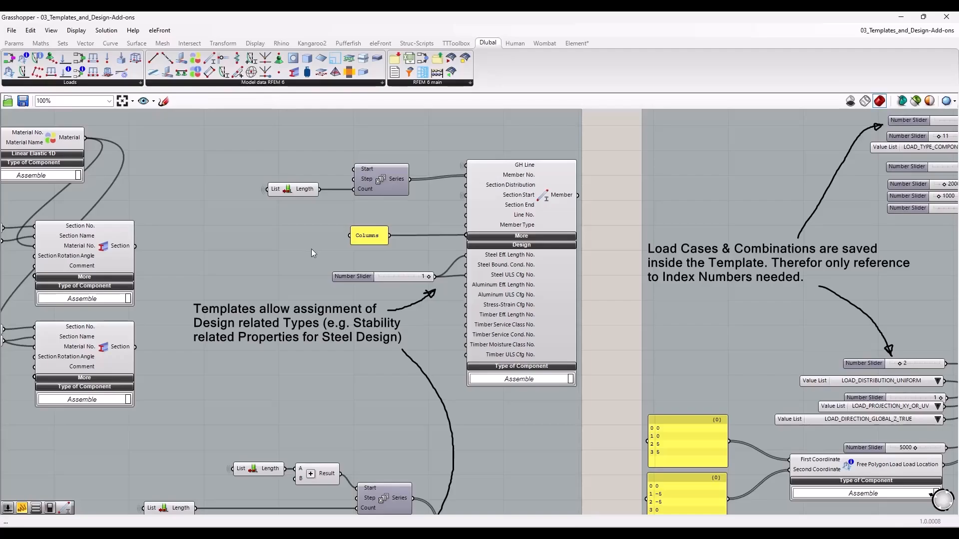
pyautogui.scroll(-2, 326, 269)
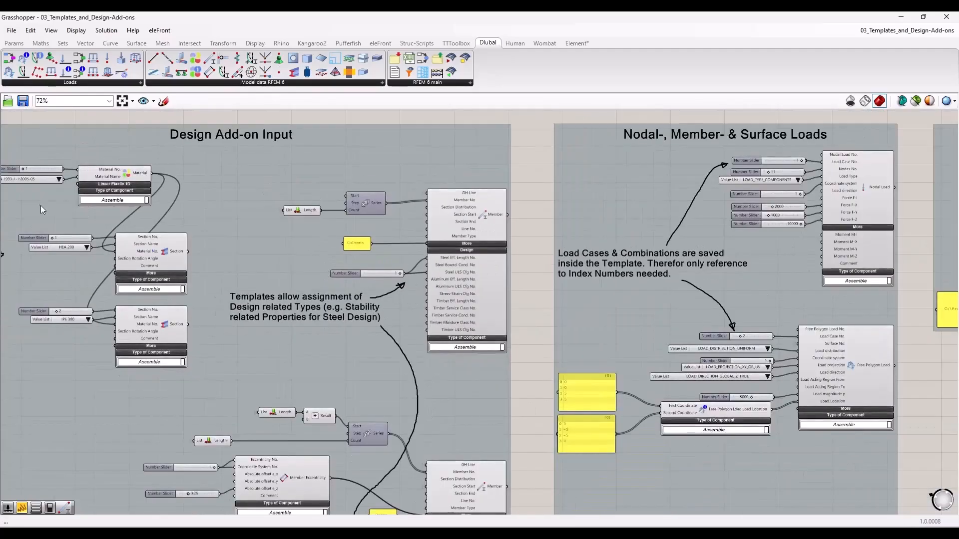
pyautogui.moveTo(40, 205); pyautogui.dragTo(263, 221, button='right')
pyautogui.scroll(3, 266, 222)
pyautogui.moveTo(91, 122); pyautogui.dragTo(583, 472)
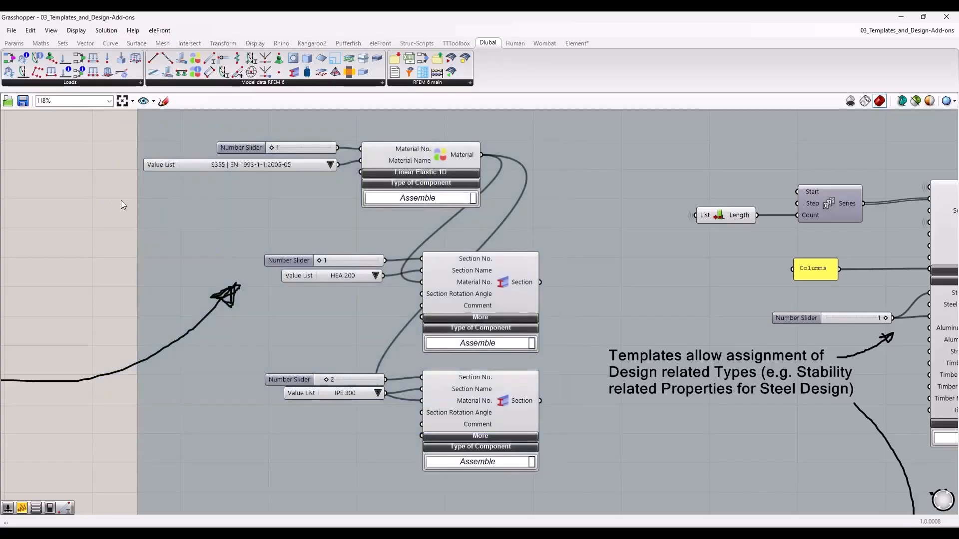
# - Inspect the Design inputs of the Columns Member component and the slider supplying its steel effective length and ULS configuration numbers
pyautogui.moveTo(564, 238); pyautogui.dragTo(534, 239, button='right')
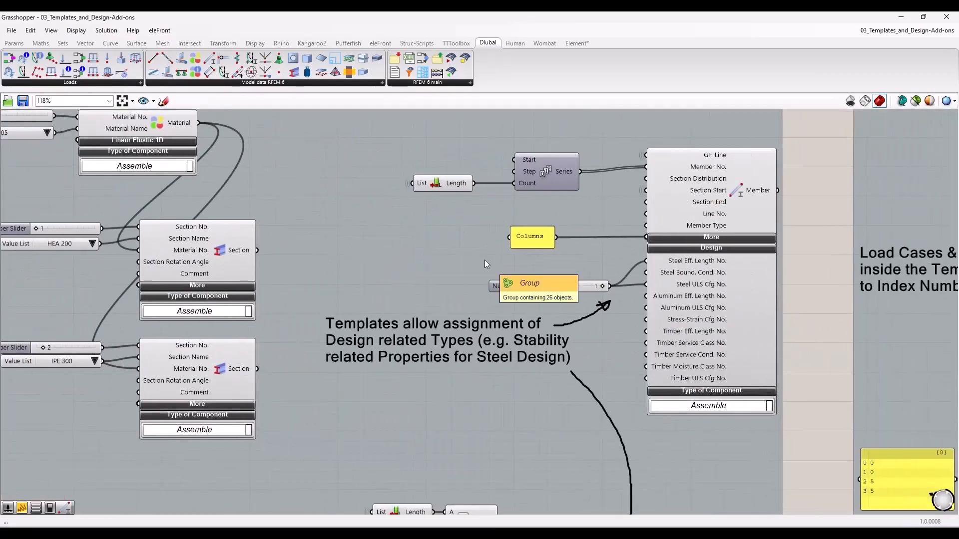
pyautogui.scroll(-4, 482, 262)
pyautogui.scroll(-1, 472, 263)
pyautogui.moveTo(600, 295); pyautogui.dragTo(447, 268, button='right')
pyautogui.scroll(6, 447, 268)
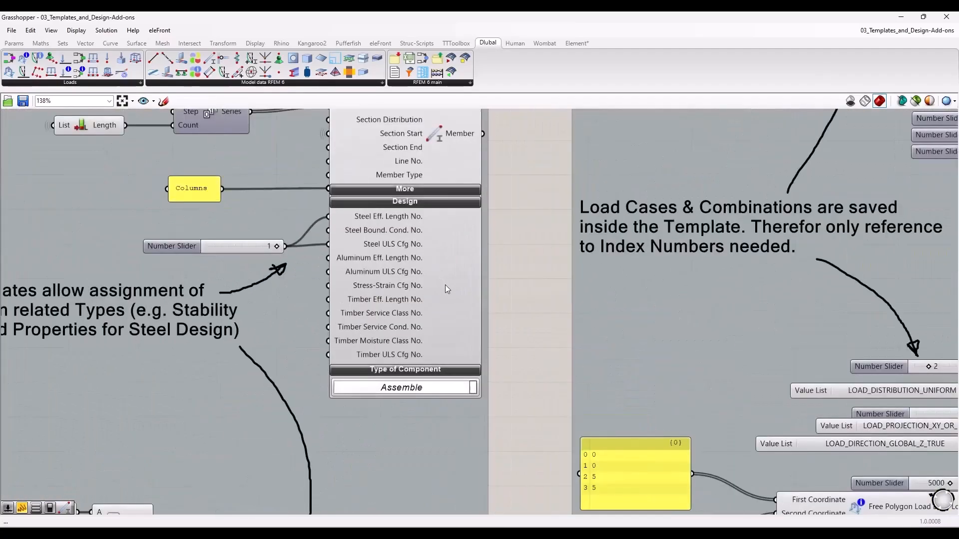
pyautogui.scroll(-2, 455, 286)
pyautogui.scroll(1, 500, 270)
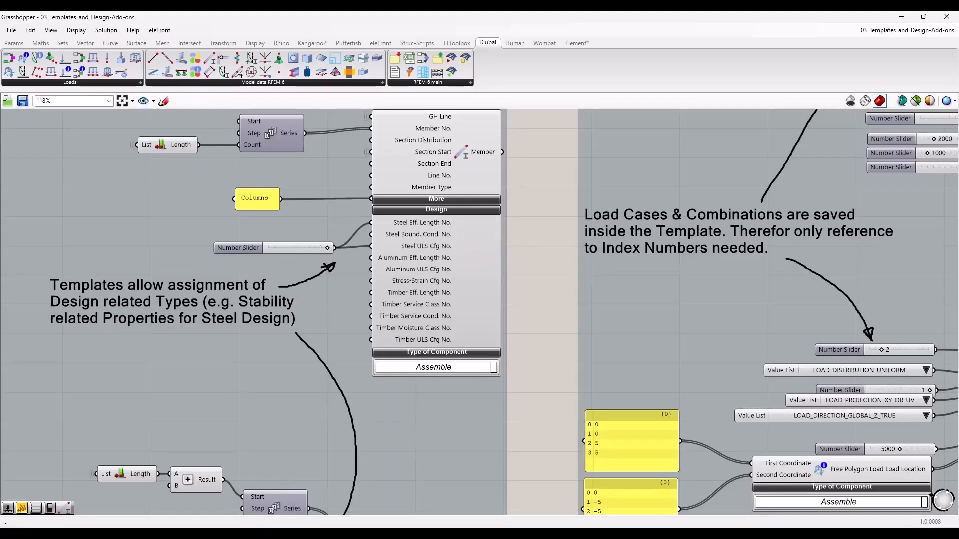
# - Switch to RFEM and activate the Steel Design add-on in the base data of 05_Import.rf6
pyautogui.click(216, 480)
pyautogui.rightClick(45, 86)
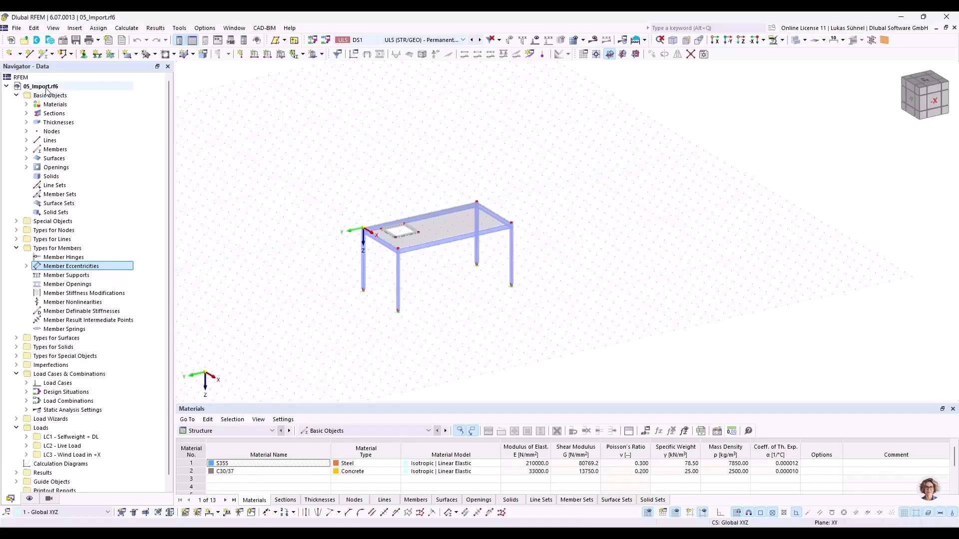
pyautogui.click(95, 100)
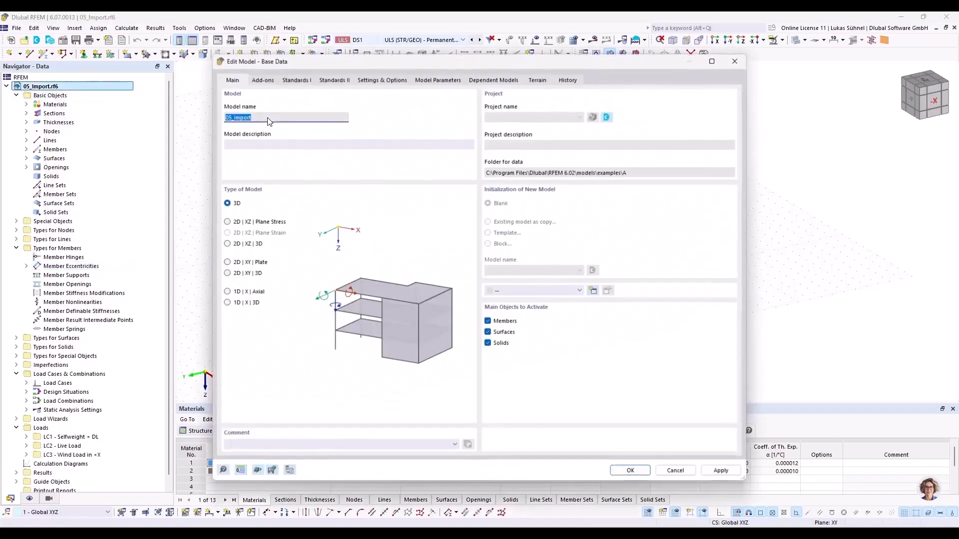
pyautogui.click(263, 81)
pyautogui.click(529, 177)
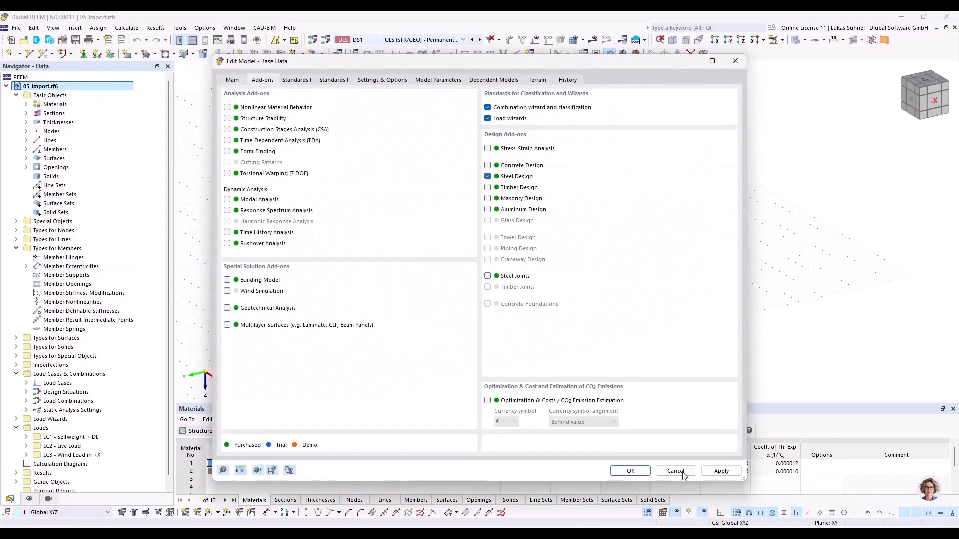
pyautogui.click(628, 471)
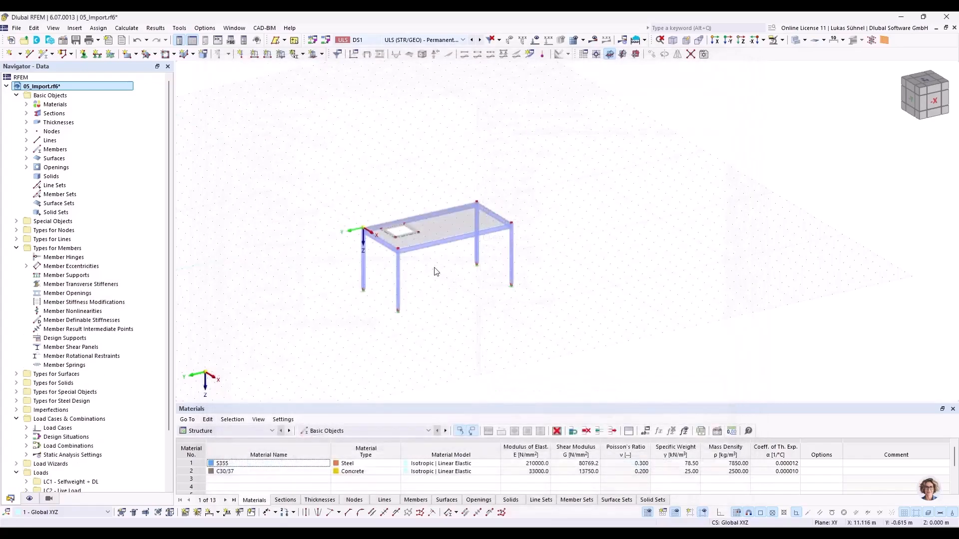
# - Open the front column, member 4, for editing and start a new effective lengths definition in its design types
pyautogui.scroll(4, 421, 268)
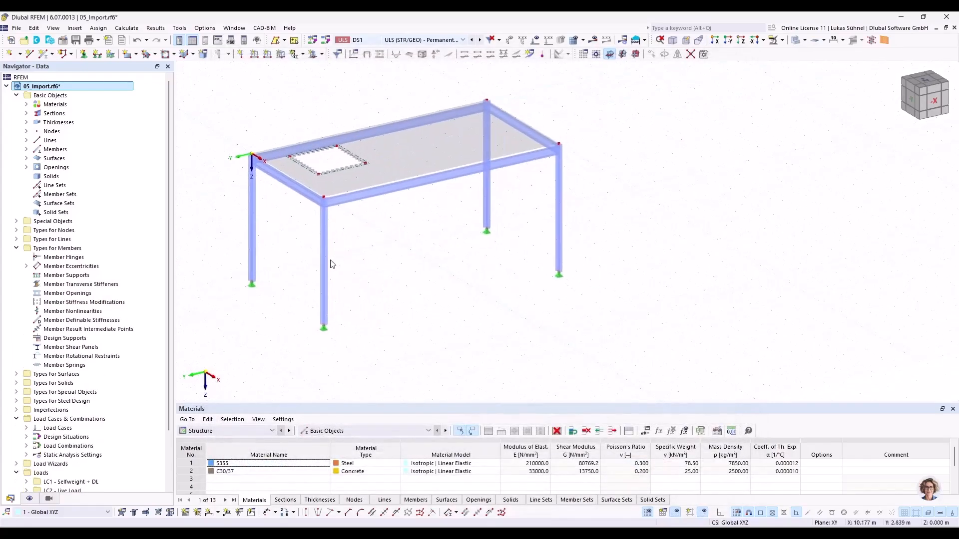
pyautogui.scroll(1, 332, 264)
pyautogui.scroll(2, 285, 295)
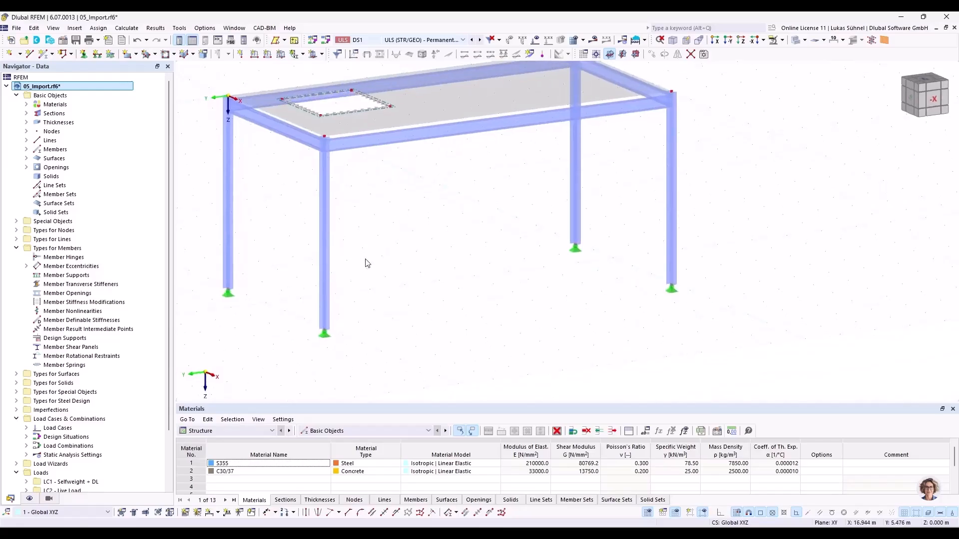
pyautogui.doubleClick(332, 252)
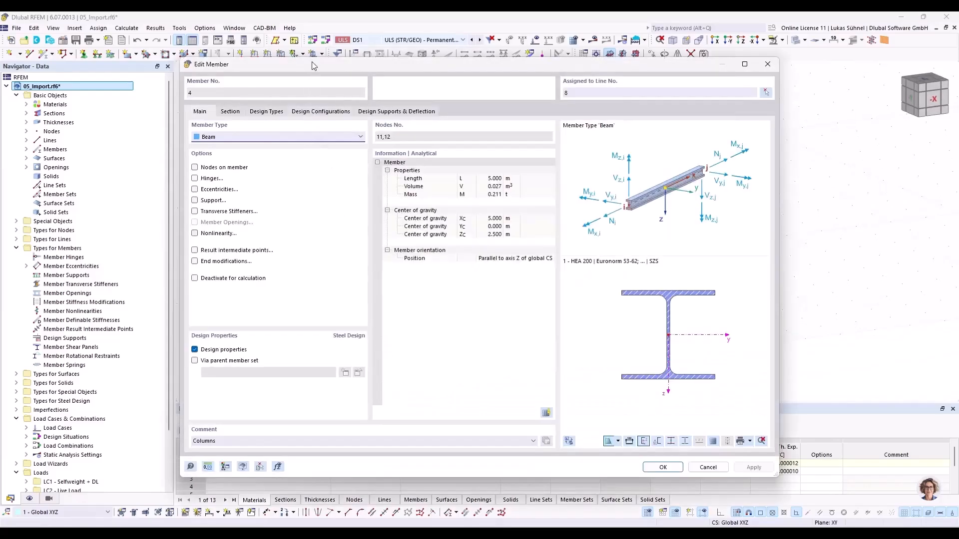
pyautogui.moveTo(313, 65); pyautogui.dragTo(511, 75)
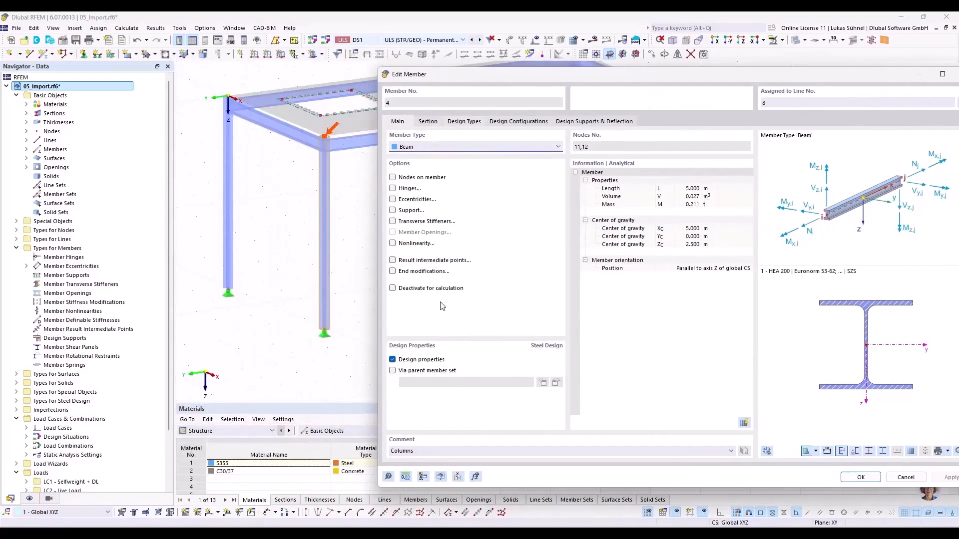
pyautogui.click(464, 121)
pyautogui.click(716, 163)
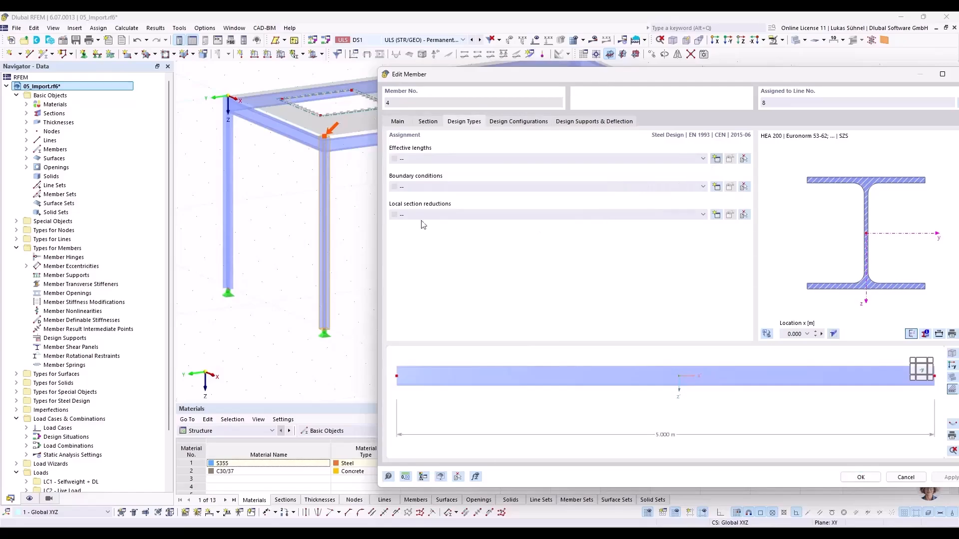
# - Examine the nodal supports and absolute effective lengths in the new definition for member 4, discarding the definition and the member edit
pyautogui.moveTo(315, 20); pyautogui.dragTo(497, 30)
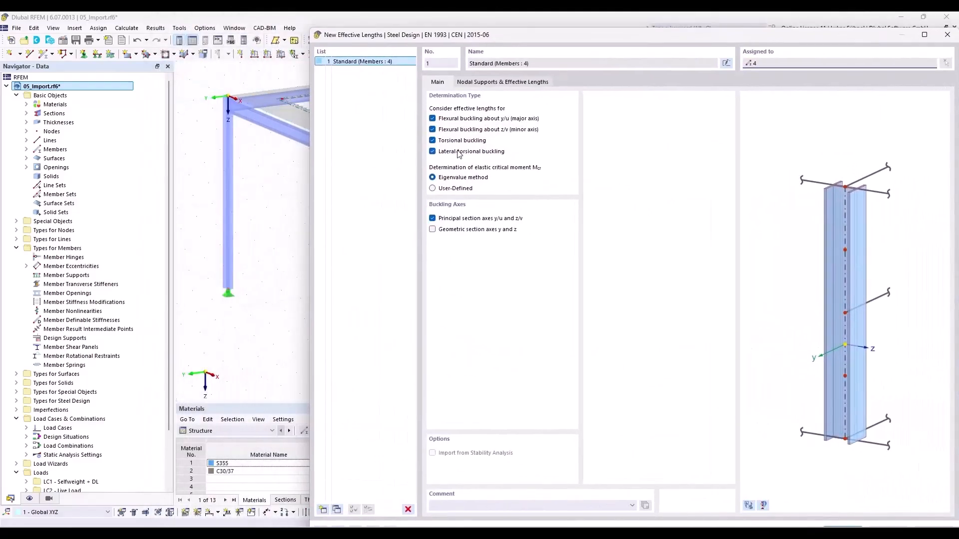
pyautogui.click(497, 83)
pyautogui.click(438, 294)
pyautogui.click(432, 378)
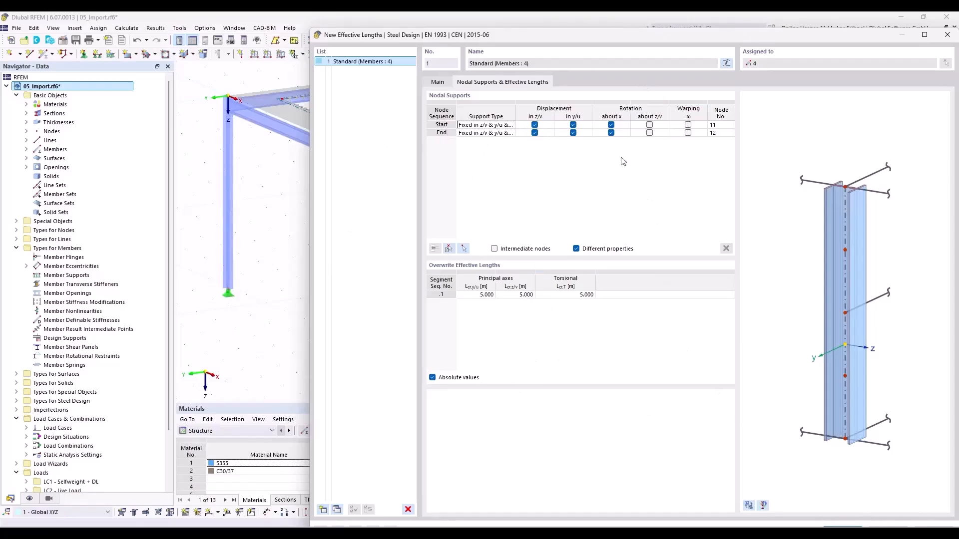
pyautogui.moveTo(655, 34); pyautogui.dragTo(584, 65)
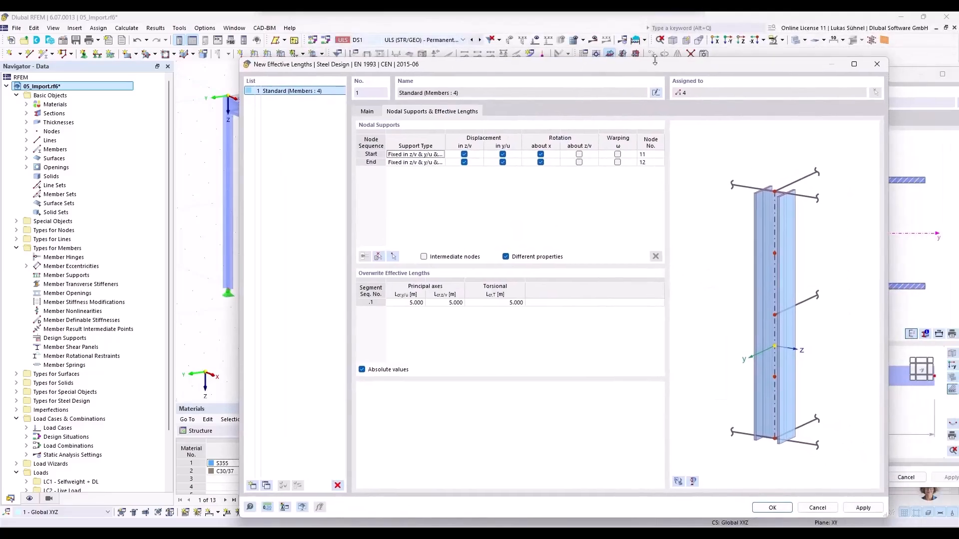
pyautogui.click(882, 68)
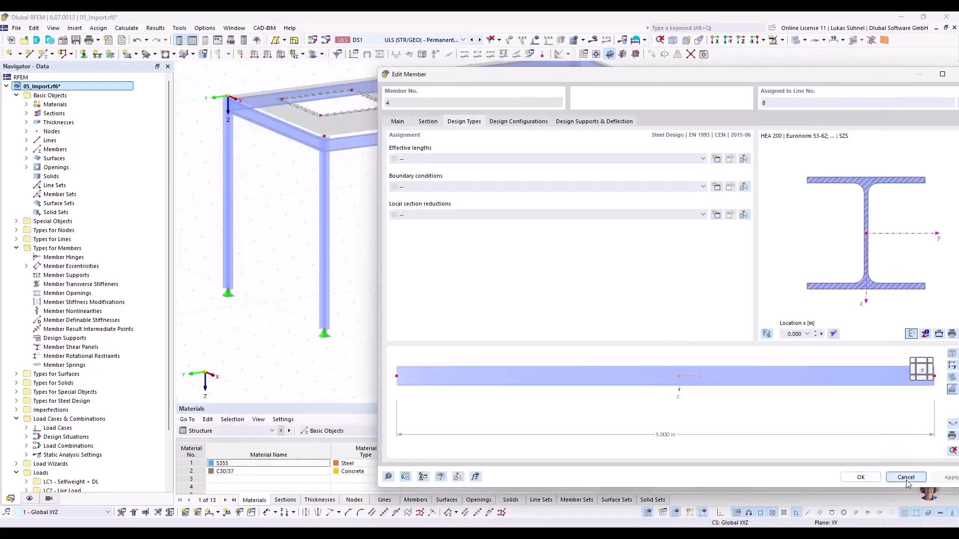
pyautogui.click(906, 478)
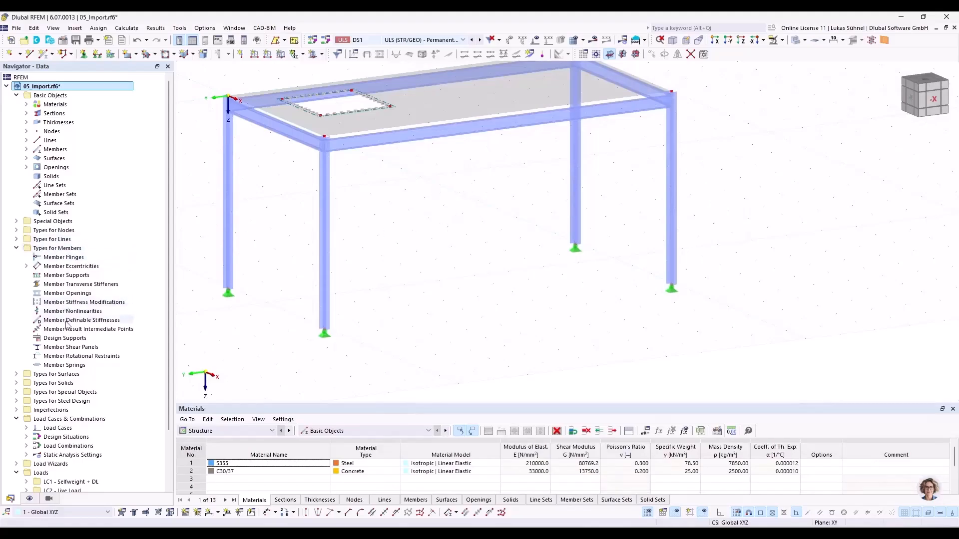
# - Expand the steel design types in the model navigator and select the Effective Lengths entry
pyautogui.click(16, 401)
pyautogui.scroll(-3, 35, 407)
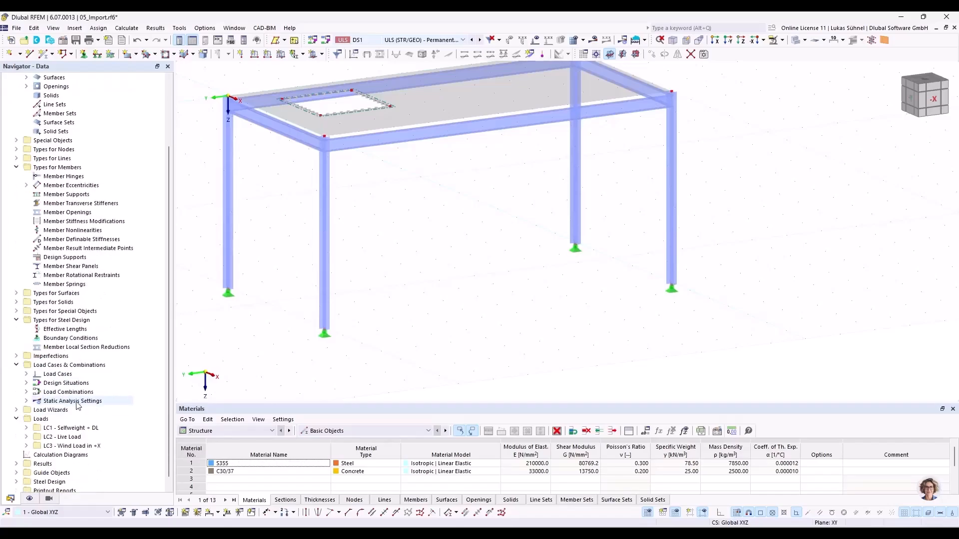
pyautogui.rightClick(62, 331)
pyautogui.click(56, 331)
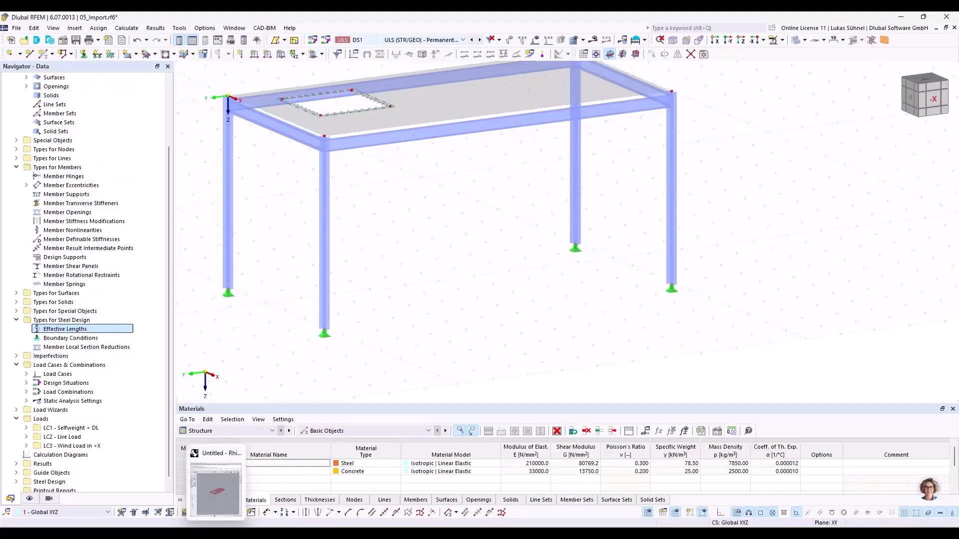
# - Switch to Grasshopper and check the template path in the Export group and the Design inputs of the Columns Member component
pyautogui.click(218, 533)
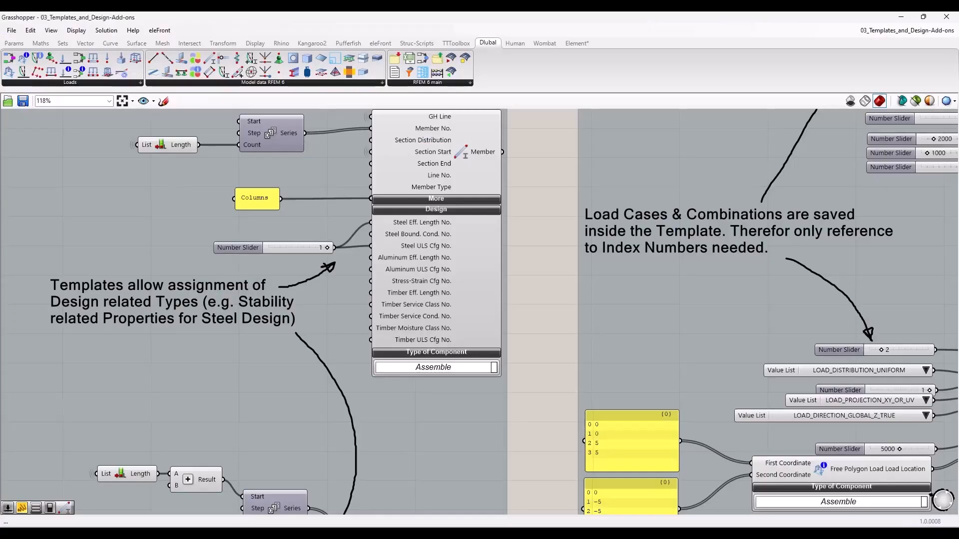
pyautogui.scroll(2, 327, 215)
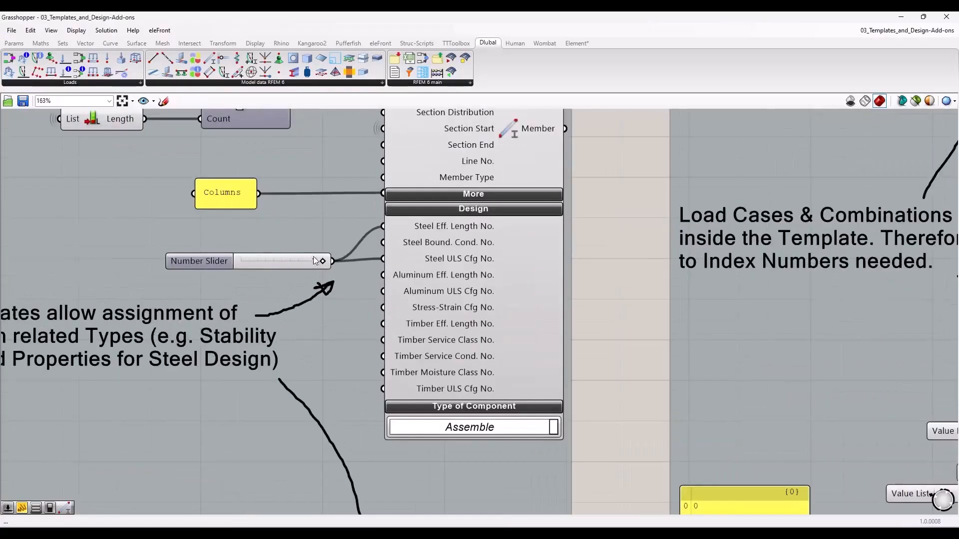
pyautogui.scroll(-6, 271, 283)
pyautogui.scroll(5, 814, 337)
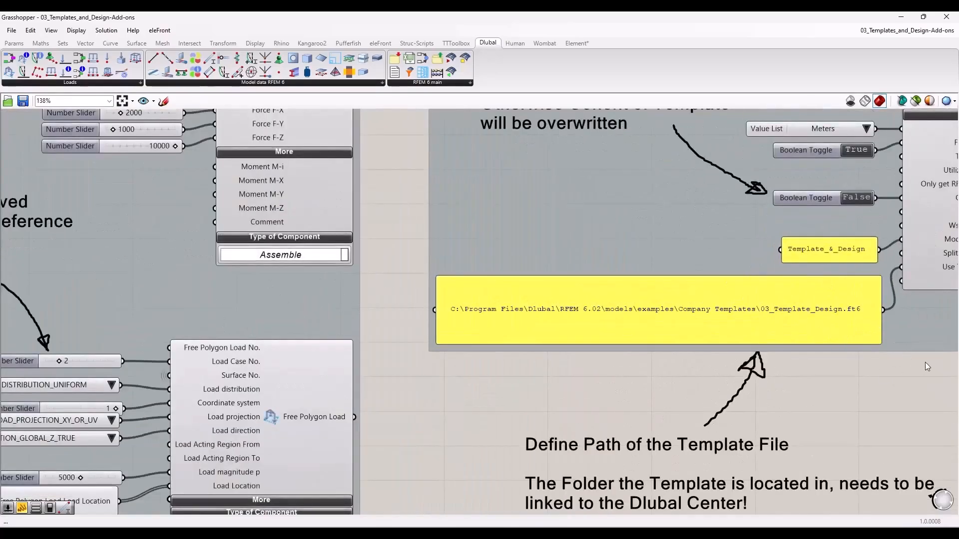
pyautogui.scroll(-5, 924, 362)
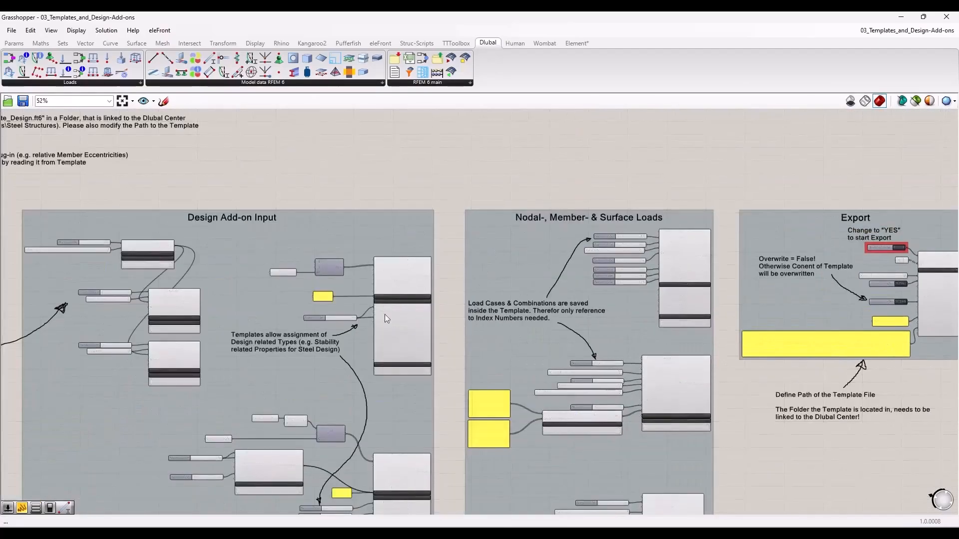
pyautogui.scroll(5, 313, 309)
pyautogui.scroll(1, 314, 308)
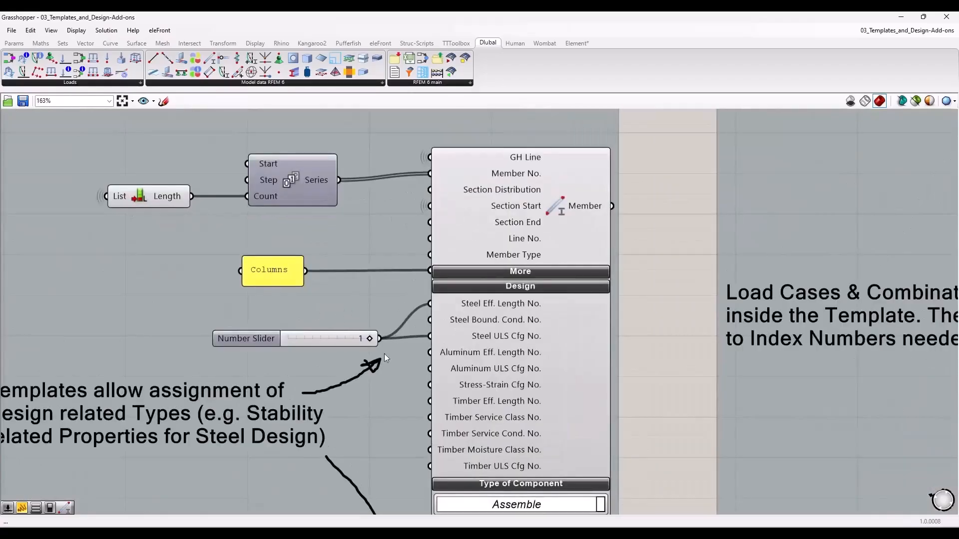
# - Reposition the number slider feeding Steel Eff. Length No. and Steel ULS Cfg No. slightly higher beside the Columns Member component
pyautogui.moveTo(340, 340); pyautogui.dragTo(344, 318)
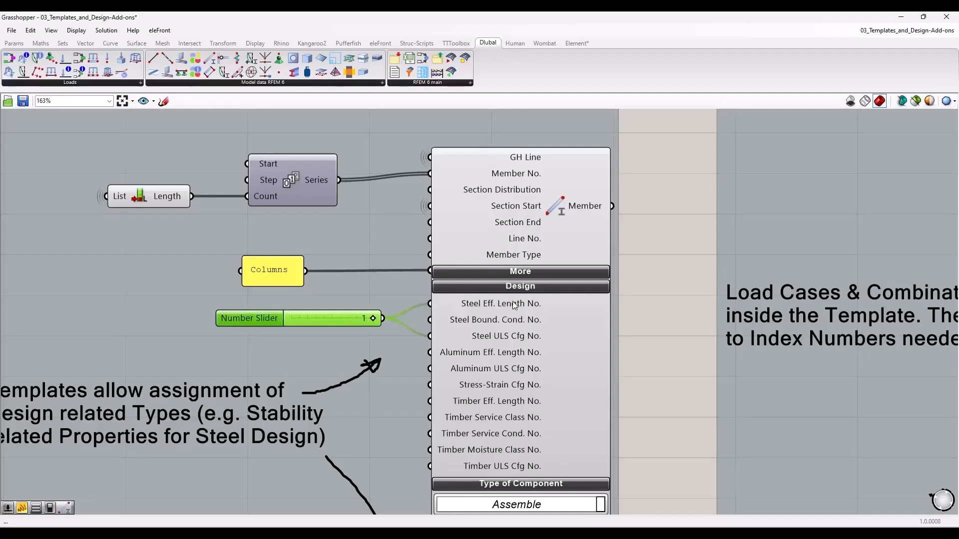
pyautogui.moveTo(515, 305)
pyautogui.moveTo(498, 338)
pyautogui.moveTo(319, 319); pyautogui.dragTo(322, 316)
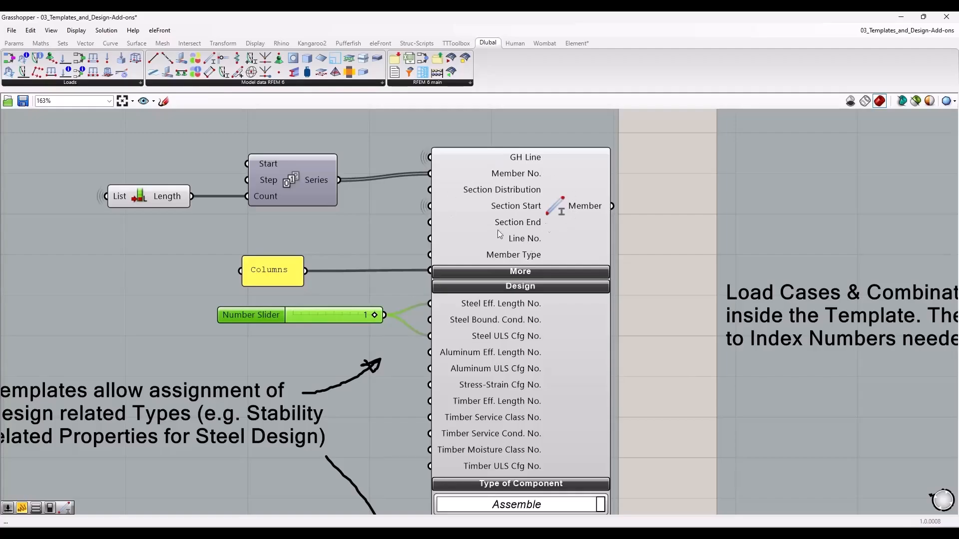
# - Inspect the Beams Member component and the sliders supplying its steel effective length and ULS configuration numbers
pyautogui.scroll(-6, 351, 320)
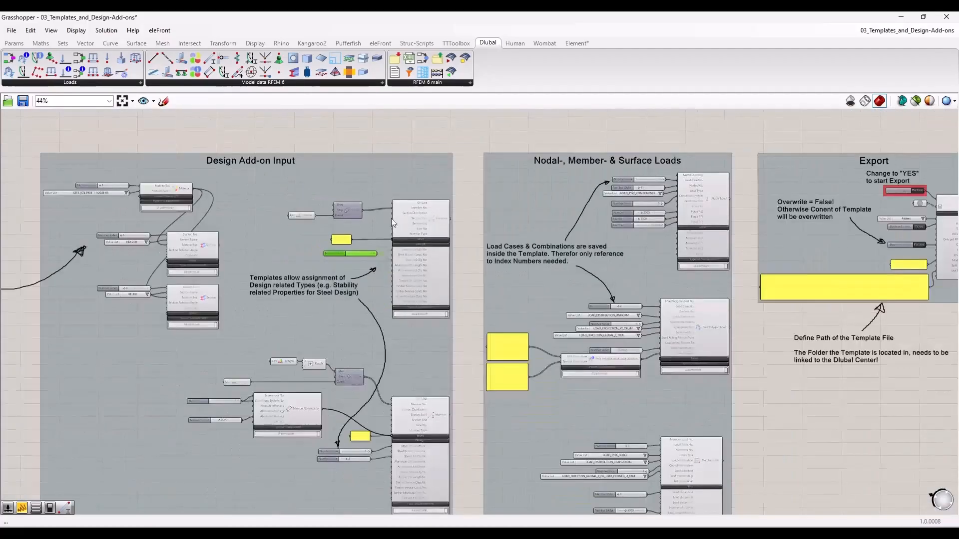
pyautogui.scroll(3, 391, 218)
pyautogui.scroll(4, 379, 337)
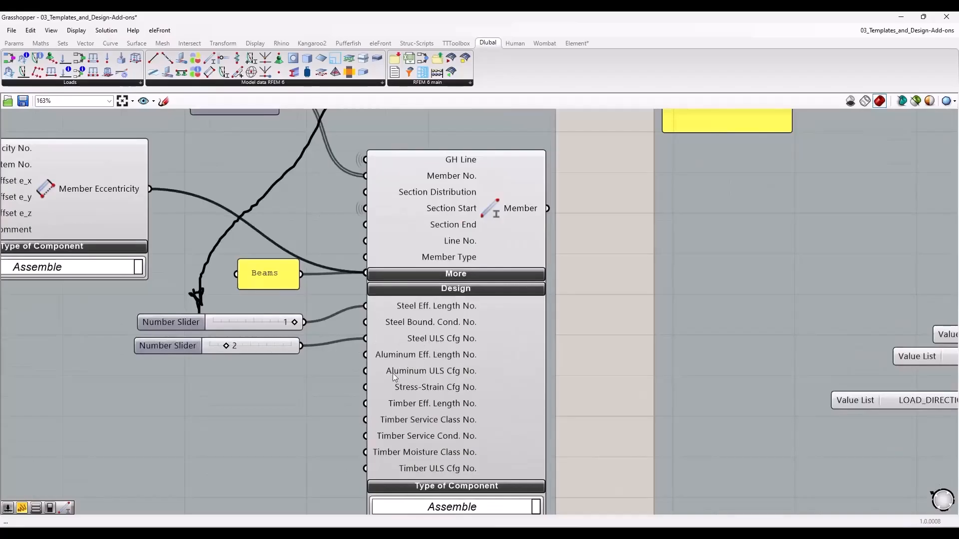
pyautogui.scroll(-2, 462, 285)
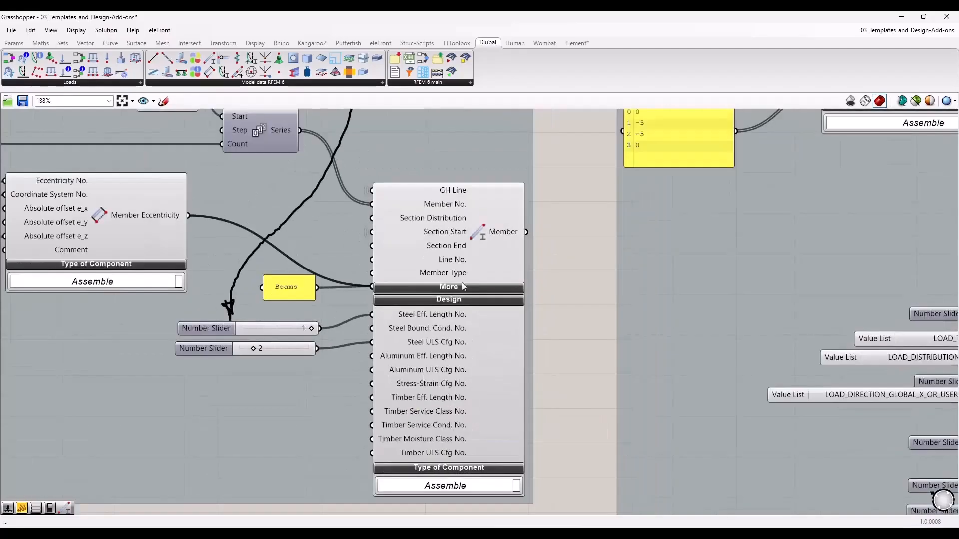
pyautogui.scroll(-1, 462, 392)
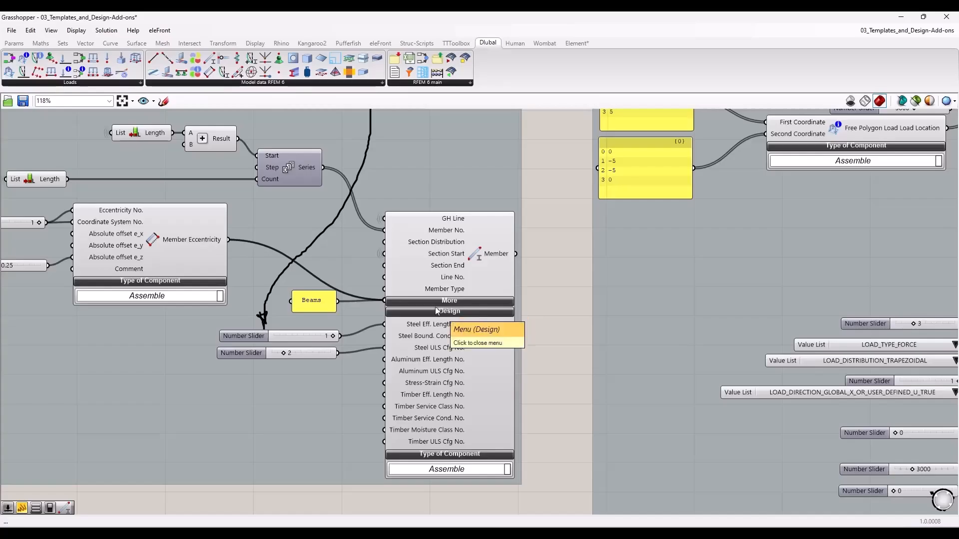
# - Look over the script's groups, from the template notes and Design Add-on Input through the loads to the Export group
pyautogui.scroll(-5, 505, 353)
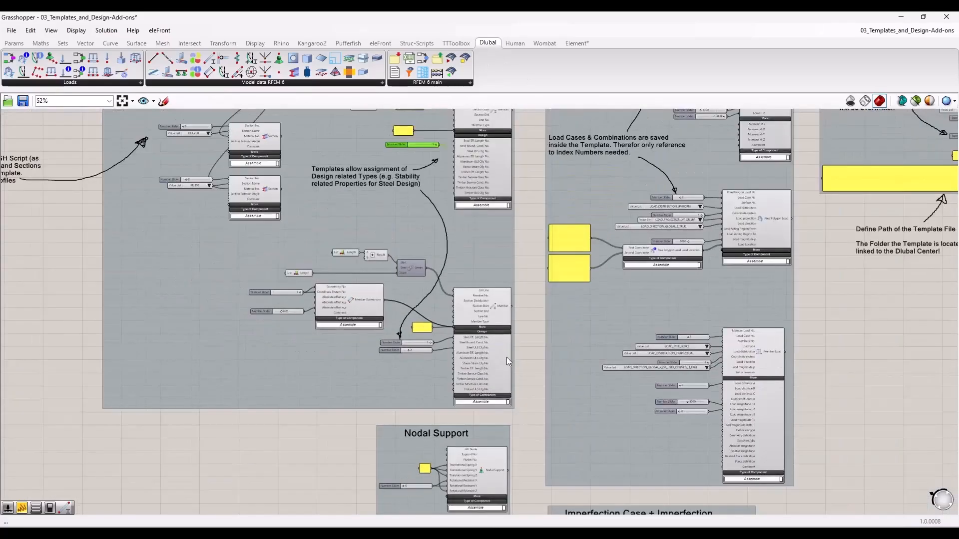
pyautogui.moveTo(526, 255); pyautogui.dragTo(509, 271, button='right')
pyautogui.moveTo(815, 341); pyautogui.dragTo(767, 274, button='right')
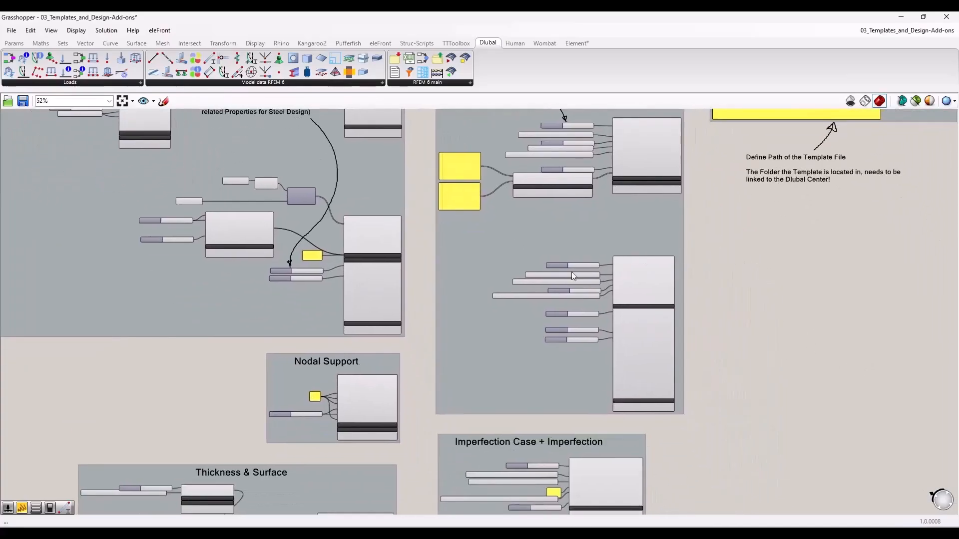
pyautogui.scroll(-3, 303, 408)
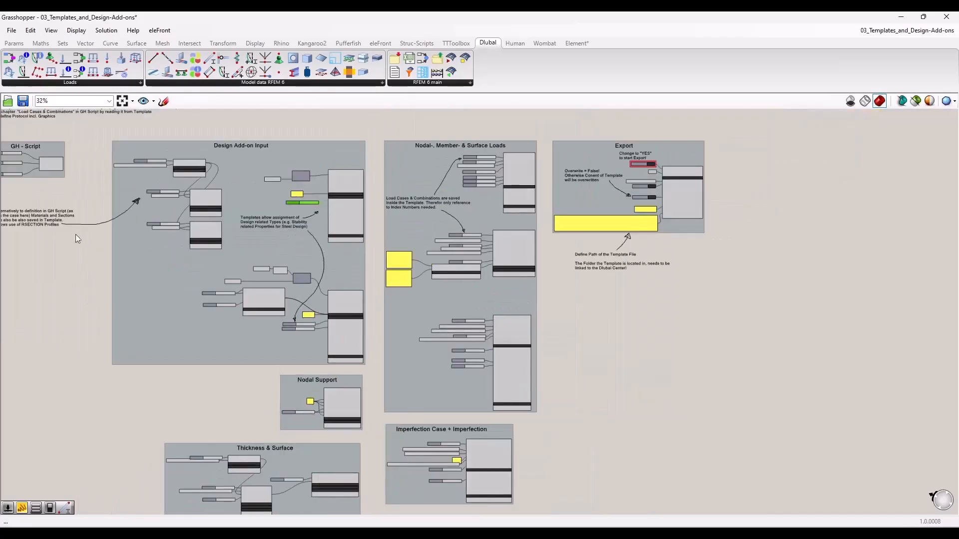
pyautogui.moveTo(76, 235); pyautogui.dragTo(235, 352, button='right')
pyautogui.scroll(3, 214, 256)
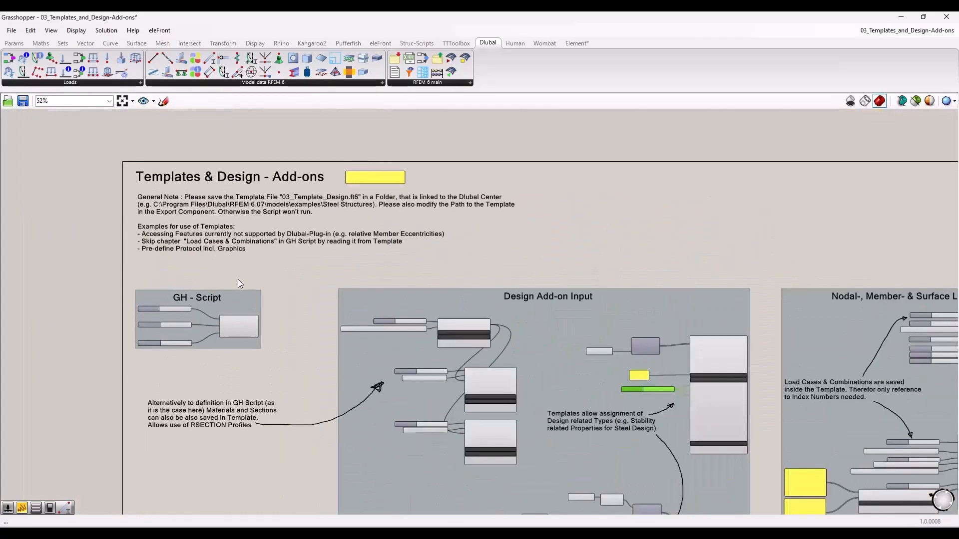
pyautogui.moveTo(303, 367); pyautogui.dragTo(206, 287, button='right')
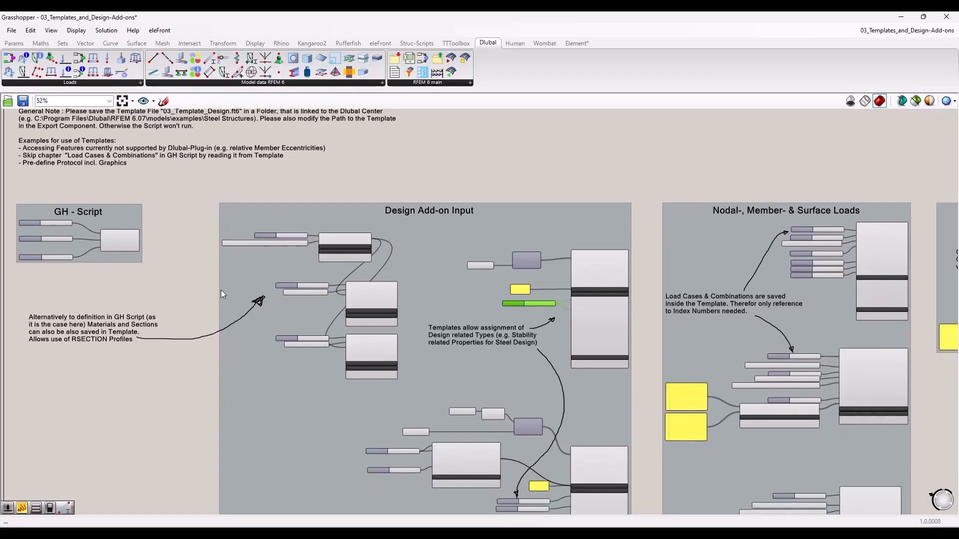
pyautogui.scroll(-3, 221, 290)
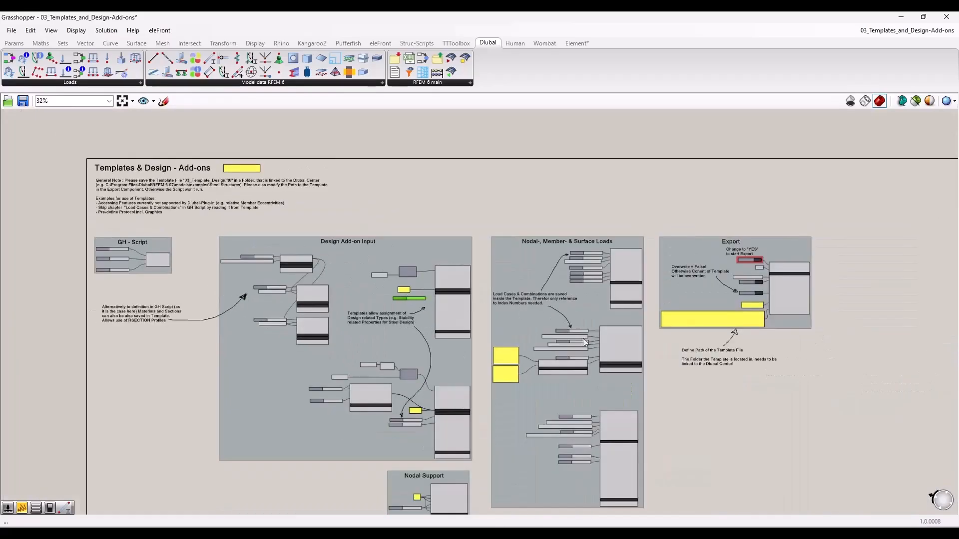
pyautogui.moveTo(677, 392); pyautogui.dragTo(618, 342, button='right')
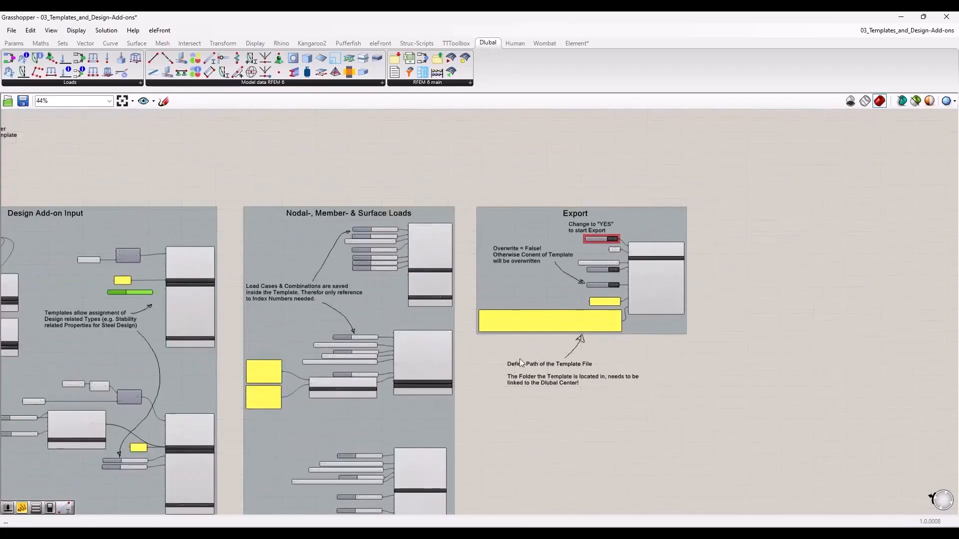
pyautogui.moveTo(520, 358); pyautogui.dragTo(593, 311, button='right')
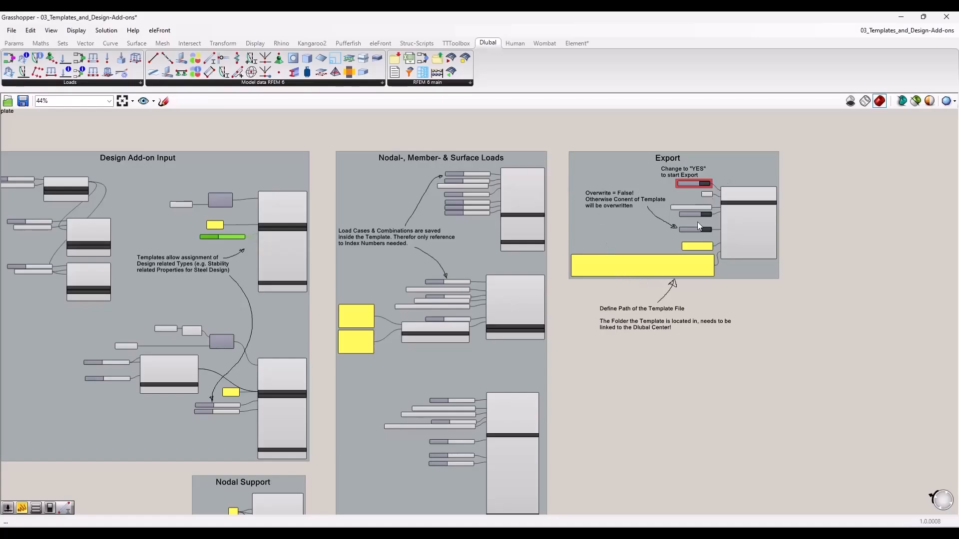
# - Arrange the Grasshopper window side by side with RFEM, showing the Export group
pyautogui.moveTo(432, 18); pyautogui.dragTo(2, 145)
pyautogui.click(303, 140)
pyautogui.scroll(-4, 125, 199)
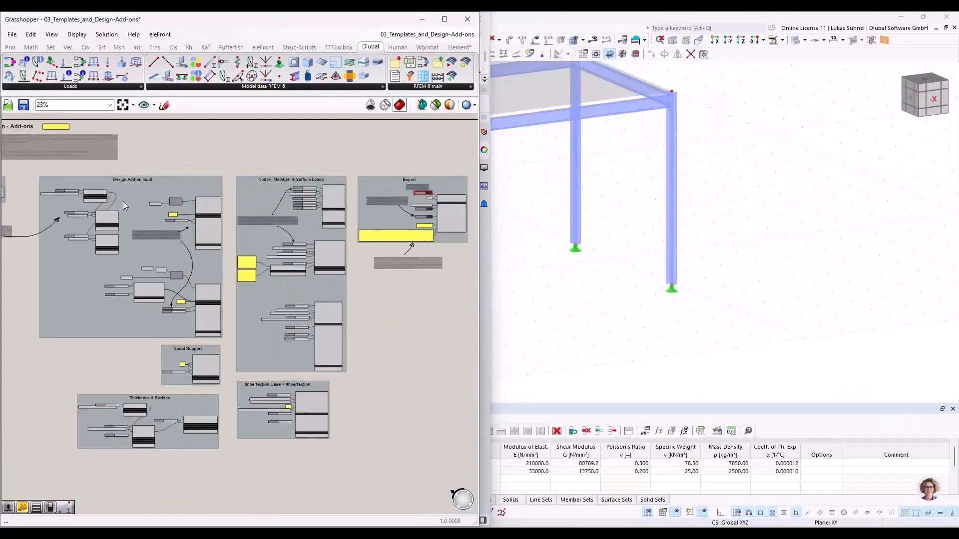
pyautogui.scroll(6, 412, 186)
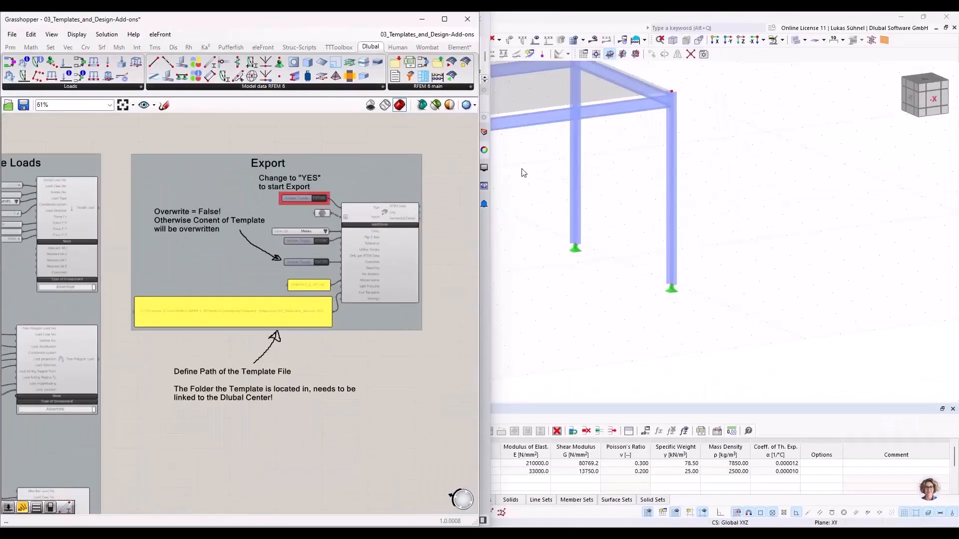
# - Close the open RFEM model and export the Grasshopper model to RFEM as Template_&_Design using the 03_Template_Design.ft6 template
pyautogui.click(944, 20)
pyautogui.click(521, 316)
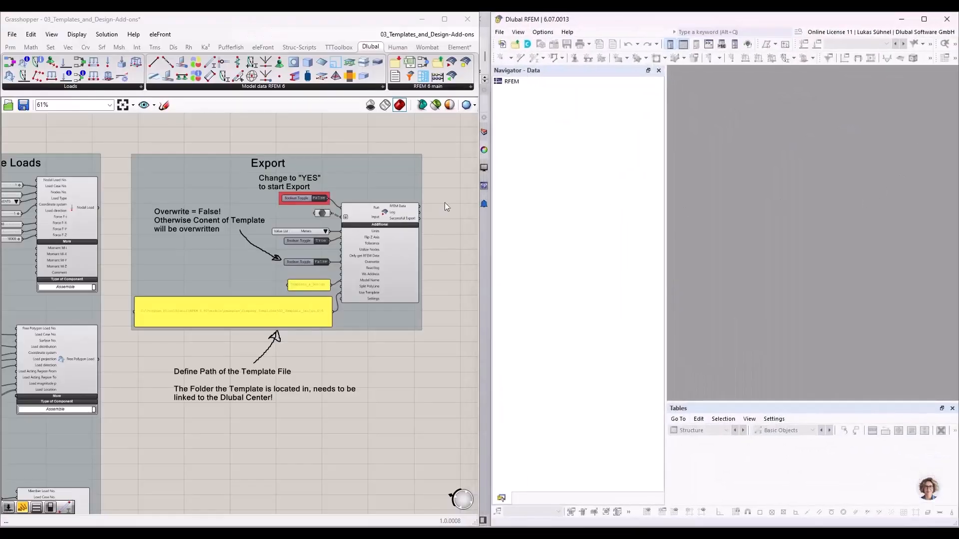
pyautogui.scroll(3, 294, 203)
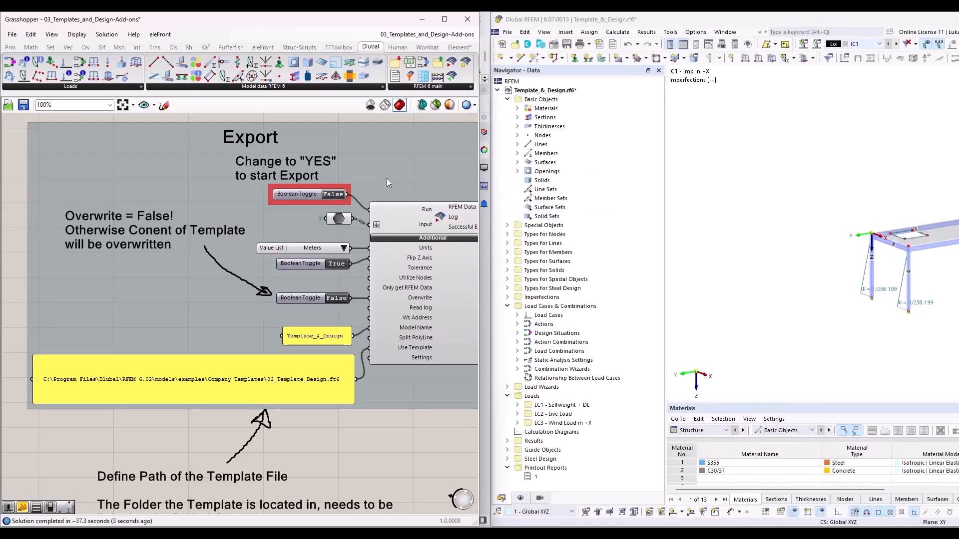
# - Maximize the RFEM window and review the exported load cases from imperfection IC1 through LC1, LC2 and LC3
pyautogui.moveTo(621, 20); pyautogui.dragTo(379, 15)
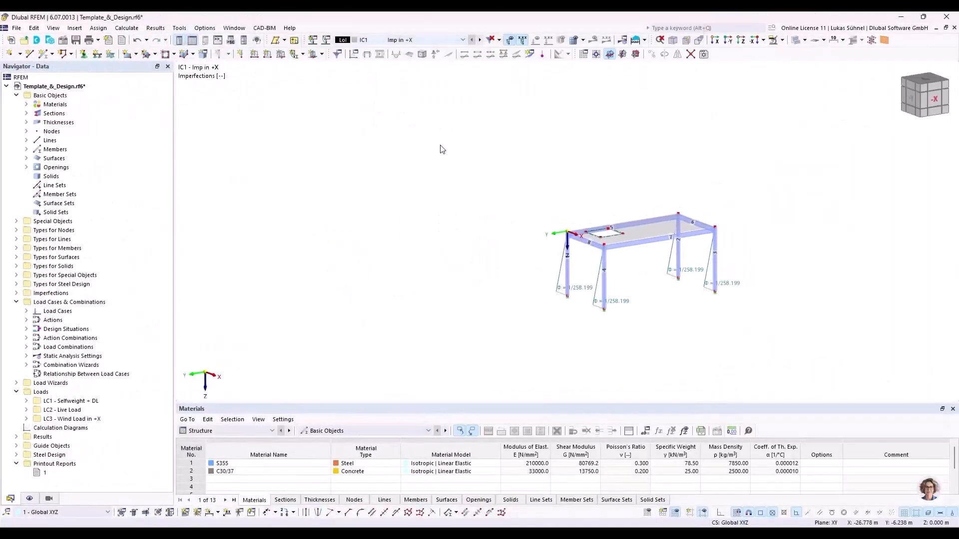
pyautogui.scroll(5, 710, 275)
pyautogui.moveTo(495, 235); pyautogui.dragTo(422, 235, button='middle')
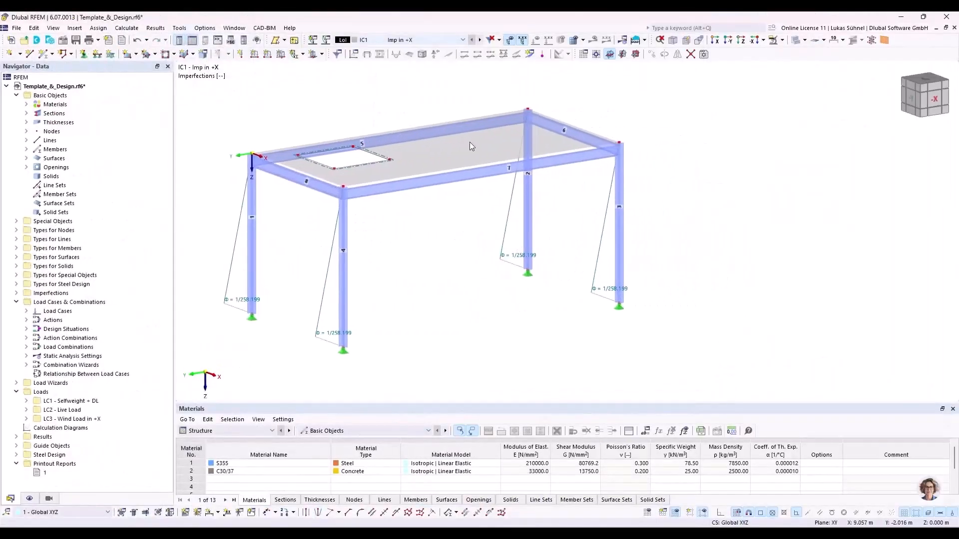
pyautogui.click(456, 42)
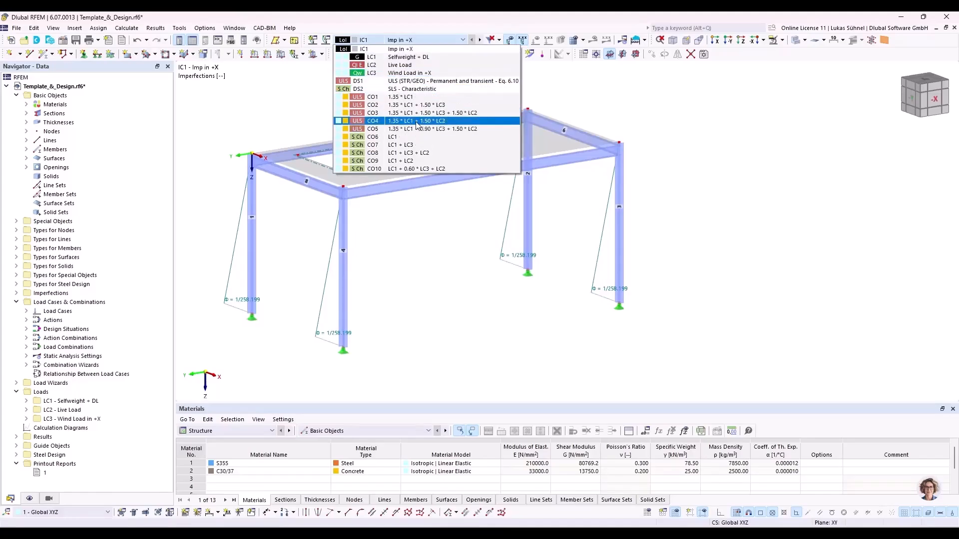
pyautogui.click(333, 114)
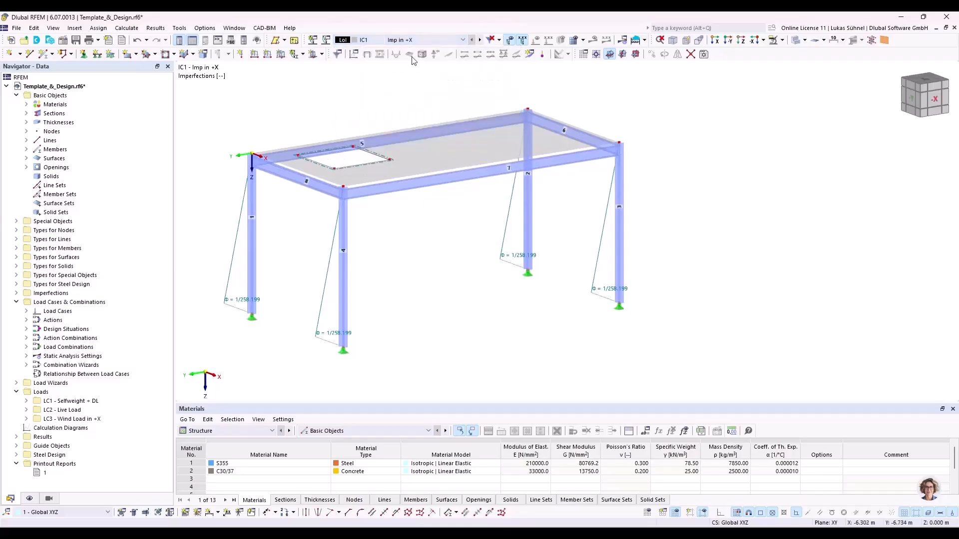
pyautogui.click(479, 40)
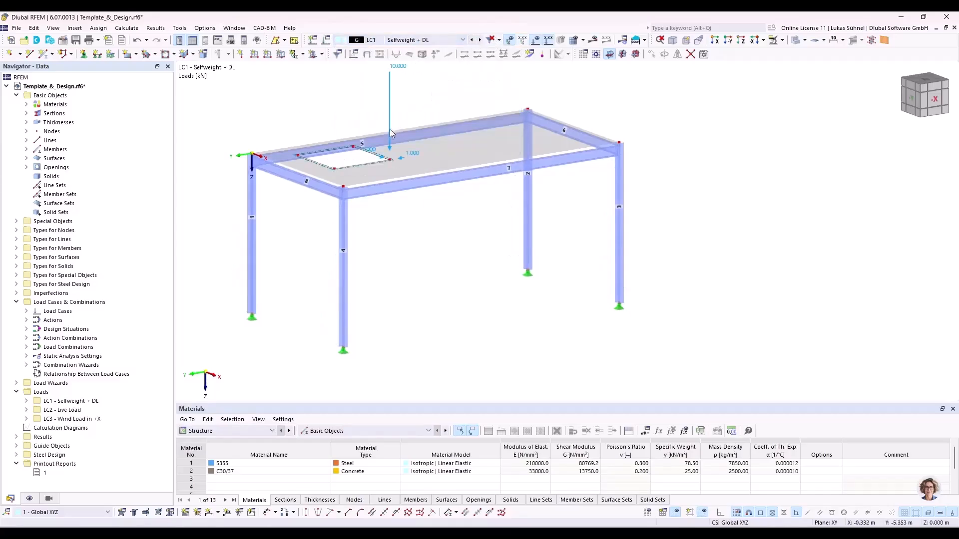
pyautogui.click(480, 40)
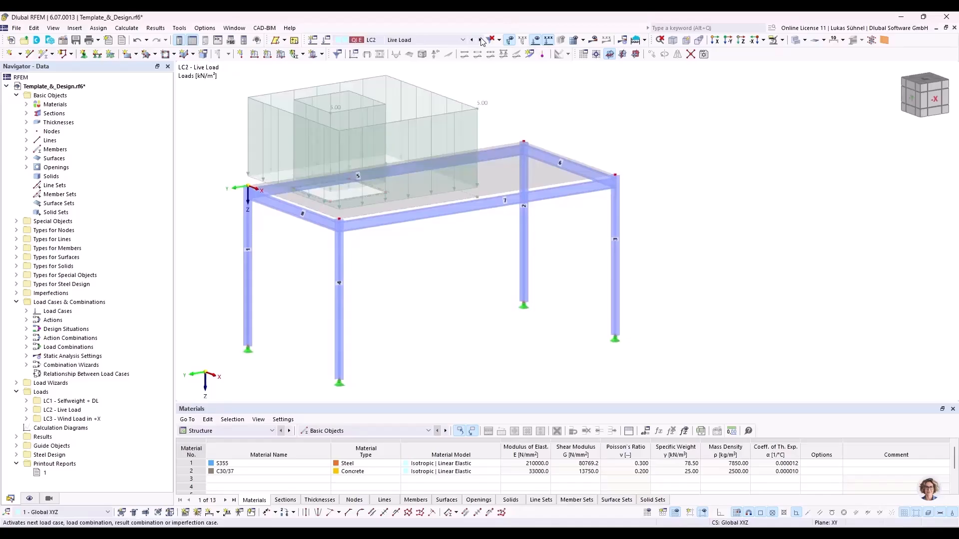
pyautogui.click(481, 40)
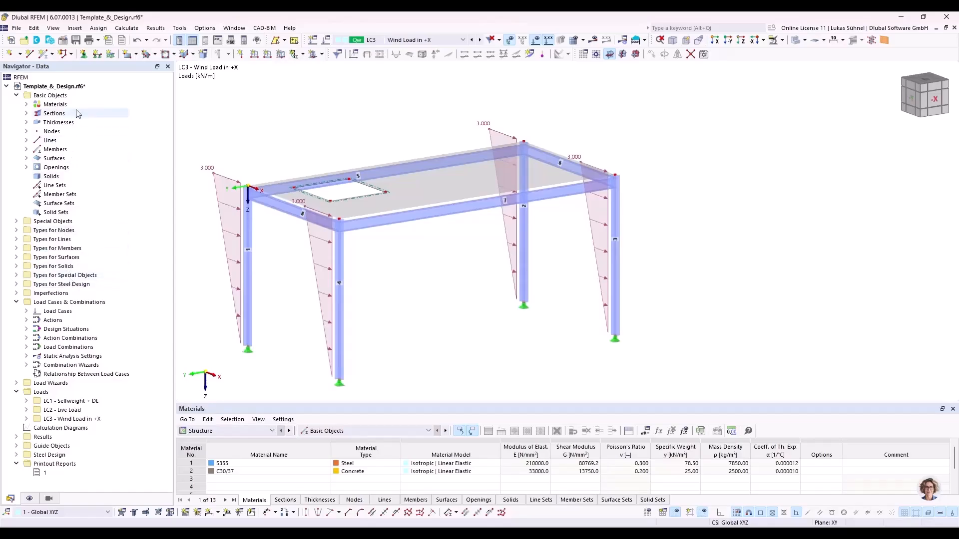
# - Check the activated add-ons and the first page of standards in the model's base data, leaving everything unedited
pyautogui.rightClick(74, 87)
pyautogui.click(100, 94)
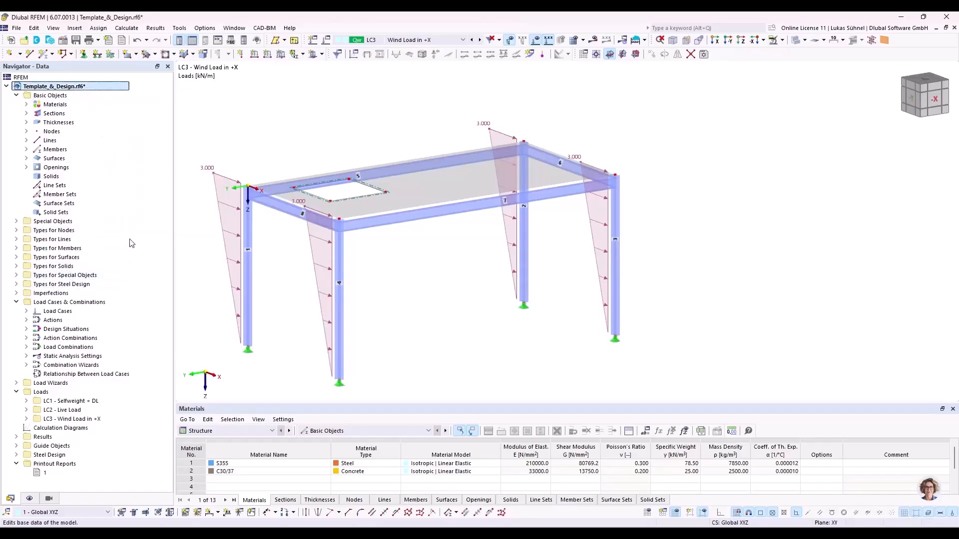
pyautogui.click(269, 80)
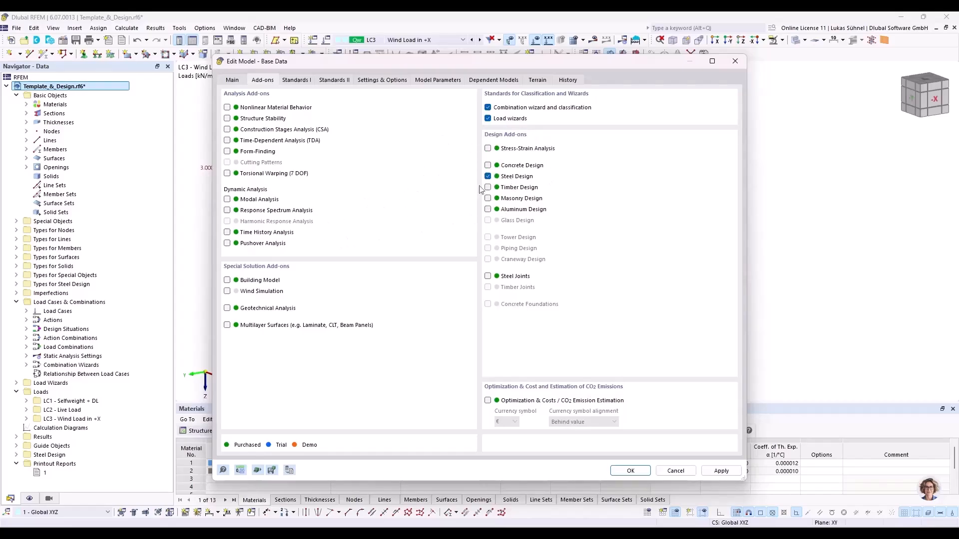
pyautogui.click(291, 80)
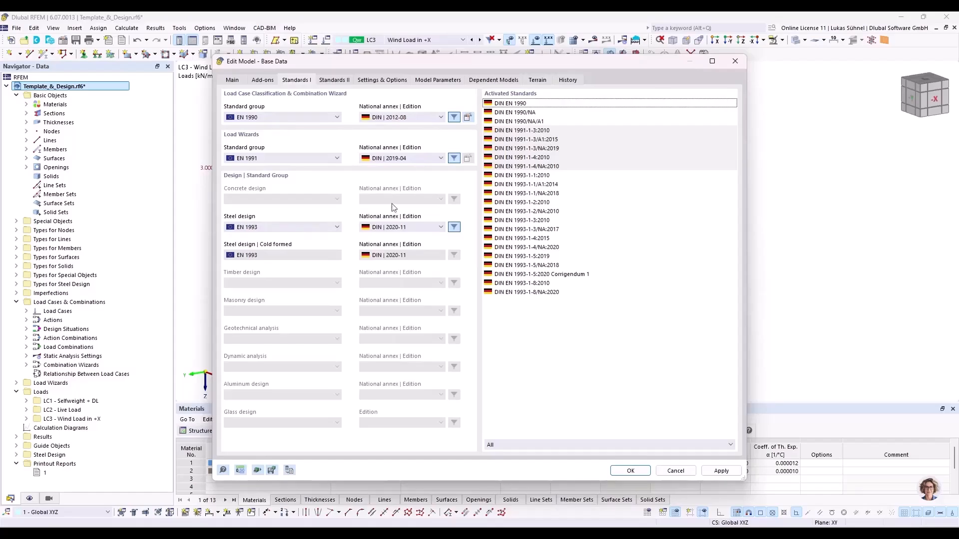
pyautogui.click(680, 472)
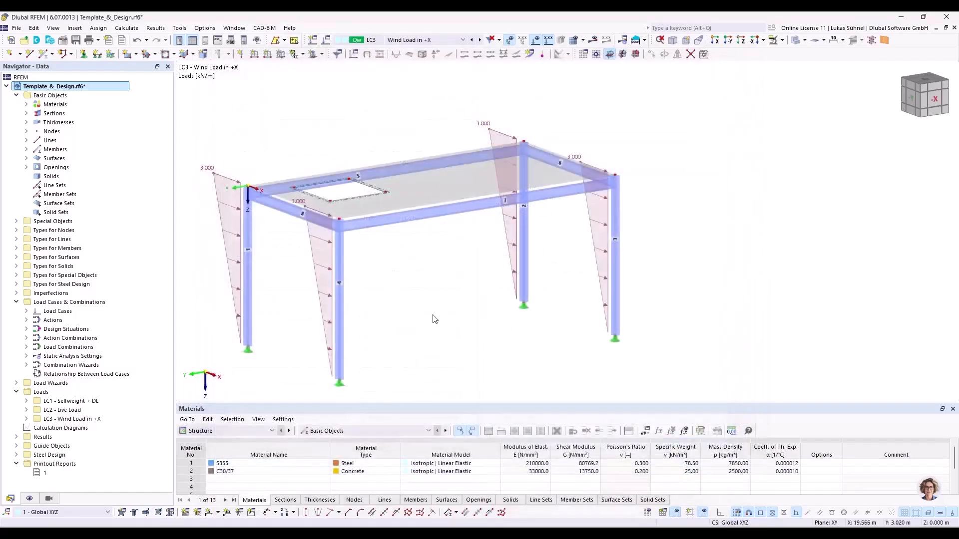
# - Expand the effective lengths in the steel design types and select the Single Span Beam definition
pyautogui.click(17, 284)
pyautogui.scroll(-1, 20, 279)
pyautogui.click(27, 275)
pyautogui.scroll(-1, 50, 270)
pyautogui.click(85, 266)
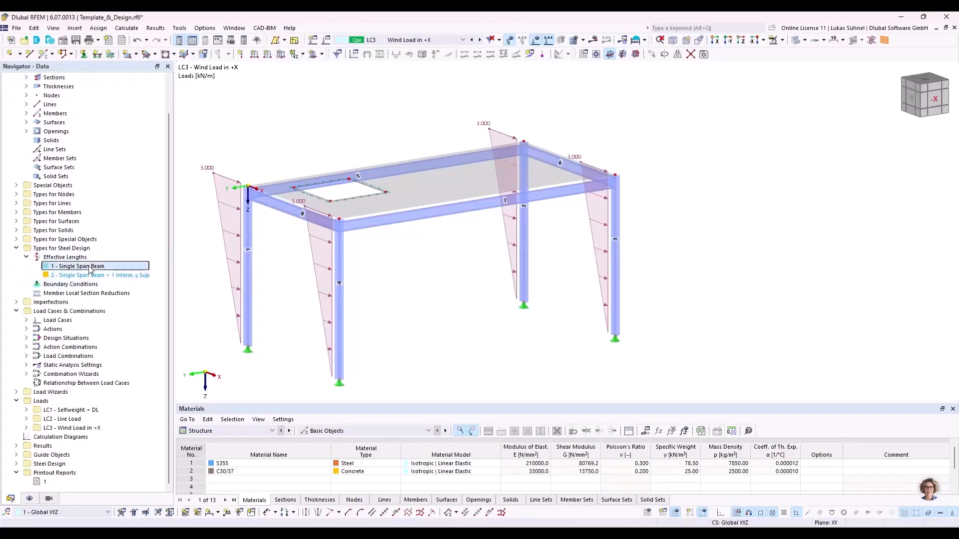
# - Inspect the effective lengths assigned to beam member 7 in its design types and close its properties without editing
pyautogui.doubleClick(375, 228)
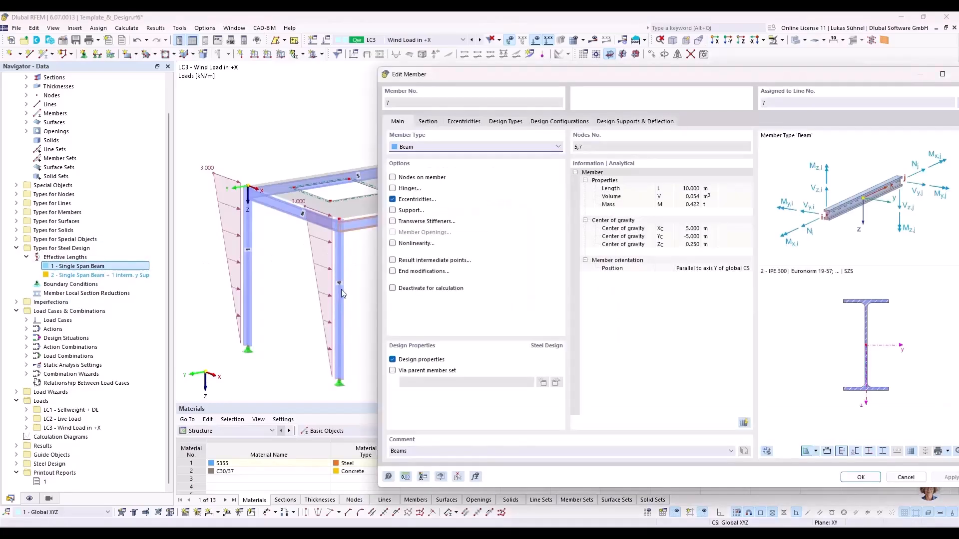
pyautogui.click(504, 122)
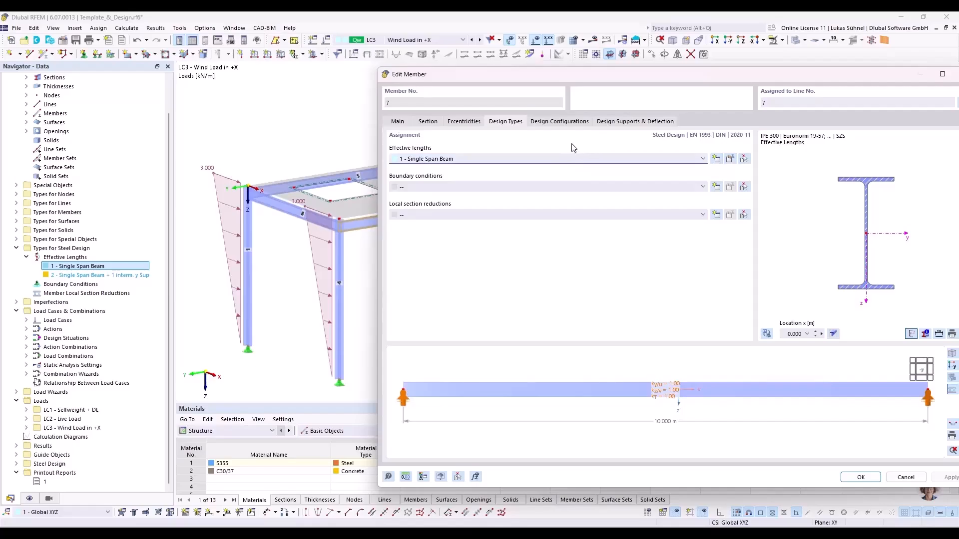
pyautogui.click(912, 476)
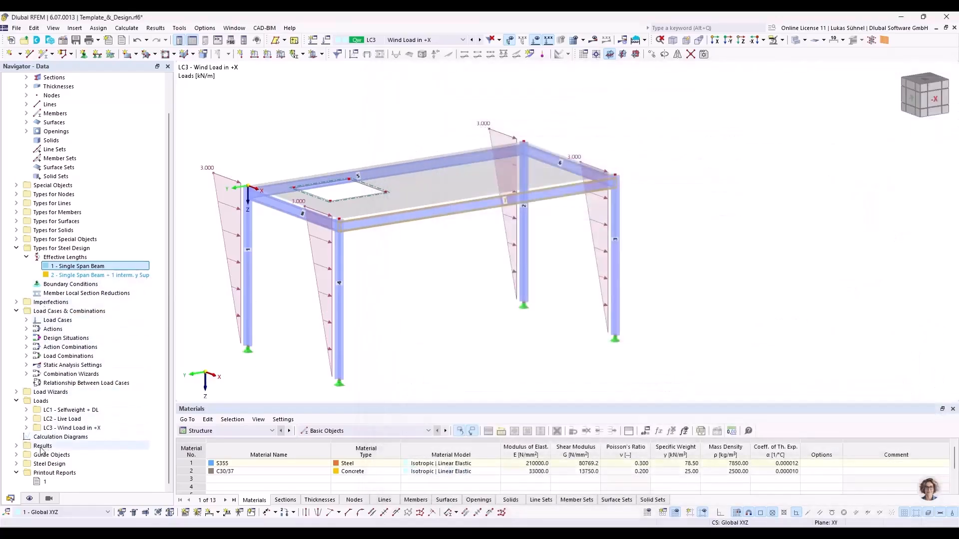
# - Expand the steel design ultimate configurations and select each in turn to see which members it is assigned to
pyautogui.click(17, 464)
pyautogui.scroll(-3, 30, 444)
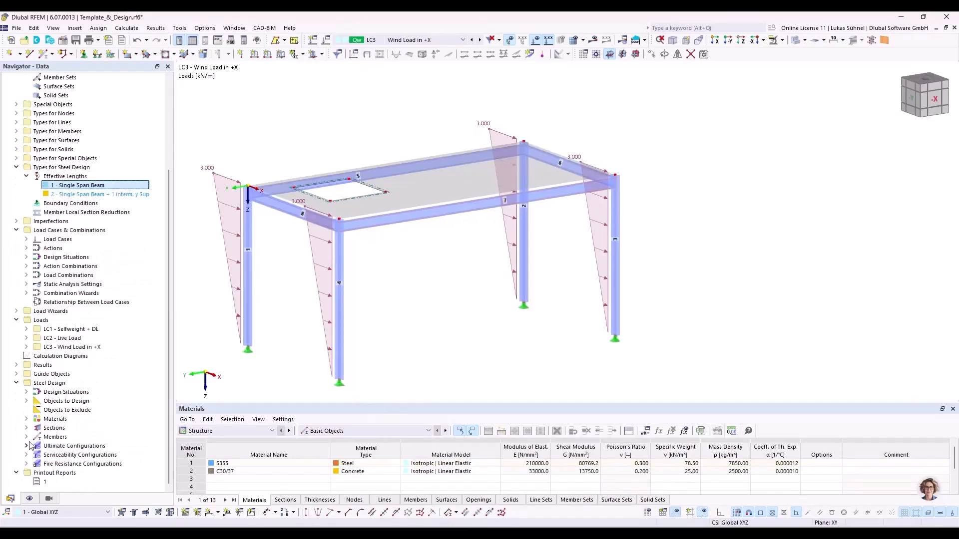
pyautogui.click(26, 446)
pyautogui.scroll(-1, 31, 446)
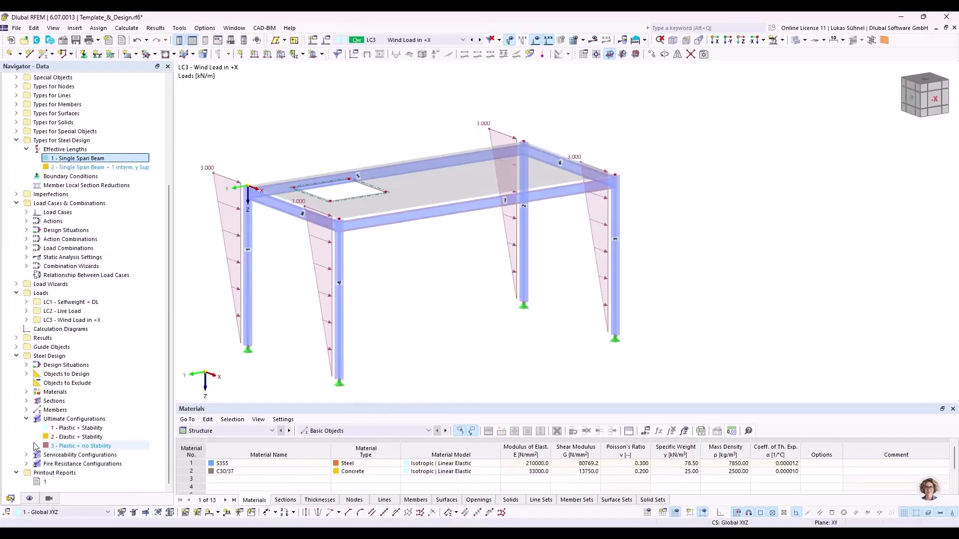
pyautogui.click(76, 428)
pyautogui.click(78, 437)
pyautogui.click(80, 446)
pyautogui.click(90, 438)
pyautogui.click(91, 428)
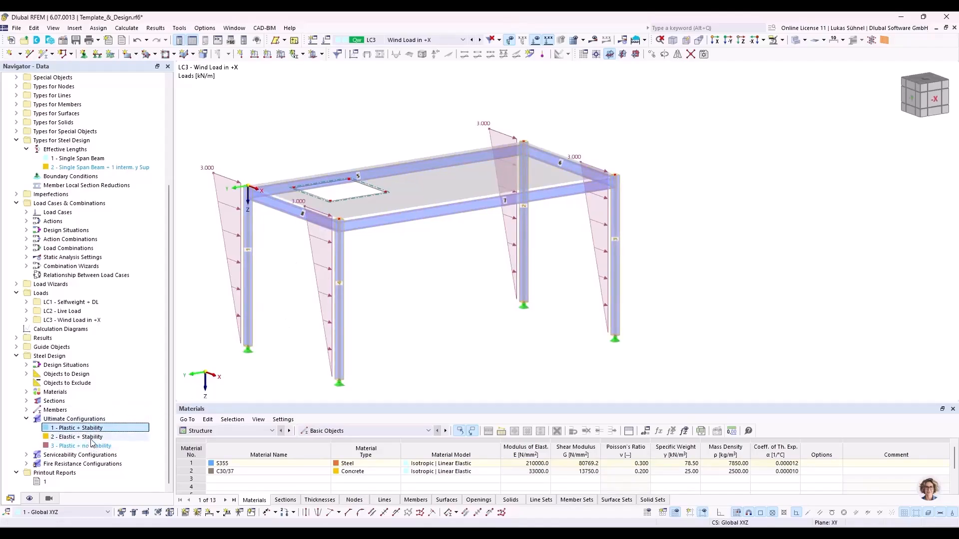
pyautogui.click(92, 438)
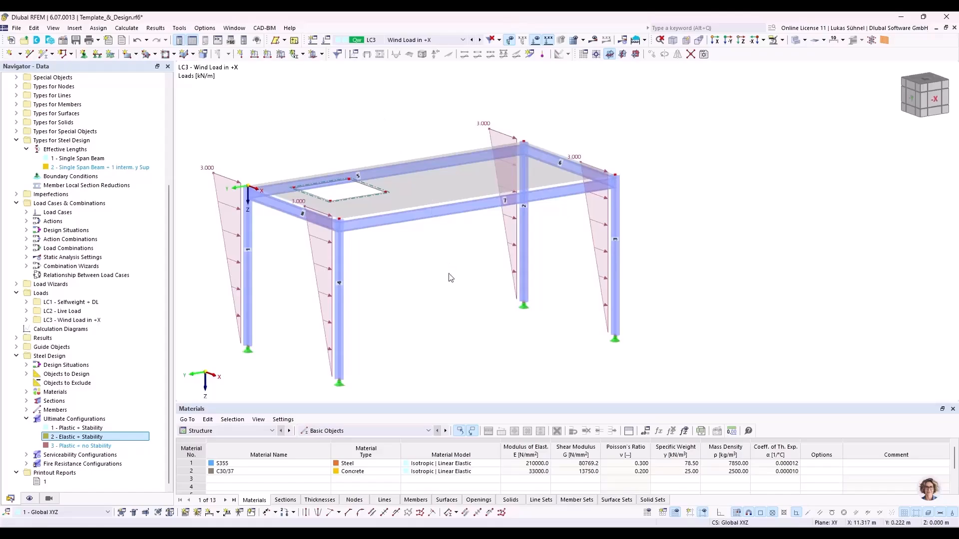
# - Calculate all load cases, combinations and steel design checks of the model
pyautogui.moveTo(437, 274); pyautogui.dragTo(446, 247, button='middle')
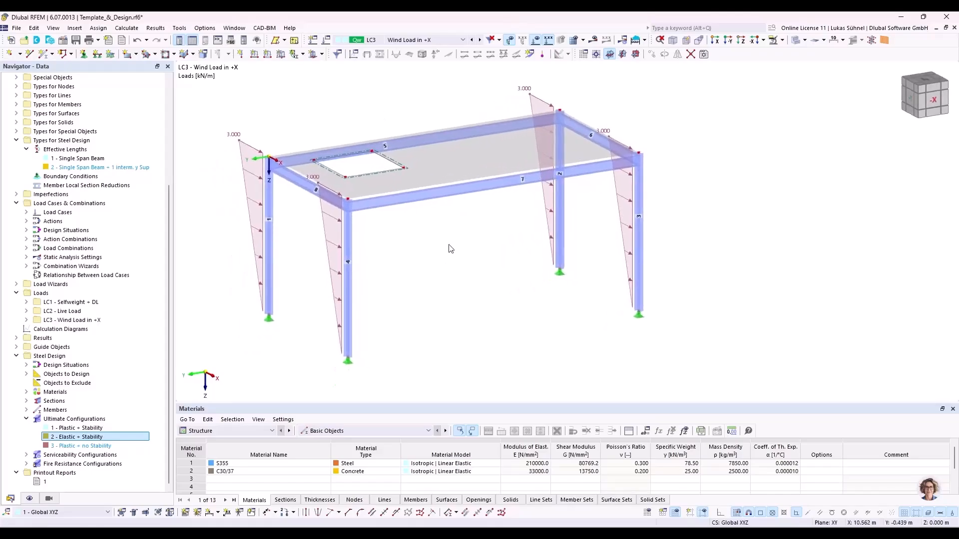
pyautogui.click(646, 41)
pyautogui.click(657, 63)
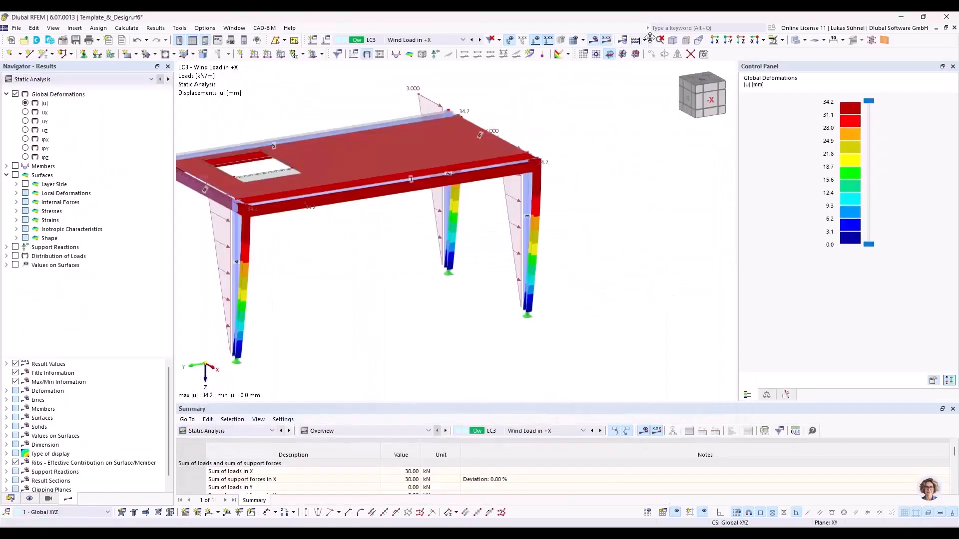
pyautogui.click(645, 40)
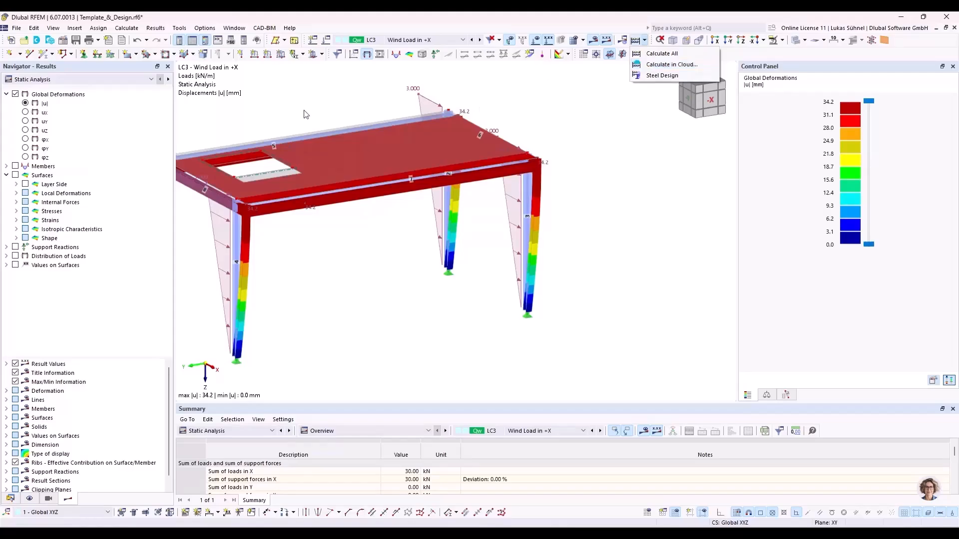
# - Examine the deformed frame, return to the model data tree, enlarge the results table and switch it to Steel Design
pyautogui.moveTo(342, 95); pyautogui.dragTo(415, 151, button='middle')
pyautogui.scroll(-1, 385, 124)
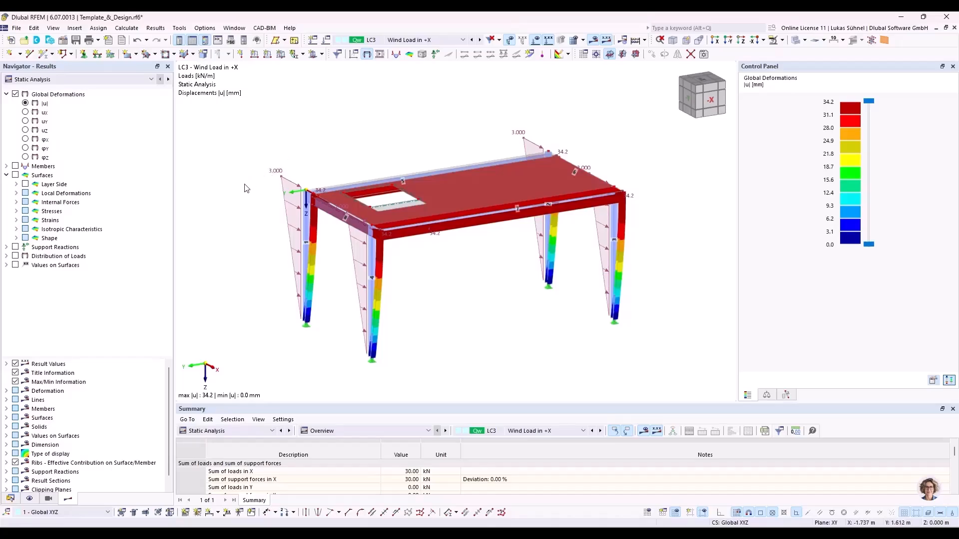
pyautogui.keyDown('ctrl'); pyautogui.moveTo(204, 173); pyautogui.dragTo(192, 210, button='middle'); pyautogui.keyUp('ctrl')
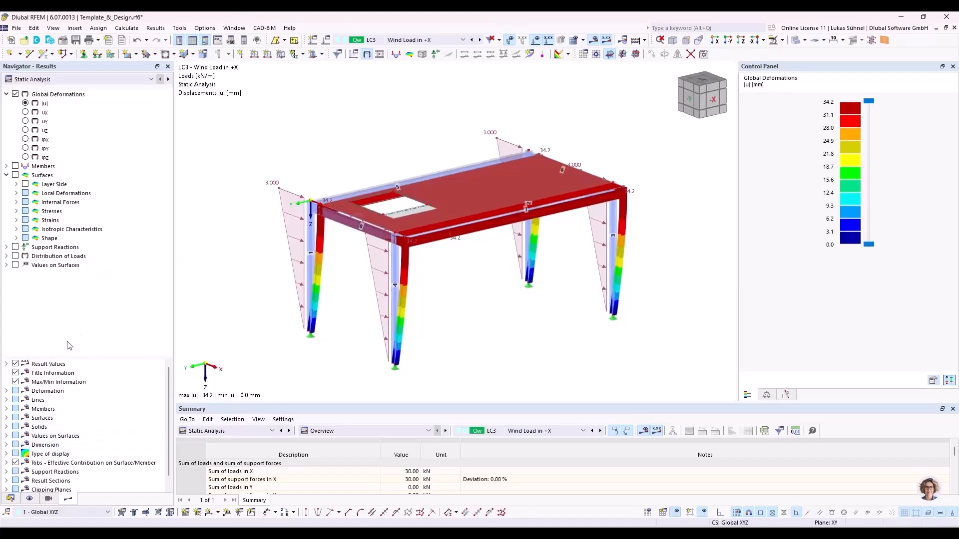
pyautogui.click(11, 499)
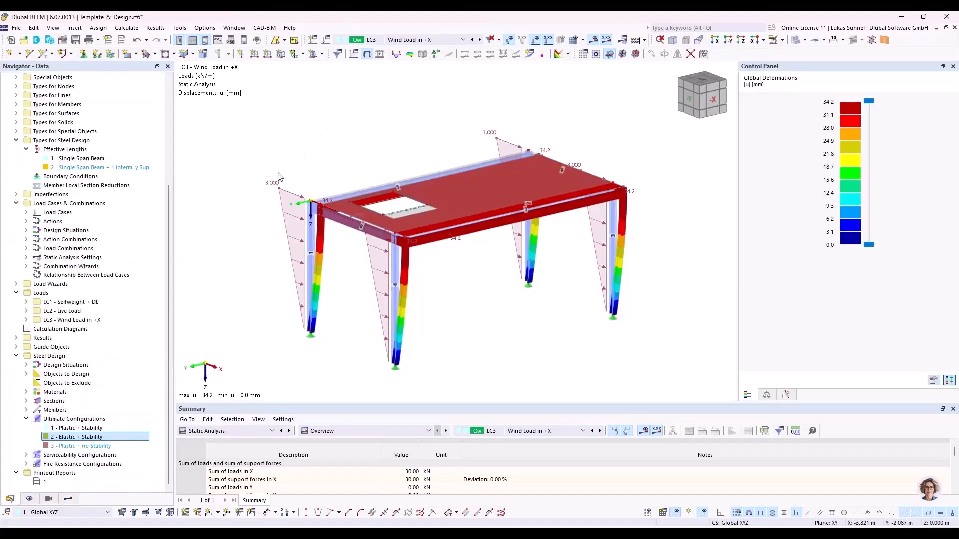
pyautogui.moveTo(257, 403); pyautogui.dragTo(245, 318)
pyautogui.click(240, 347)
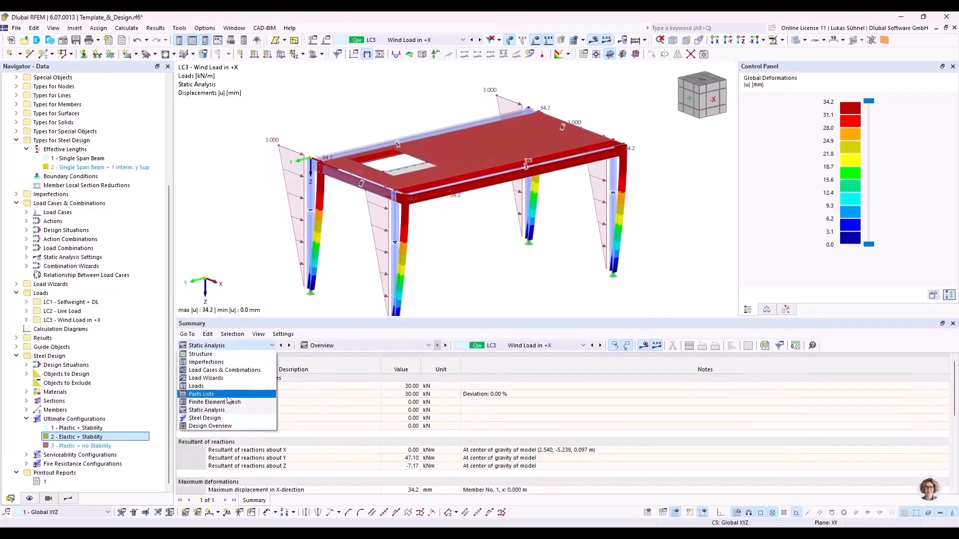
pyautogui.click(222, 421)
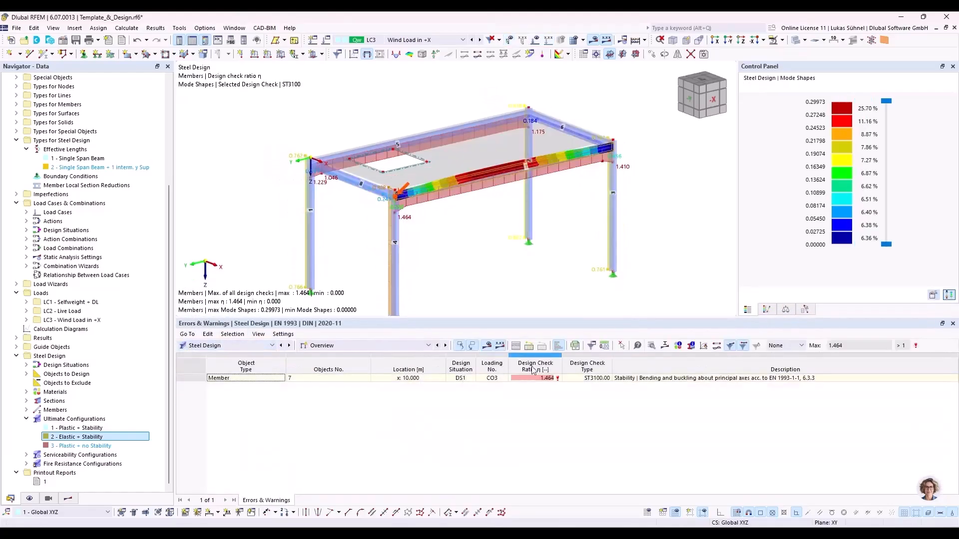
# - List the steel design ratios on members and examine the design checks in the table and on the frame
pyautogui.click(427, 346)
pyautogui.click(394, 373)
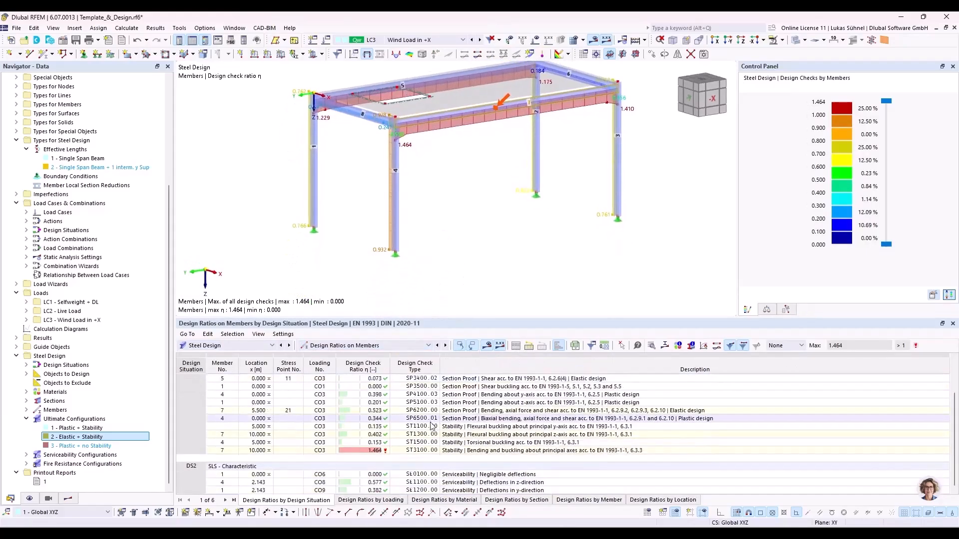
pyautogui.keyDown('ctrl'); pyautogui.moveTo(449, 221); pyautogui.dragTo(479, 240, button='middle'); pyautogui.keyUp('ctrl')
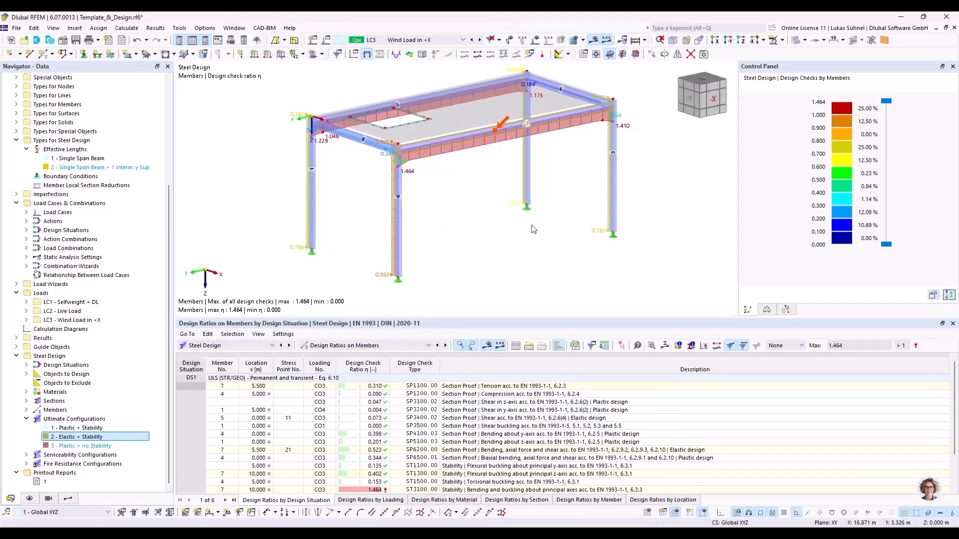
pyautogui.moveTo(534, 230); pyautogui.dragTo(444, 207, button='middle')
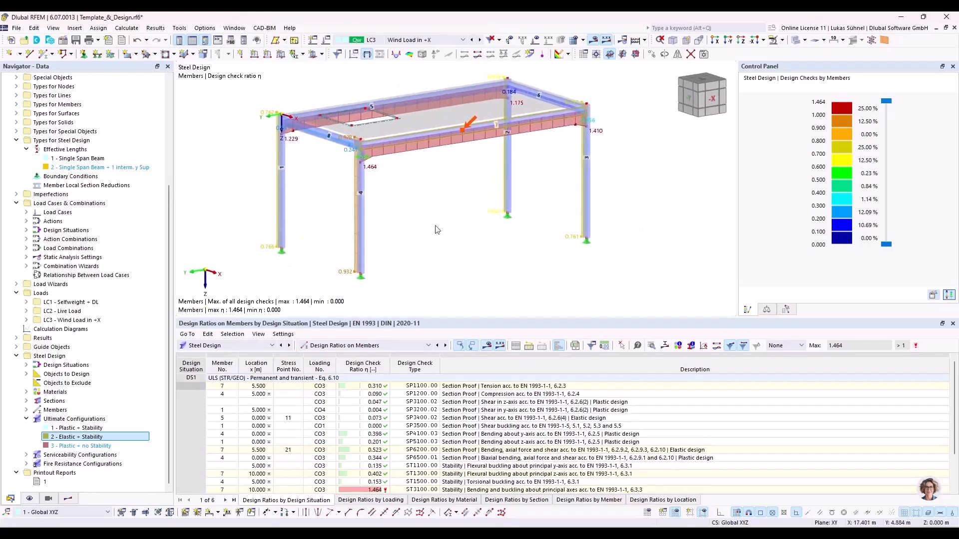
# - Open printout report 1 and go to its Profile Overview section
pyautogui.doubleClick(43, 483)
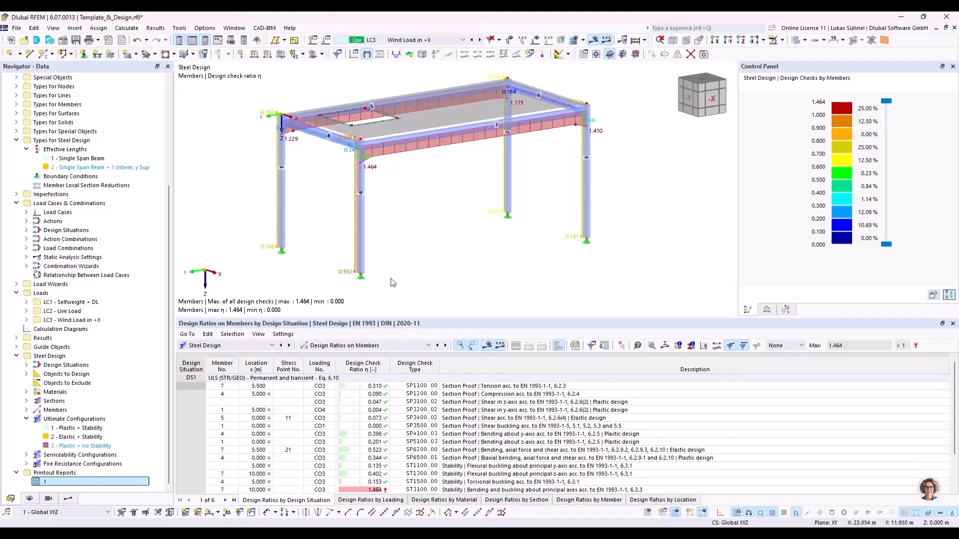
pyautogui.moveTo(194, 533)
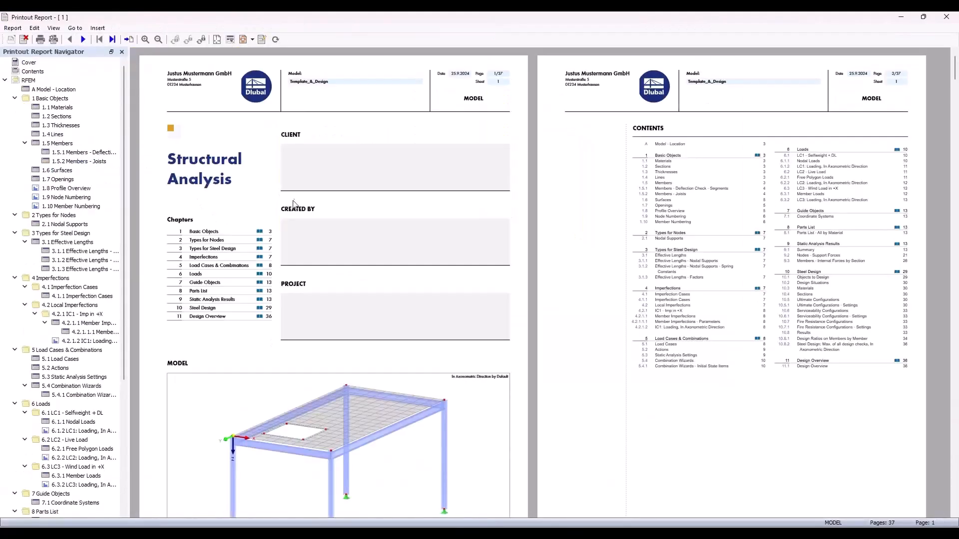
pyautogui.click(78, 189)
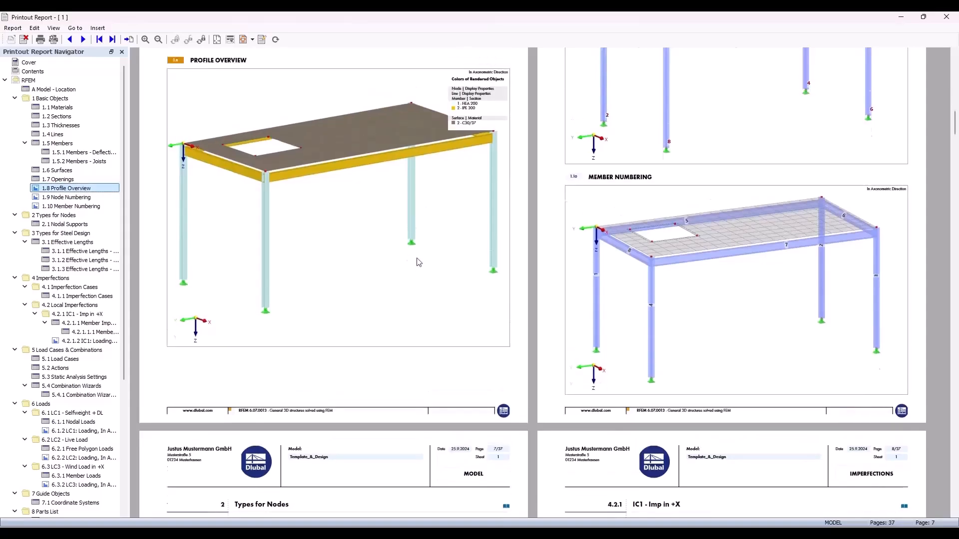
# - Look over the profile overview and numbering figures, and go to the IC1 imperfection loading figure and the load case tables
pyautogui.scroll(1, 394, 247)
pyautogui.scroll(1, 395, 247)
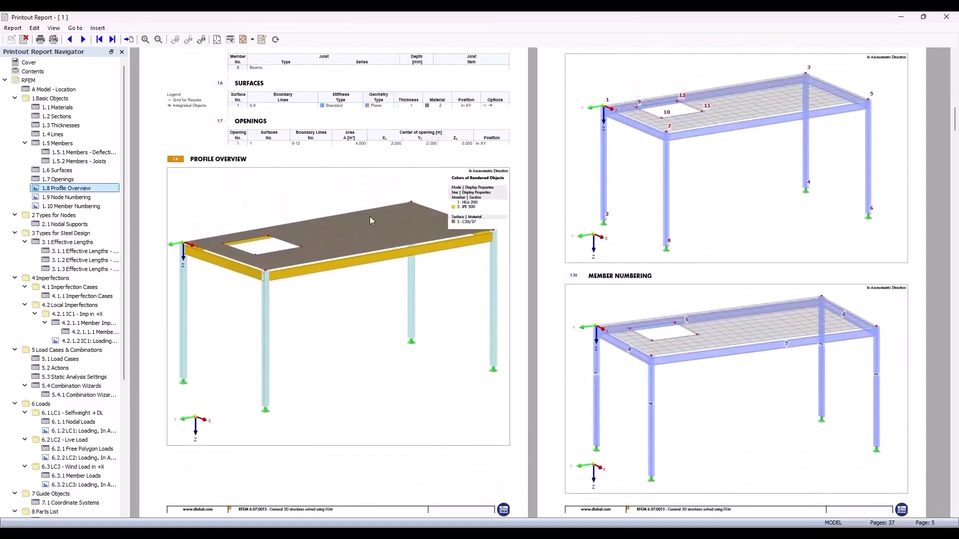
pyautogui.keyDown('ctrl'); pyautogui.scroll(-2, 369, 217); pyautogui.keyUp('ctrl')
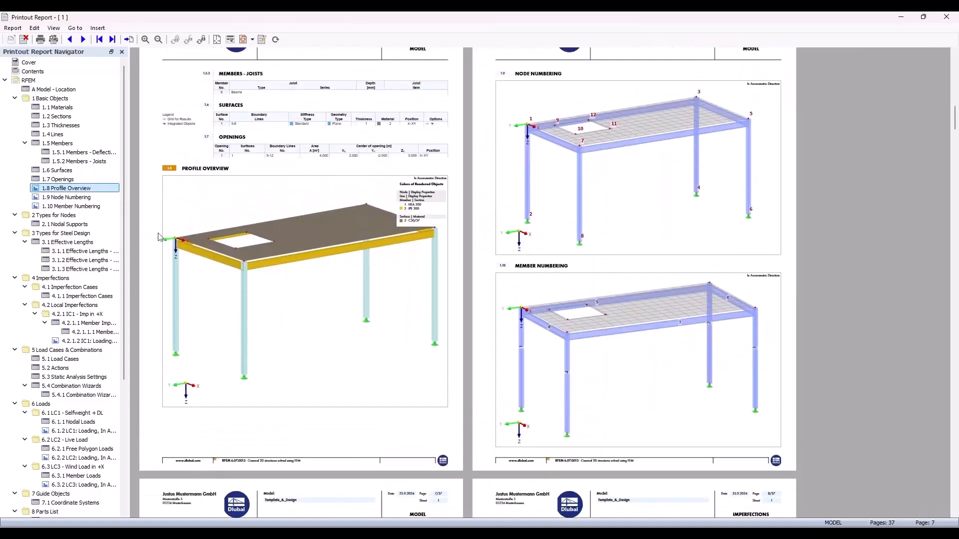
pyautogui.click(97, 343)
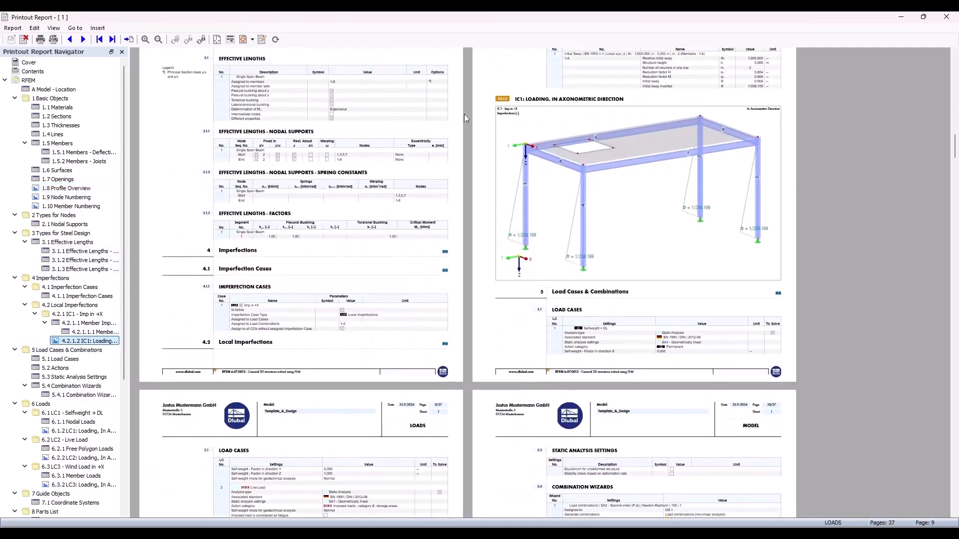
pyautogui.scroll(-3, 360, 326)
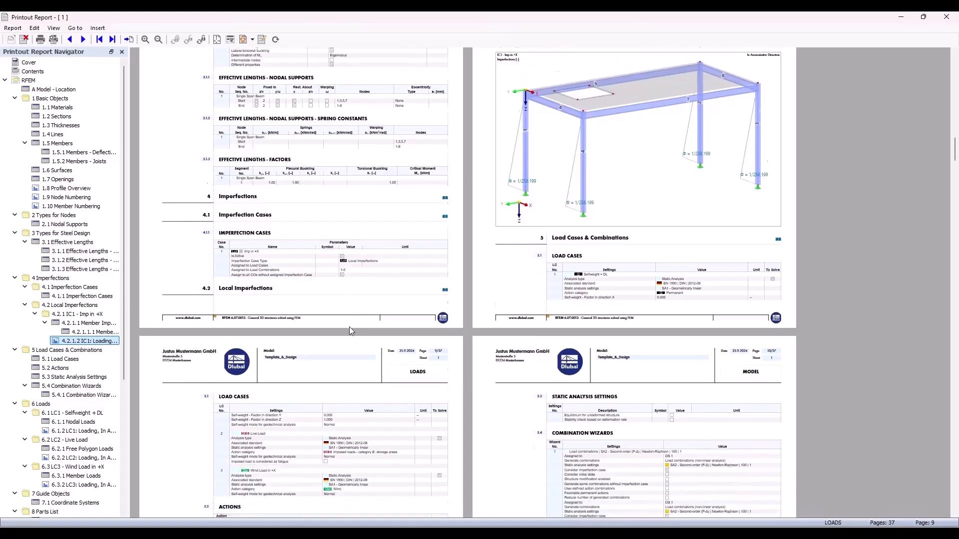
pyautogui.scroll(-5, 80, 336)
# - Review the LC1 to LC3 loading sections in the report and go to the Steel Design results figure of maximum design checks
pyautogui.click(80, 296)
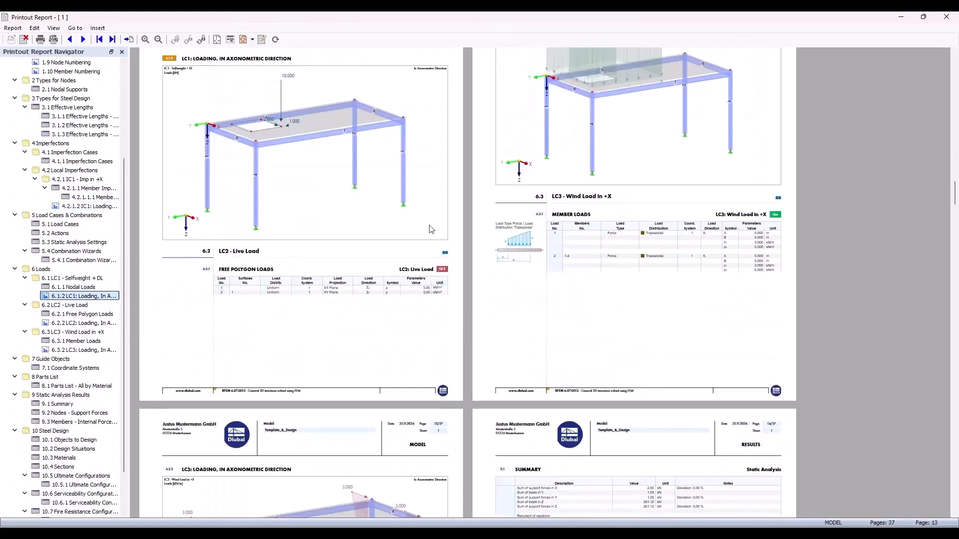
pyautogui.scroll(-5, 580, 153)
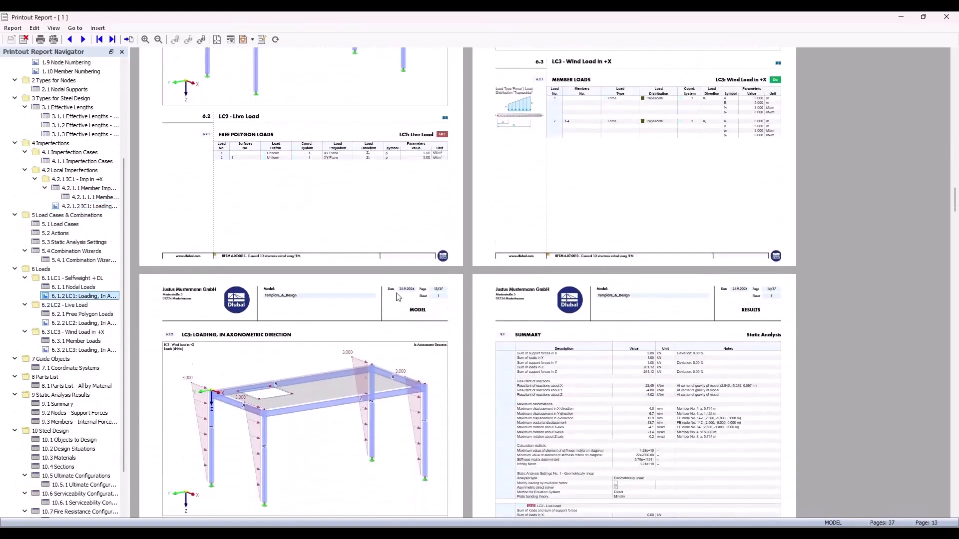
pyautogui.scroll(-2, 79, 475)
pyautogui.click(83, 494)
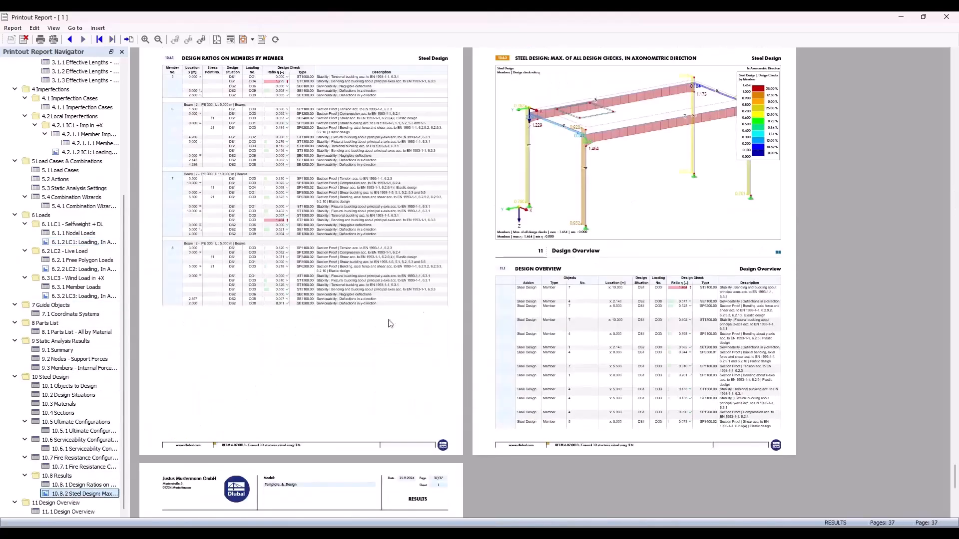
# - Close the printout report and the Template_&_Design model, and place the empty RFEM window beside Grasshopper
pyautogui.click(942, 20)
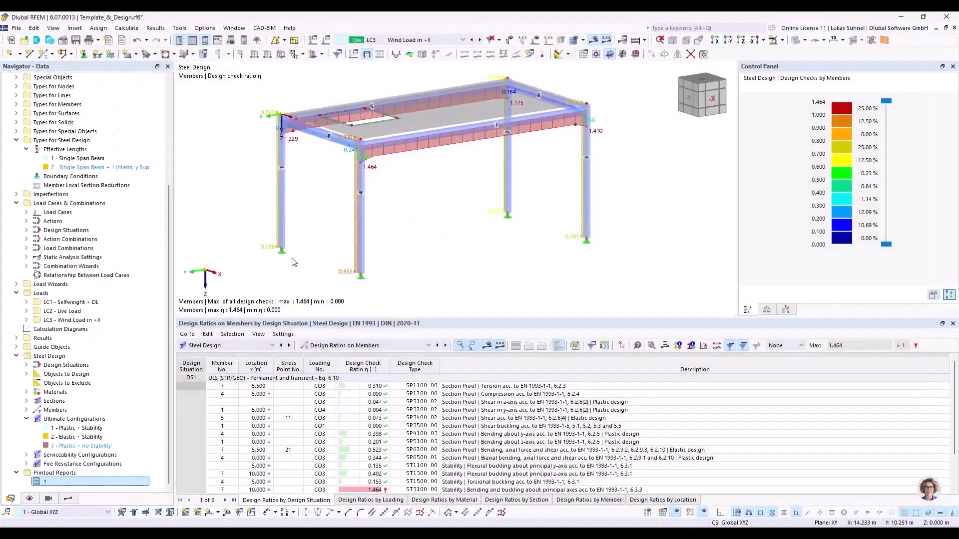
pyautogui.scroll(-1, 247, 198)
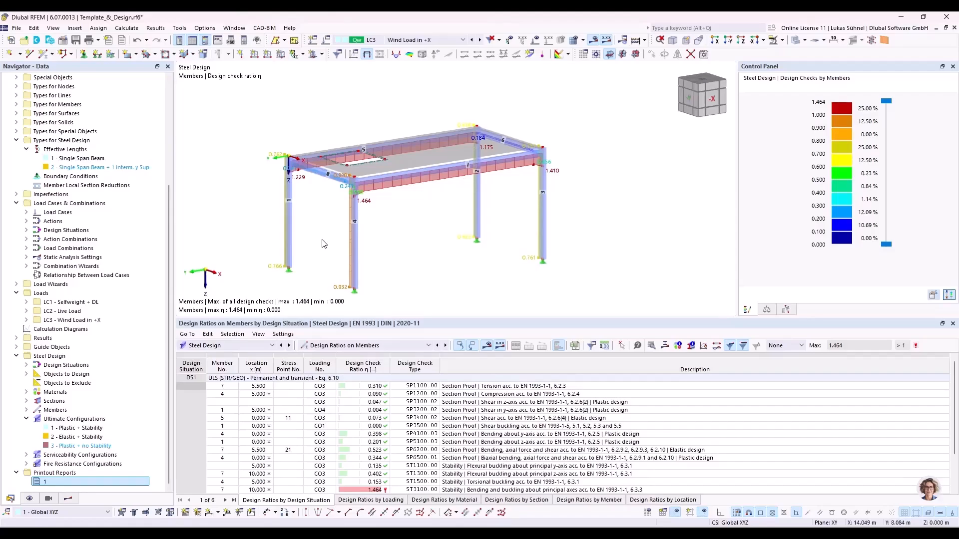
pyautogui.keyDown('ctrl'); pyautogui.moveTo(466, 222); pyautogui.dragTo(439, 250, button='middle'); pyautogui.keyUp('ctrl')
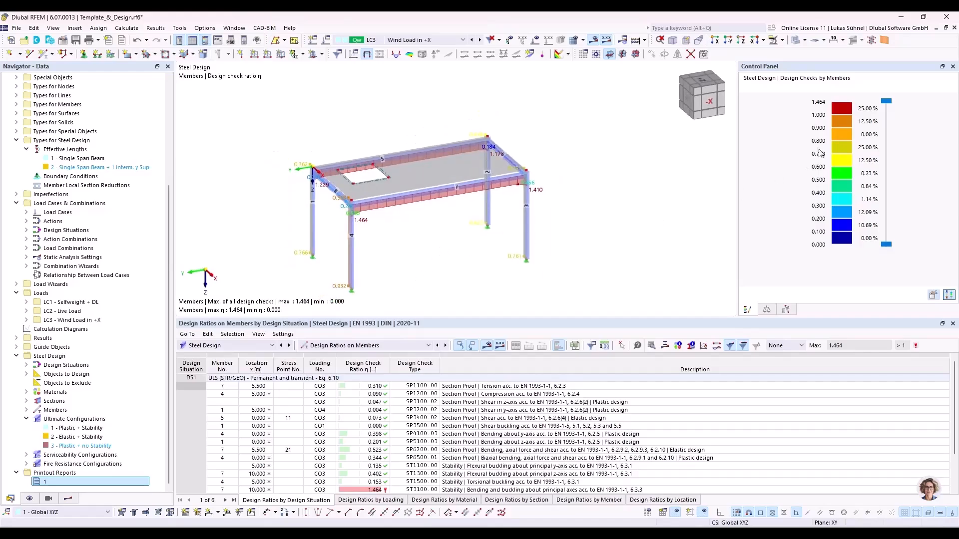
pyautogui.click(955, 27)
pyautogui.click(521, 316)
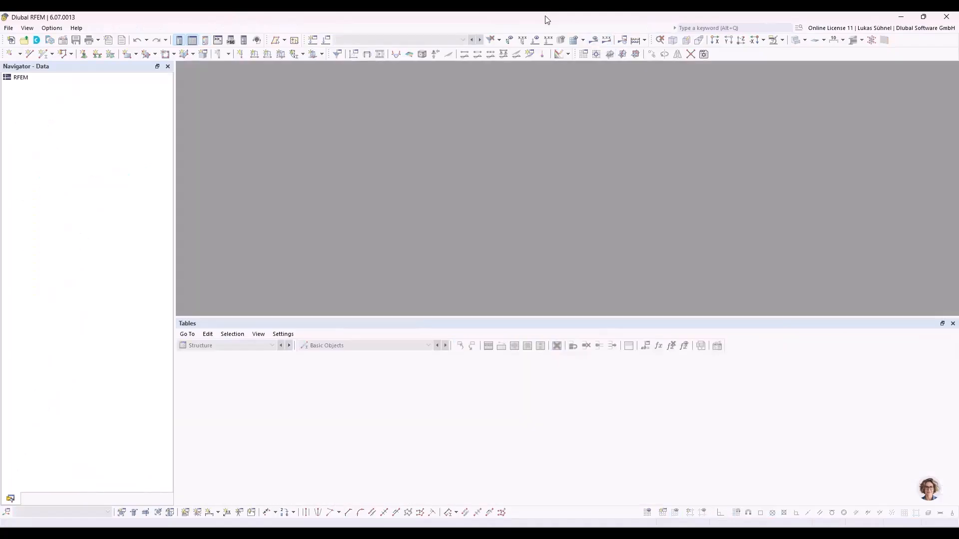
pyautogui.moveTo(545, 16); pyautogui.dragTo(957, 85)
# - Switch to Grasshopper and close the 03_Templates_and_Design-Add-ons definition
pyautogui.scroll(-1, 175, 209)
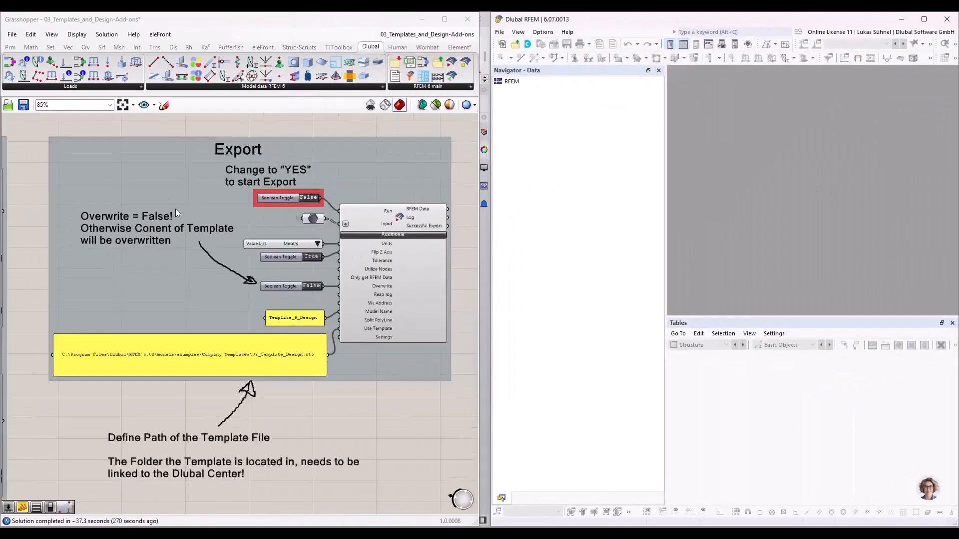
pyautogui.scroll(-1, 175, 208)
pyautogui.click(13, 34)
pyautogui.click(457, 36)
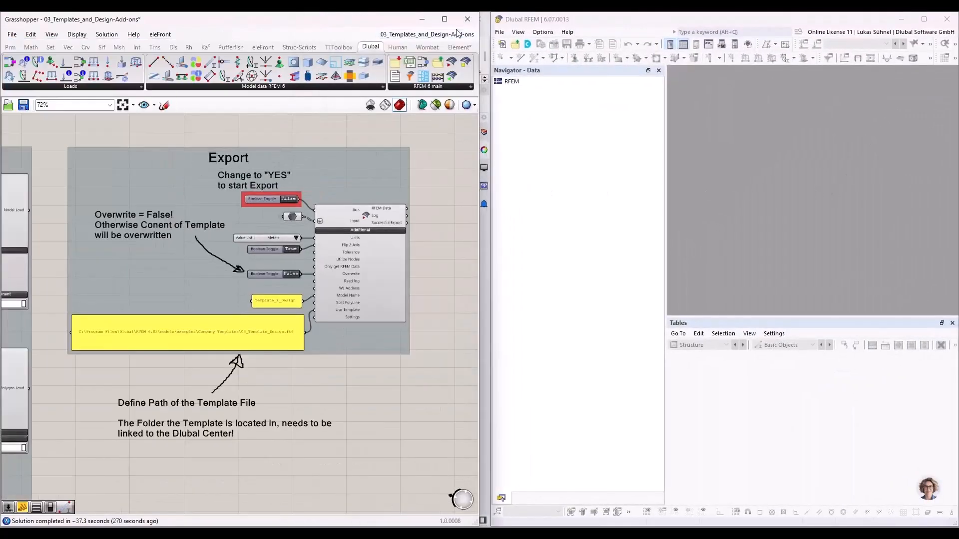
pyautogui.click(477, 98)
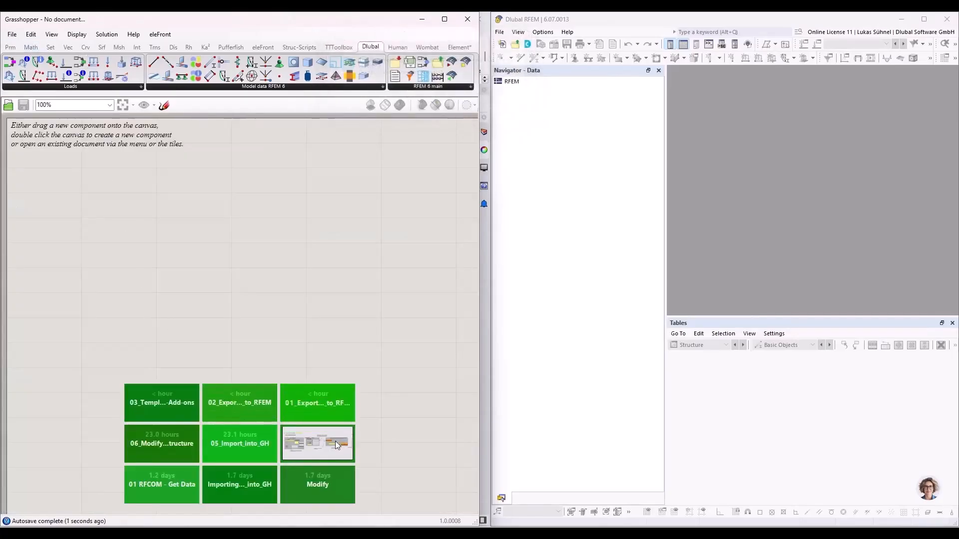
# - Open the 04_Mesh_Analysis_Results definition from the recent files and maximize the Grasshopper window
pyautogui.click(335, 439)
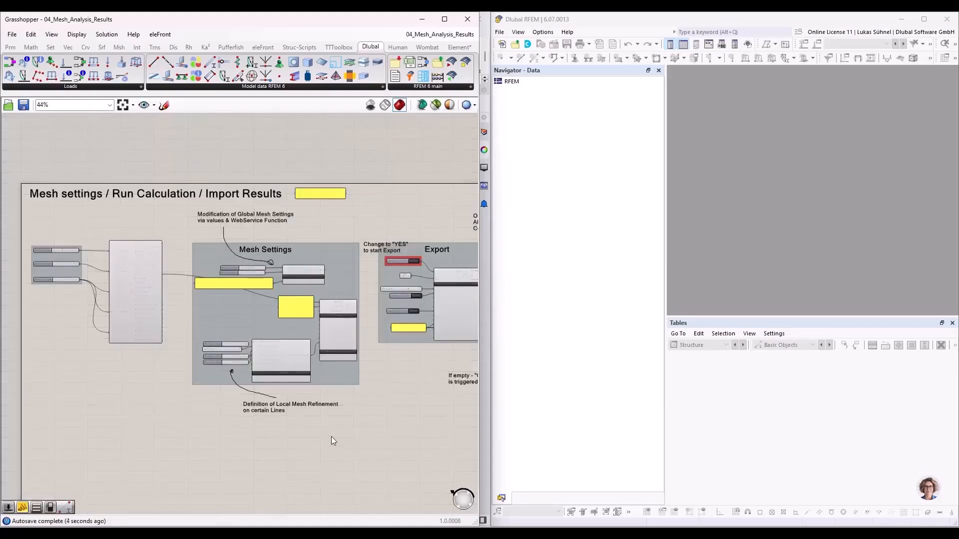
pyautogui.click(444, 19)
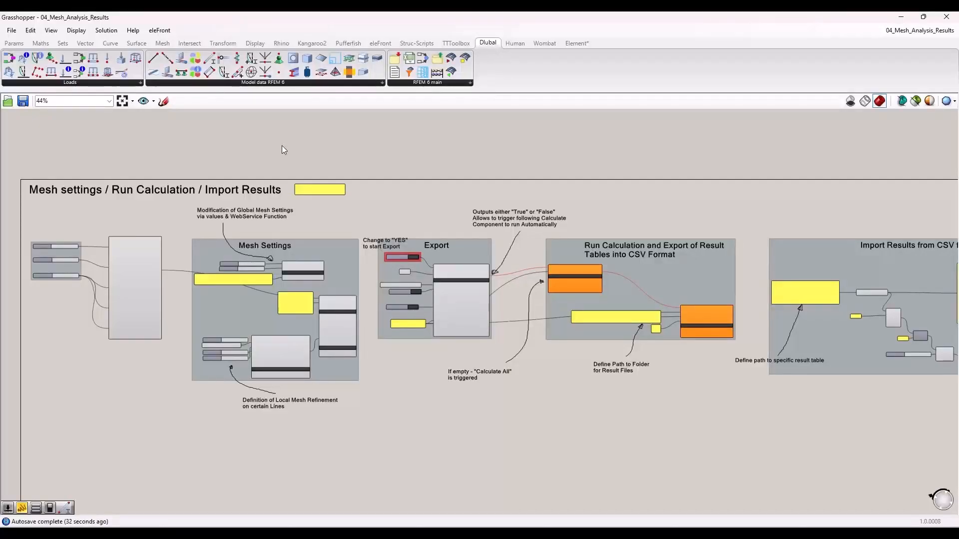
pyautogui.scroll(-1, 238, 134)
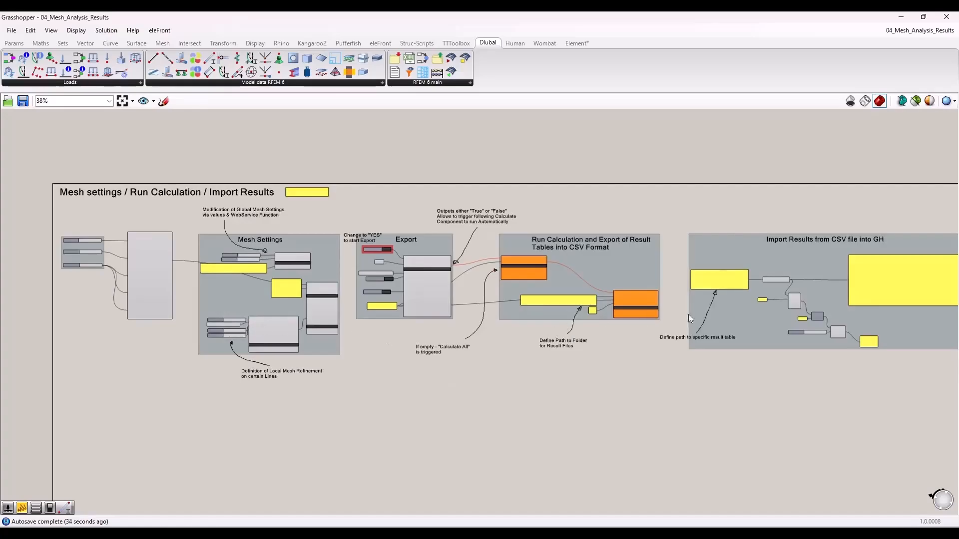
# - Open the model cluster beside the surface and column sliders, inspect its contents and return to the main definition
pyautogui.scroll(5, 127, 275)
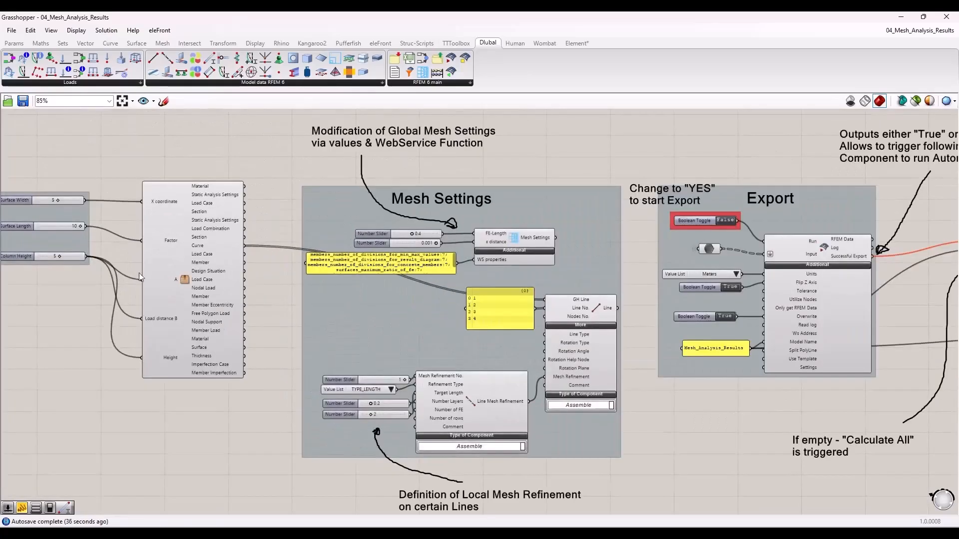
pyautogui.moveTo(188, 243); pyautogui.dragTo(270, 256, button='right')
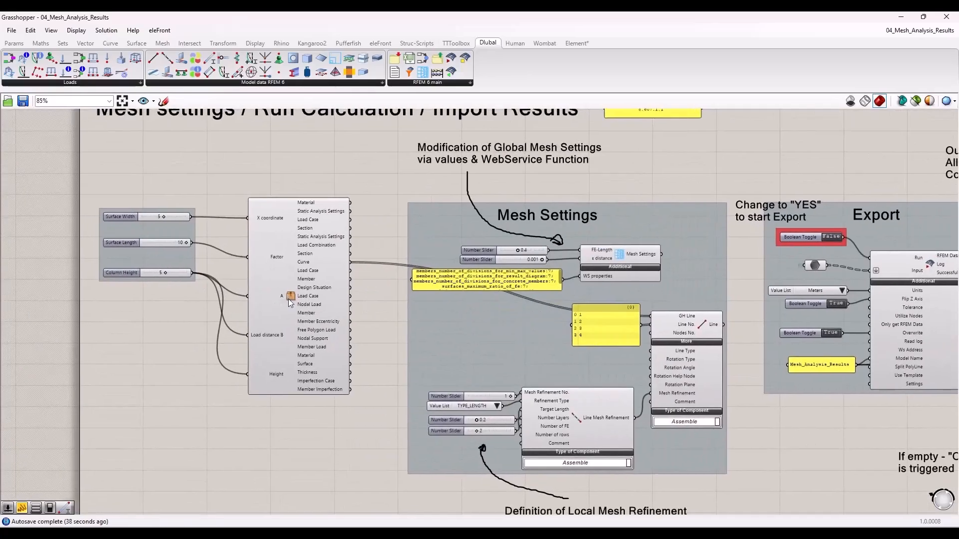
pyautogui.doubleClick(290, 297)
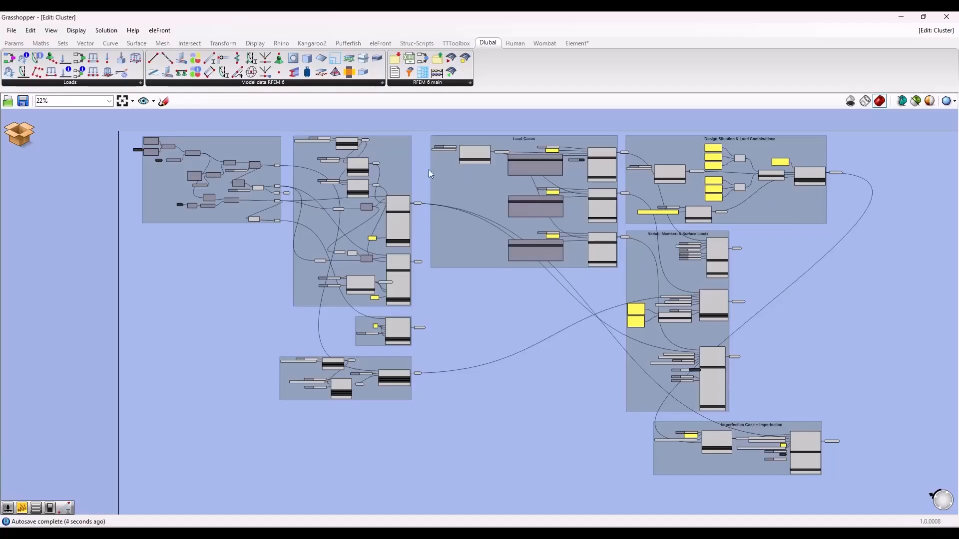
pyautogui.moveTo(16, 132)
pyautogui.click(44, 156)
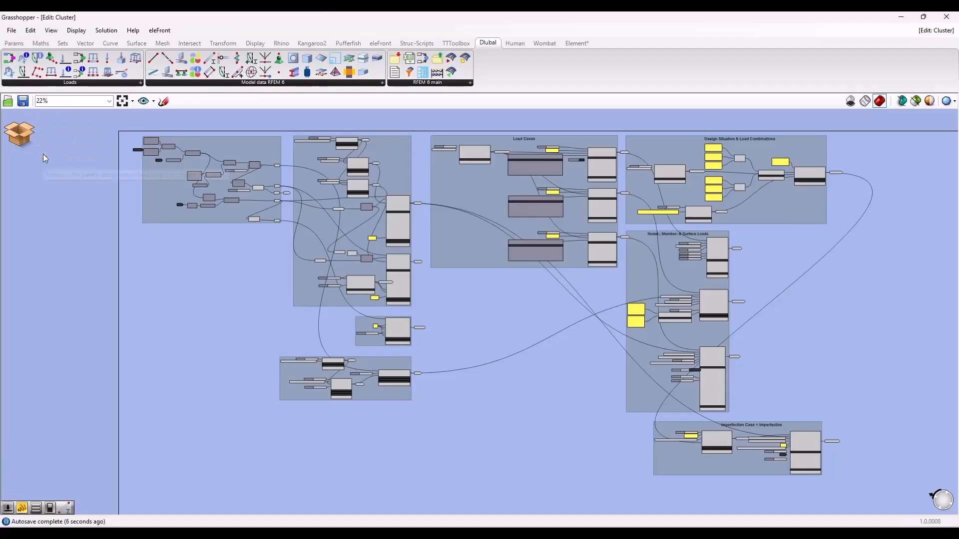
# - Examine the Mesh Settings group, including the global Mesh Settings component and the local line mesh refinement
pyautogui.scroll(-3, 258, 183)
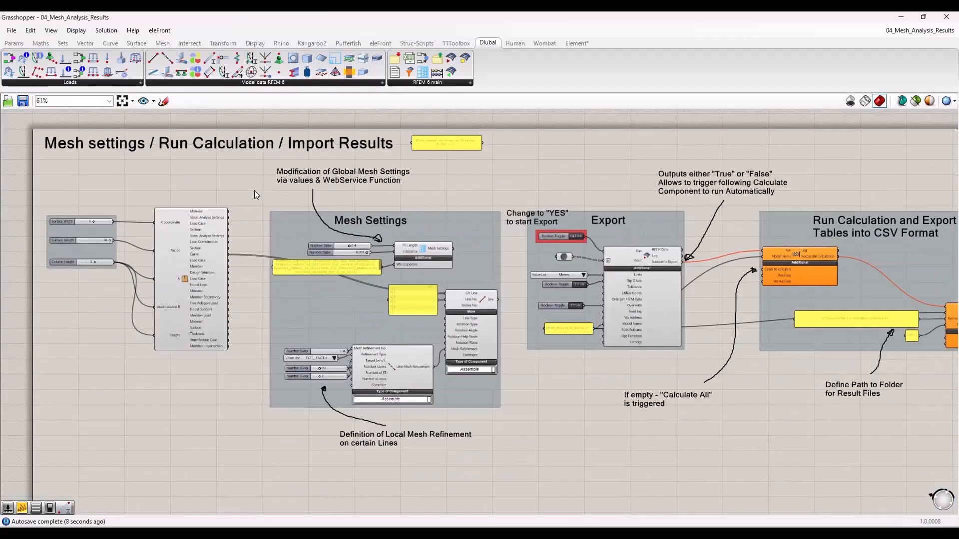
pyautogui.moveTo(256, 190); pyautogui.dragTo(140, 185, button='right')
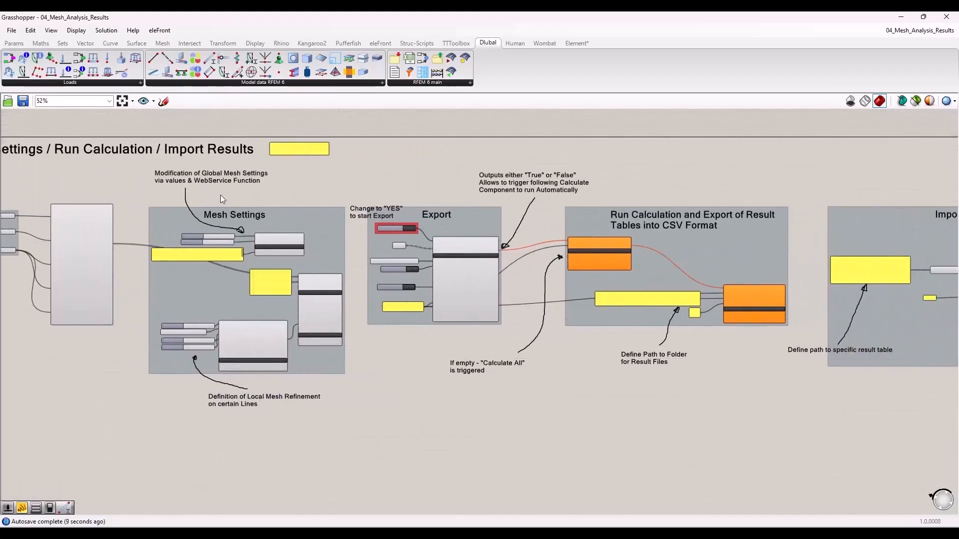
pyautogui.scroll(2, 206, 210)
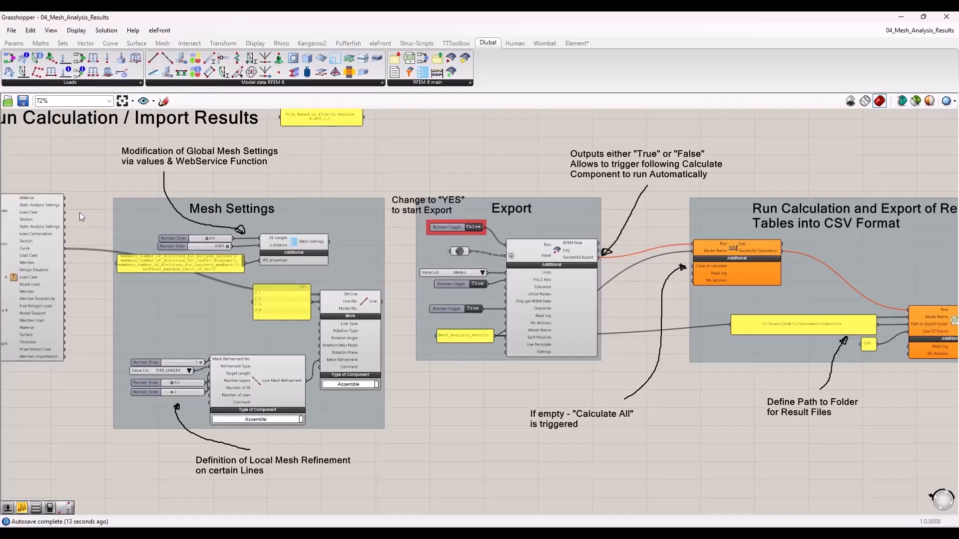
pyautogui.scroll(1, 114, 226)
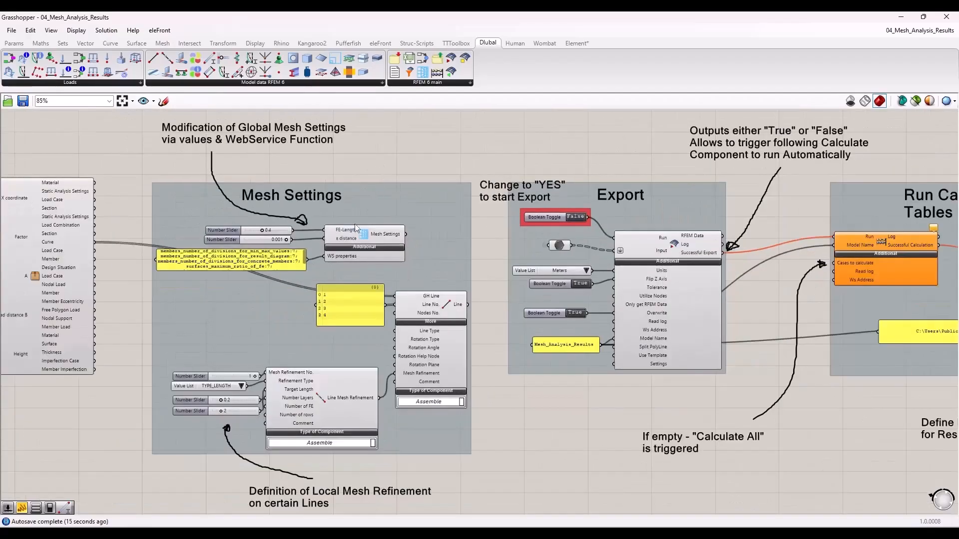
pyautogui.click(366, 236)
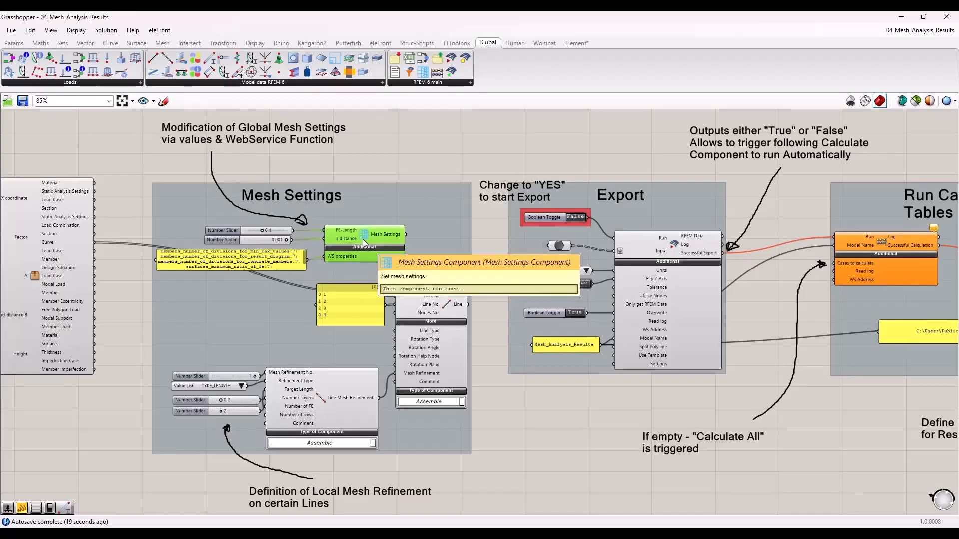
pyautogui.click(389, 147)
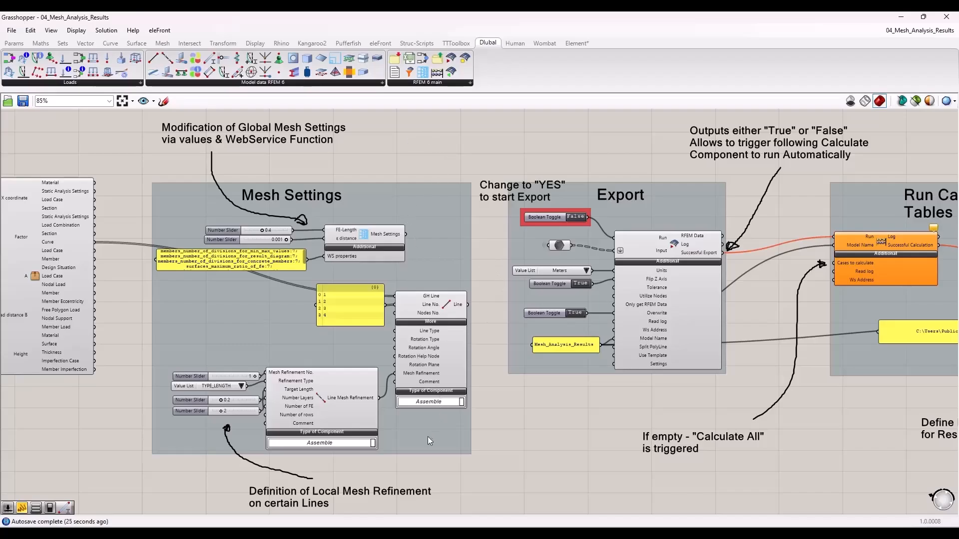
# - Try placing a Nodal Mesh Refinement and a Surface Mesh Refinement component in the Mesh Settings group, deleting each one
pyautogui.scroll(3, 276, 438)
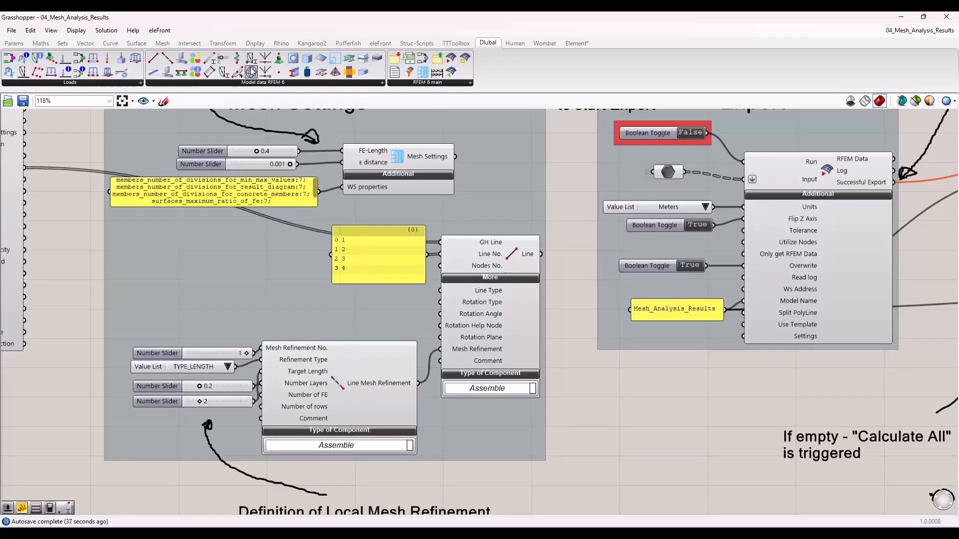
pyautogui.moveTo(252, 72); pyautogui.dragTo(165, 262)
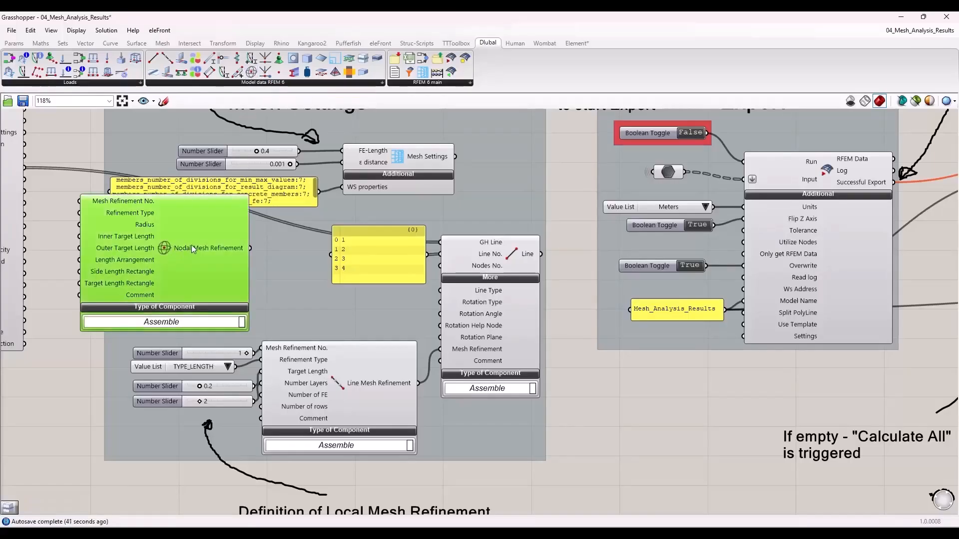
pyautogui.press('Delete')
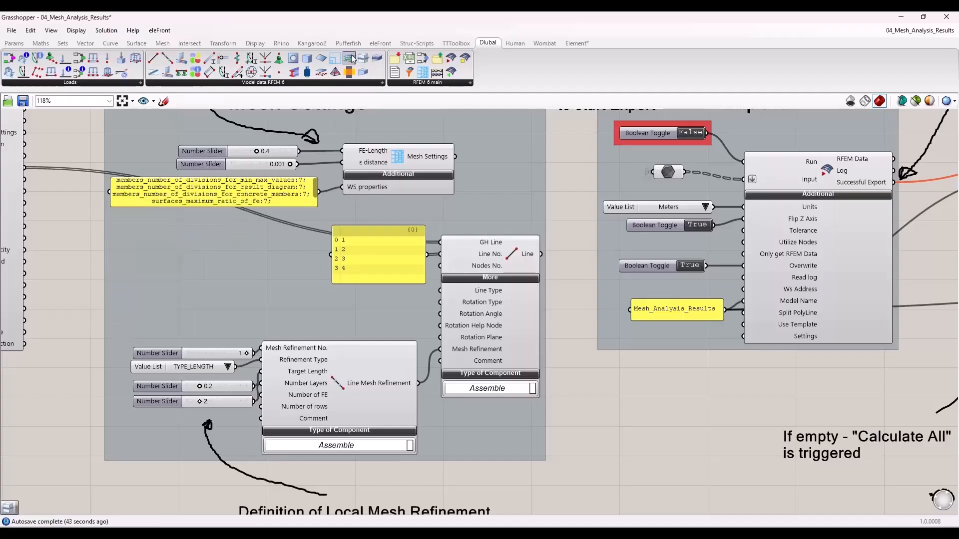
pyautogui.moveTo(352, 58); pyautogui.dragTo(190, 258)
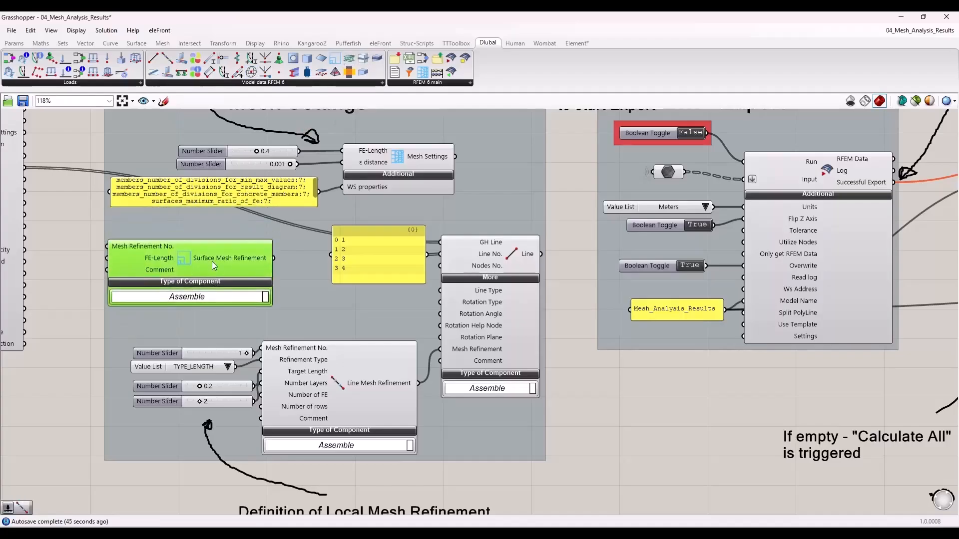
pyautogui.press('Delete')
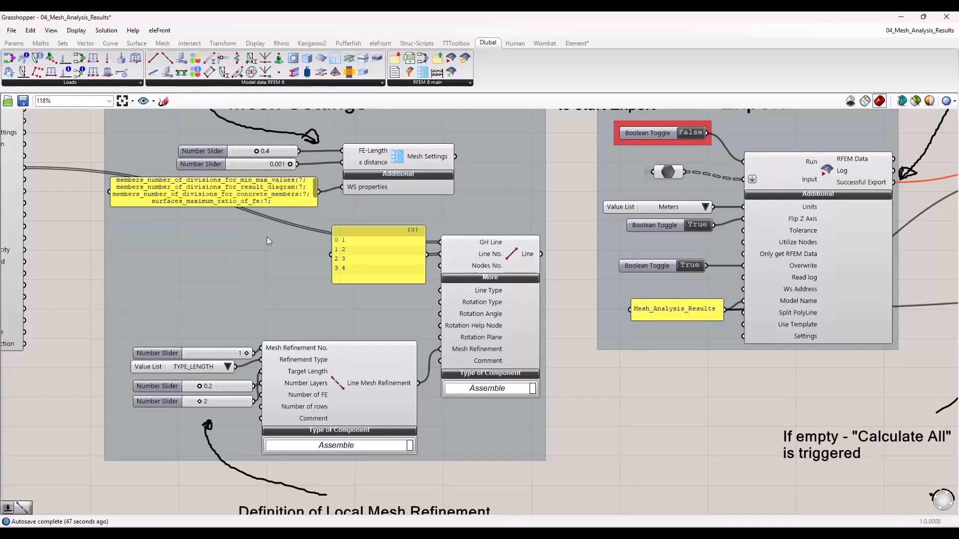
# - Go to the Export group and check which components feed the data container connected to the export component's Input
pyautogui.scroll(-2, 276, 209)
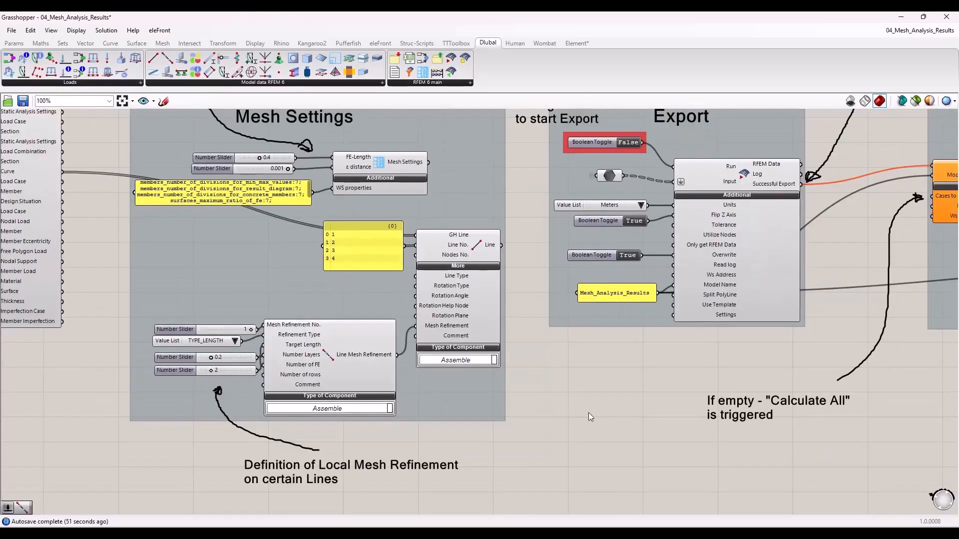
pyautogui.moveTo(664, 409); pyautogui.dragTo(531, 473, button='right')
pyautogui.moveTo(688, 387); pyautogui.dragTo(532, 394, button='right')
pyautogui.click(303, 247)
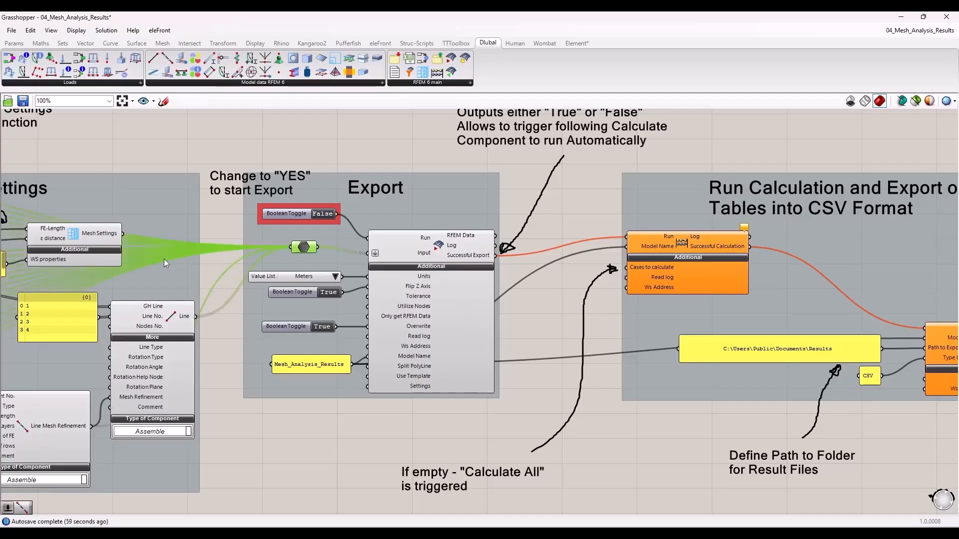
pyautogui.click(237, 222)
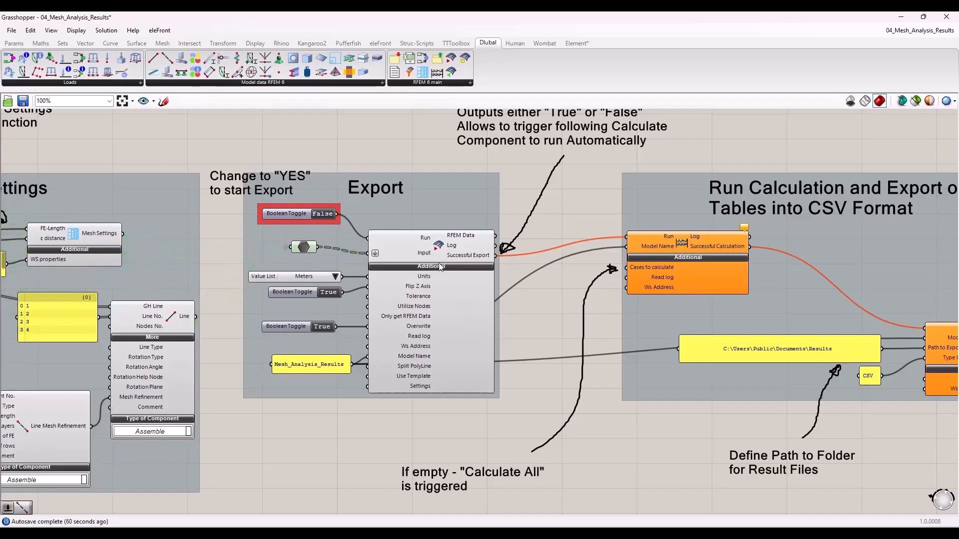
# - Check the Boolean Toggle feeding the export component's Run input, and go to the Run Calculation group
pyautogui.scroll(3, 441, 269)
pyautogui.moveTo(269, 235); pyautogui.dragTo(226, 232, button='right')
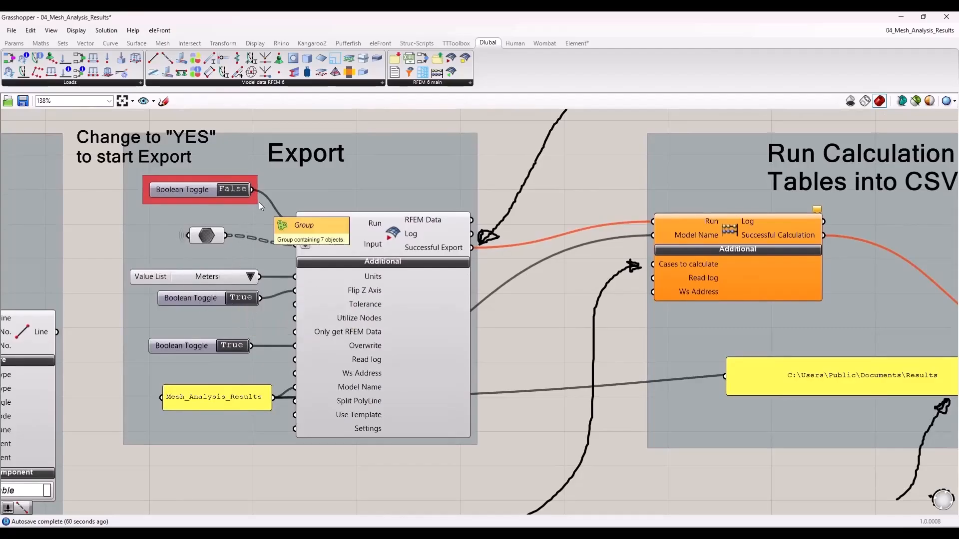
pyautogui.scroll(-3, 177, 273)
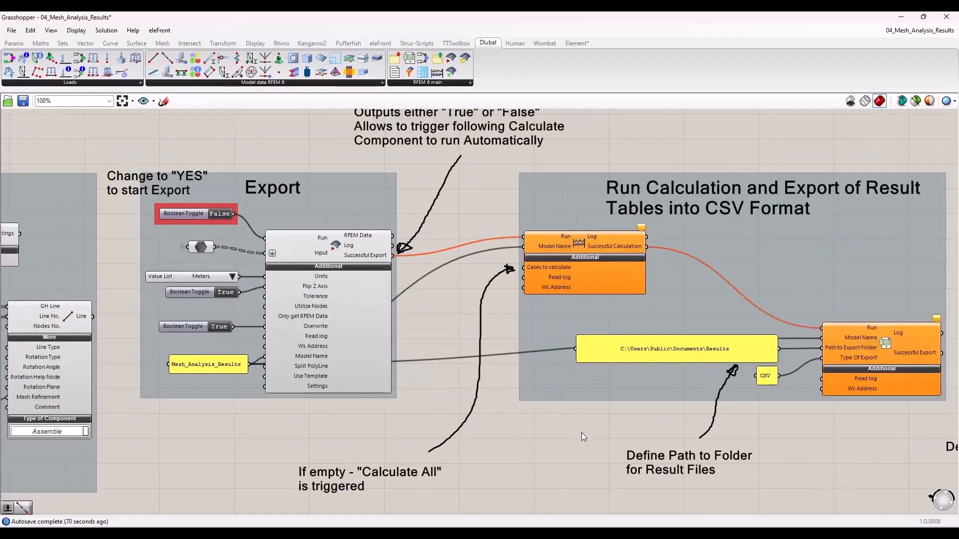
pyautogui.moveTo(585, 410); pyautogui.dragTo(497, 421, button='right')
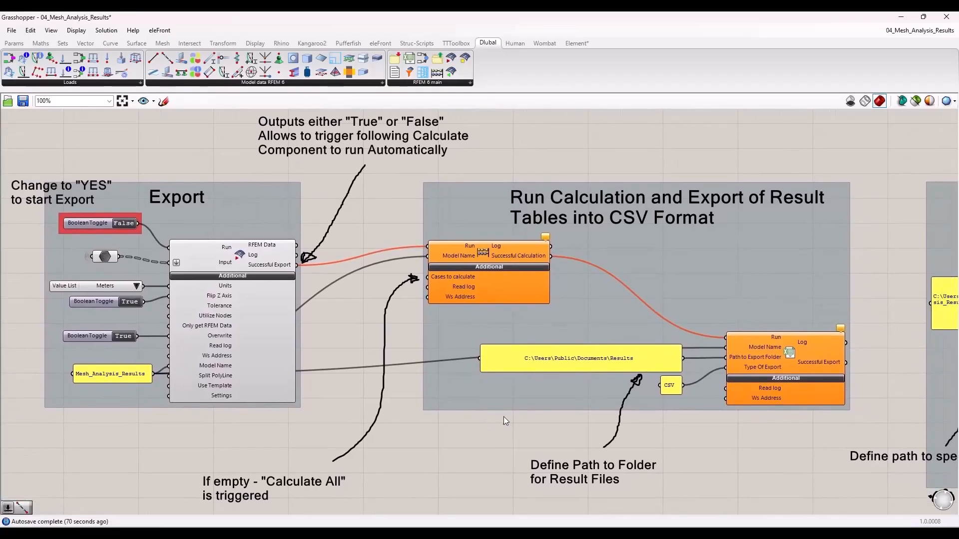
pyautogui.moveTo(517, 435); pyautogui.dragTo(449, 437, button='right')
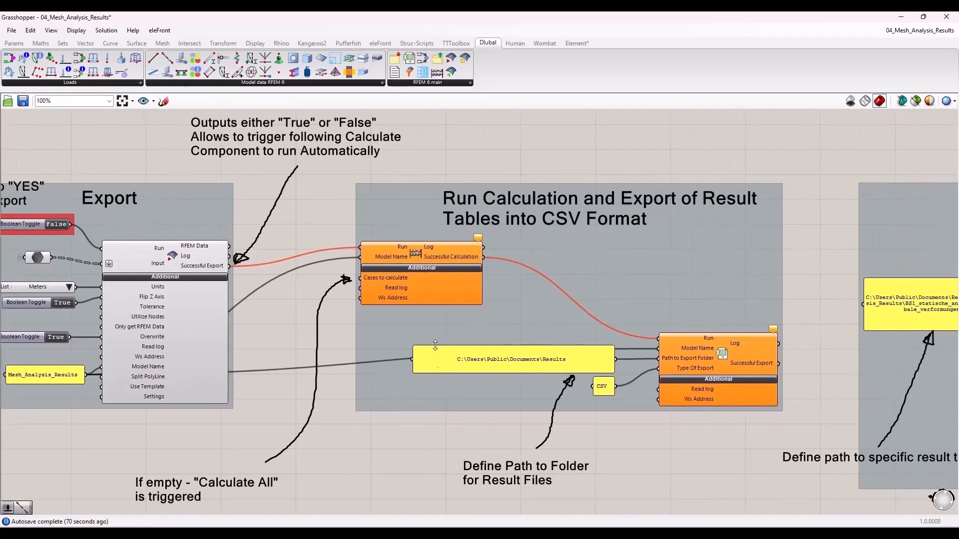
# - Examine the RFEM 6 Calculate Component and its Cases to calculate input in the Run Calculation group
pyautogui.click(424, 250)
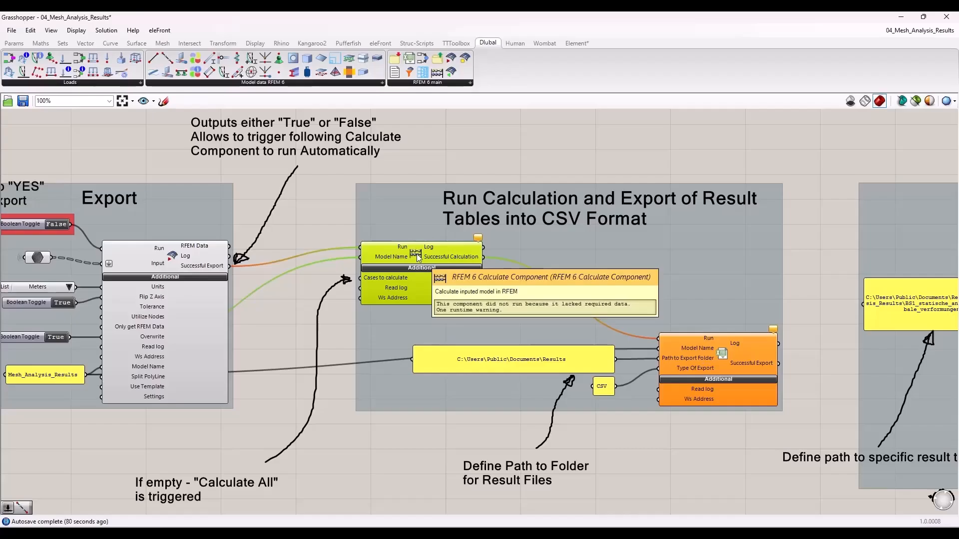
pyautogui.click(333, 294)
pyautogui.scroll(2, 337, 309)
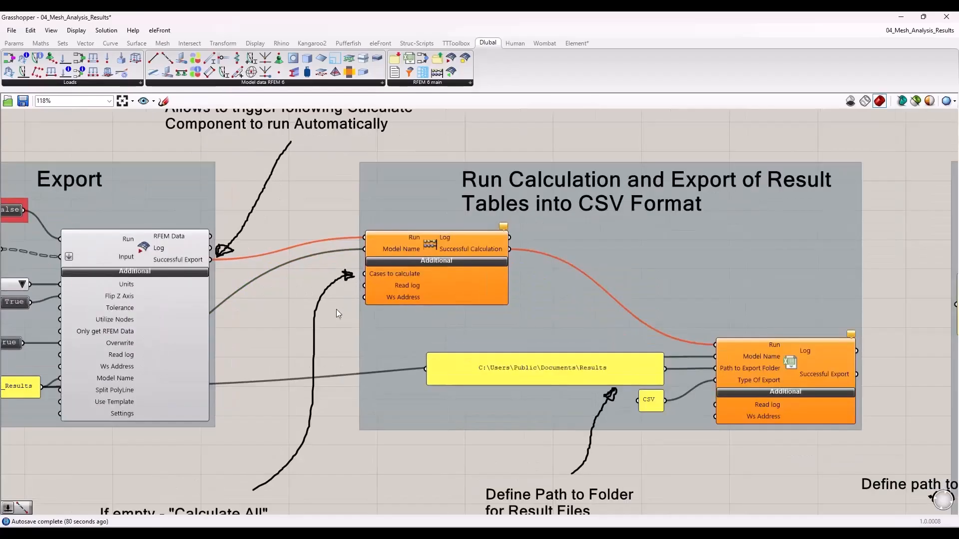
pyautogui.scroll(4, 368, 285)
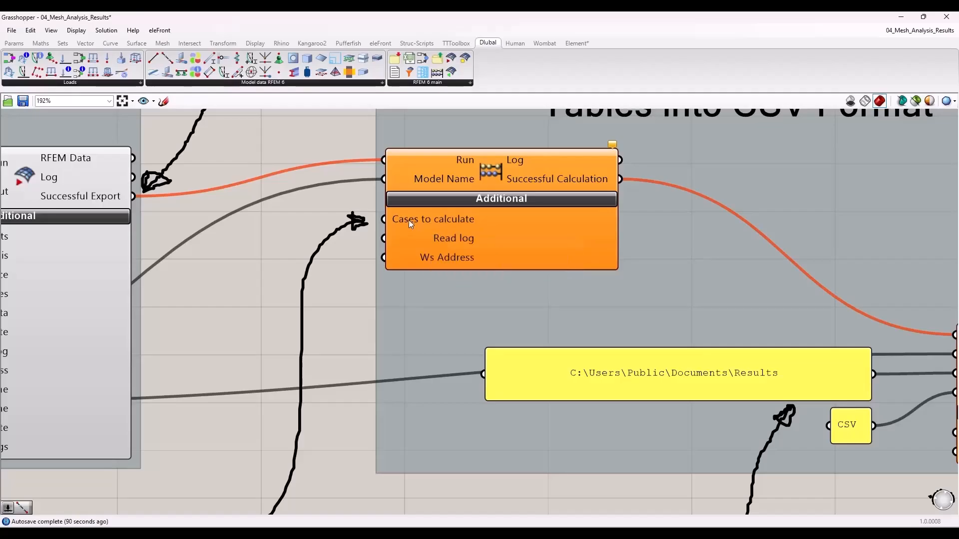
pyautogui.scroll(-1, 409, 219)
pyautogui.scroll(-3, 407, 219)
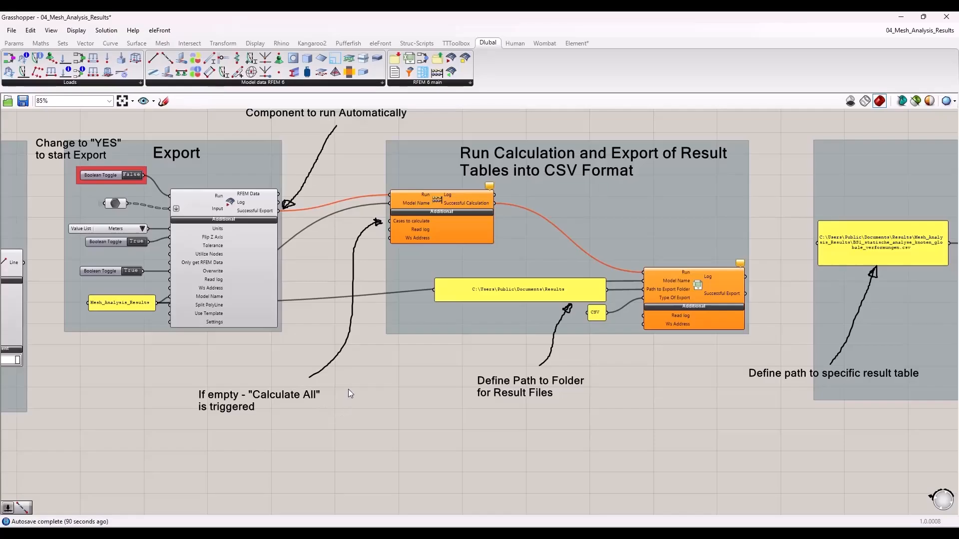
pyautogui.moveTo(588, 362); pyautogui.dragTo(403, 367, button='right')
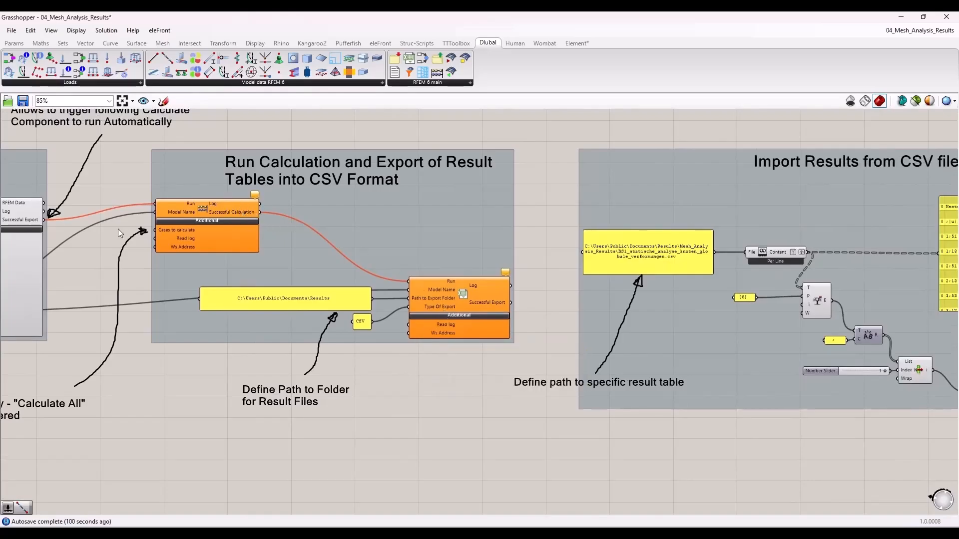
# - Go back to the export component and check its Successful Export output, which feeds the Calculate component's Run input
pyautogui.moveTo(119, 229); pyautogui.dragTo(224, 249, button='right')
pyautogui.scroll(3, 224, 250)
pyautogui.scroll(-2, 253, 258)
pyautogui.scroll(1, 164, 318)
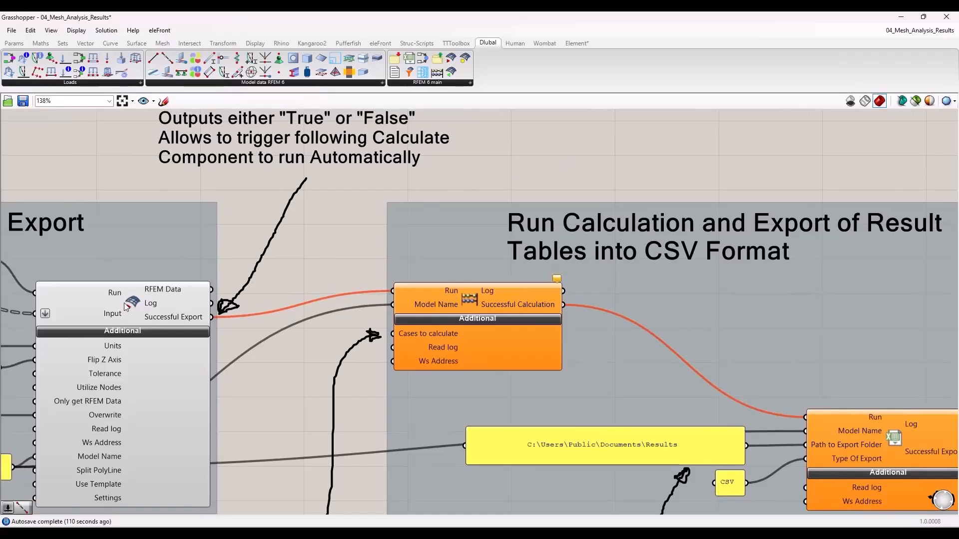
pyautogui.moveTo(128, 306); pyautogui.dragTo(126, 307)
pyautogui.scroll(-3, 246, 265)
pyautogui.scroll(2, 175, 286)
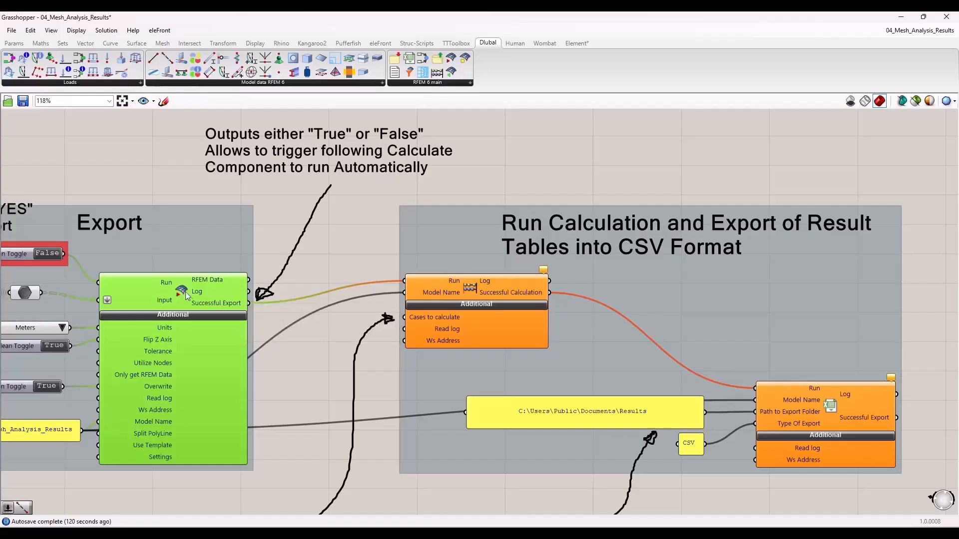
pyautogui.moveTo(217, 306)
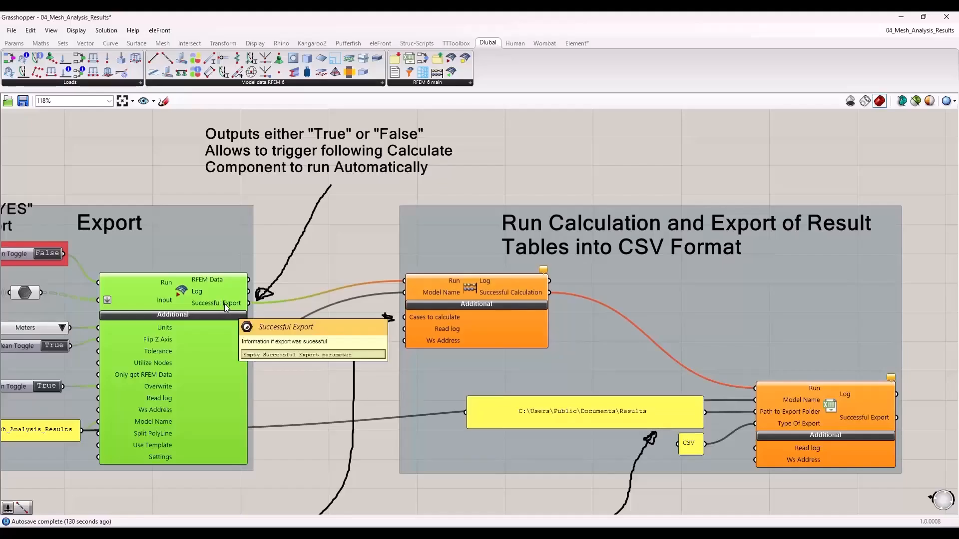
# - Follow the Calculate component's Successful Calculation output to the result export component, and check its Type Of Export input and export folder path
pyautogui.click(460, 288)
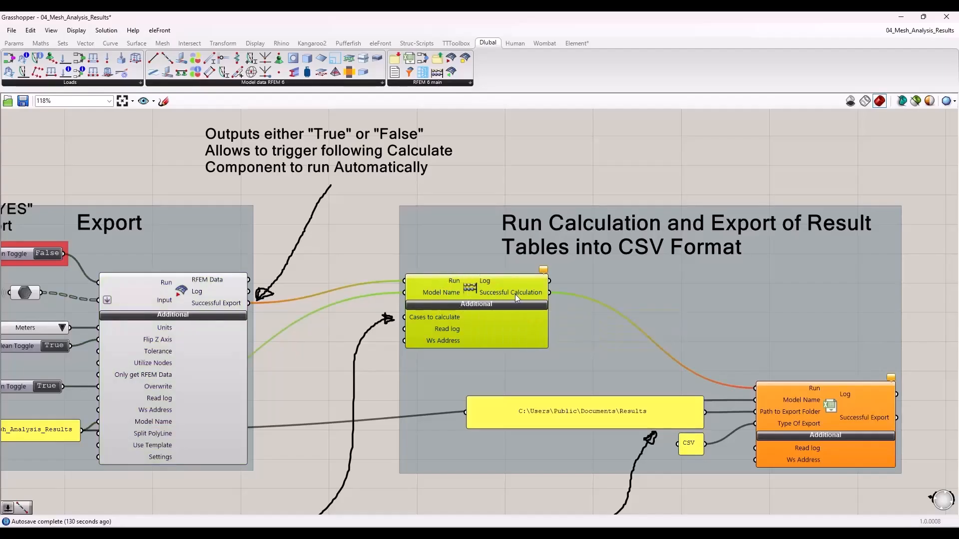
pyautogui.moveTo(839, 412); pyautogui.dragTo(459, 300, button='right')
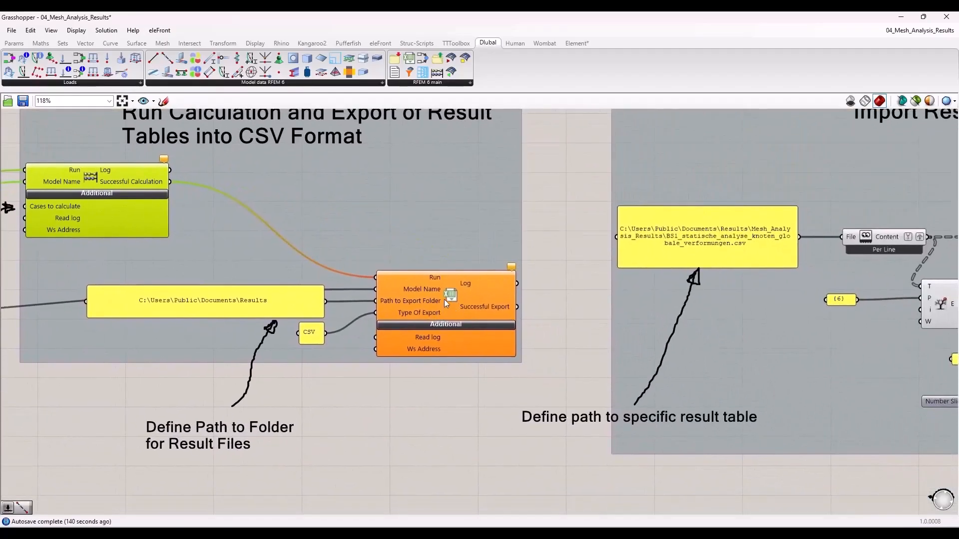
pyautogui.click(453, 296)
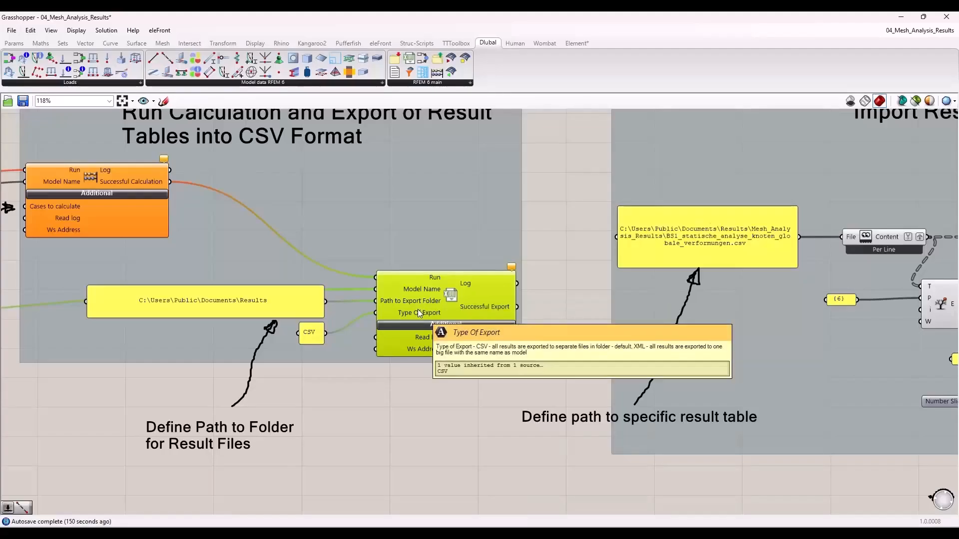
pyautogui.click(407, 407)
pyautogui.click(290, 303)
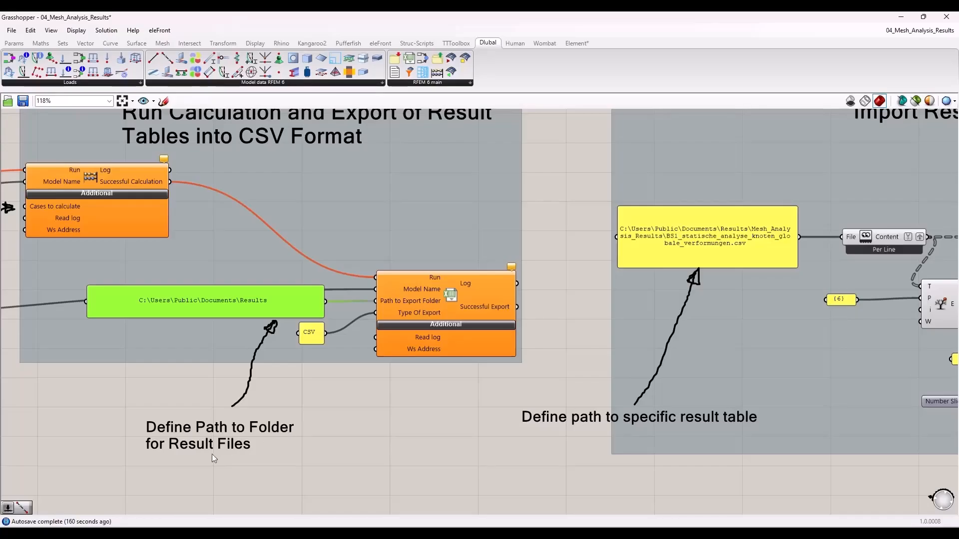
# - Go to the Import Results group and examine the result table path panel and the Read File component
pyautogui.scroll(-3, 195, 391)
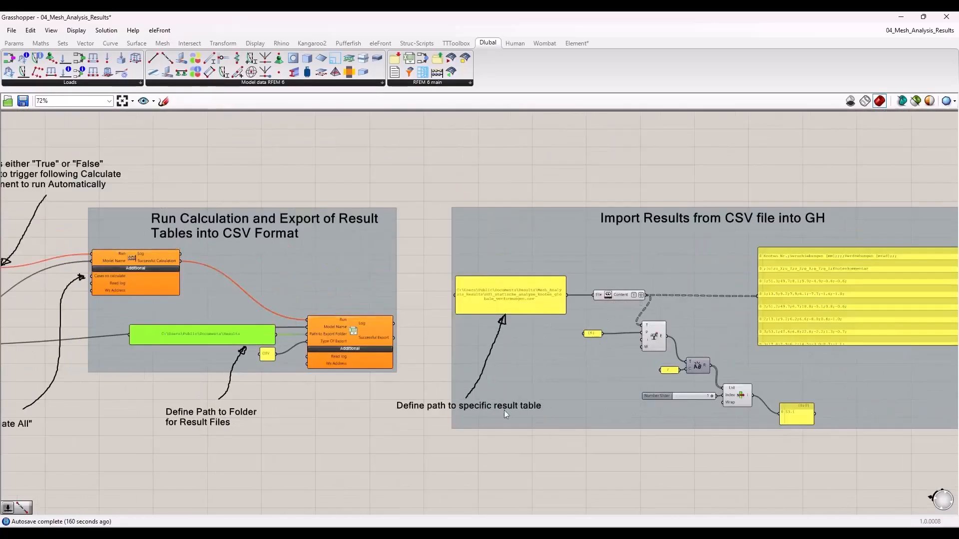
pyautogui.scroll(-2, 315, 361)
pyautogui.scroll(3, 290, 340)
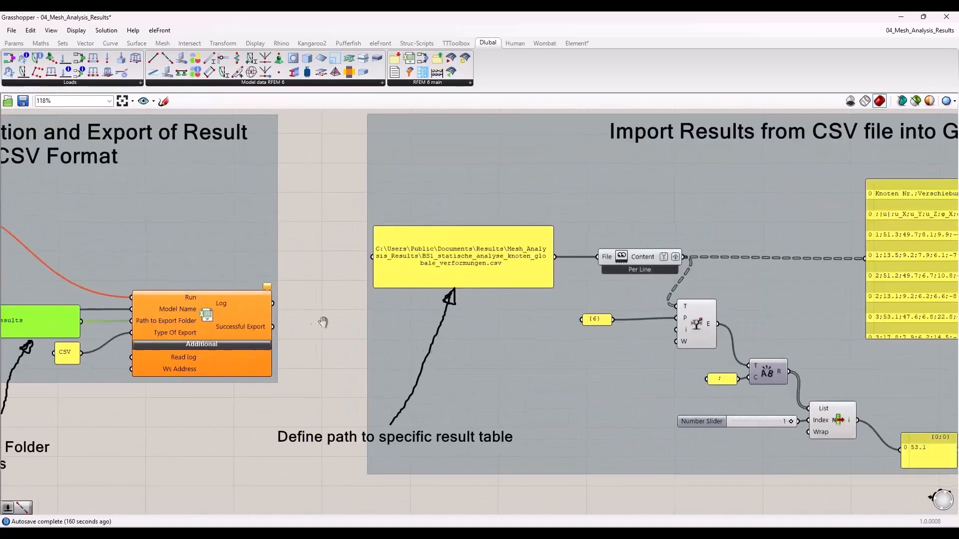
pyautogui.scroll(-2, 265, 309)
pyautogui.scroll(1, 385, 292)
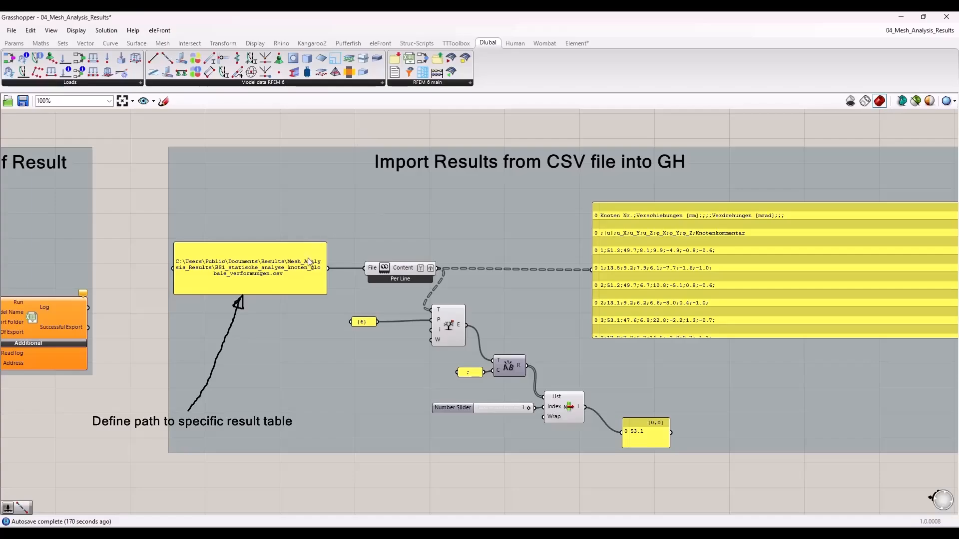
pyautogui.scroll(-2, 447, 247)
pyautogui.scroll(3, 385, 331)
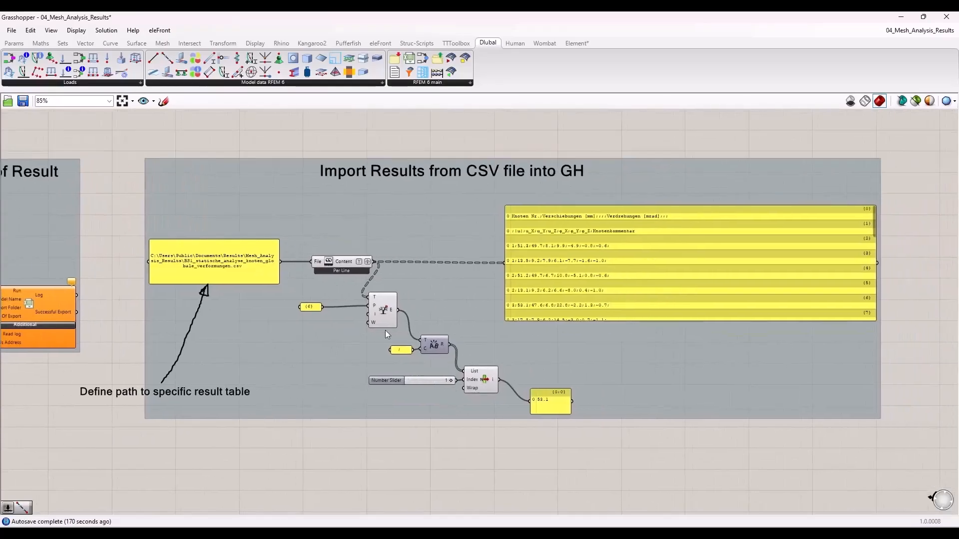
pyautogui.moveTo(625, 430); pyautogui.dragTo(343, 481)
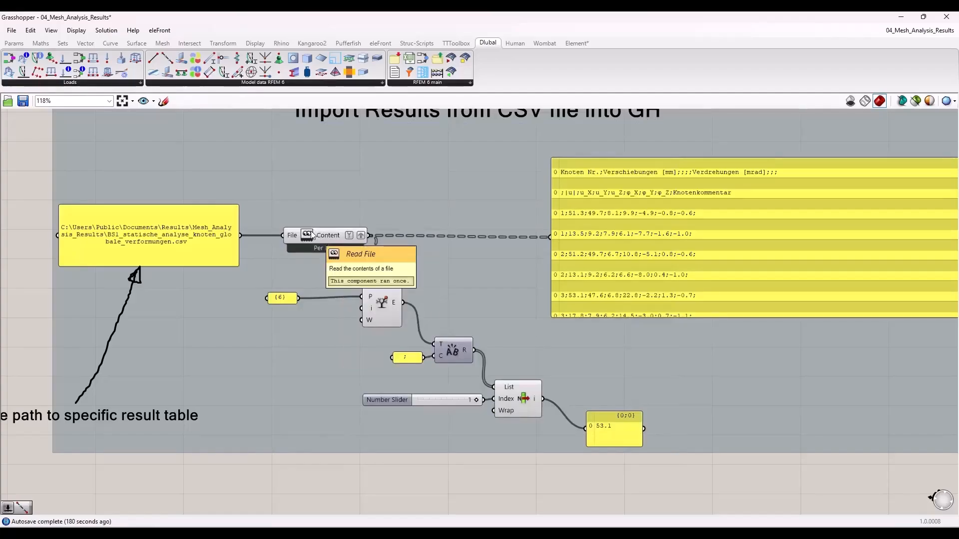
# - Trace the imported data through the tree item, text split and list item components to the panel holding the extracted value
pyautogui.click(374, 296)
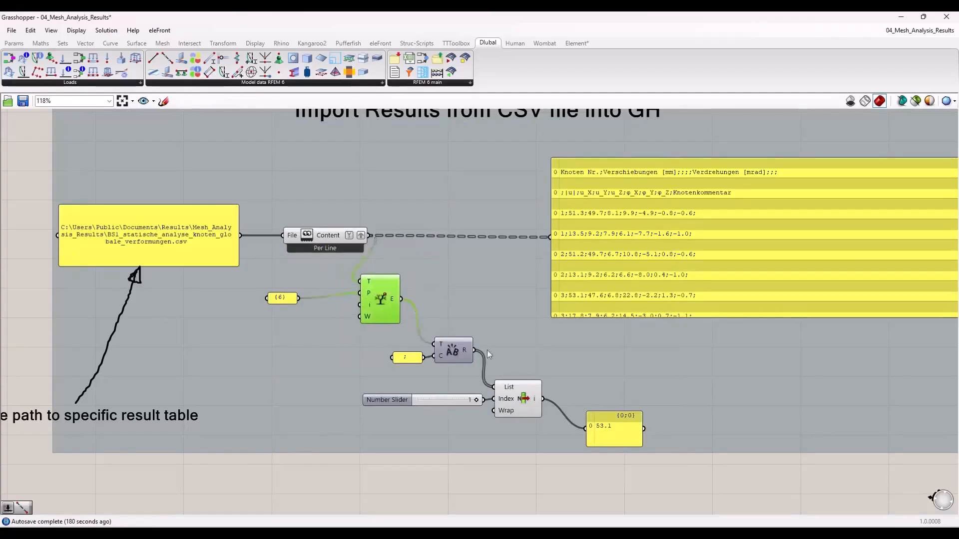
pyautogui.click(451, 351)
pyautogui.click(519, 402)
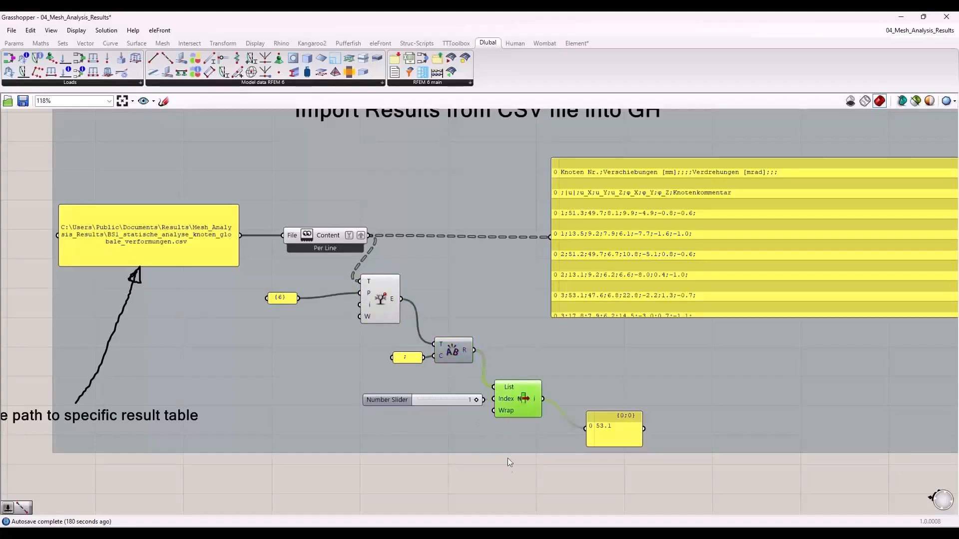
pyautogui.moveTo(619, 432); pyautogui.dragTo(617, 430)
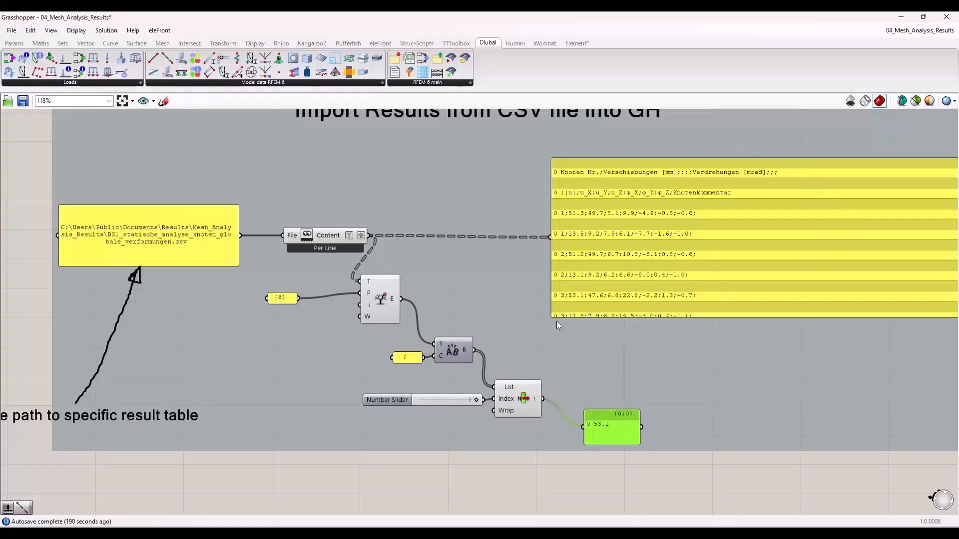
pyautogui.scroll(-2, 544, 307)
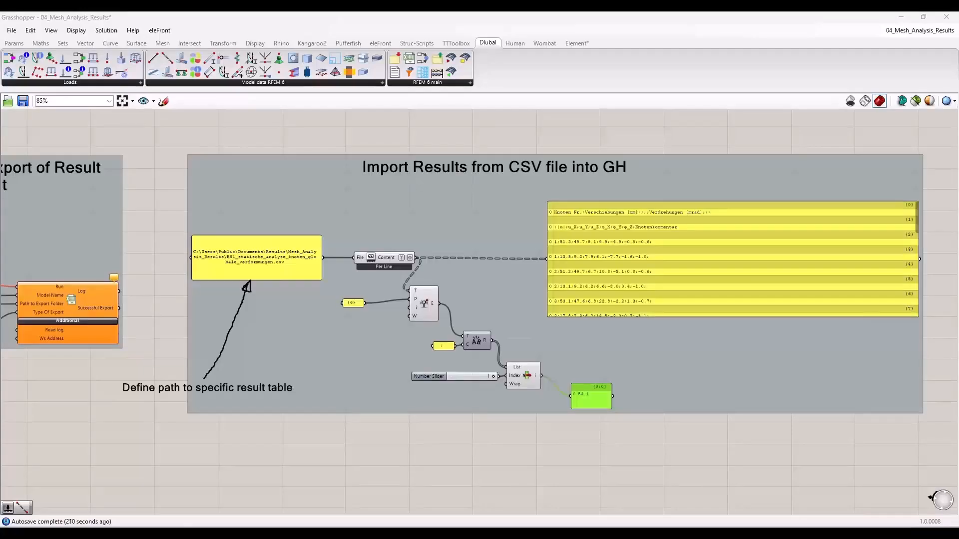
# - Set the Read File component in the Import Results group to enabled
pyautogui.click(206, 449)
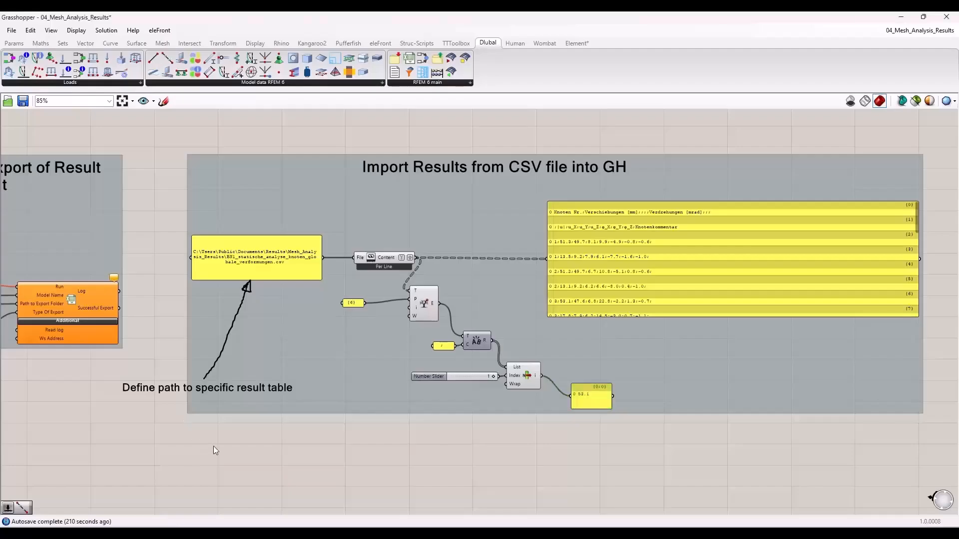
pyautogui.click(389, 257)
pyautogui.middleClick(389, 256)
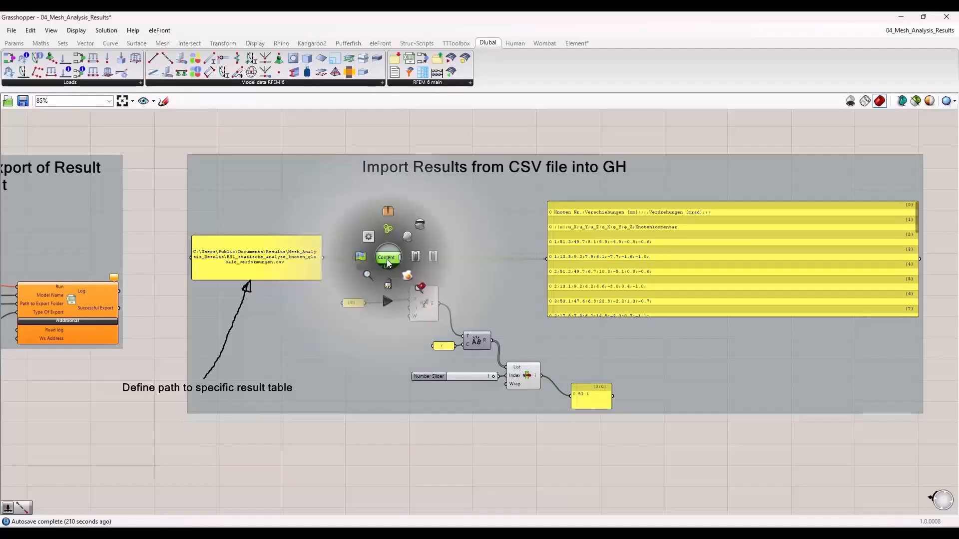
pyautogui.click(416, 252)
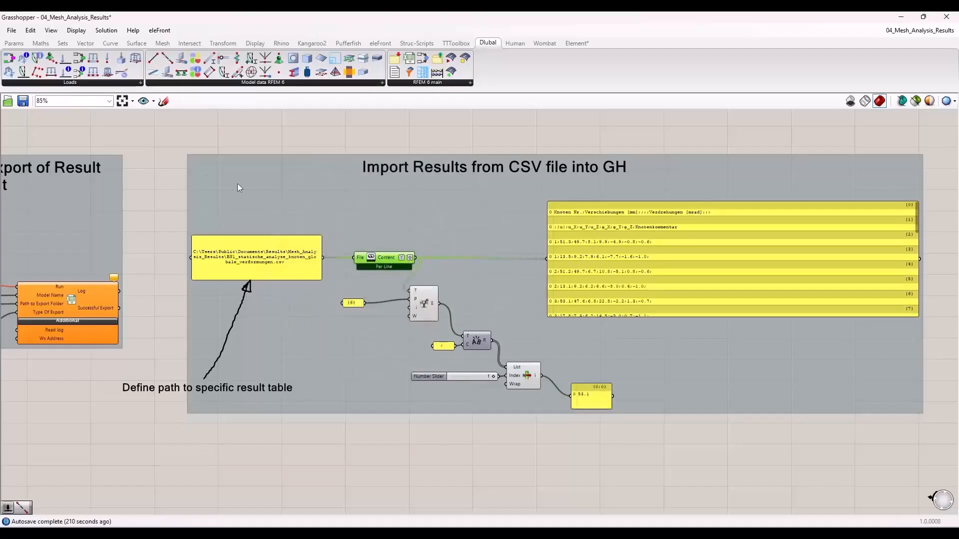
# - Examine the CSV path panel and the connected Read File and tree item components in the Import Results group
pyautogui.scroll(5, 224, 265)
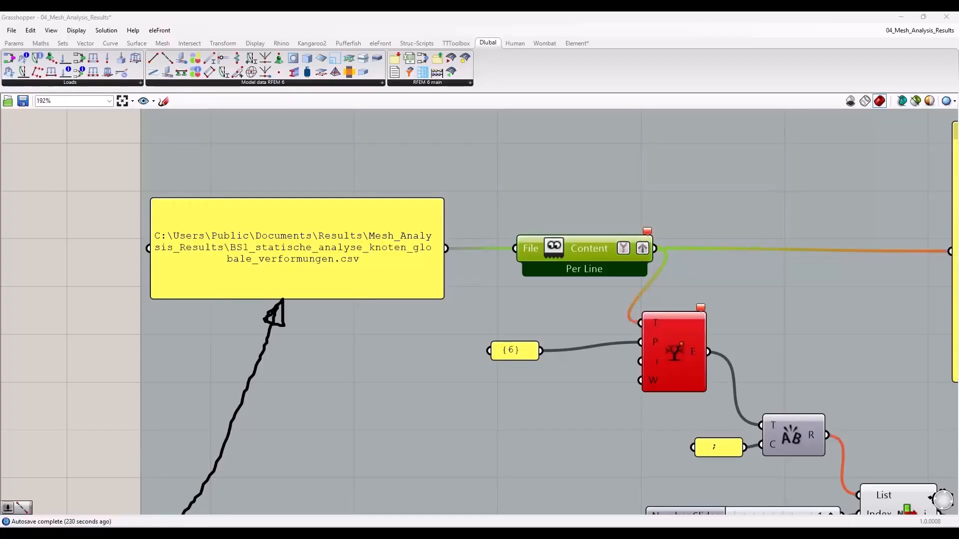
pyautogui.scroll(-4, 309, 275)
pyautogui.scroll(4, 332, 278)
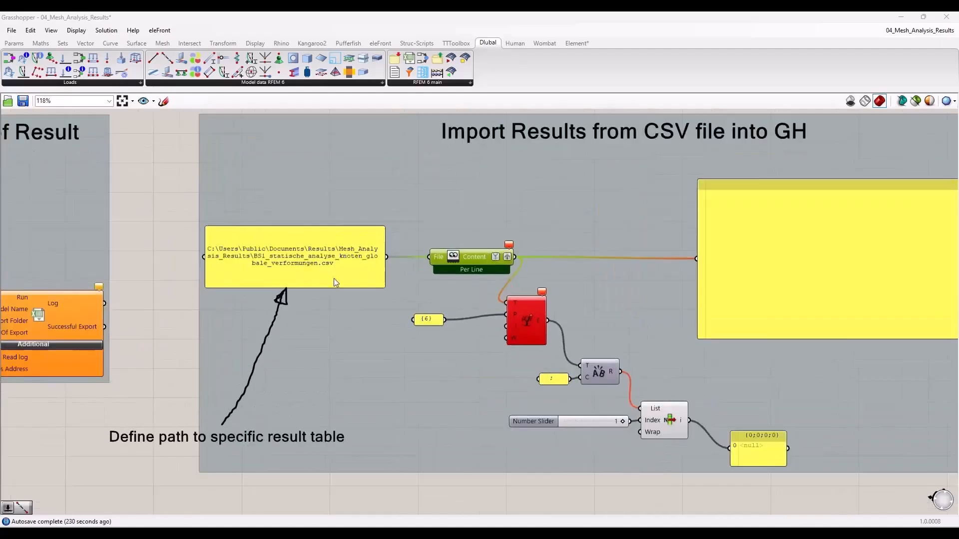
pyautogui.scroll(-4, 280, 289)
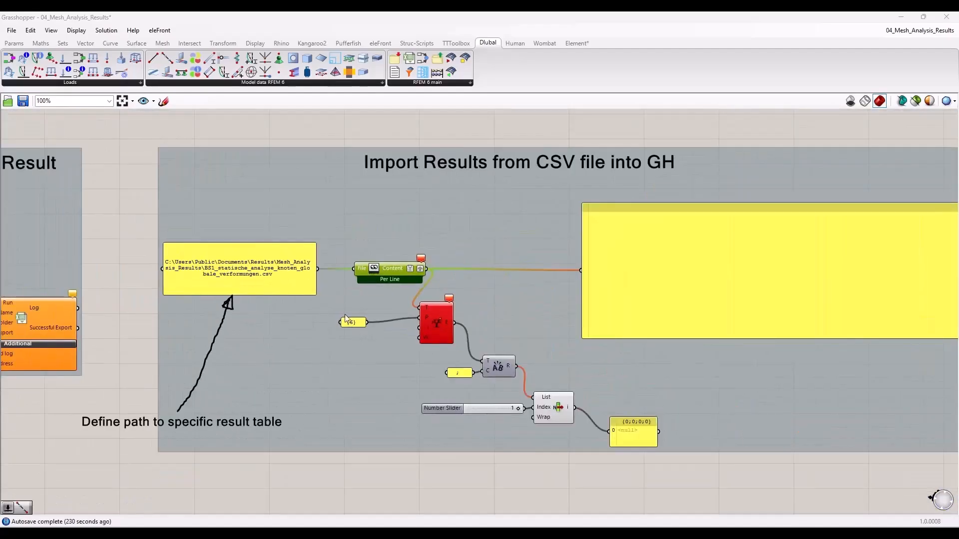
pyautogui.scroll(2, 280, 279)
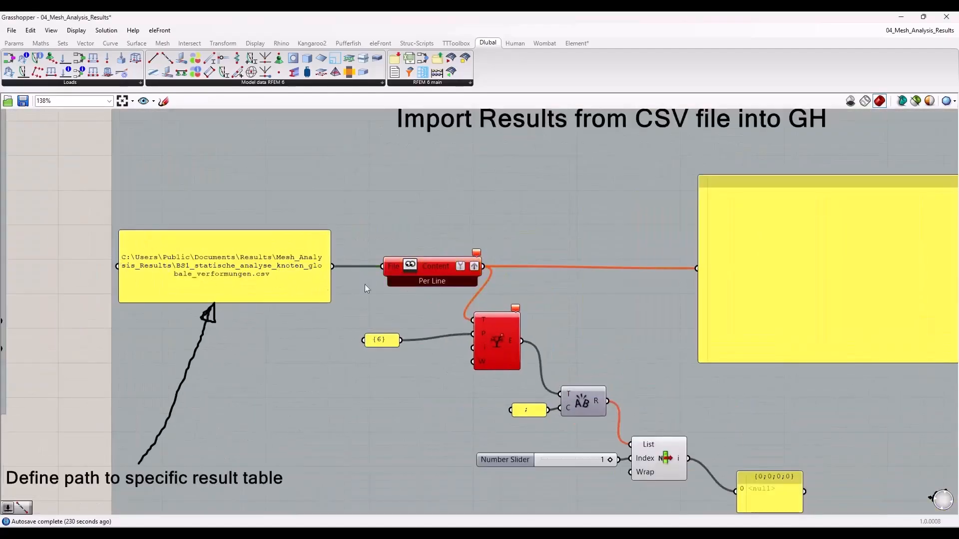
pyautogui.scroll(-2, 366, 288)
pyautogui.scroll(2, 347, 274)
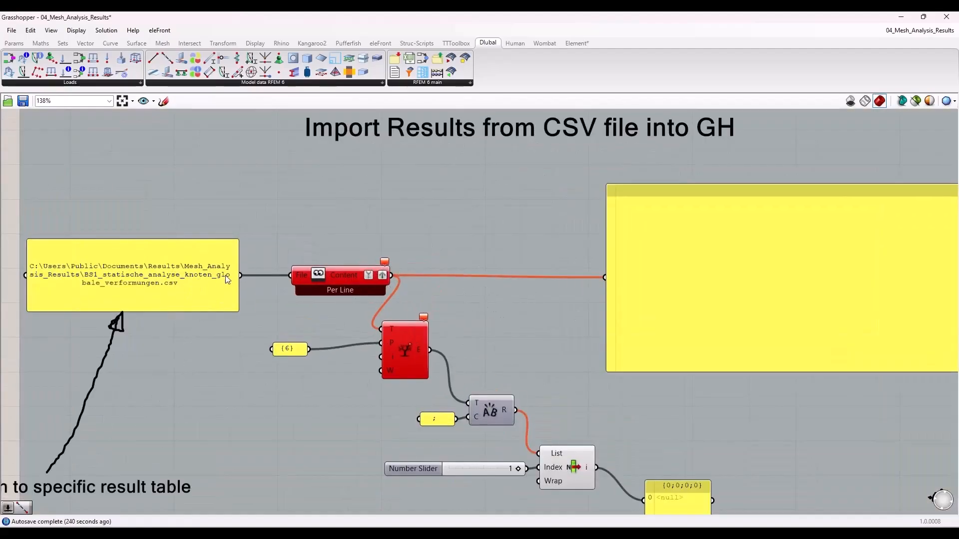
# - Arrange the Grasshopper window side by side with RFEM and bring the definition's groups from Mesh Settings to Import Results into view
pyautogui.scroll(-3, 465, 283)
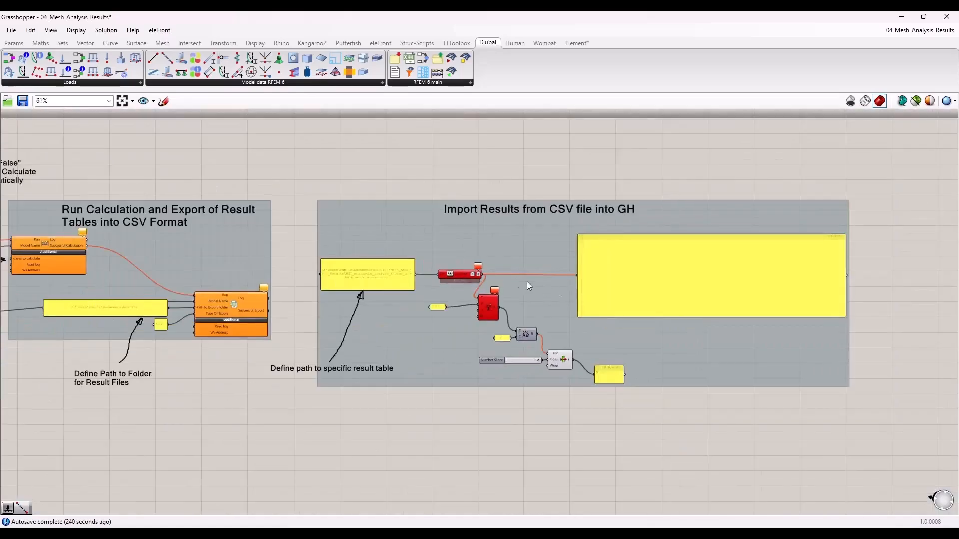
pyautogui.moveTo(275, 27); pyautogui.dragTo(1, 172)
pyautogui.scroll(-3, 373, 238)
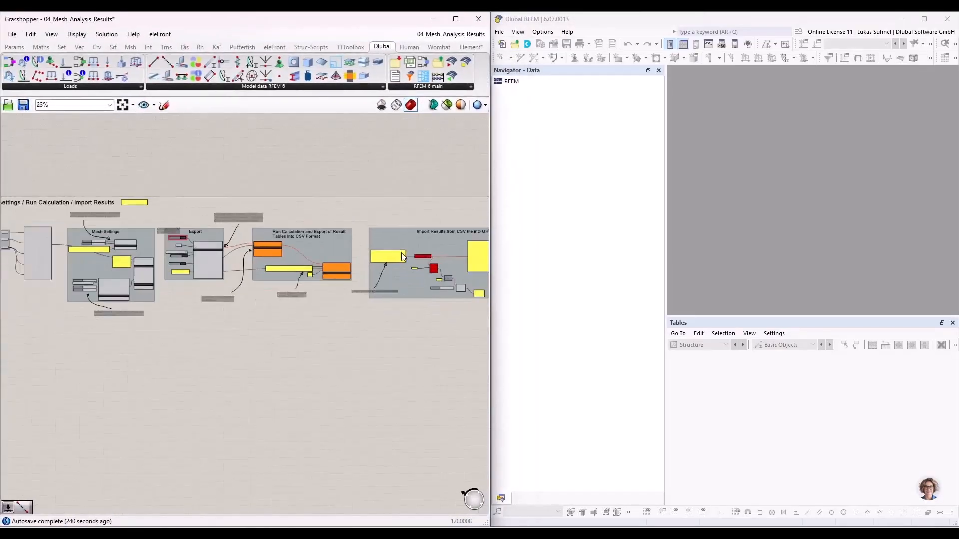
# - Switch the Export group's run toggle to True to export and calculate the model and write the CSV results, then back to False
pyautogui.scroll(2, 166, 245)
pyautogui.scroll(4, 185, 241)
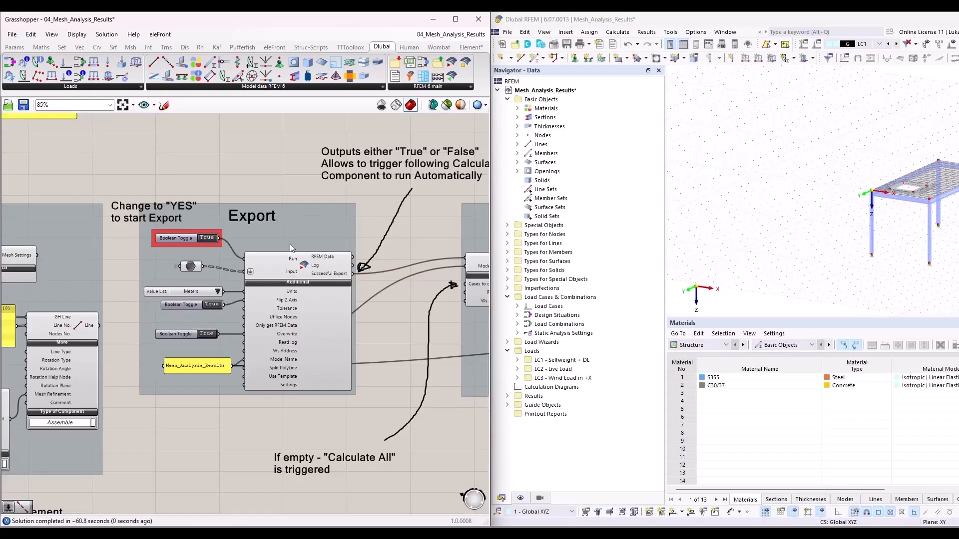
pyautogui.scroll(3, 208, 242)
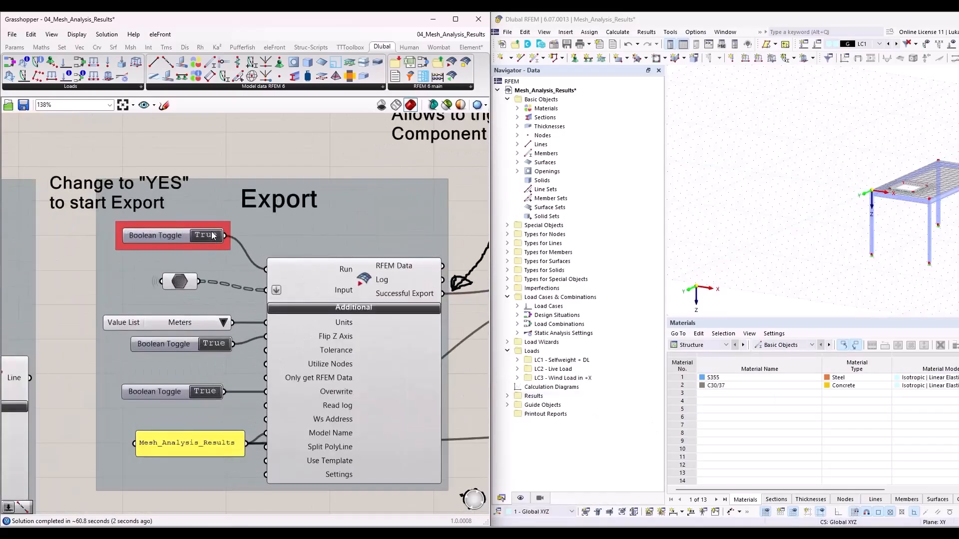
pyautogui.scroll(-8, 76, 249)
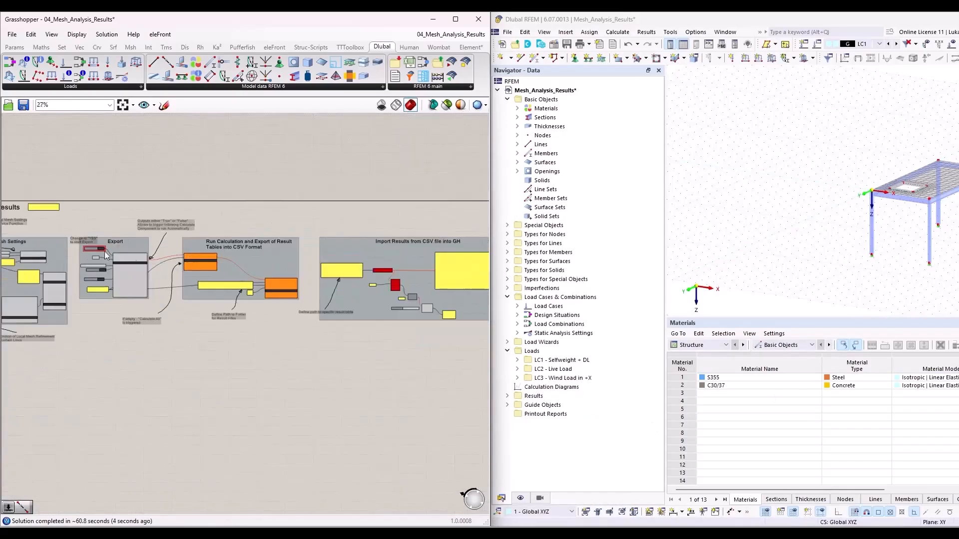
# - Copy the file name DS1_static_analysis_nodes_global_deformations.csv from the Mesh_Analysis_Results folder in File Explorer
pyautogui.scroll(2, 405, 286)
pyautogui.scroll(4, 404, 286)
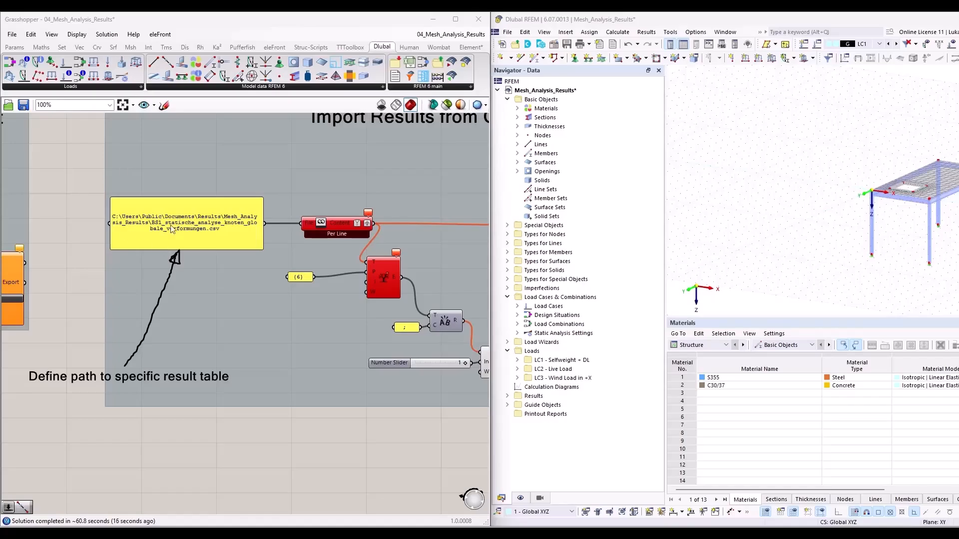
pyautogui.scroll(3, 165, 222)
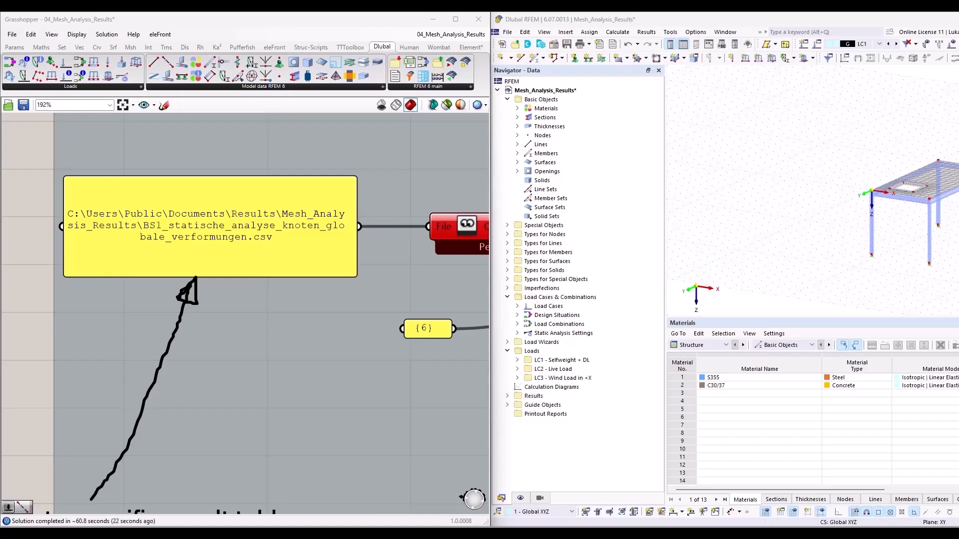
pyautogui.moveTo(1, 257); pyautogui.dragTo(368, 13)
pyautogui.scroll(10, 351, 287)
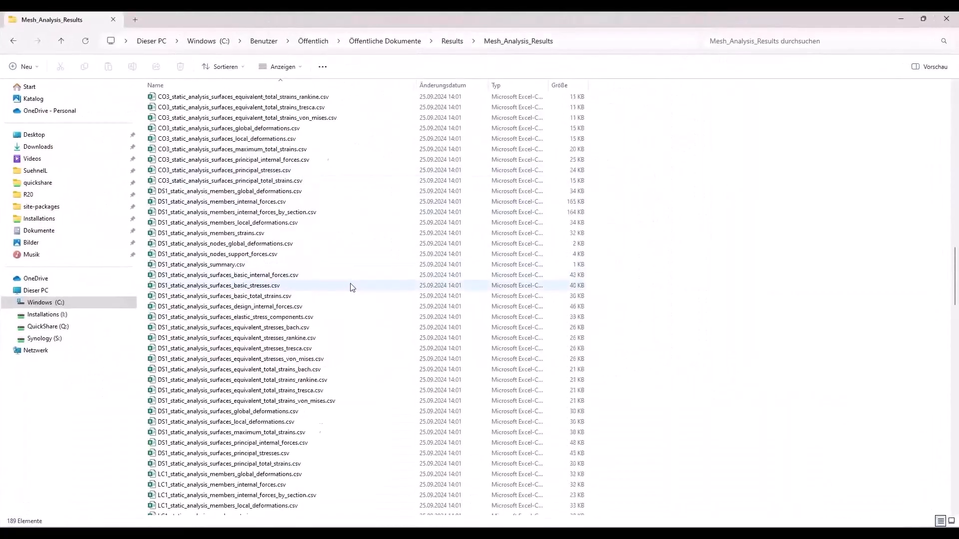
pyautogui.scroll(-11, 370, 267)
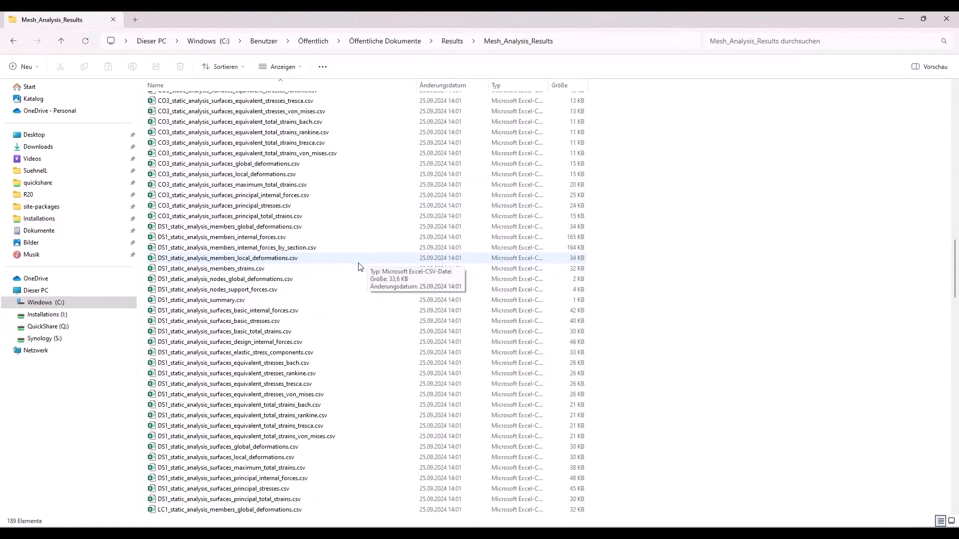
pyautogui.click(244, 280)
pyautogui.click(270, 279)
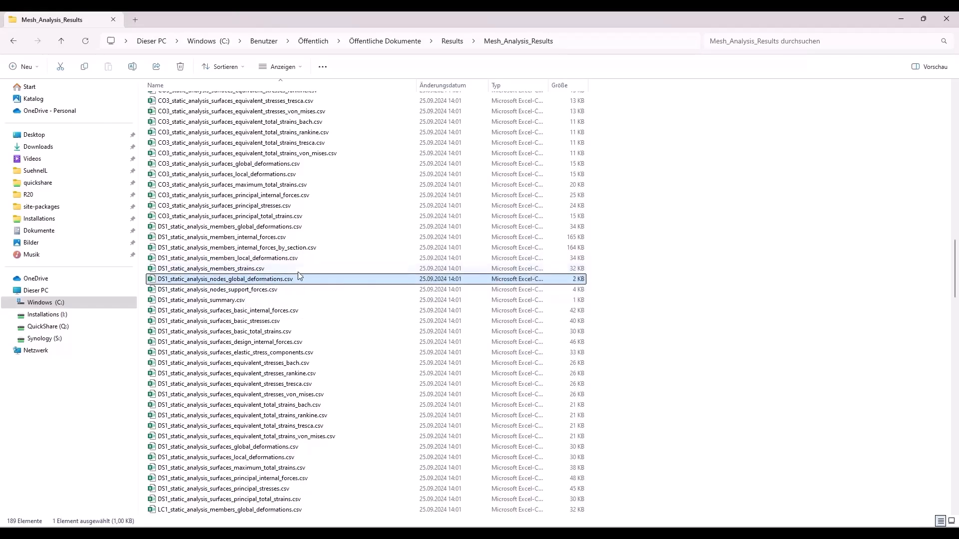
pyautogui.moveTo(295, 279); pyautogui.dragTo(158, 280)
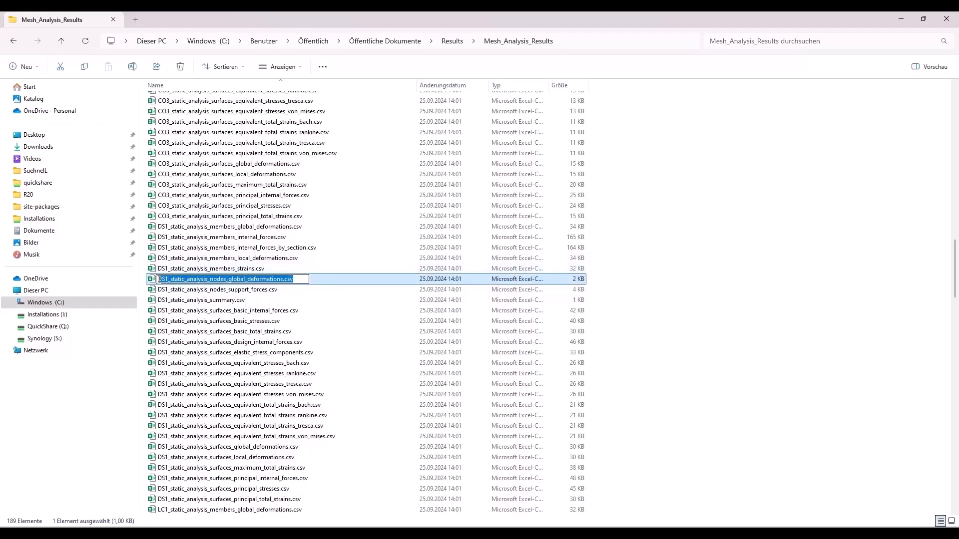
pyautogui.hotkey('ctrl', 'v')
pyautogui.hotkey('ctrl', 'z')
pyautogui.hotkey('ctrl', 'c')
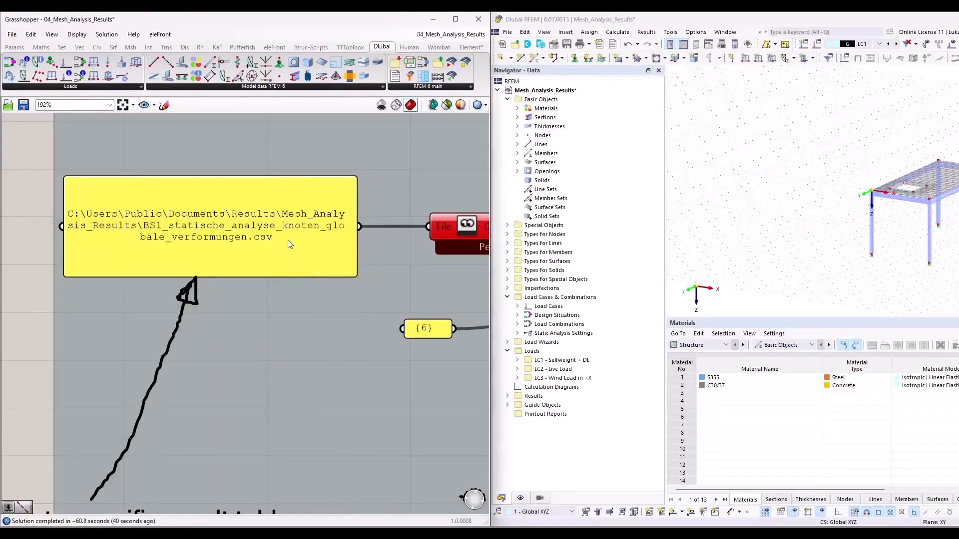
# - In Grasshopper, replace the file name in the CSV path panel with DS1_static_analysis_nodes_global_deformations.csv
pyautogui.doubleClick(285, 246)
pyautogui.moveTo(228, 215); pyautogui.dragTo(71, 204)
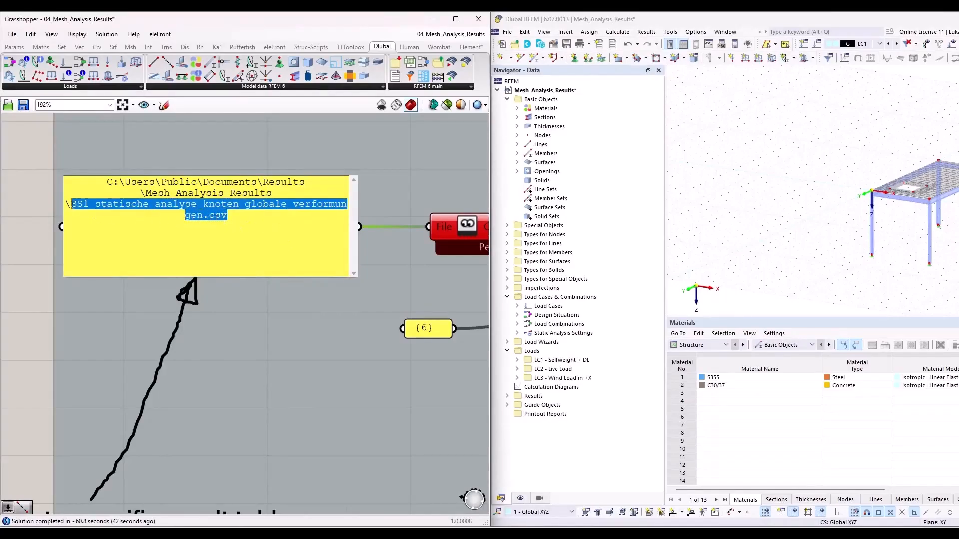
pyautogui.hotkey('ctrl', 'v')
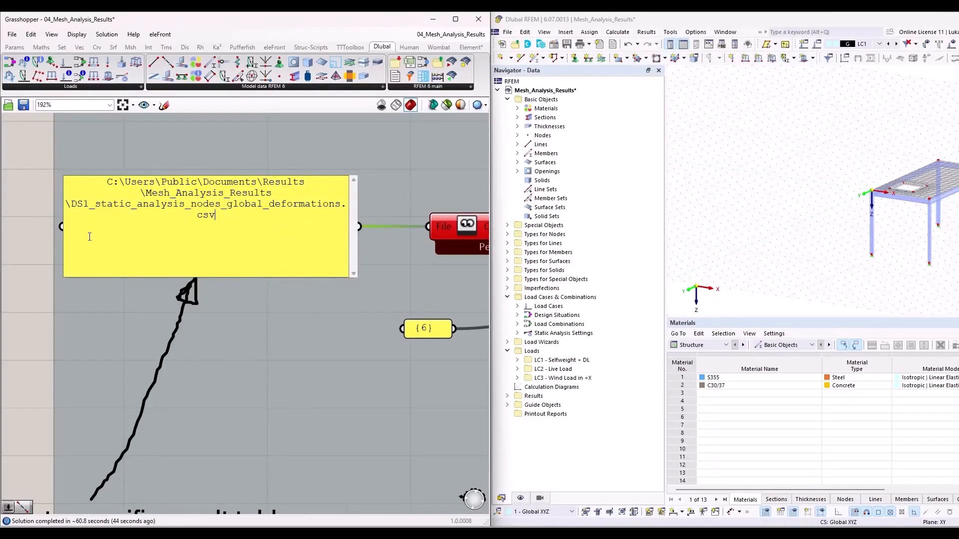
pyautogui.click(276, 341)
pyautogui.scroll(-6, 139, 291)
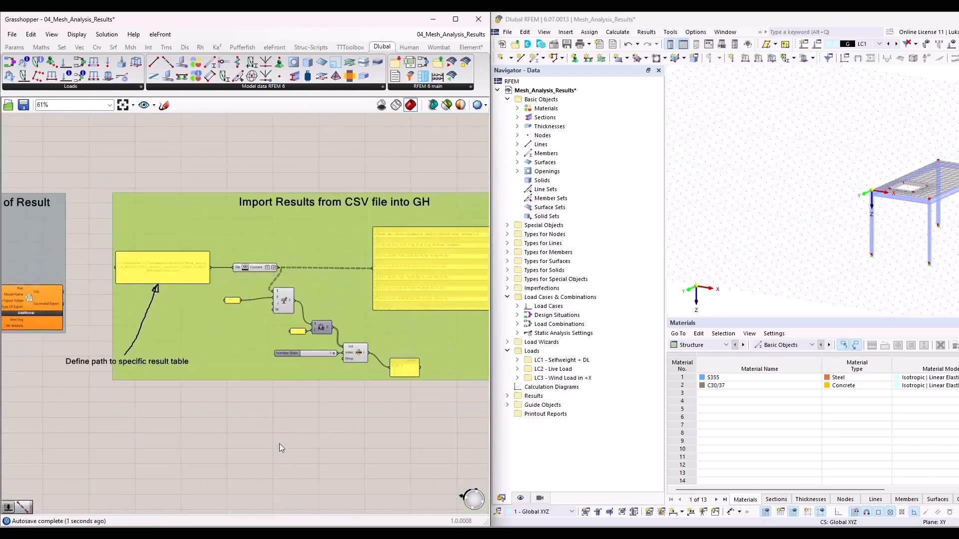
# - Maximize the Grasshopper window and examine the imported result table and the panel holding the extracted value
pyautogui.click(280, 444)
pyautogui.doubleClick(393, 21)
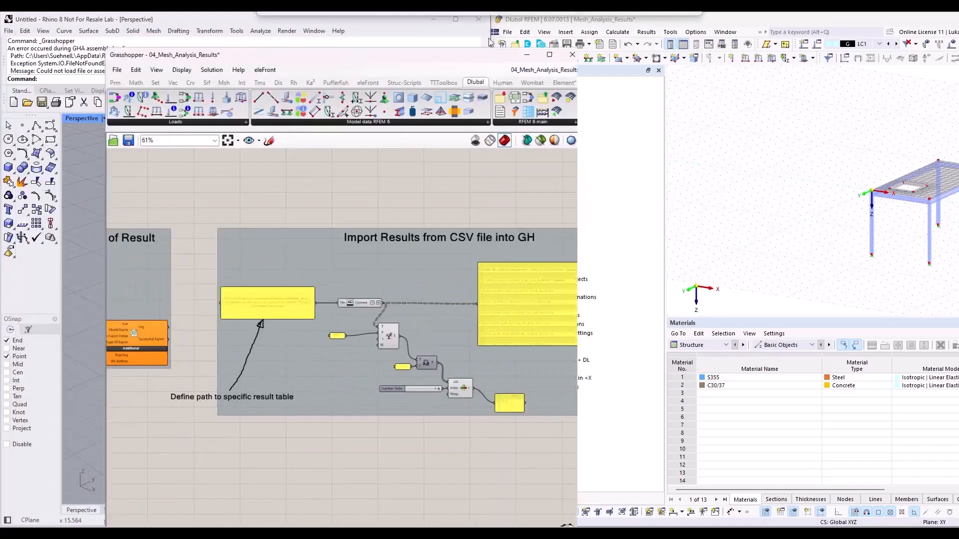
pyautogui.scroll(3, 380, 220)
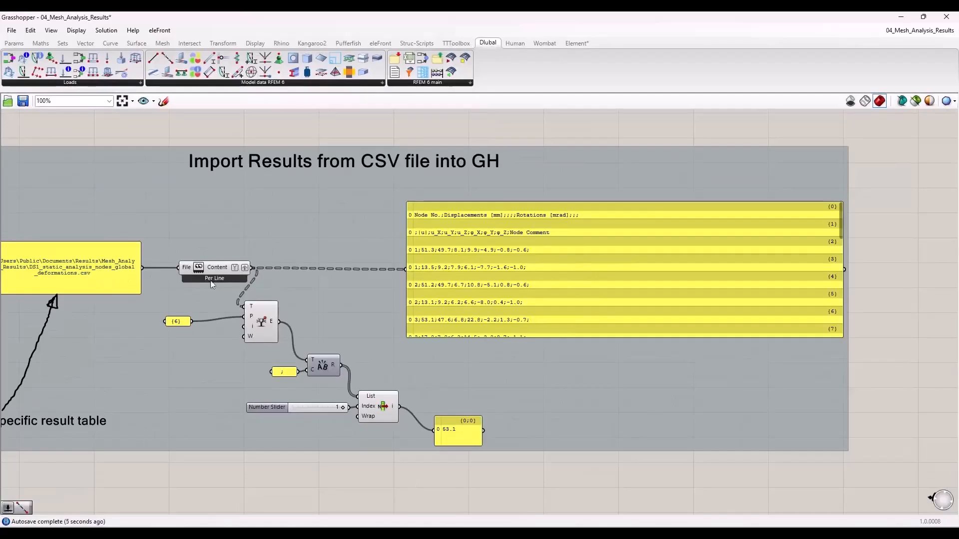
pyautogui.moveTo(233, 218); pyautogui.dragTo(285, 217, button='right')
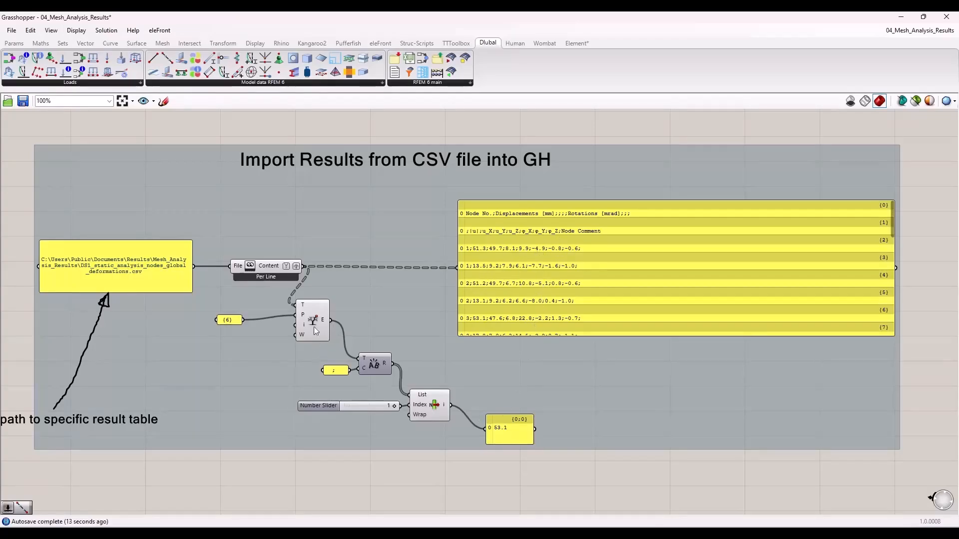
pyautogui.click(513, 441)
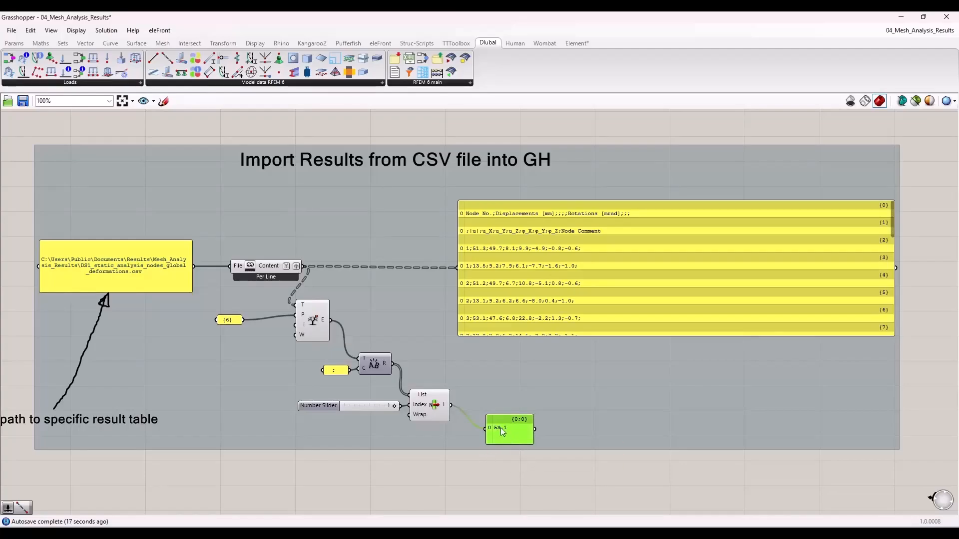
pyautogui.click(479, 471)
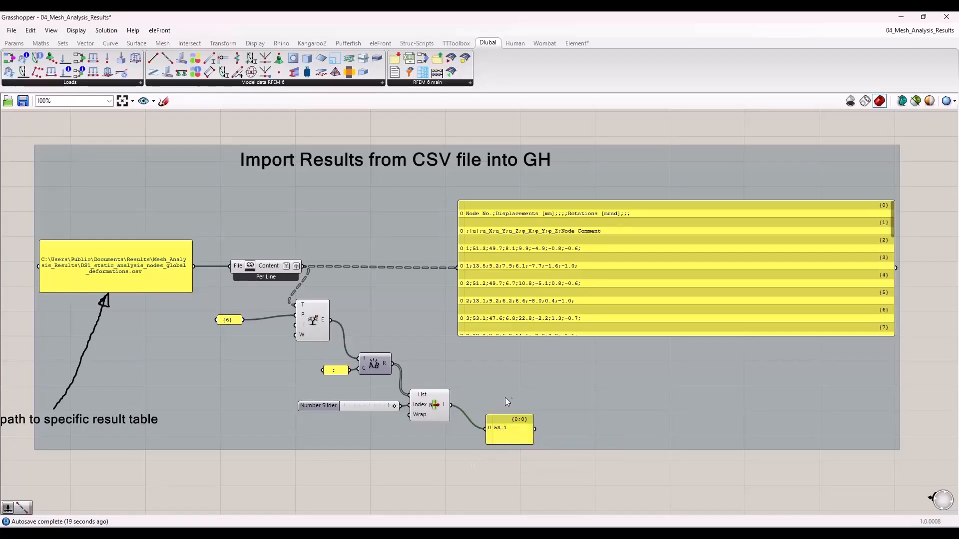
# - Trace the definition from the Run Calculation and Export group through the Import Results group to the panel with the extracted deformation
pyautogui.scroll(-4, 505, 397)
pyautogui.moveTo(331, 430); pyautogui.dragTo(360, 356, button='right')
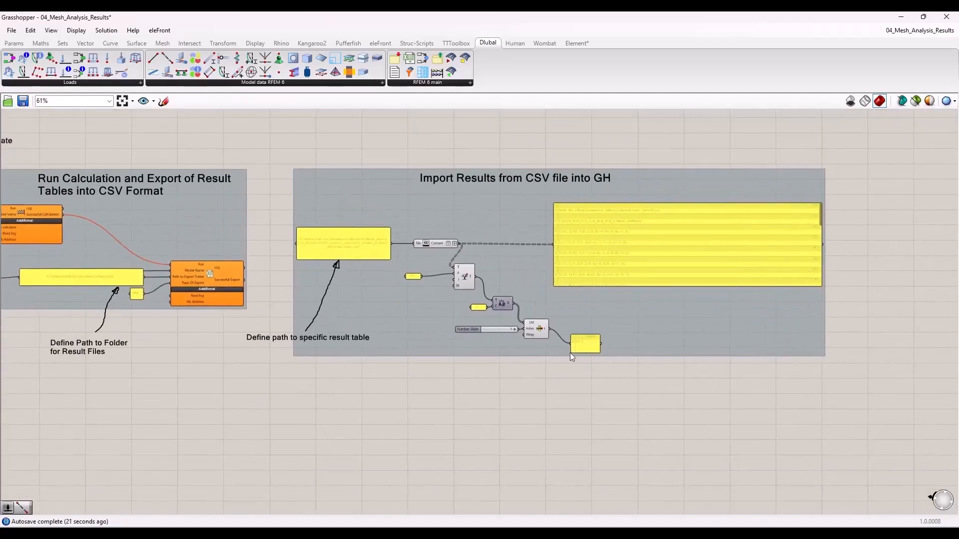
pyautogui.moveTo(224, 371); pyautogui.dragTo(447, 364, button='right')
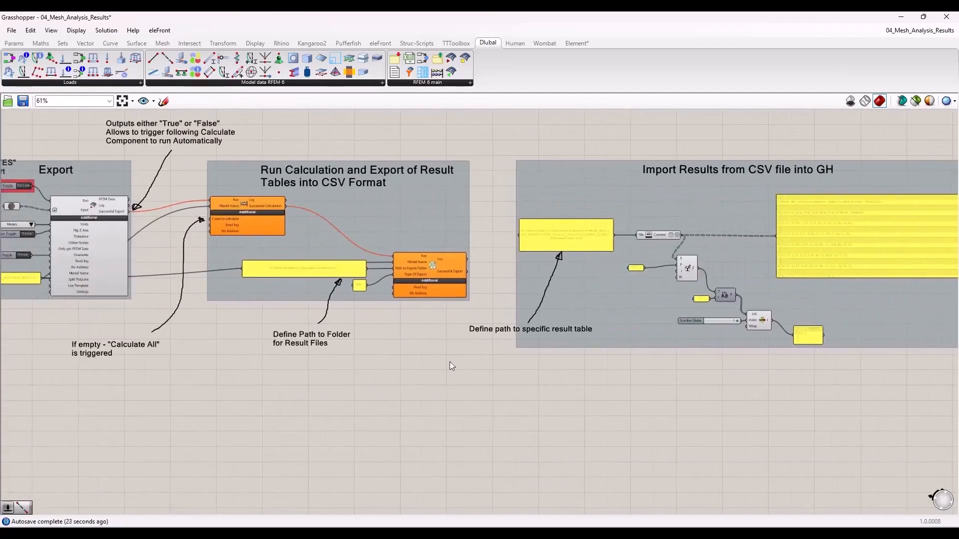
pyautogui.scroll(2, 759, 364)
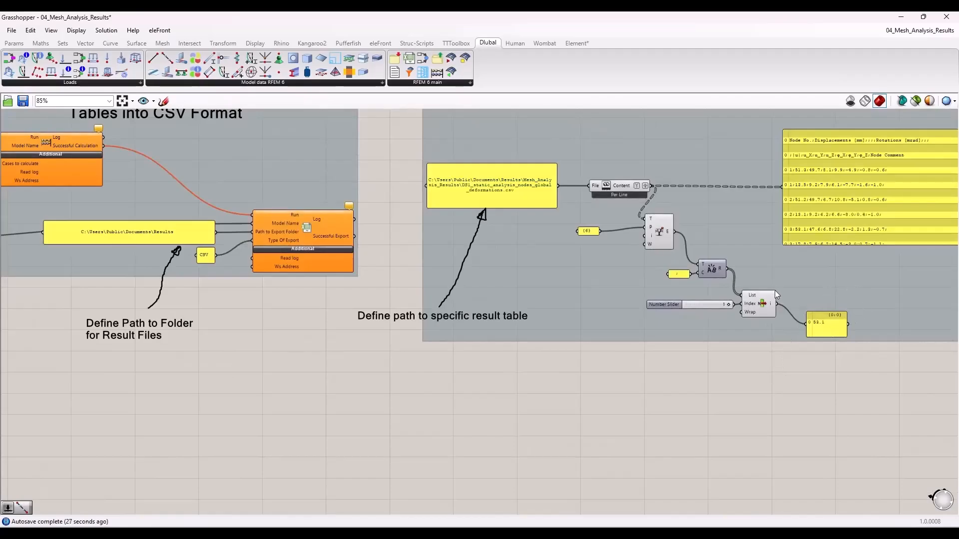
pyautogui.scroll(-2, 818, 394)
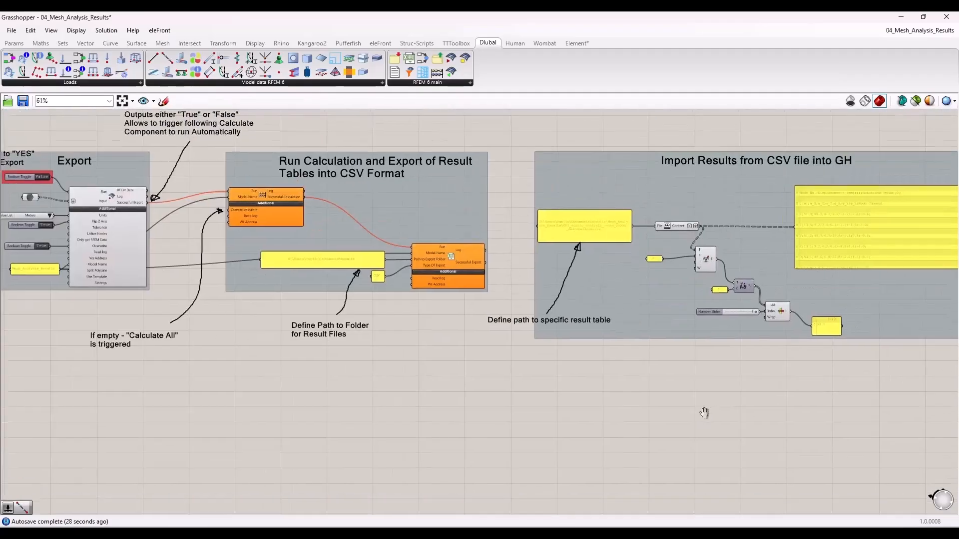
pyautogui.scroll(3, 834, 318)
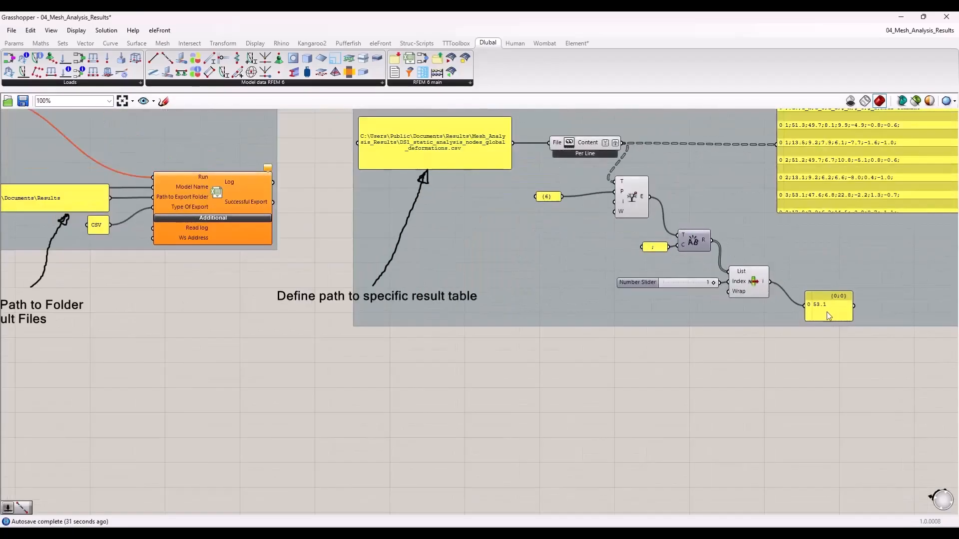
pyautogui.click(825, 307)
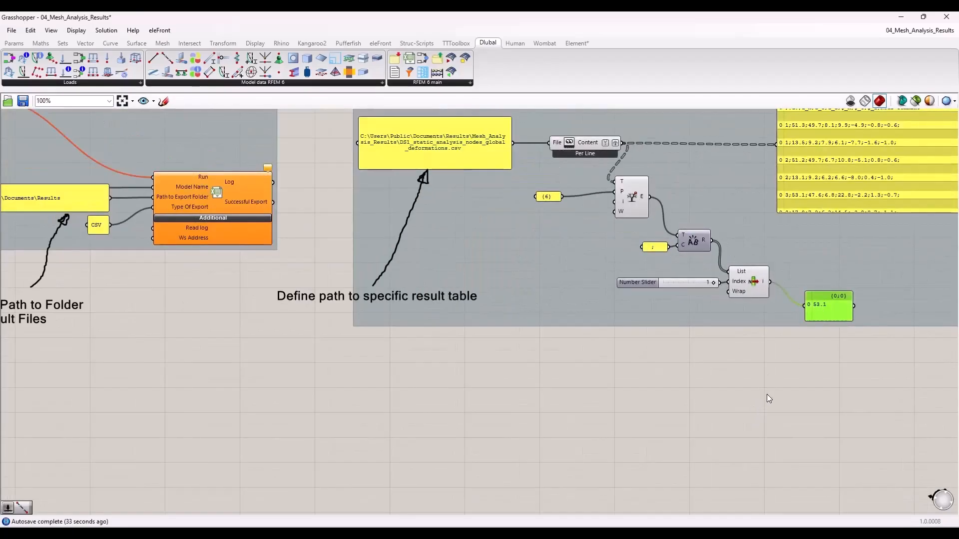
pyautogui.scroll(-3, 797, 350)
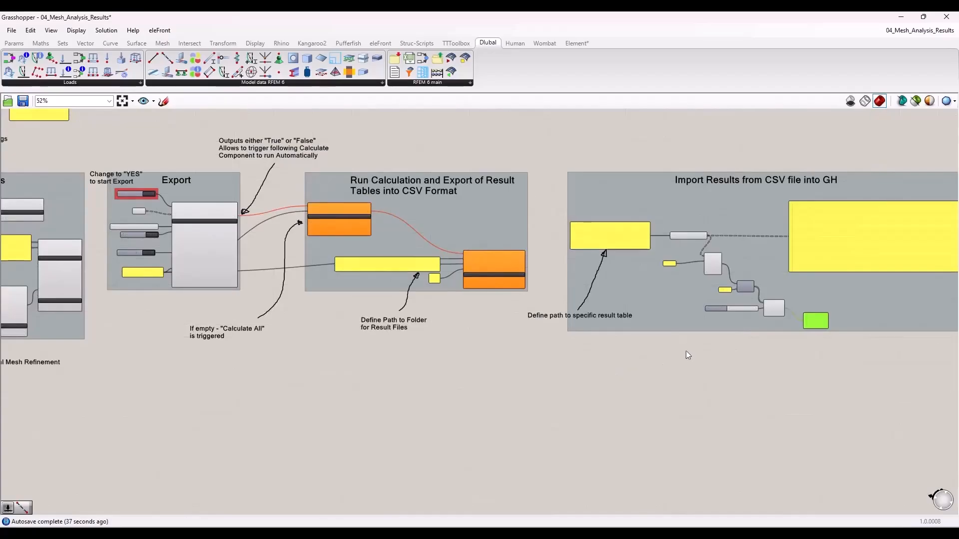
pyautogui.scroll(2, 802, 330)
pyautogui.scroll(2, 798, 328)
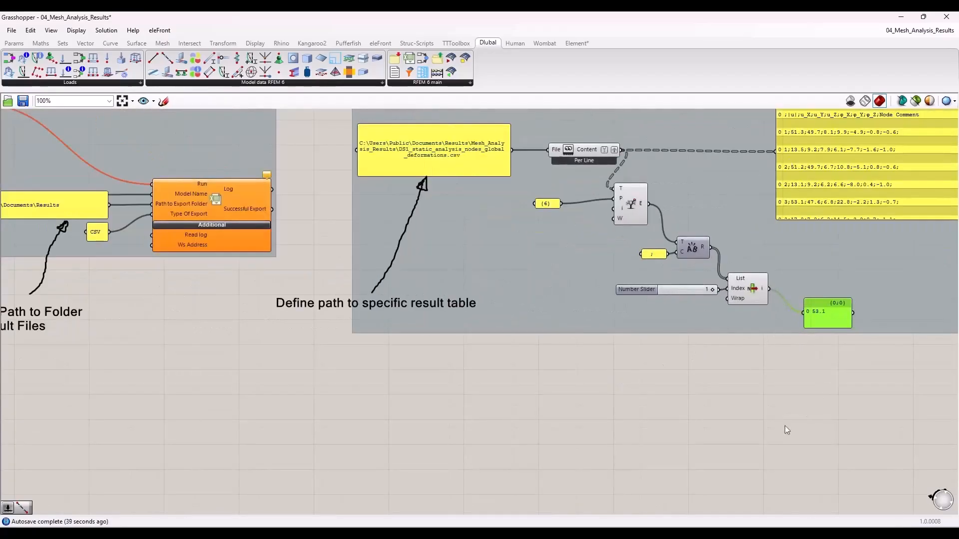
pyautogui.click(510, 364)
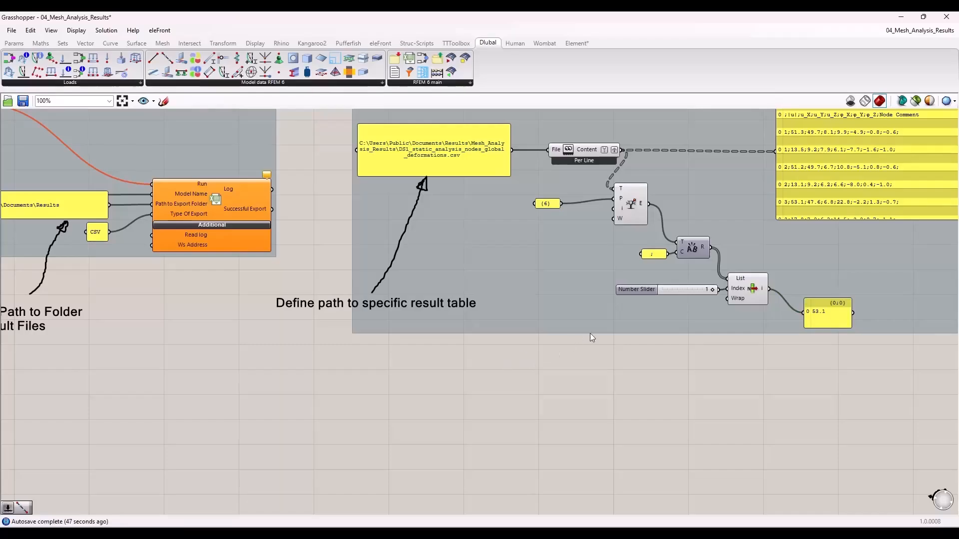
pyautogui.scroll(-3, 589, 333)
pyautogui.scroll(3, 779, 320)
pyautogui.moveTo(779, 321); pyautogui.dragTo(777, 320)
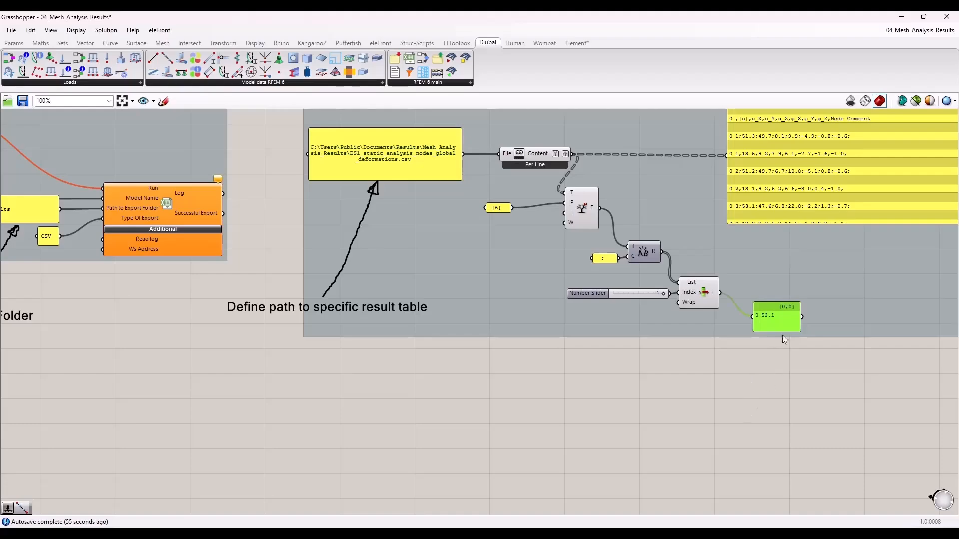
# - Examine the Surface Width, Surface Length and Column Height sliders feeding the cluster, and review the whole definition up to Import Results
pyautogui.scroll(-5, 777, 324)
pyautogui.scroll(6, 226, 257)
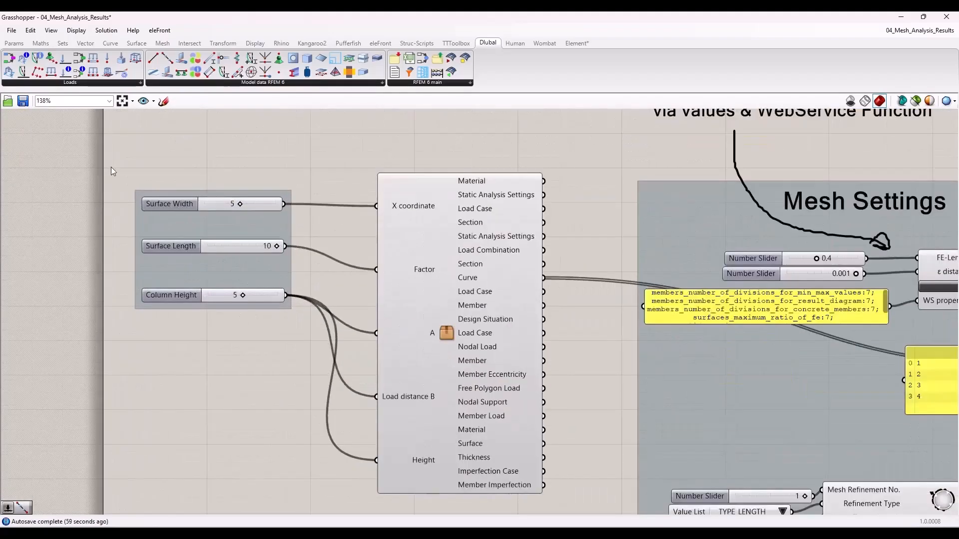
pyautogui.moveTo(111, 167); pyautogui.dragTo(289, 178)
pyautogui.scroll(-6, 215, 225)
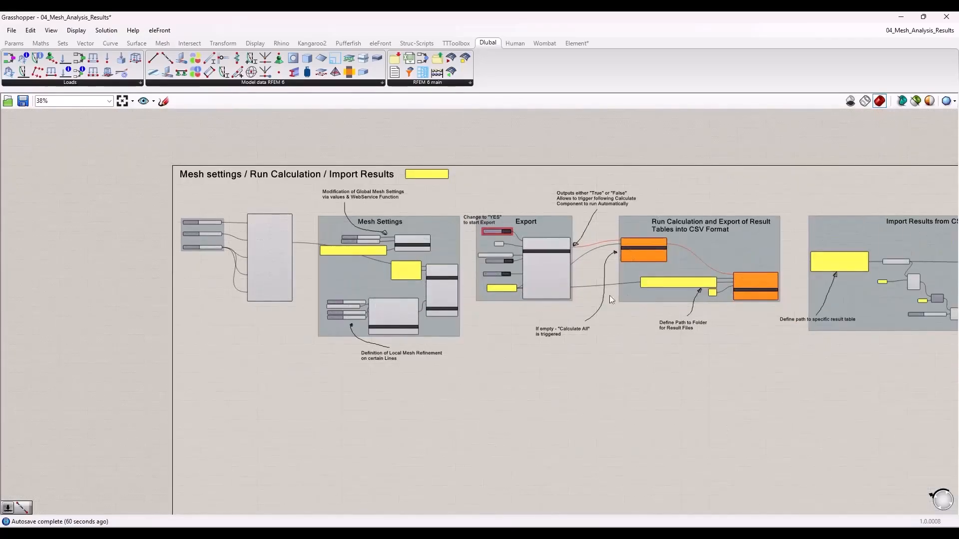
pyautogui.moveTo(509, 161); pyautogui.dragTo(407, 149, button='right')
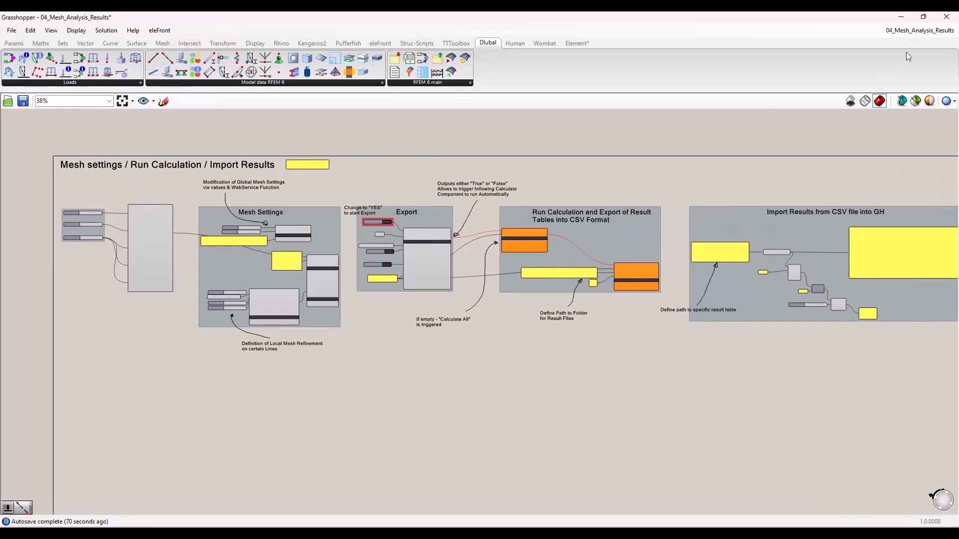
# - Close the 04_Mesh_Analysis_Results definition together with its open cluster document
pyautogui.click(899, 31)
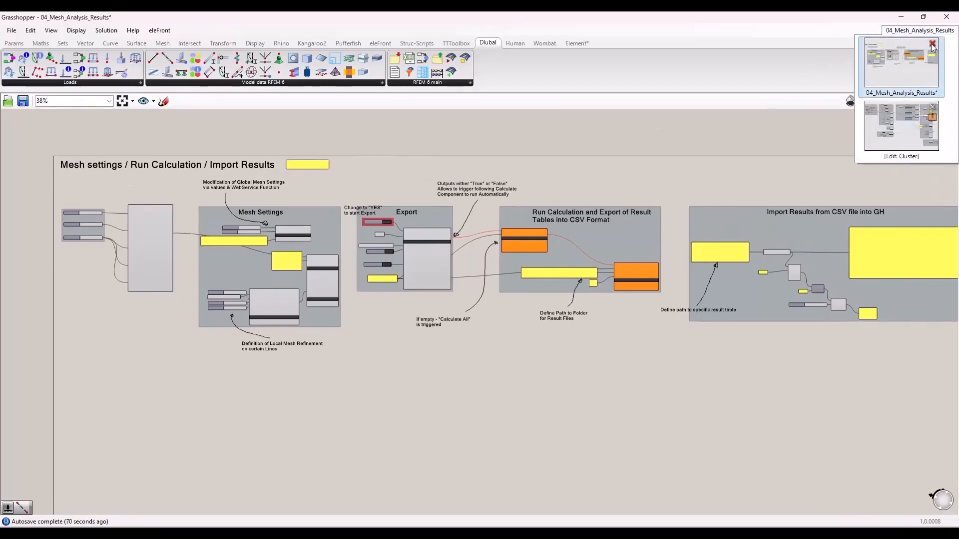
pyautogui.click(932, 44)
pyautogui.click(884, 126)
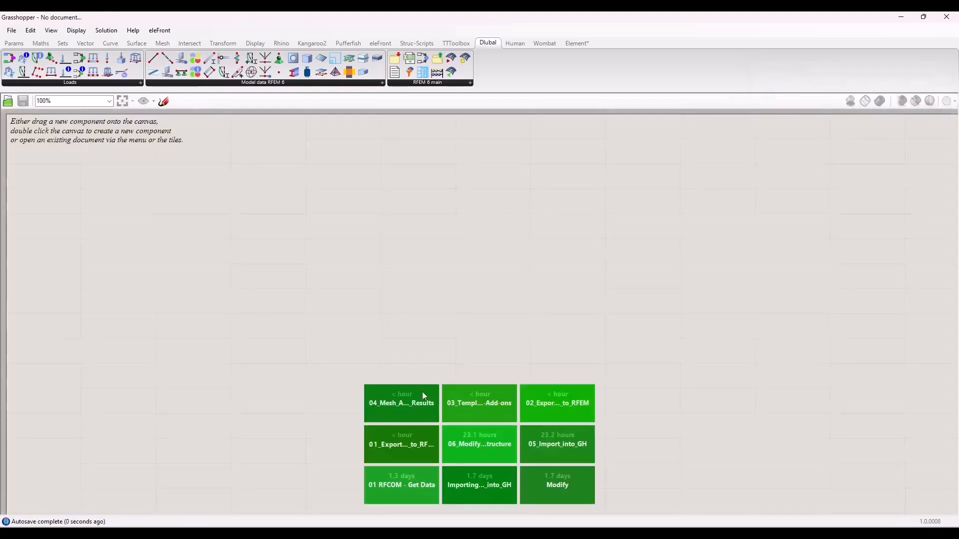
# - Switch to RFEM and close the Mesh_Analysis_Results model
pyautogui.hotkey('alt', 'Tab')
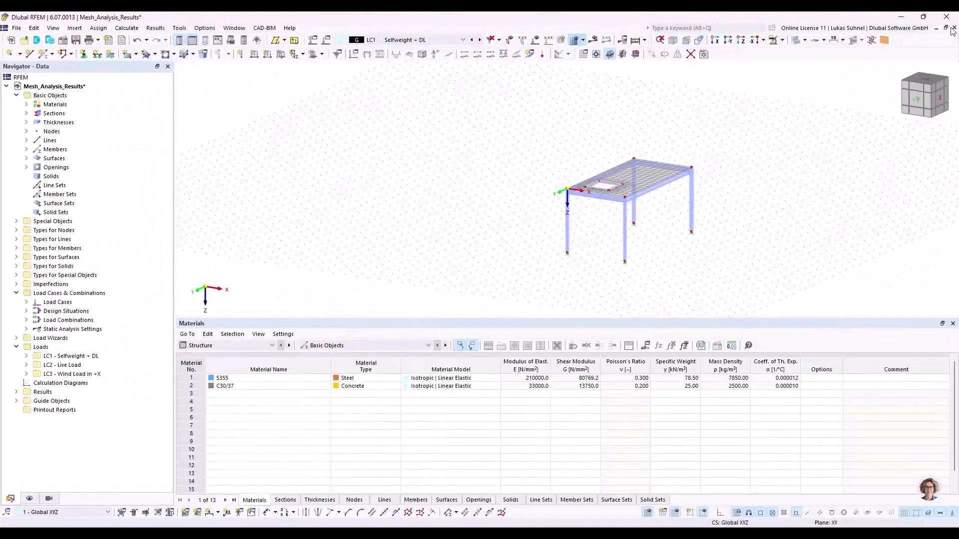
pyautogui.click(518, 317)
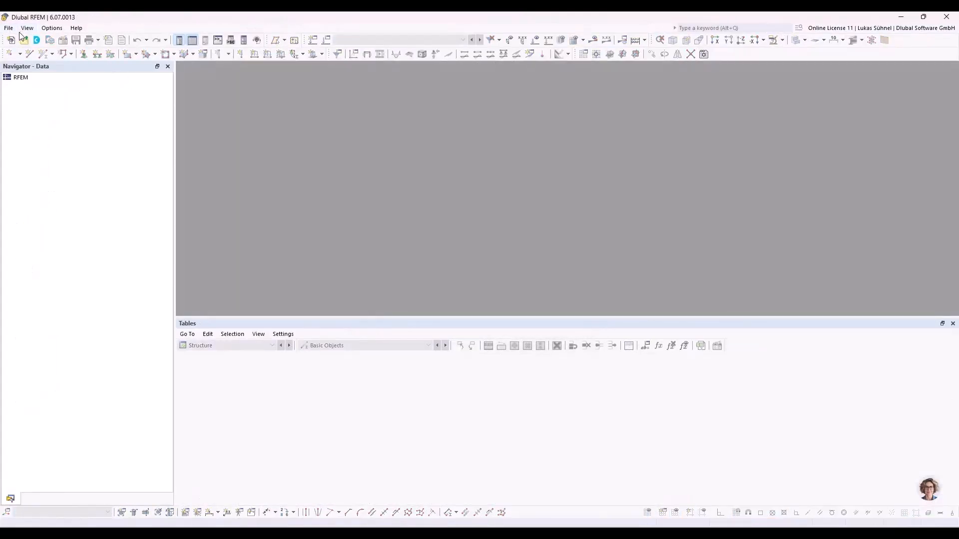
# - Open the recent model 05_Import.rf6 in RFEM
pyautogui.click(9, 28)
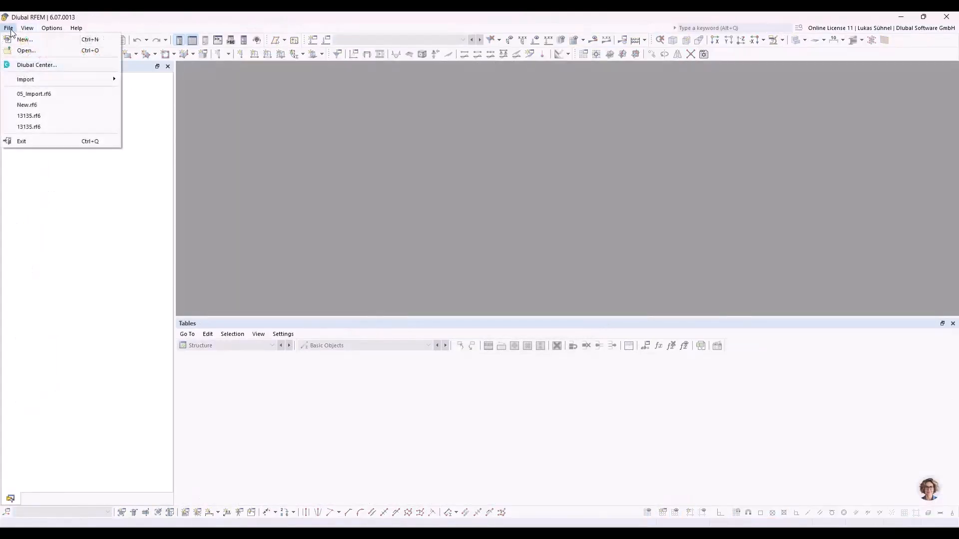
pyautogui.click(35, 94)
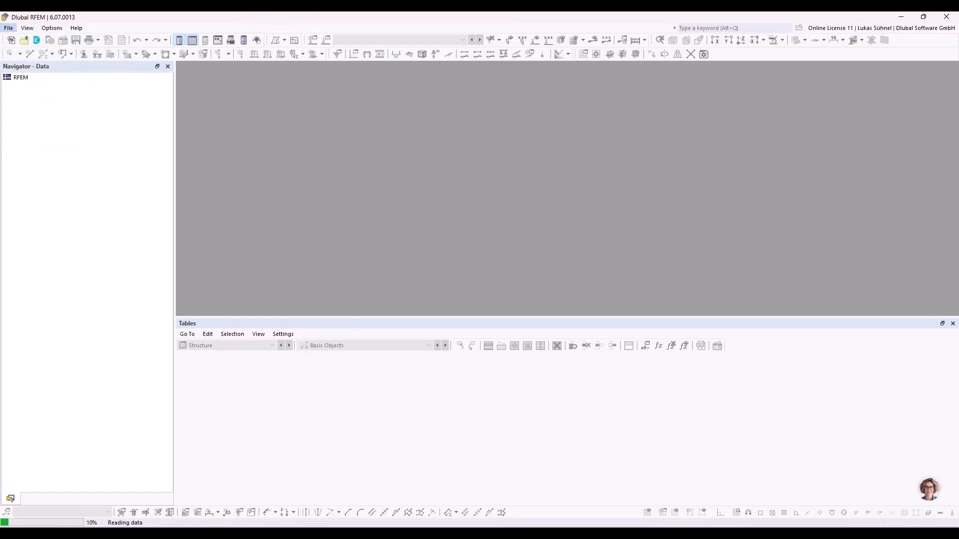
# - Switch to Grasshopper and open the 05_Import_into_GH definition at its "1) Import complete structure" section
pyautogui.moveTo(234, 534)
pyautogui.click(282, 451)
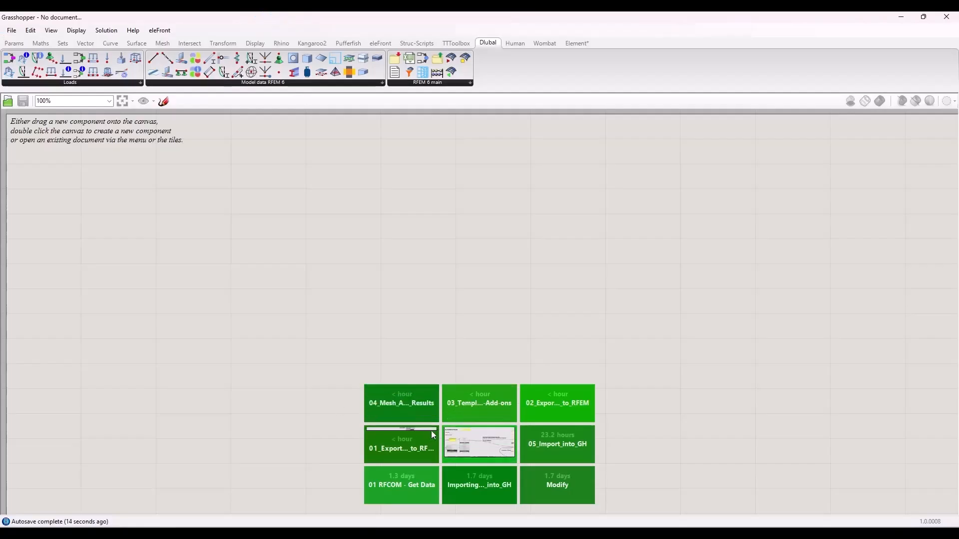
pyautogui.click(556, 453)
pyautogui.scroll(5, 473, 199)
pyautogui.moveTo(528, 244); pyautogui.dragTo(393, 205, button='right')
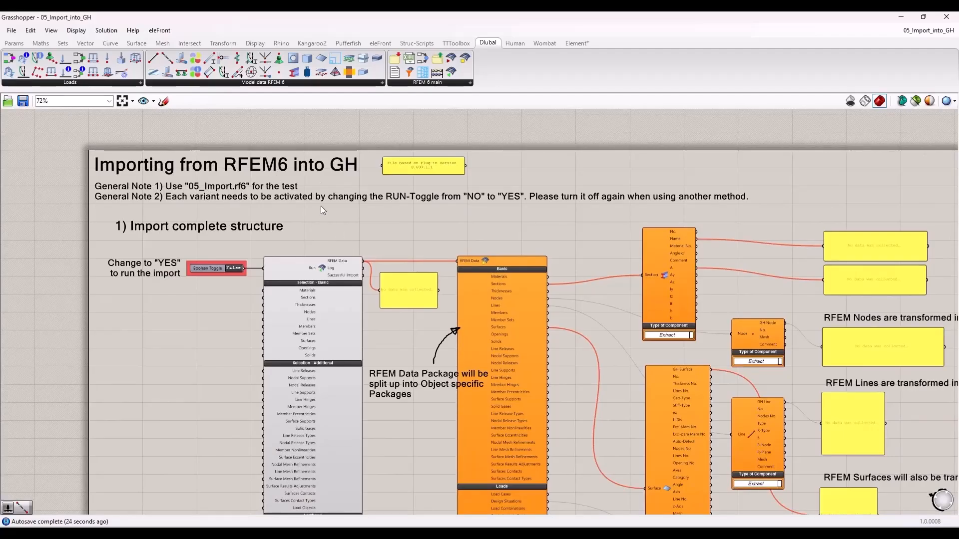
pyautogui.moveTo(313, 249); pyautogui.dragTo(316, 186, button='right')
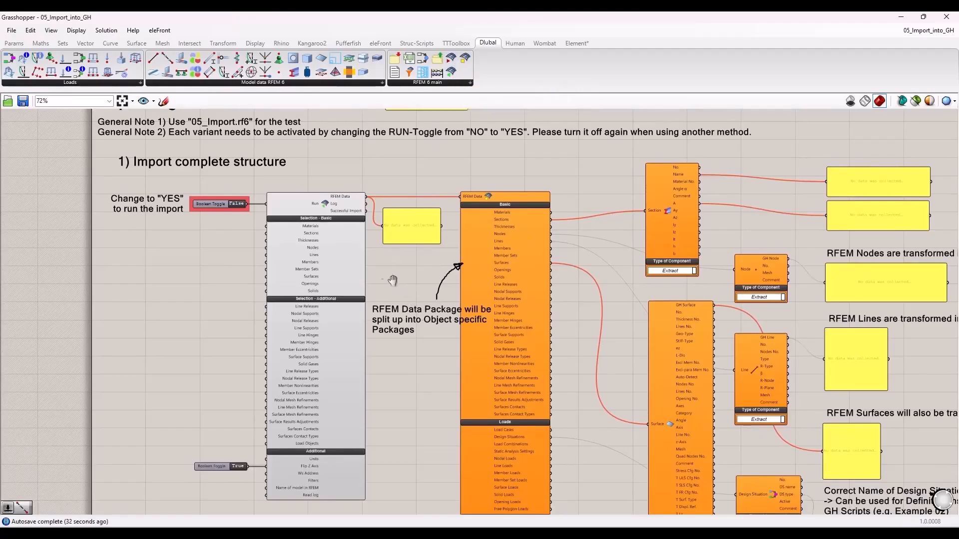
pyautogui.scroll(2, 395, 282)
pyautogui.scroll(-2, 204, 238)
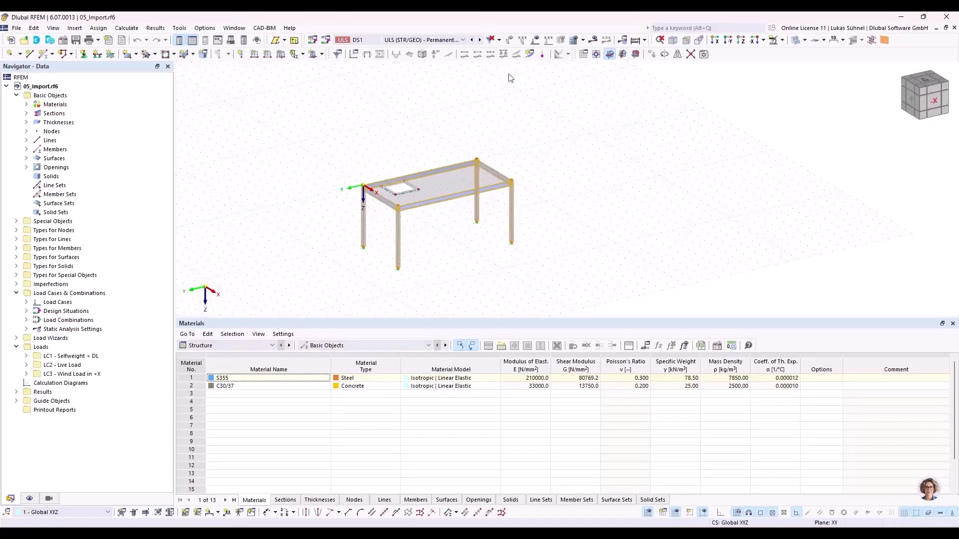
# - Arrange RFEM and Grasshopper side by side and centre the table model in the RFEM view
pyautogui.press('super+Right')
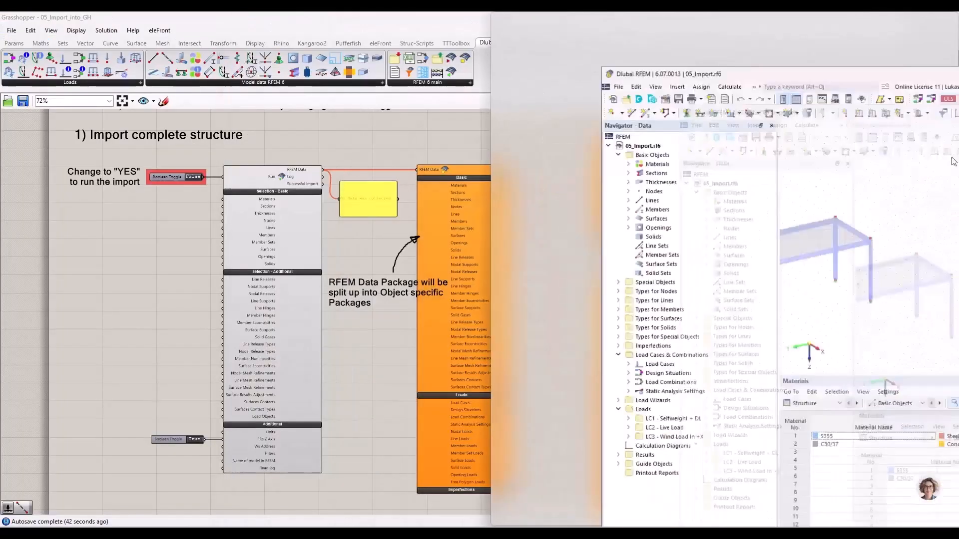
pyautogui.moveTo(724, 209); pyautogui.dragTo(878, 204, button='middle')
pyautogui.moveTo(365, 16); pyautogui.dragTo(44, 145)
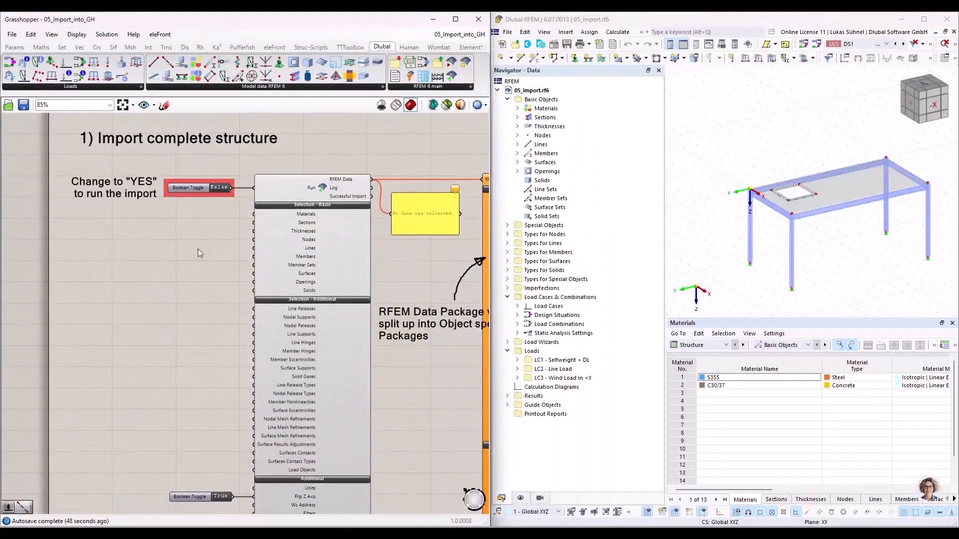
# - Run the complete structure import by setting the Boolean Toggle on the Run input to True
pyautogui.scroll(-2, 215, 215)
pyautogui.scroll(2, 215, 214)
pyautogui.scroll(-1, 196, 230)
pyautogui.scroll(1, 195, 229)
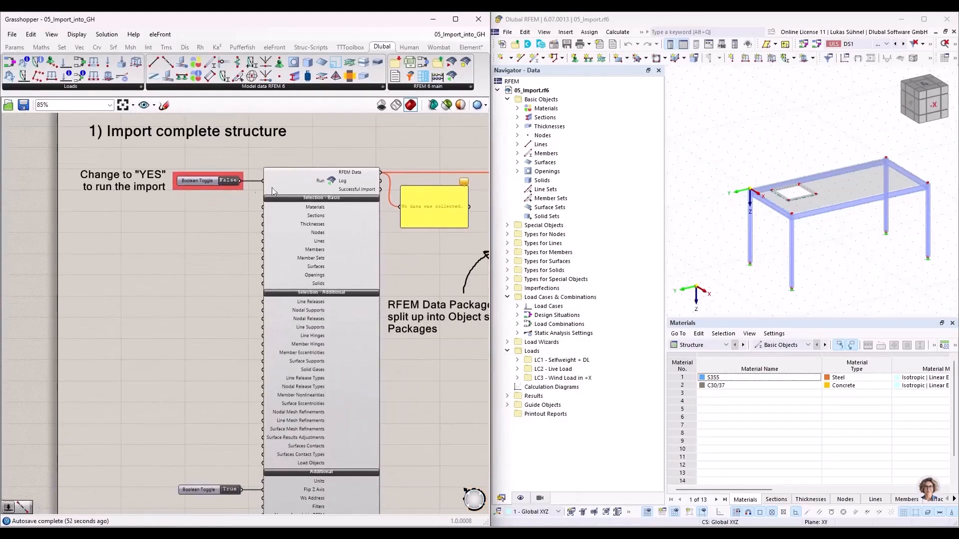
pyautogui.click(236, 185)
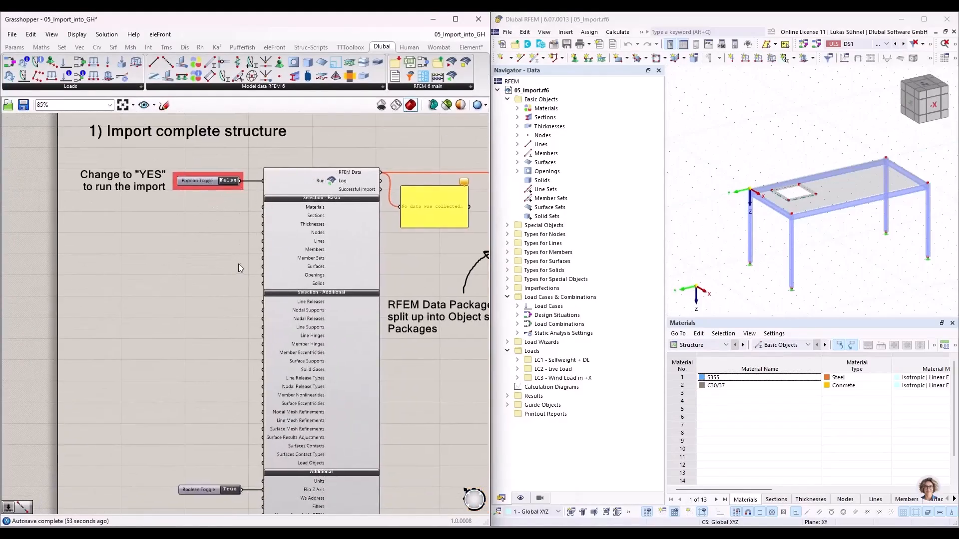
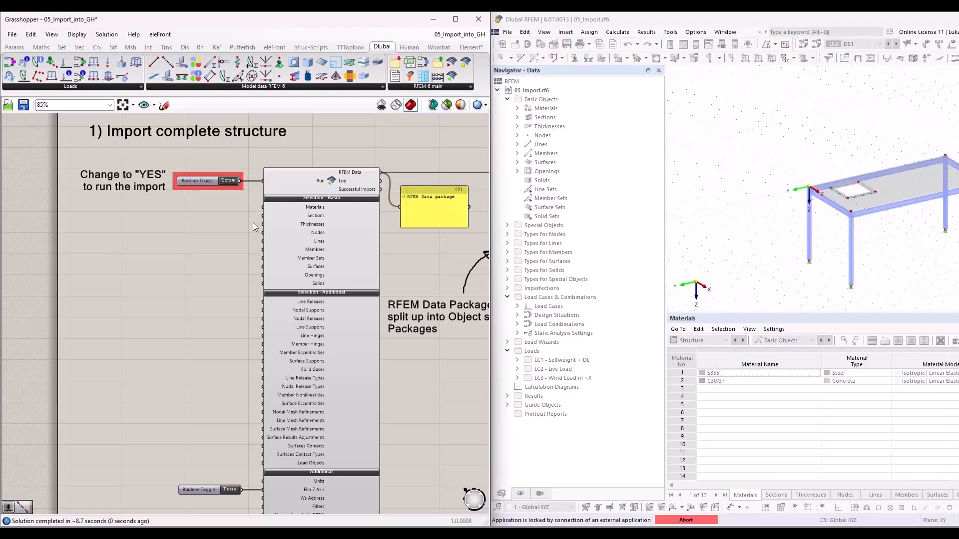
# - Examine the panel on the import component's RFEM Data output and follow its wire to the RFEM Data component
pyautogui.moveTo(424, 252); pyautogui.dragTo(347, 214, button='right')
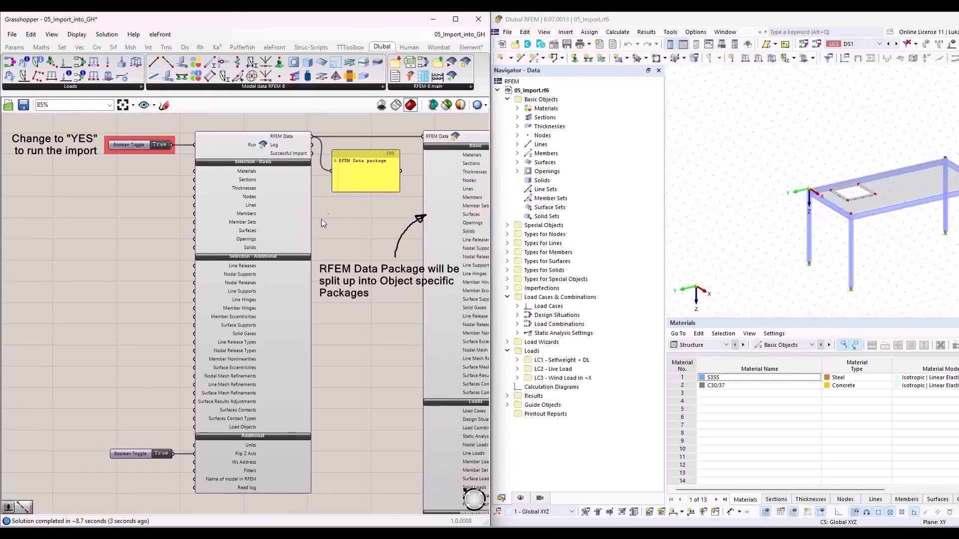
pyautogui.moveTo(352, 217); pyautogui.dragTo(205, 285, button='right')
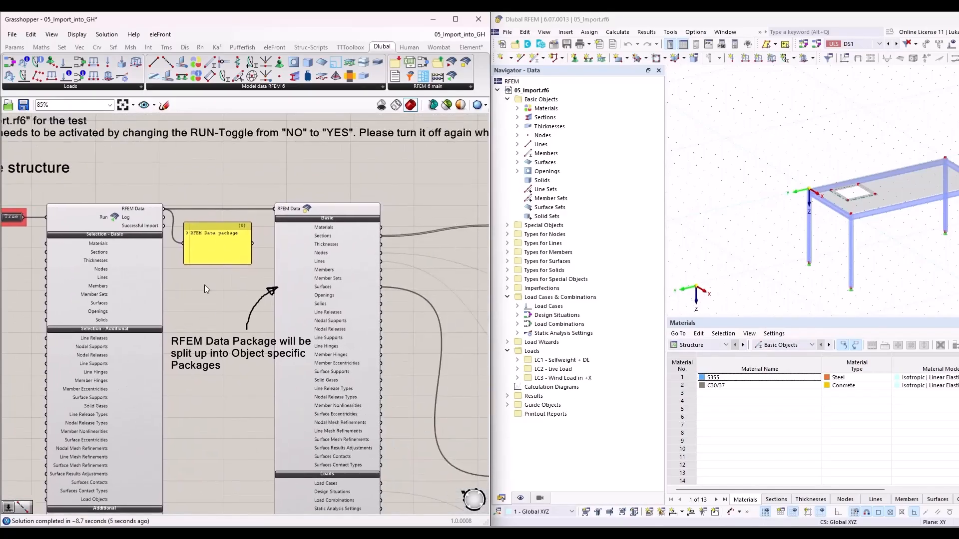
pyautogui.scroll(5, 209, 227)
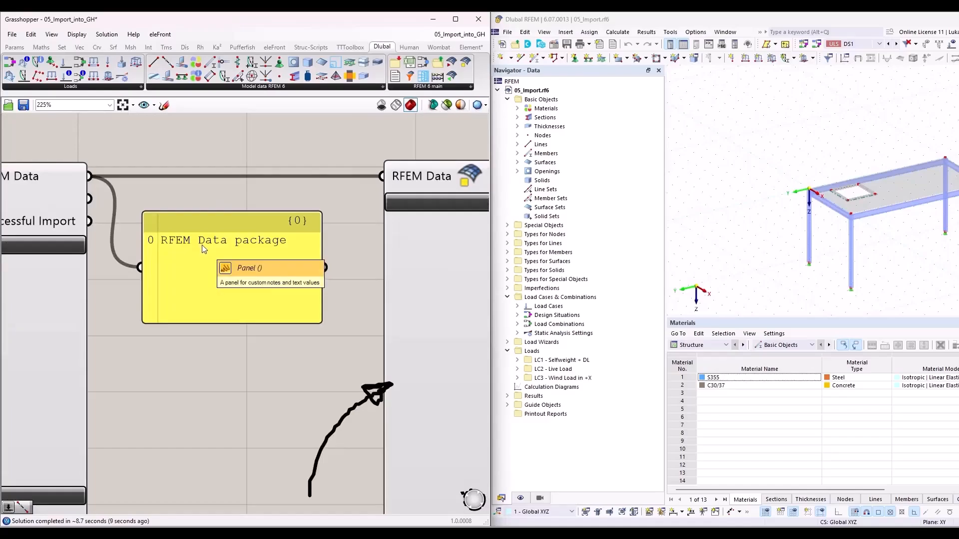
pyautogui.scroll(-3, 205, 250)
pyautogui.scroll(3, 205, 249)
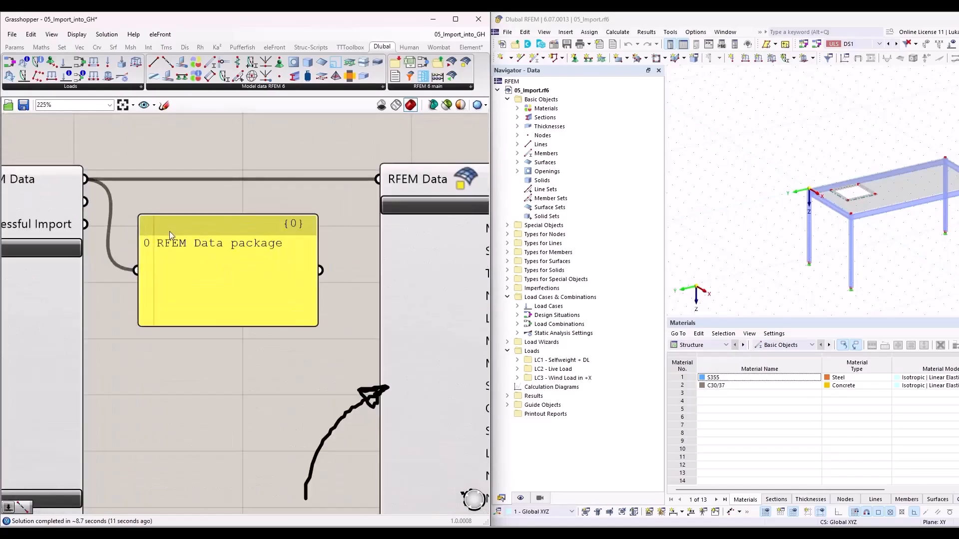
pyautogui.scroll(-3, 170, 232)
pyautogui.scroll(-2, 200, 356)
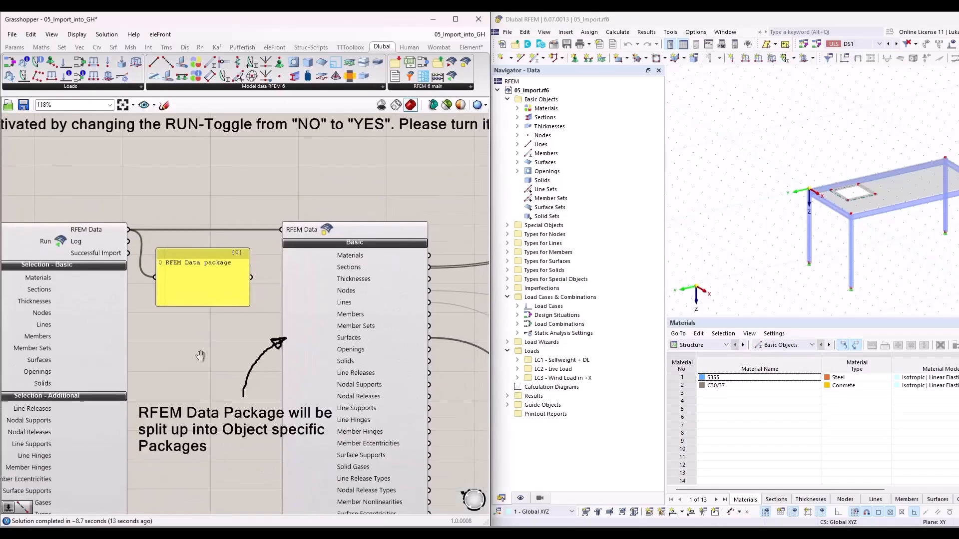
pyautogui.scroll(-1, 199, 355)
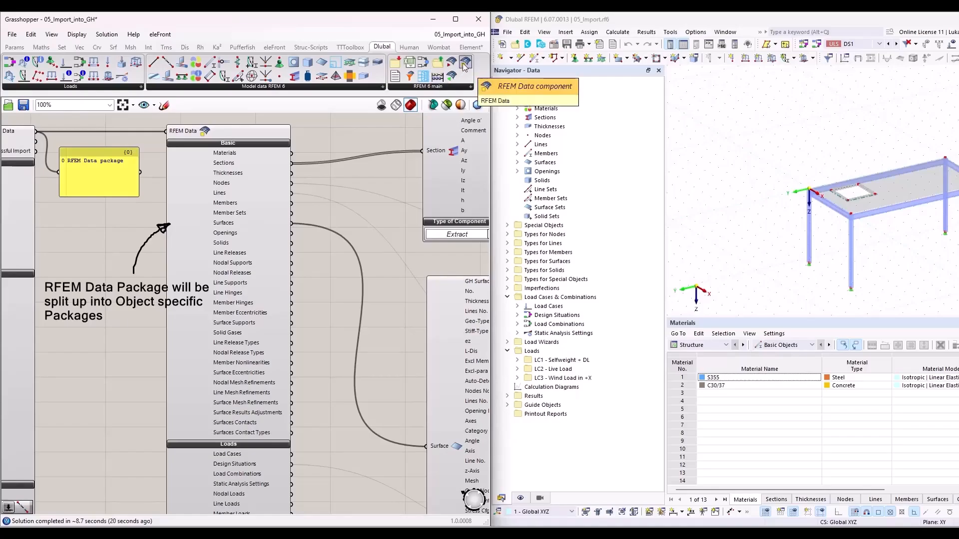
# - Inspect the Sections output of the RFEM Data component and trace its wire to the Section extract component
pyautogui.scroll(2, 250, 154)
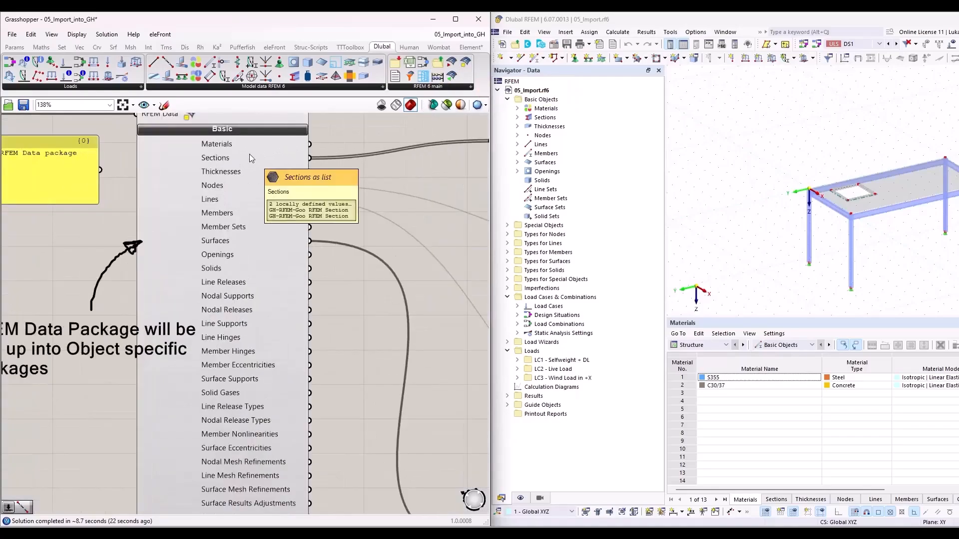
pyautogui.moveTo(252, 157)
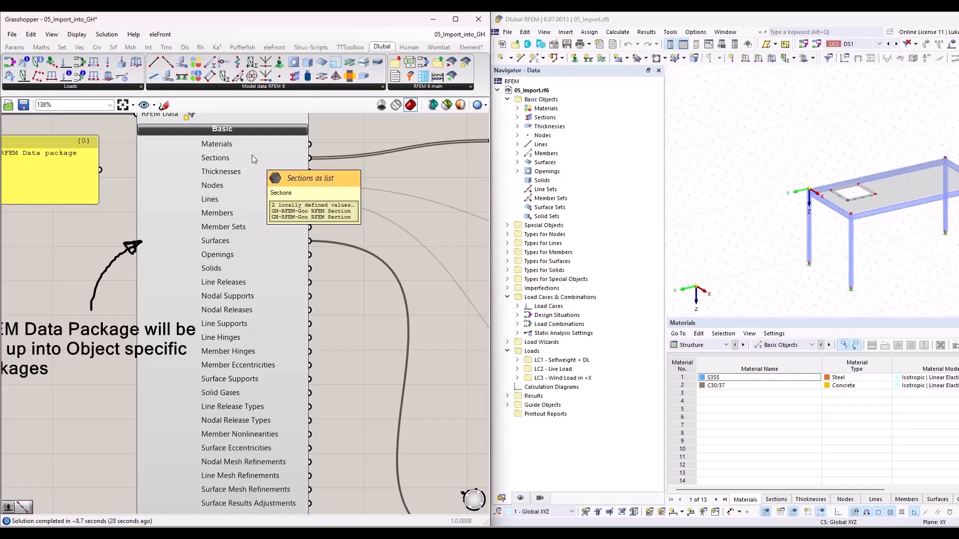
pyautogui.scroll(-2, 300, 181)
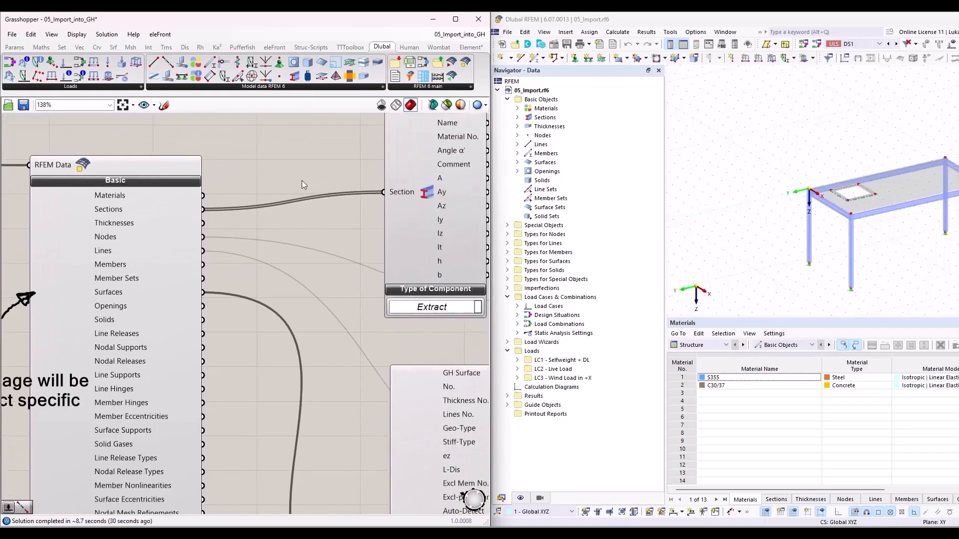
pyautogui.moveTo(317, 158); pyautogui.dragTo(227, 188, button='right')
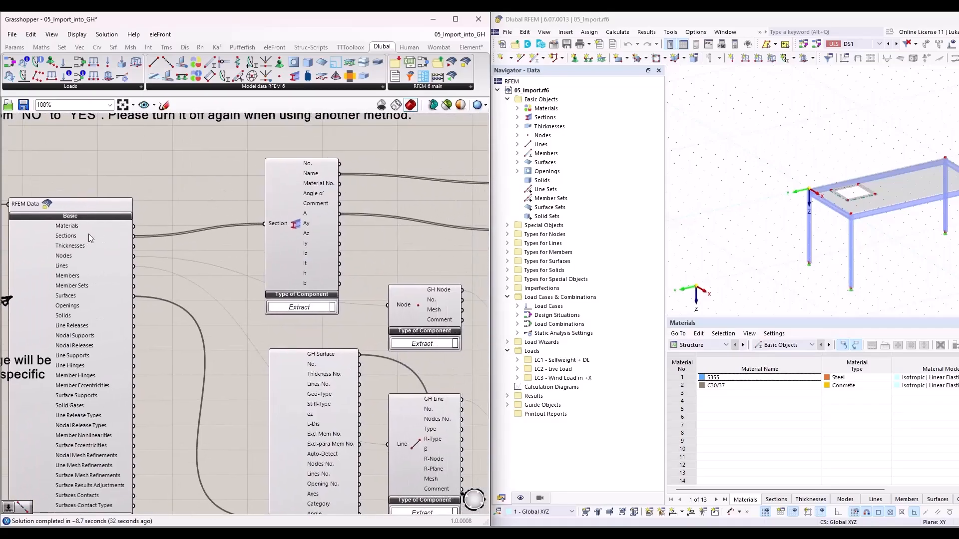
pyautogui.moveTo(92, 234)
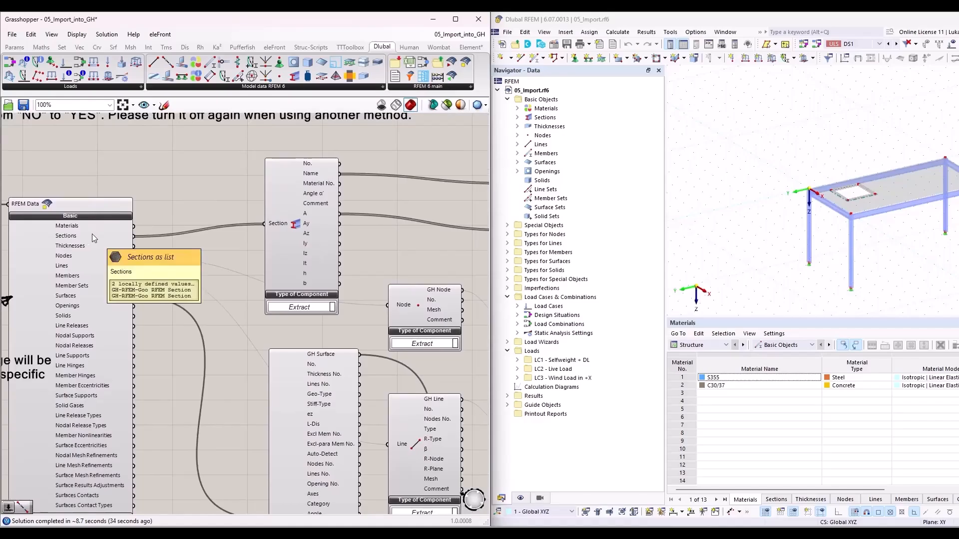
pyautogui.scroll(2, 357, 219)
pyautogui.moveTo(357, 250); pyautogui.dragTo(317, 280, button='right')
pyautogui.scroll(-1, 199, 258)
pyautogui.moveTo(141, 198); pyautogui.dragTo(202, 316, button='right')
pyautogui.scroll(-1, 257, 254)
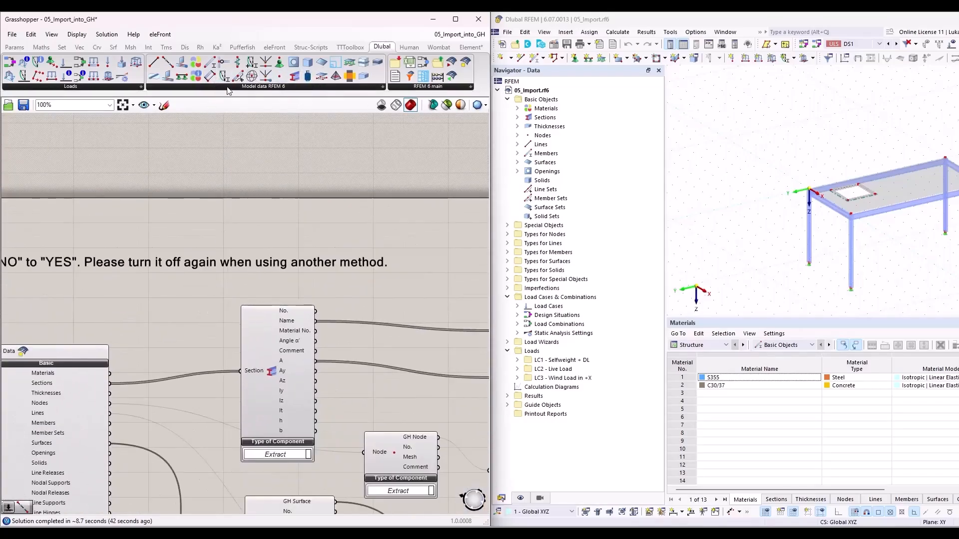
# - Place a Section component on the canvas, expand its More inputs, switch its type from Assemble to Extract, and delete it
pyautogui.moveTo(294, 75); pyautogui.dragTo(283, 187)
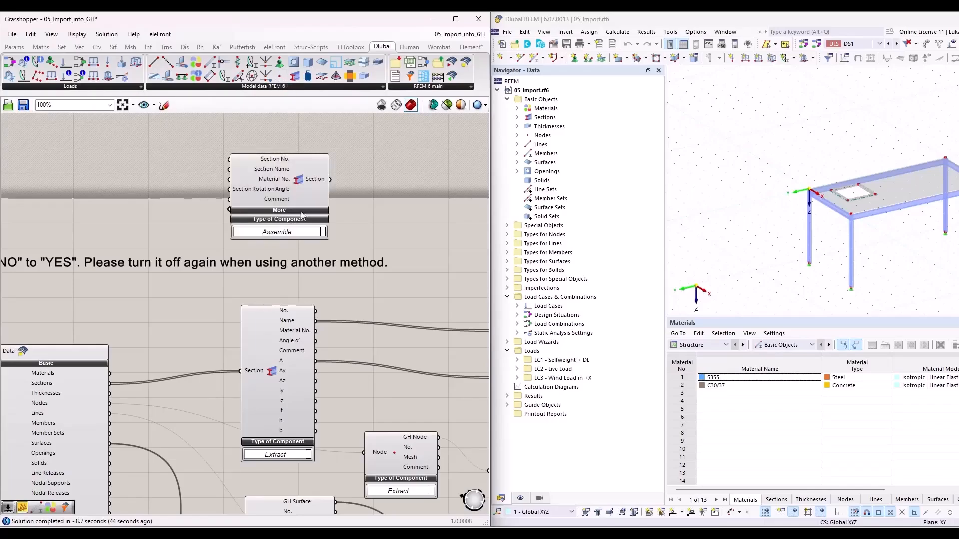
pyautogui.click(288, 192)
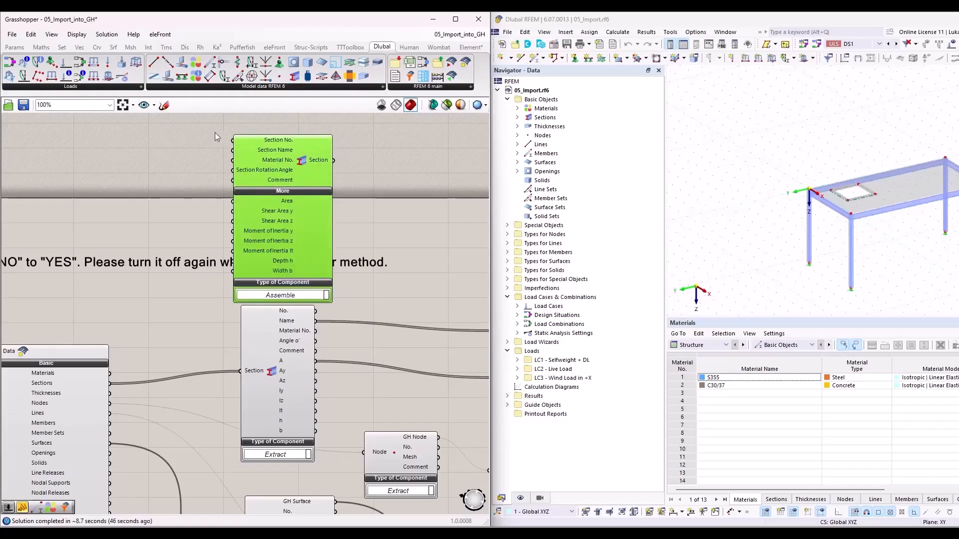
pyautogui.moveTo(269, 196)
pyautogui.mouseDown()
pyautogui.moveTo(281, 217)
pyautogui.moveTo(275, 204)
pyautogui.mouseUp()
pyautogui.click(304, 271)
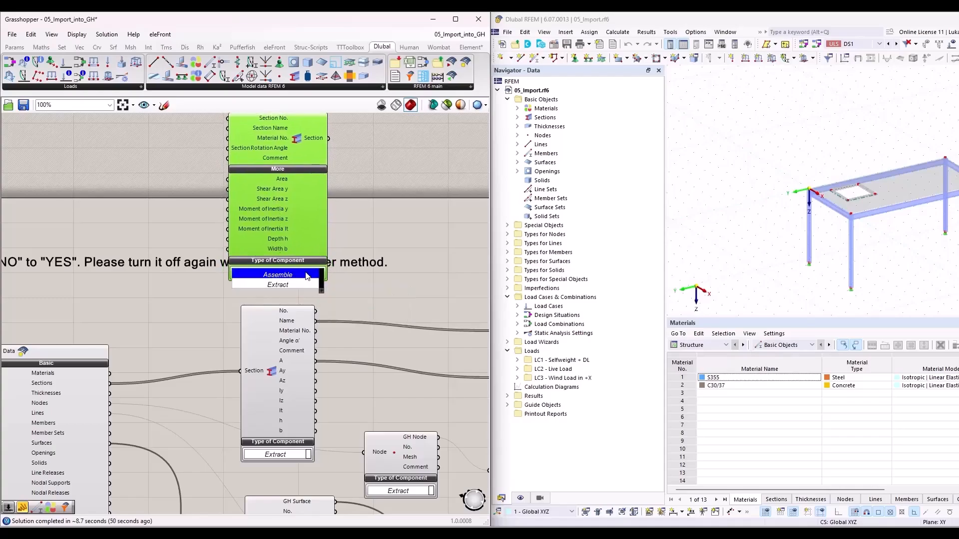
pyautogui.click(300, 284)
pyautogui.moveTo(314, 199); pyautogui.dragTo(289, 166)
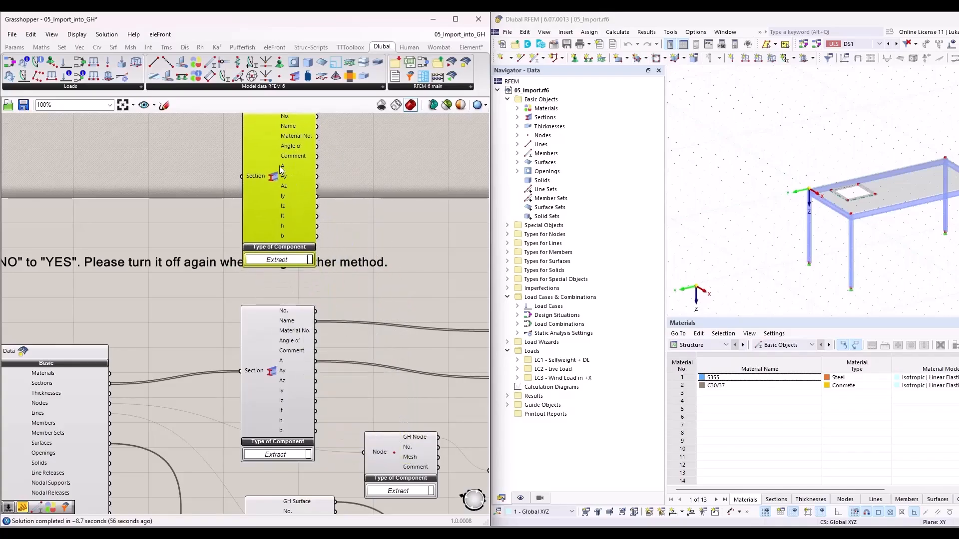
pyautogui.press('Delete')
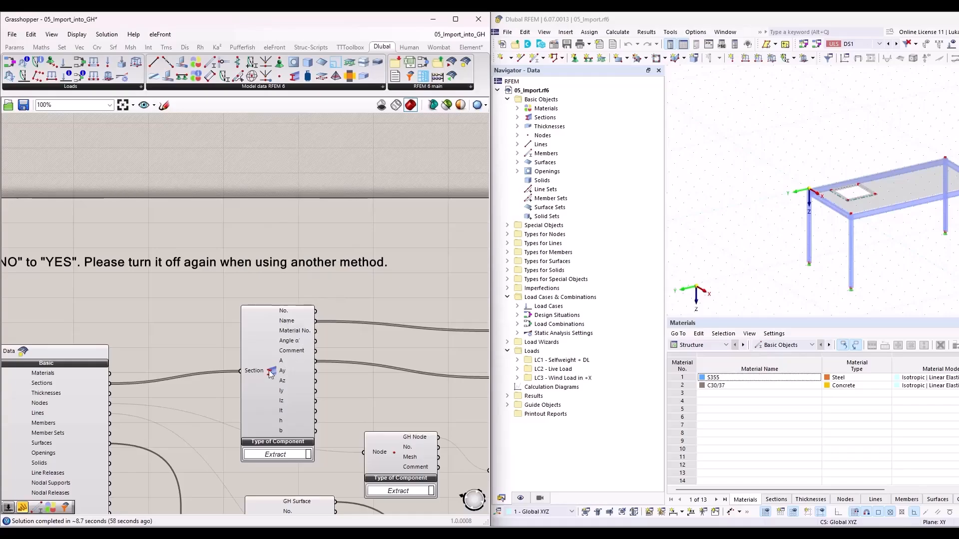
# - Examine the panels with the extracted section names and areas, and the panel fed by the GH Node output
pyautogui.moveTo(361, 406); pyautogui.dragTo(170, 290, button='right')
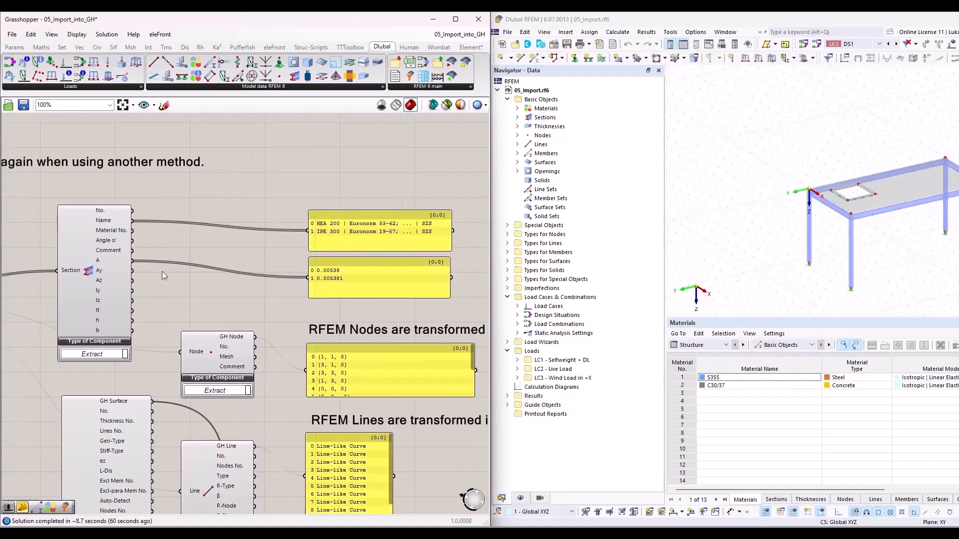
pyautogui.click(374, 232)
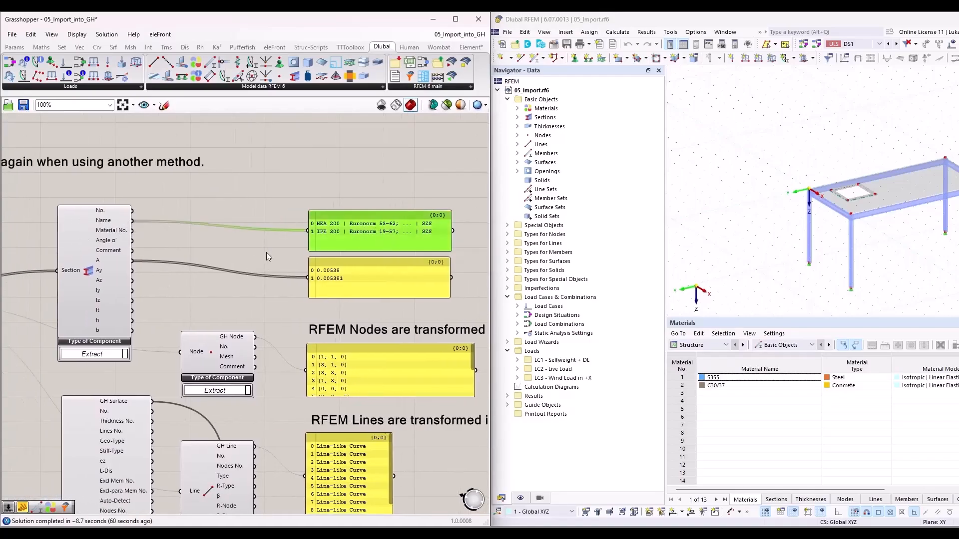
pyautogui.click(340, 277)
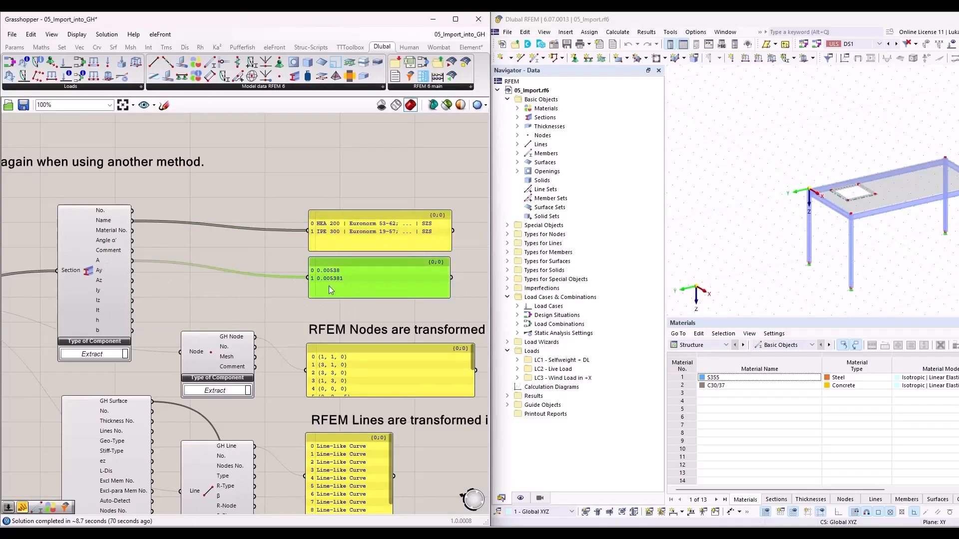
pyautogui.moveTo(277, 399); pyautogui.dragTo(352, 284, button='right')
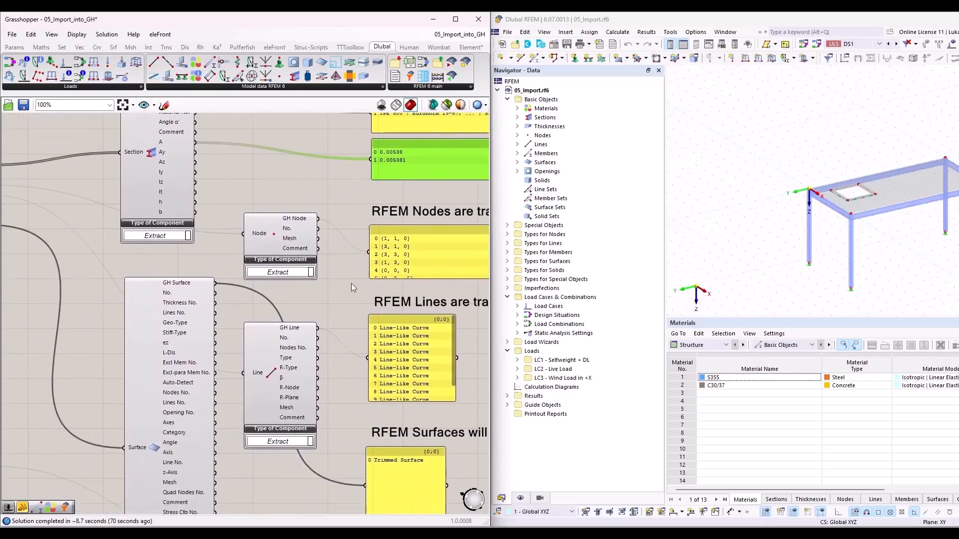
pyautogui.scroll(-3, 351, 283)
pyautogui.scroll(2, 120, 232)
pyautogui.scroll(1, 110, 214)
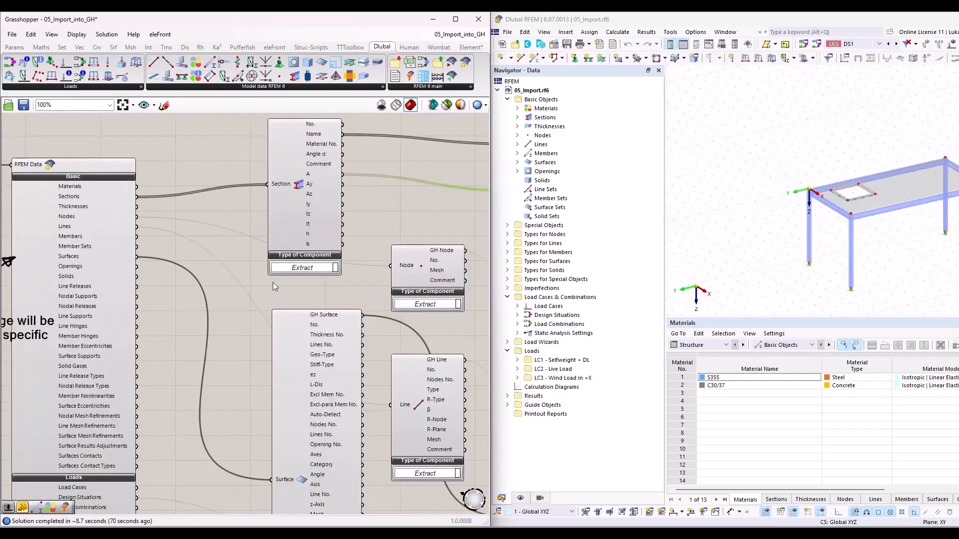
pyautogui.moveTo(426, 323); pyautogui.dragTo(262, 269, button='right')
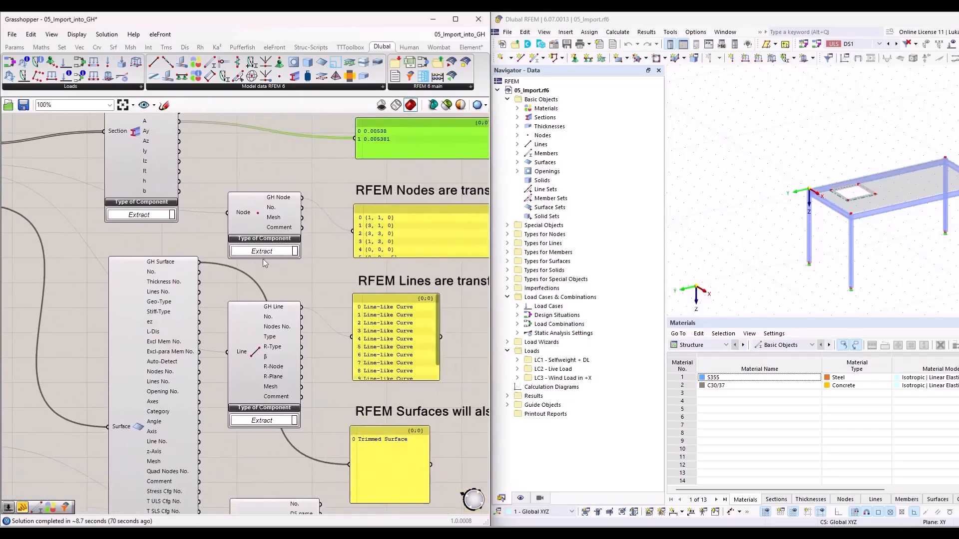
pyautogui.click(398, 242)
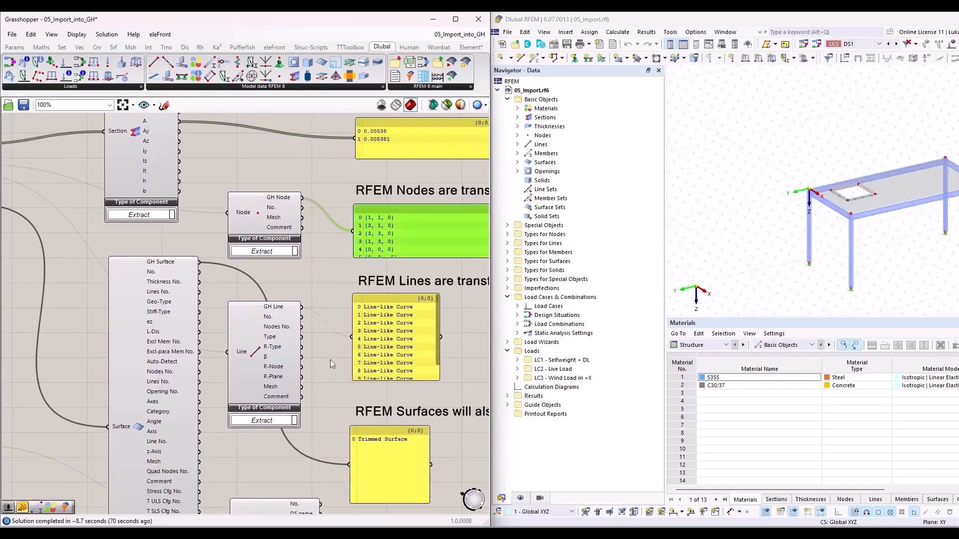
# - Move the Grasshopper window aside to examine the imported table geometry in the Rhino viewport, and put the window back
pyautogui.moveTo(340, 397); pyautogui.dragTo(350, 270, button='right')
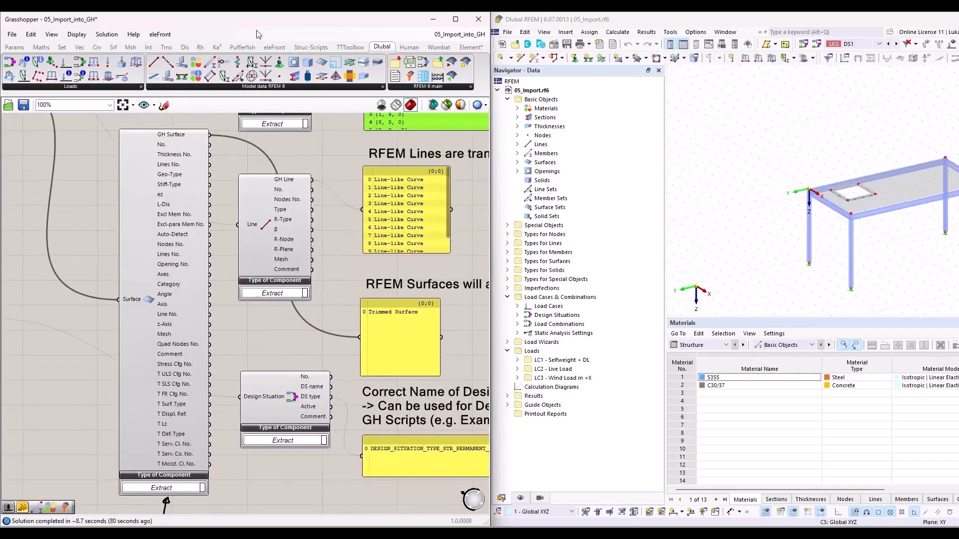
pyautogui.moveTo(259, 28); pyautogui.dragTo(592, 355)
pyautogui.scroll(-3, 220, 166)
pyautogui.scroll(5, 247, 264)
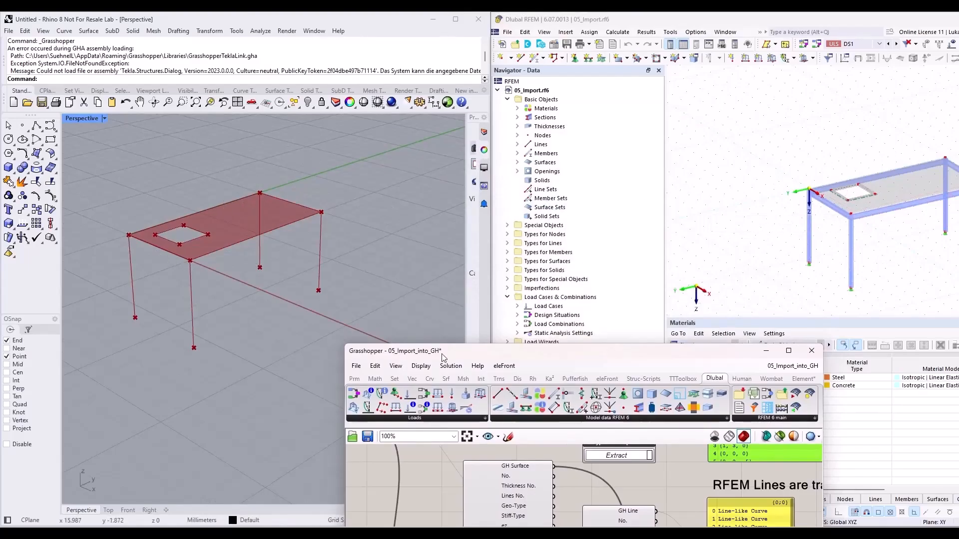
pyautogui.moveTo(447, 356); pyautogui.dragTo(476, 300)
pyautogui.moveTo(78, 165); pyautogui.dragTo(344, 369)
pyautogui.moveTo(499, 295); pyautogui.dragTo(7, 190)
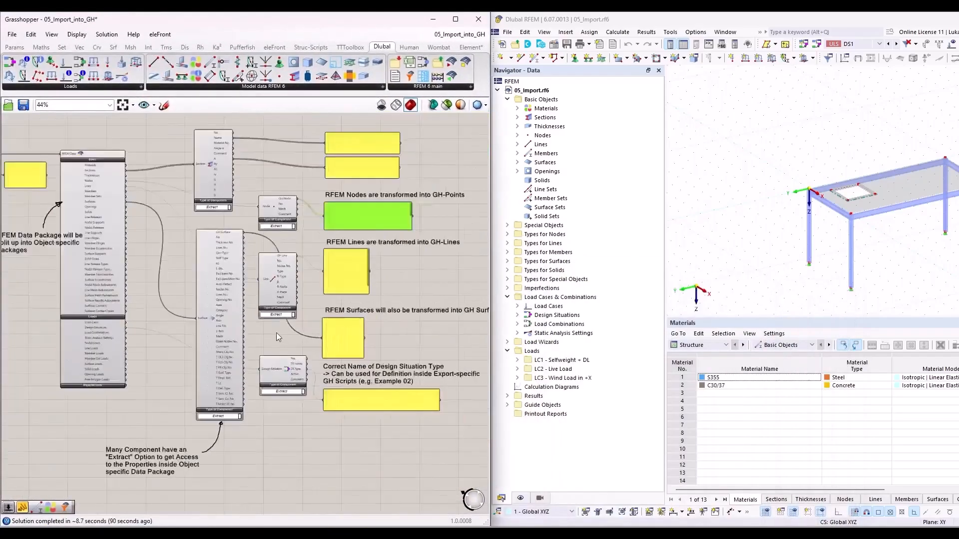
# - Switch the Run Boolean Toggle of the "Import complete structure" group to False
pyautogui.scroll(1, 286, 379)
pyautogui.scroll(-1, 256, 403)
pyautogui.moveTo(303, 432)
pyautogui.mouseDown(button='right')
pyautogui.moveTo(289, 413)
pyautogui.moveTo(372, 339)
pyautogui.mouseUp(button='right')
pyautogui.scroll(-4, 360, 344)
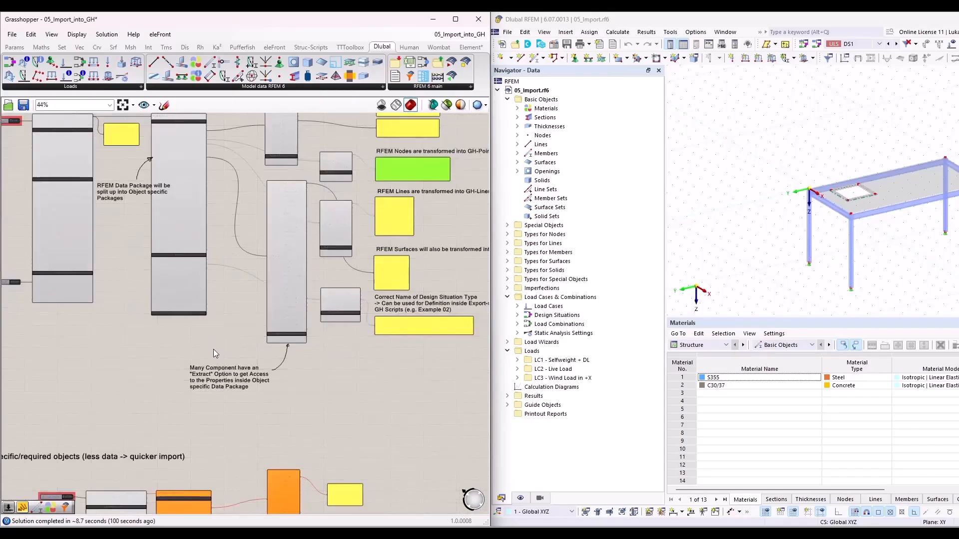
pyautogui.moveTo(216, 347); pyautogui.dragTo(350, 194, button='right')
pyautogui.scroll(-2, 350, 193)
pyautogui.moveTo(256, 179); pyautogui.dragTo(244, 370, button='right')
pyautogui.scroll(3, 164, 211)
pyautogui.scroll(2, 223, 242)
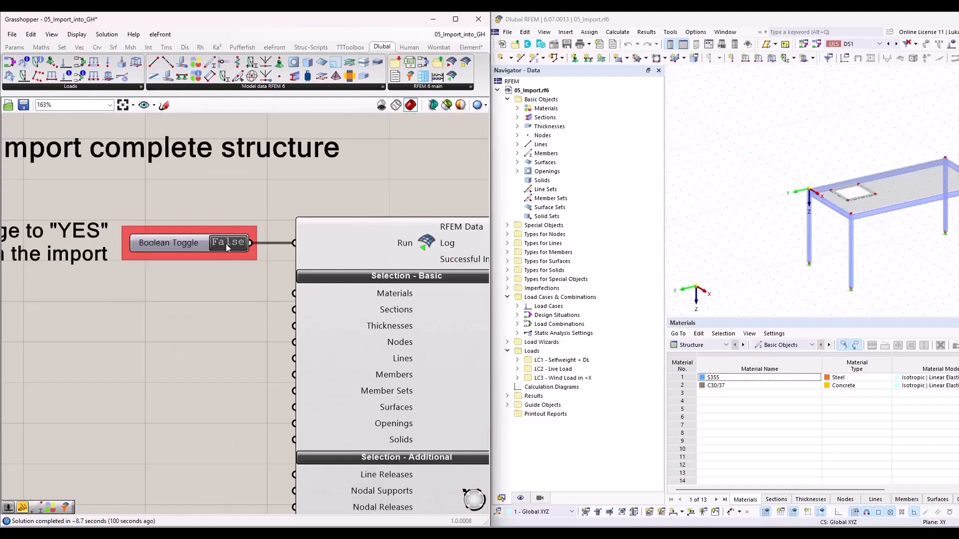
pyautogui.scroll(-3, 226, 244)
pyautogui.scroll(-2, 236, 229)
pyautogui.scroll(3, 252, 220)
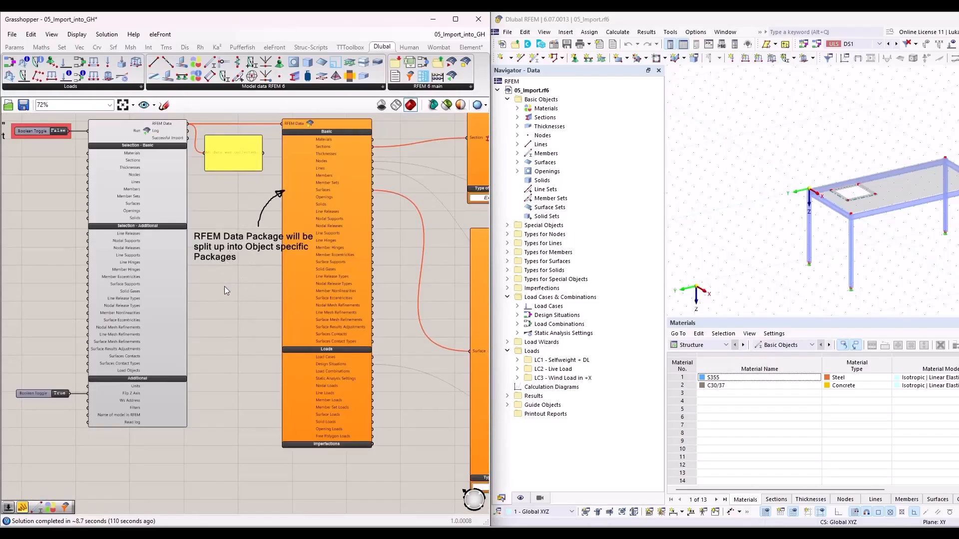
# - Examine the Boolean Toggle wired to the Nodes and Lines inputs of the import component in group 2, moving it aside and back to show its wires
pyautogui.scroll(-2, 218, 273)
pyautogui.moveTo(256, 450); pyautogui.dragTo(226, 164, button='right')
pyautogui.scroll(-1, 237, 384)
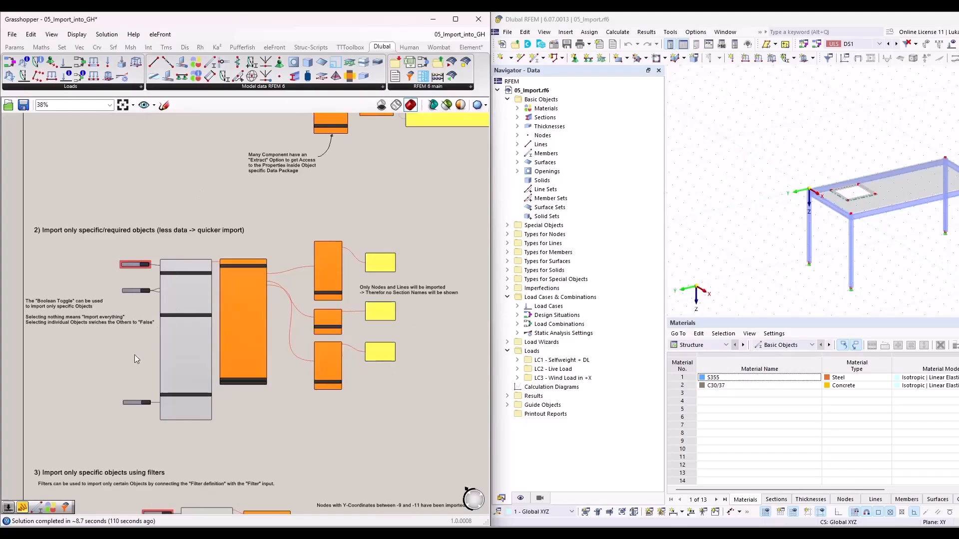
pyautogui.scroll(4, 85, 369)
pyautogui.moveTo(118, 361); pyautogui.dragTo(193, 394, button='right')
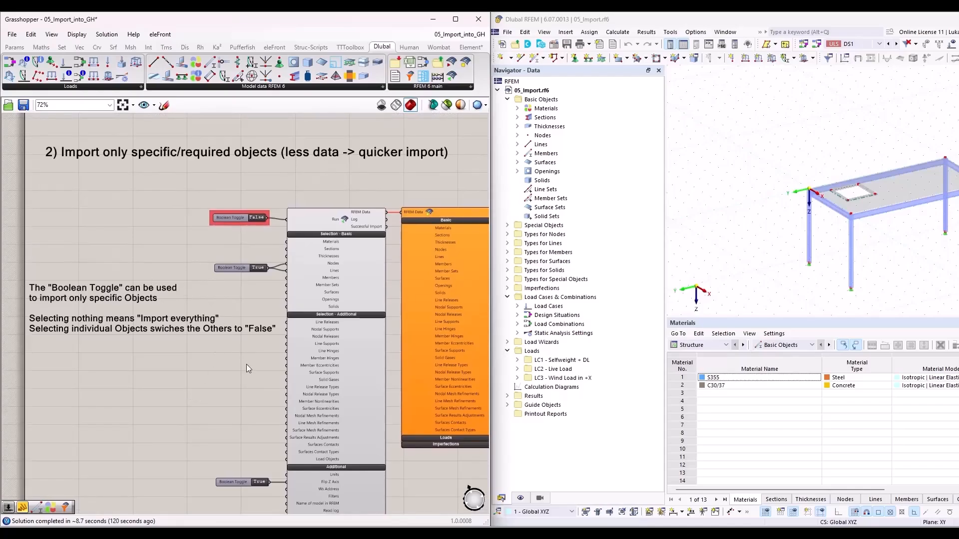
pyautogui.scroll(3, 248, 299)
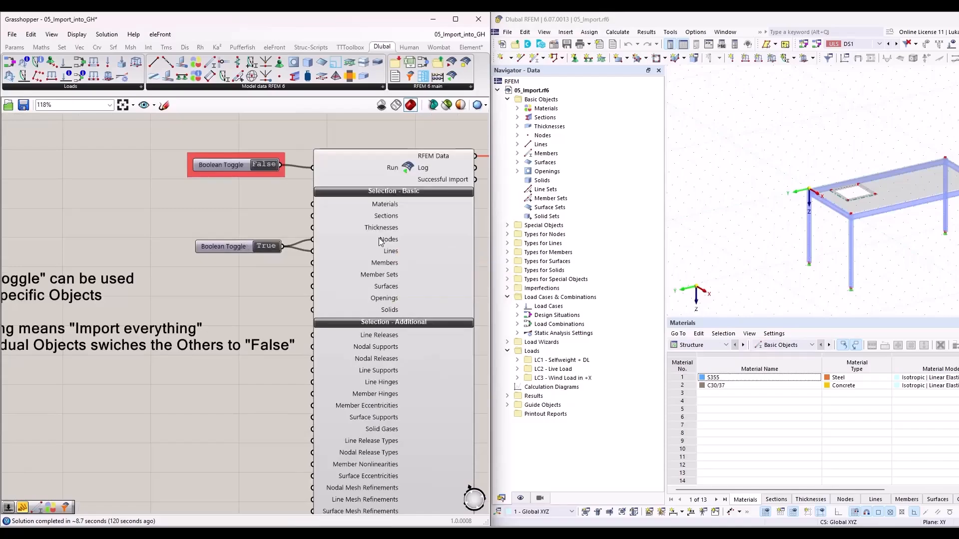
pyautogui.moveTo(381, 241)
pyautogui.scroll(-2, 149, 226)
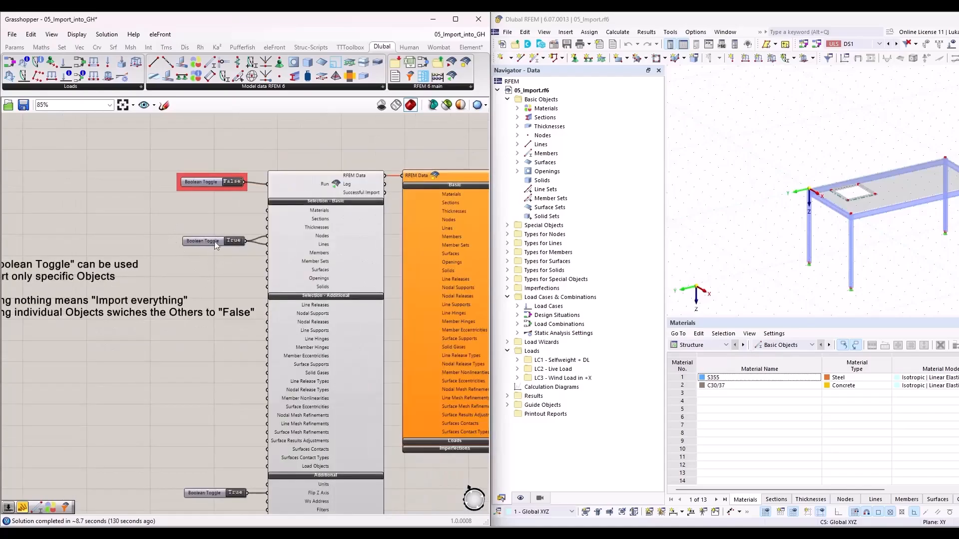
pyautogui.scroll(2, 255, 267)
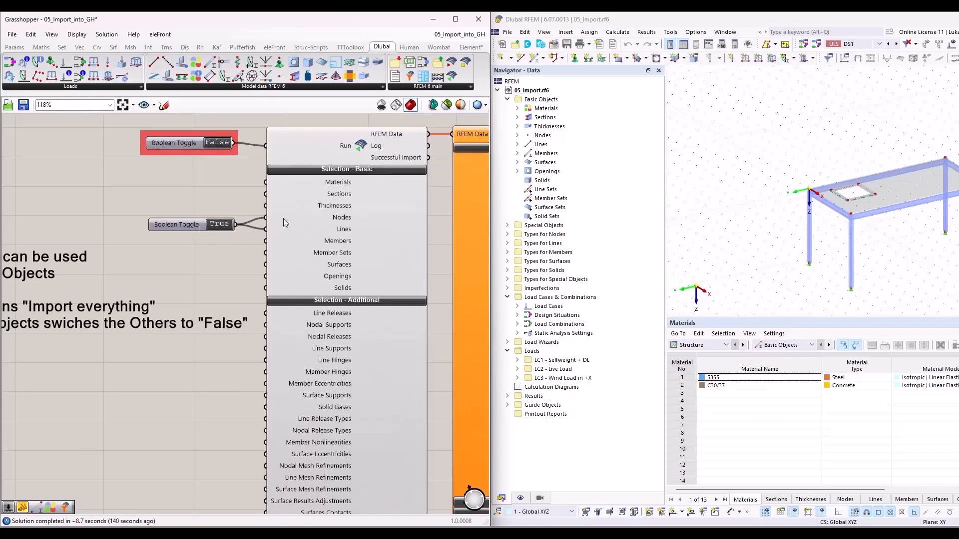
pyautogui.moveTo(280, 220)
pyautogui.moveTo(182, 225); pyautogui.dragTo(65, 210)
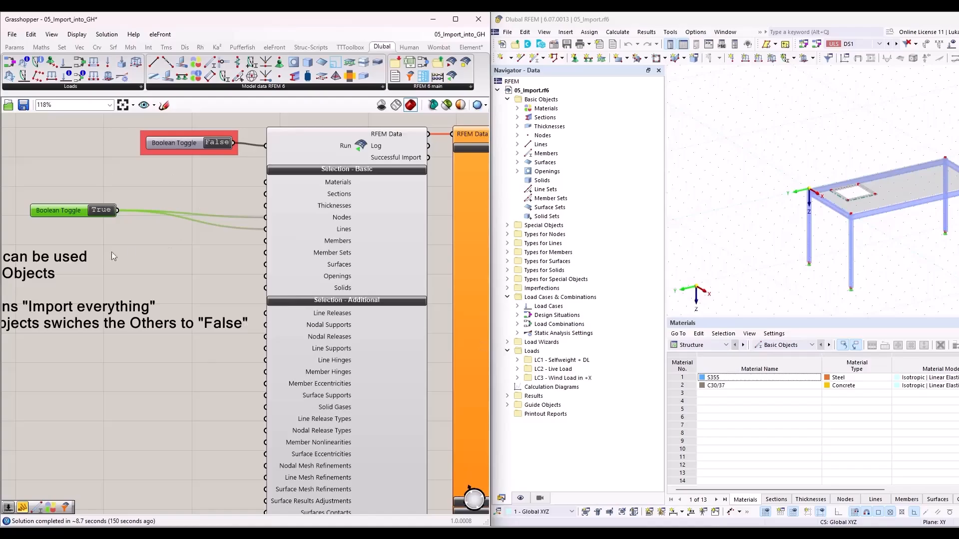
pyautogui.moveTo(70, 211); pyautogui.dragTo(186, 219)
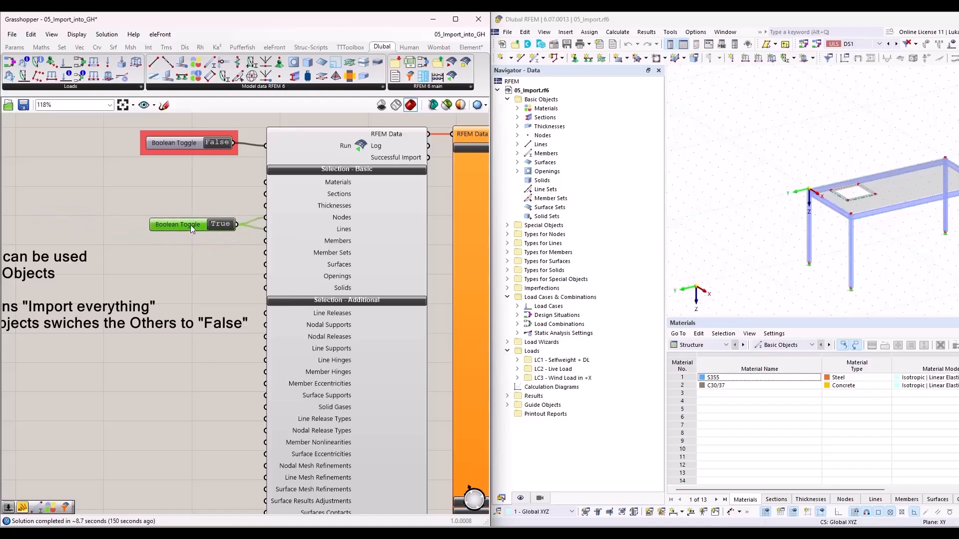
# - Run the import of only nodes and lines by switching the Run Boolean Toggle of group 2 to True
pyautogui.scroll(-5, 163, 218)
pyautogui.scroll(5, 368, 244)
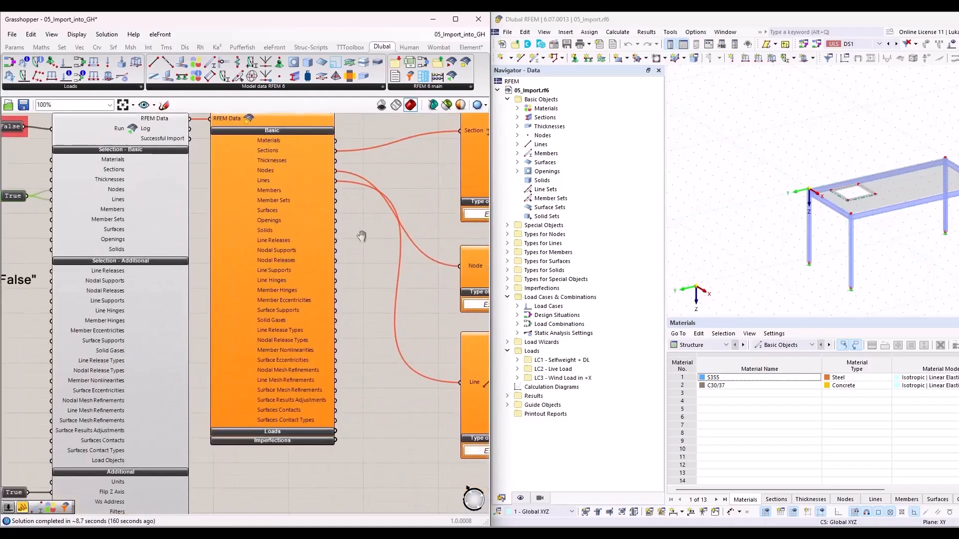
pyautogui.scroll(-1, 300, 256)
pyautogui.moveTo(76, 162); pyautogui.dragTo(185, 171, button='right')
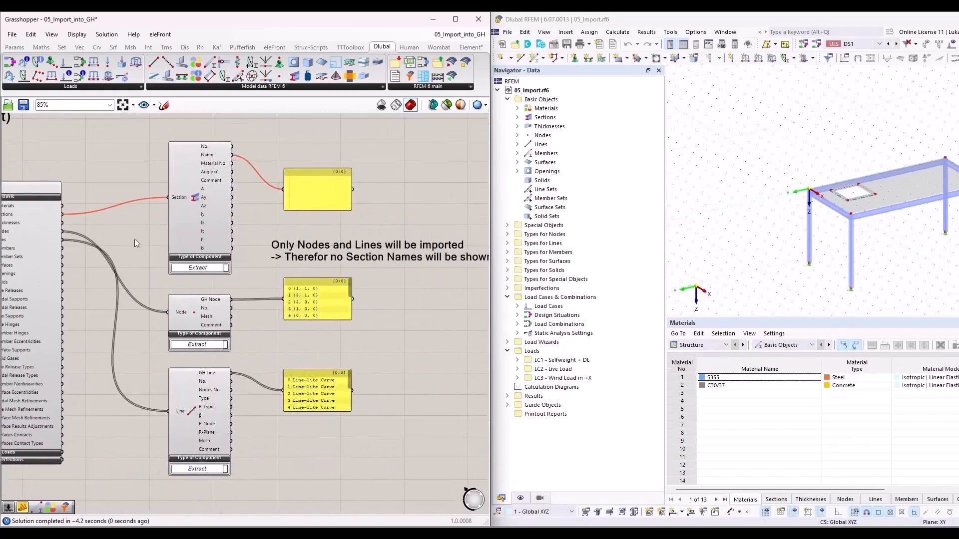
# - Examine the extracted node, line and section name panels of group 2 and check the imported geometry in the Rhino viewport
pyautogui.scroll(2, 257, 304)
pyautogui.click(170, 321)
pyautogui.click(323, 308)
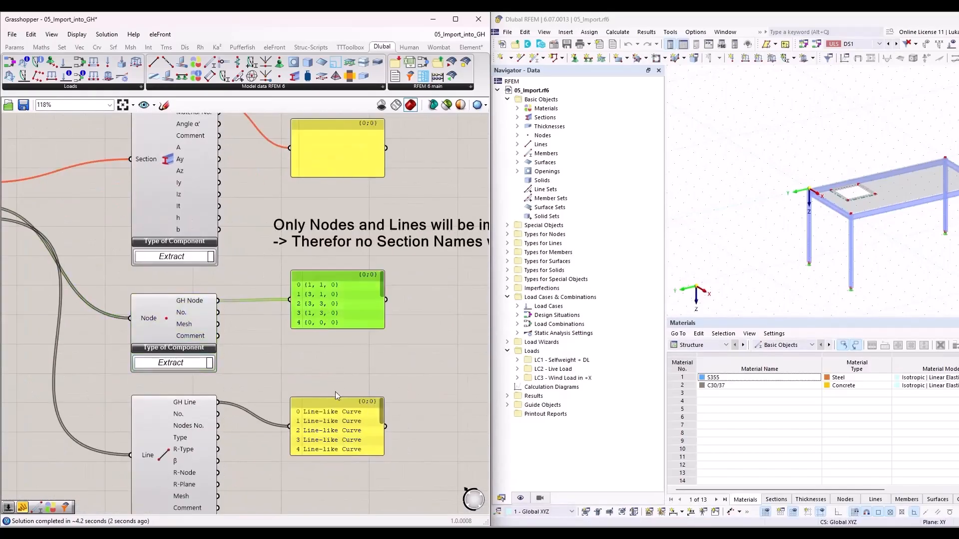
pyautogui.click(333, 415)
pyautogui.moveTo(316, 20); pyautogui.dragTo(1, 173)
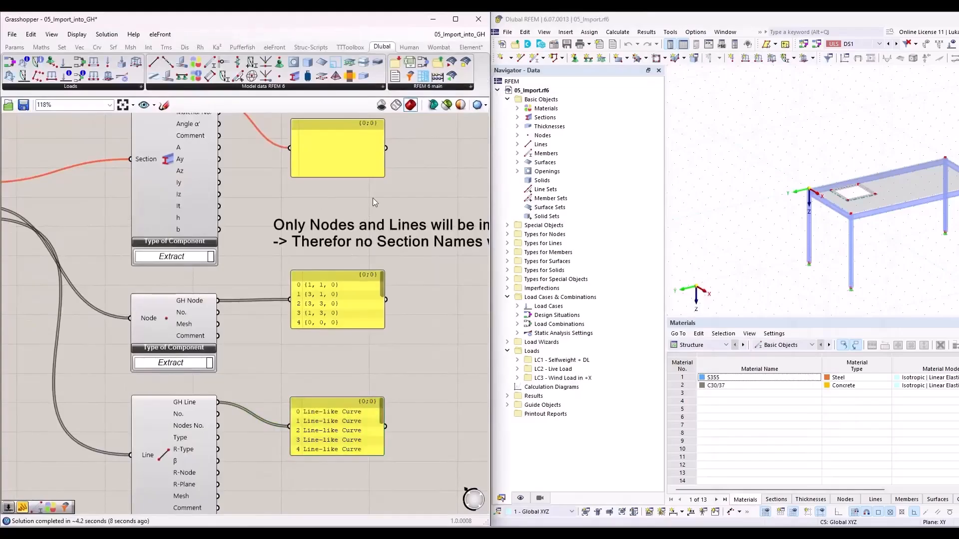
pyautogui.moveTo(379, 227); pyautogui.dragTo(431, 281, button='right')
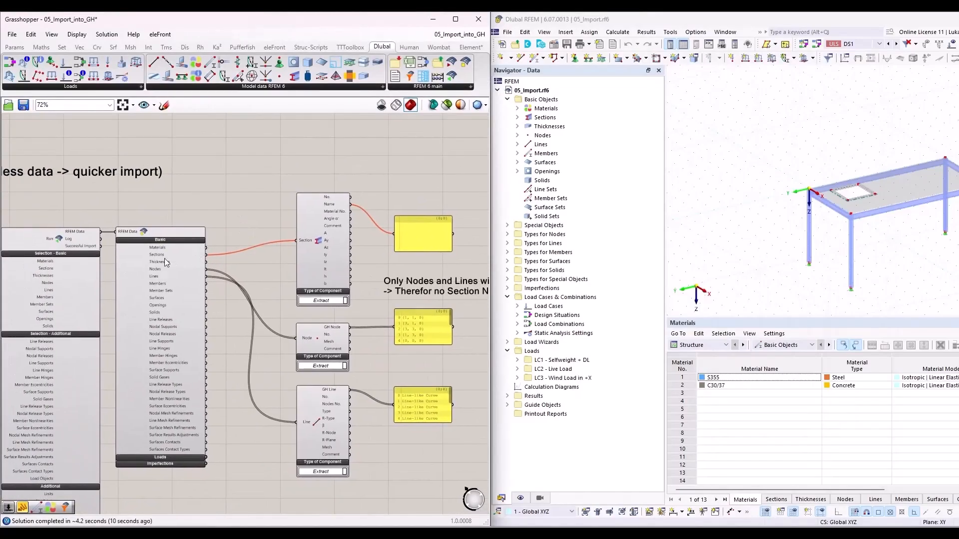
pyautogui.scroll(4, 433, 238)
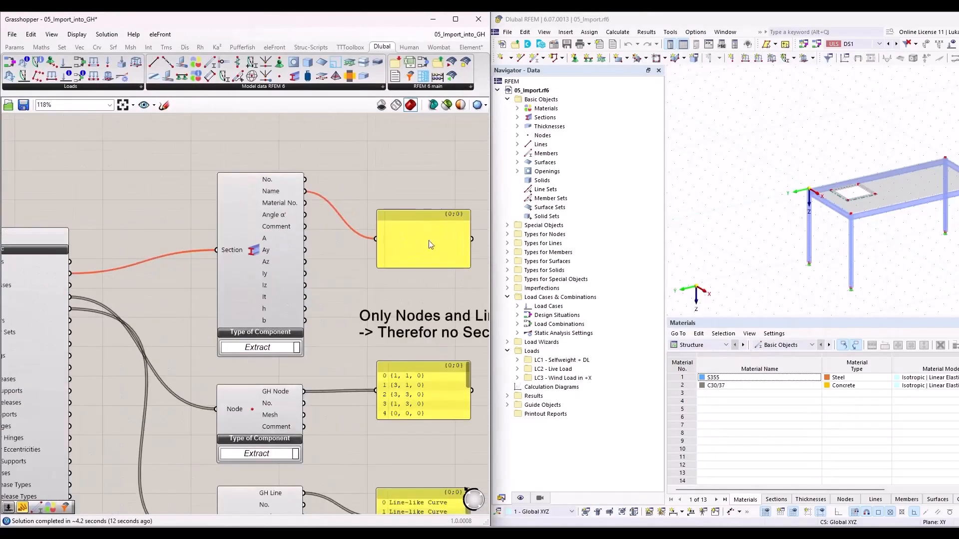
# - Switch the Run Boolean Toggle of group 2 to False
pyautogui.scroll(-7, 304, 190)
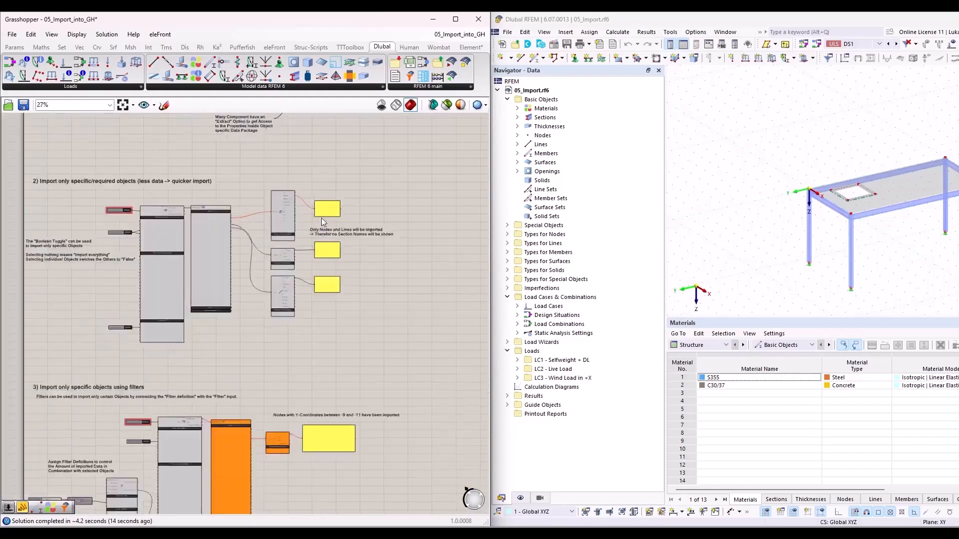
pyautogui.scroll(4, 169, 208)
pyautogui.scroll(3, 178, 190)
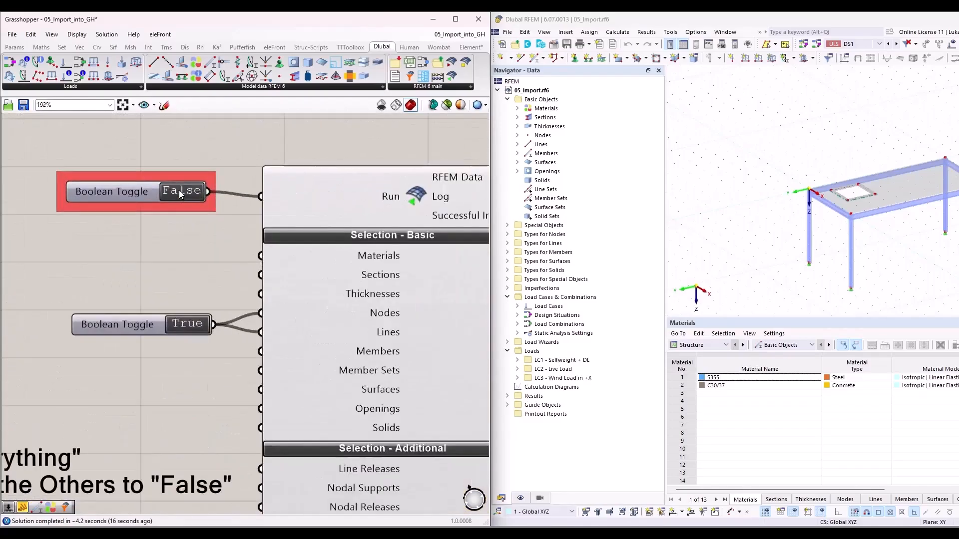
# - Examine the filter component in group 3, its Filter Definition wire to the Filters input, and the toggle feeding the Nodes input
pyautogui.scroll(-8, 190, 180)
pyautogui.scroll(5, 199, 380)
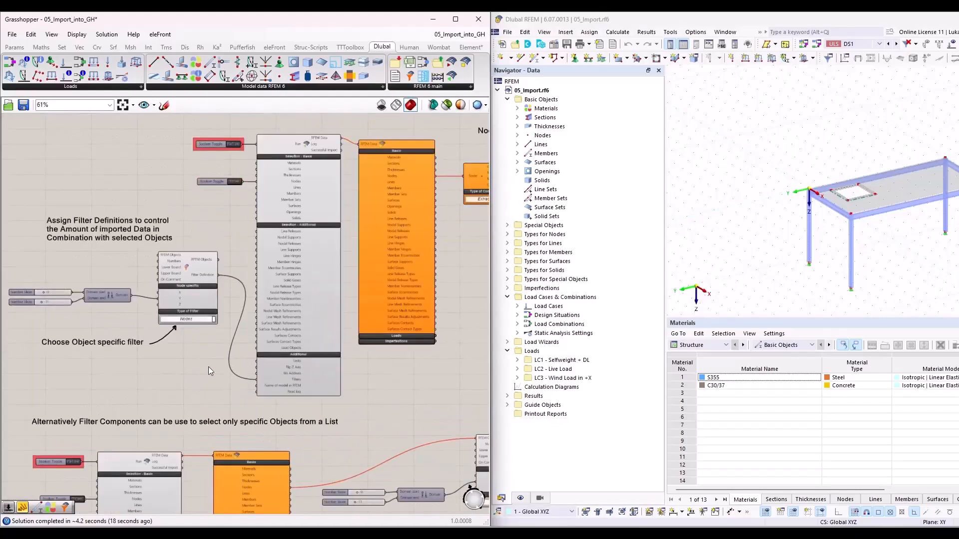
pyautogui.moveTo(183, 247); pyautogui.dragTo(210, 279, button='right')
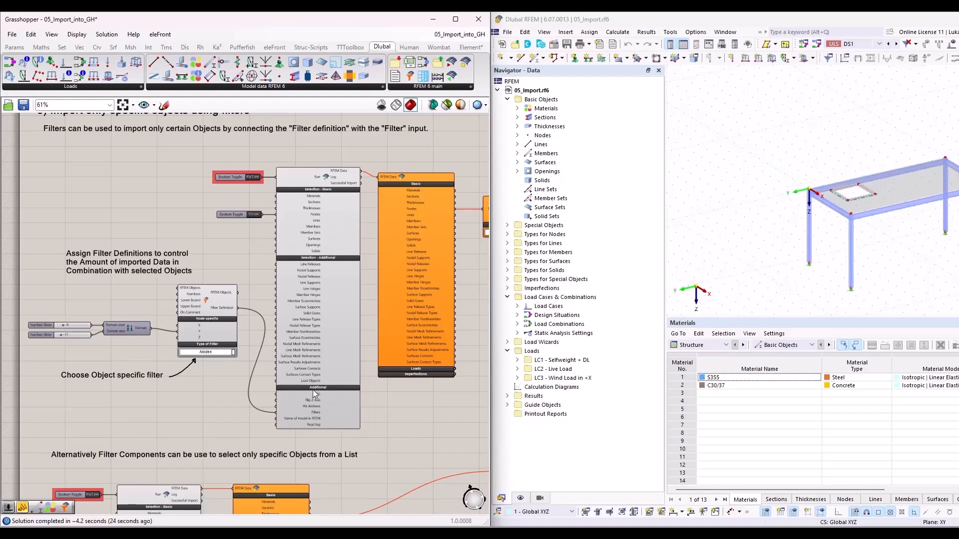
pyautogui.scroll(-3, 315, 346)
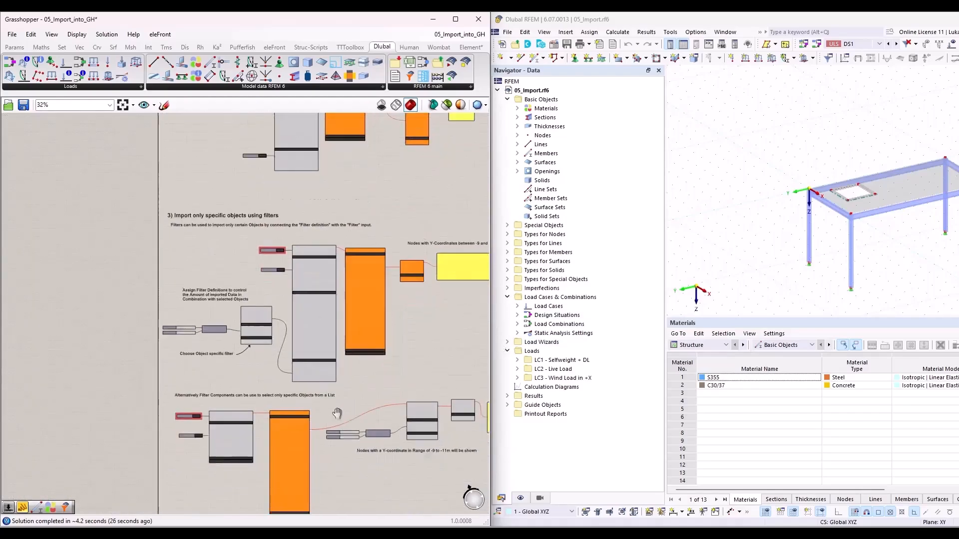
pyautogui.scroll(4, 237, 347)
pyautogui.scroll(2, 216, 291)
pyautogui.moveTo(215, 290); pyautogui.dragTo(256, 331, button='right')
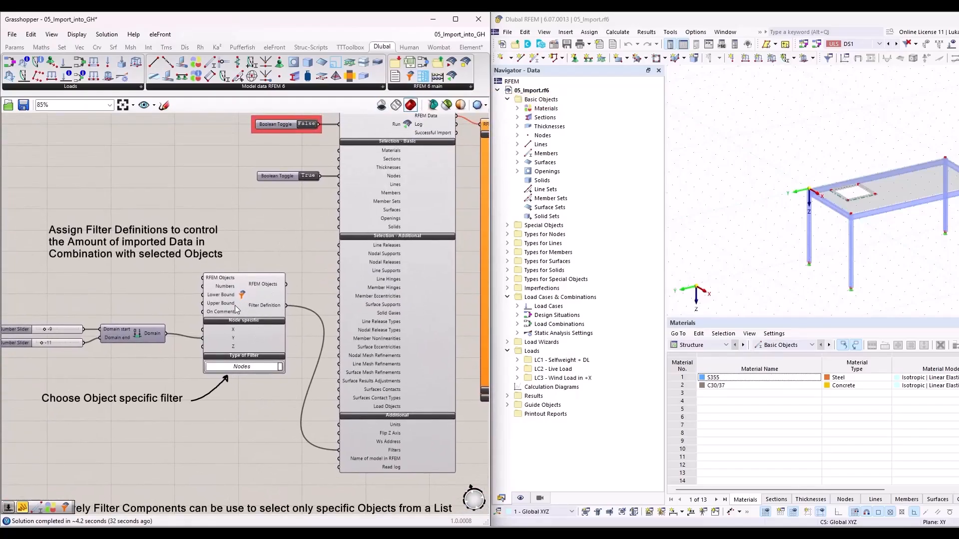
pyautogui.moveTo(266, 248); pyautogui.dragTo(313, 284, button='right')
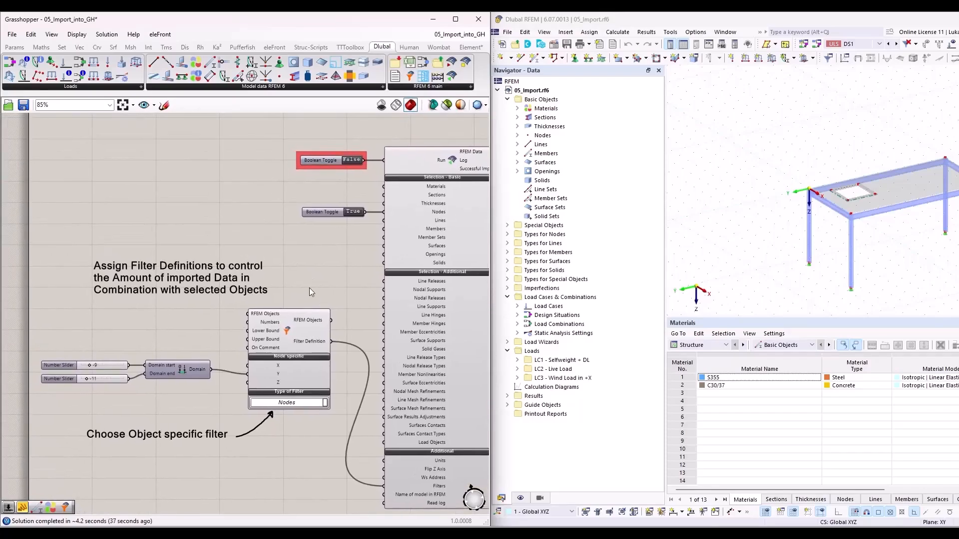
pyautogui.scroll(5, 450, 220)
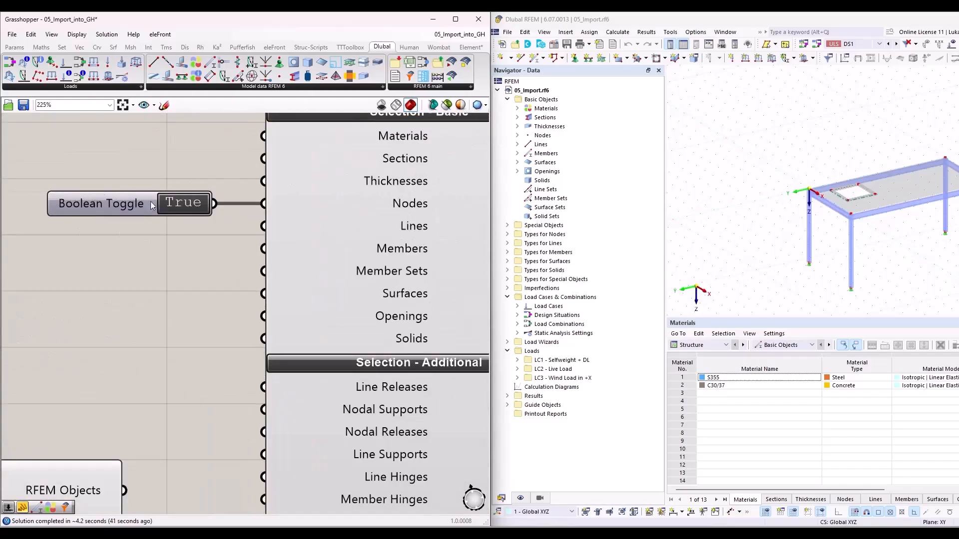
pyautogui.scroll(-5, 290, 229)
pyautogui.moveTo(209, 448); pyautogui.dragTo(218, 360, button='right')
# - Switch to RFEM and select the columns at the table's far end in the negative Y direction
pyautogui.moveTo(886, 282); pyautogui.dragTo(839, 275, button='middle')
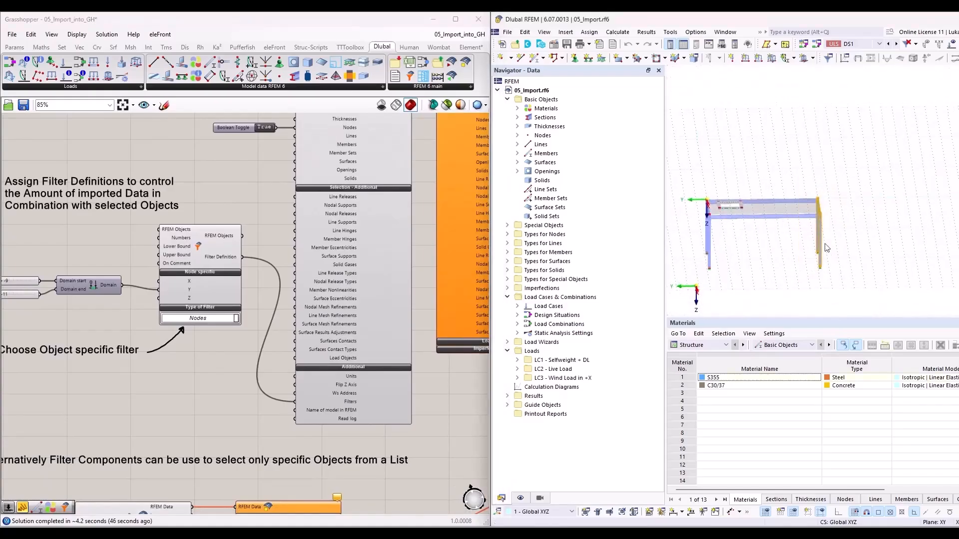
pyautogui.keyDown('ctrl'); pyautogui.moveTo(753, 294); pyautogui.dragTo(778, 252, button='middle'); pyautogui.keyUp('ctrl')
pyautogui.moveTo(835, 245); pyautogui.dragTo(863, 274)
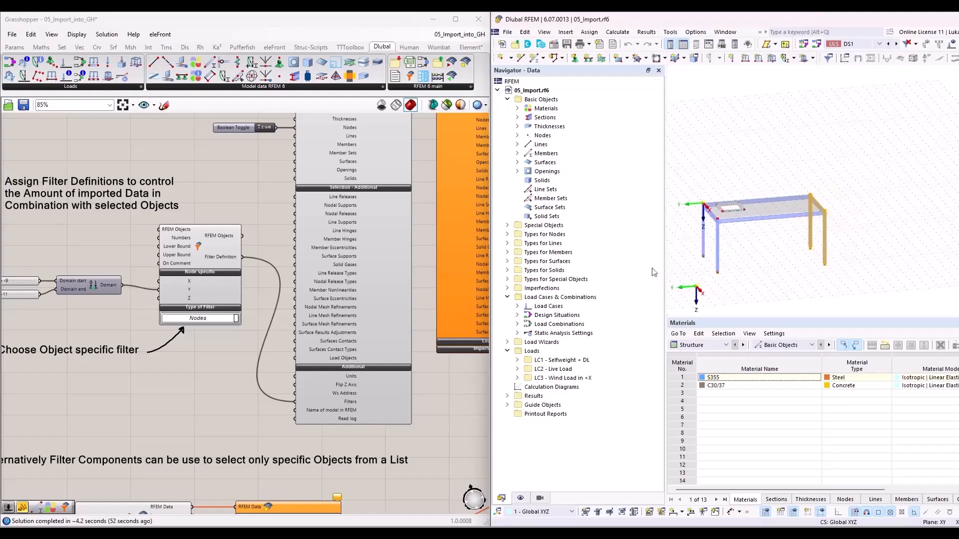
# - Return to Grasshopper and examine the filter component's Type of Filter options and the slider-driven domain feeding its Y input
pyautogui.moveTo(110, 310); pyautogui.dragTo(192, 297, button='right')
pyautogui.scroll(3, 233, 269)
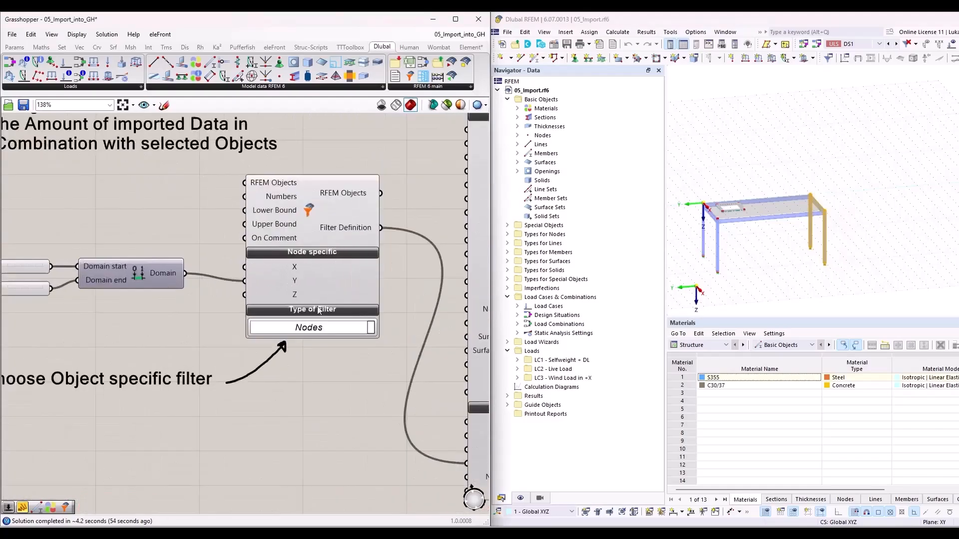
pyautogui.click(368, 329)
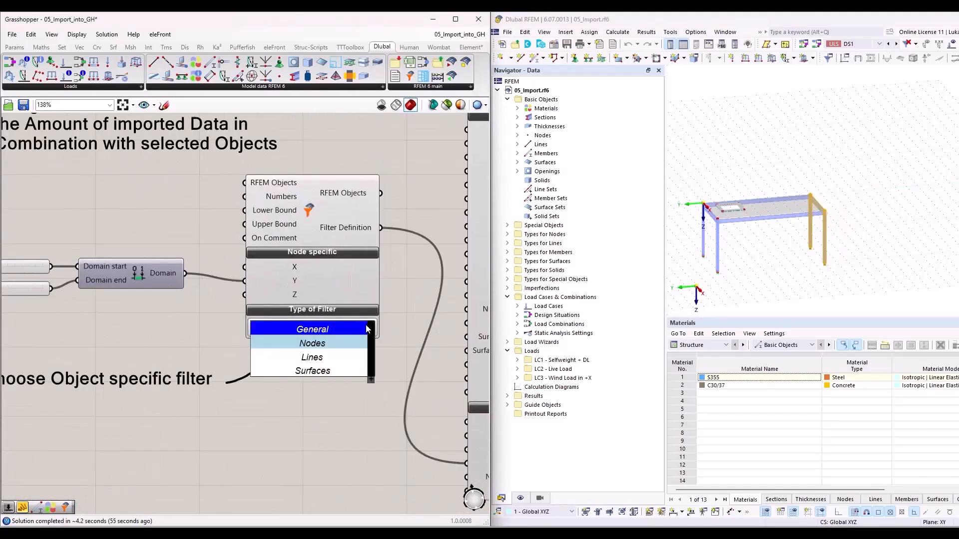
pyautogui.click(400, 301)
pyautogui.moveTo(121, 320); pyautogui.dragTo(218, 315, button='right')
pyautogui.scroll(-2, 242, 304)
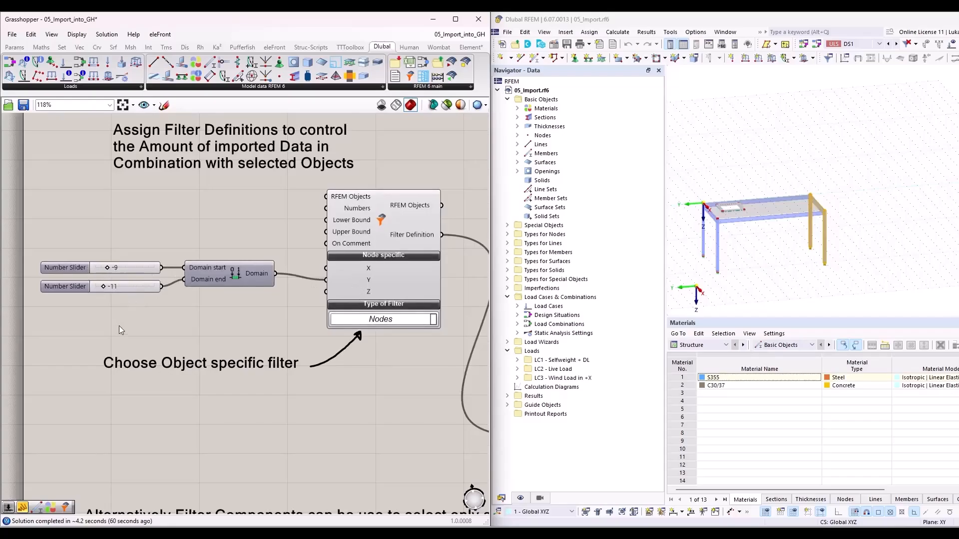
# - Run the filtered import by switching the Run Boolean Toggle of group 3 to True, and examine the extracted nodes panel
pyautogui.scroll(-5, 112, 315)
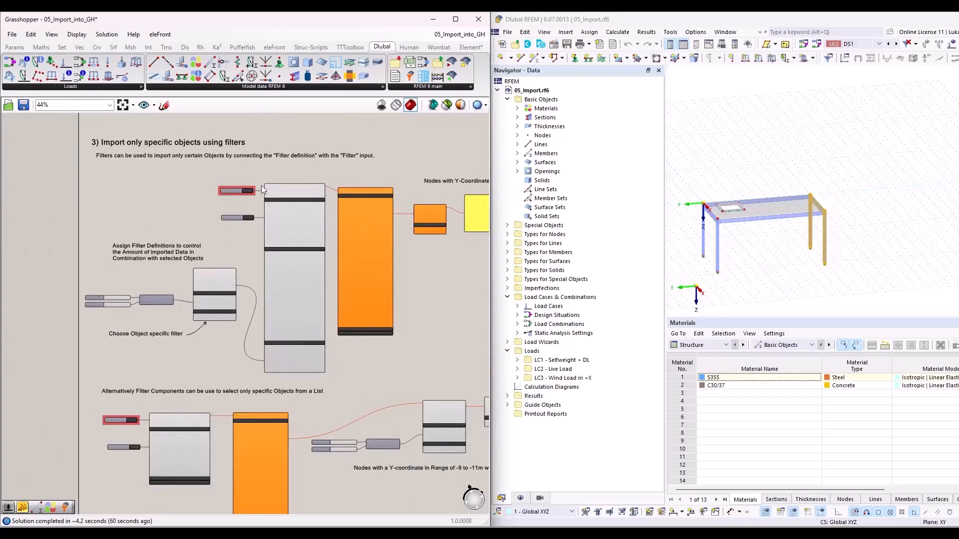
pyautogui.scroll(5, 261, 189)
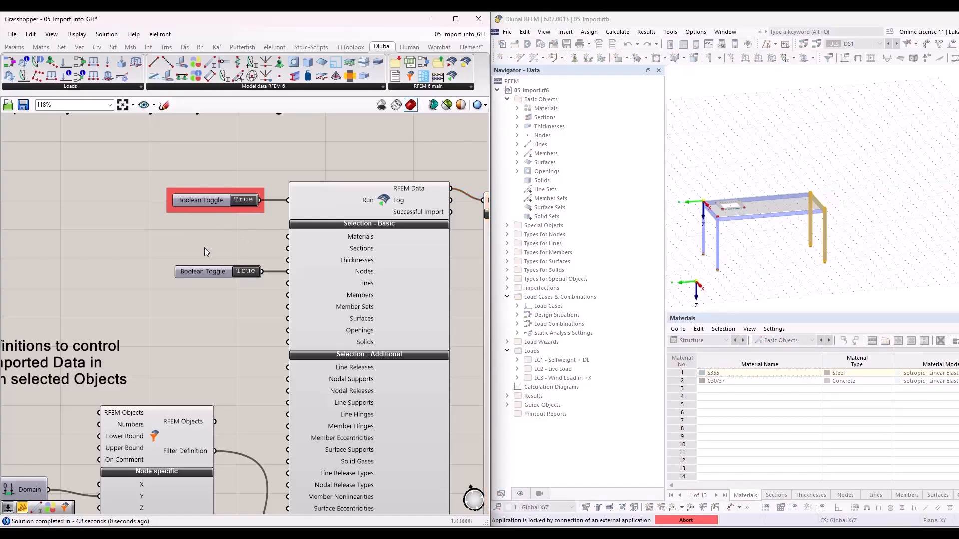
pyautogui.scroll(-5, 187, 252)
pyautogui.scroll(5, 408, 232)
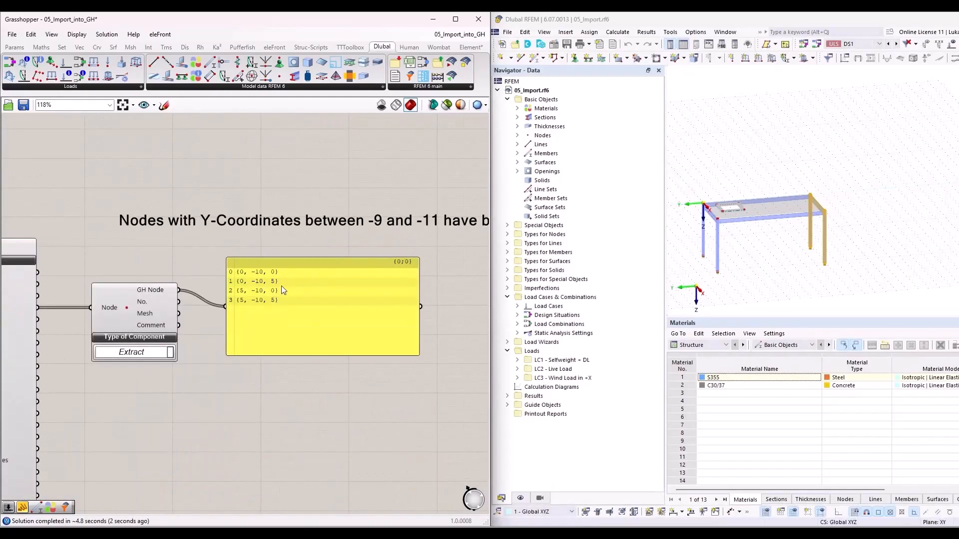
# - Switch the Run toggle of group 3's first filtered import to False and that of the alternative list-filter import to True
pyautogui.scroll(10, 275, 279)
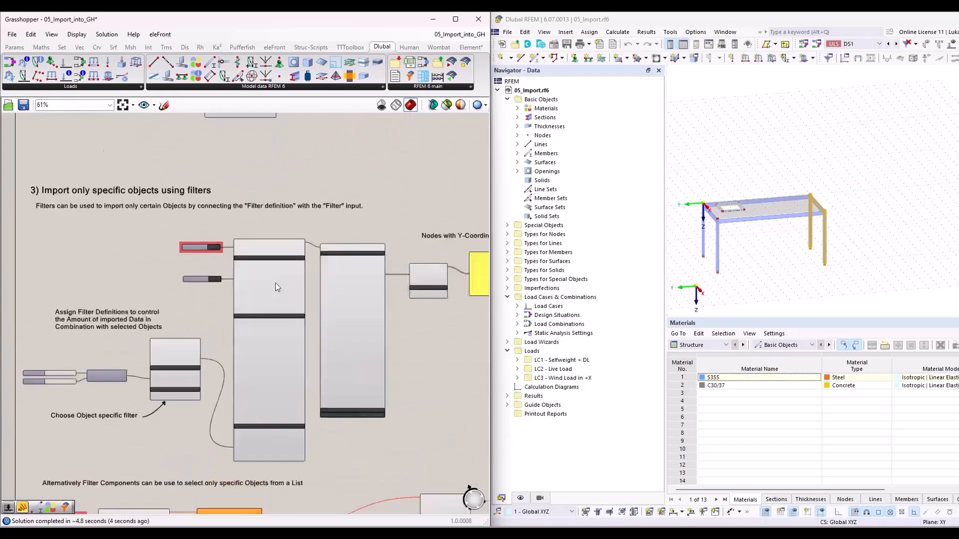
pyautogui.scroll(-9, 162, 175)
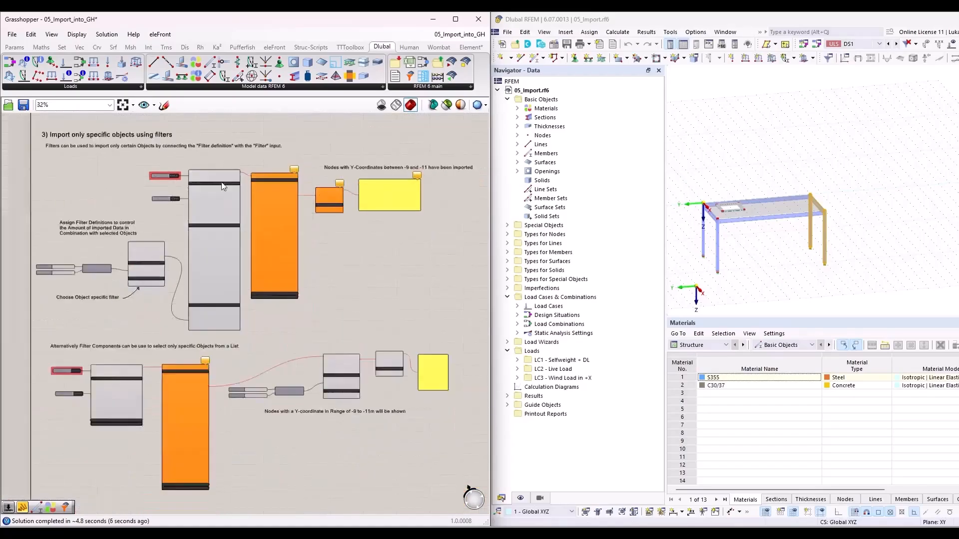
pyautogui.scroll(6, 142, 366)
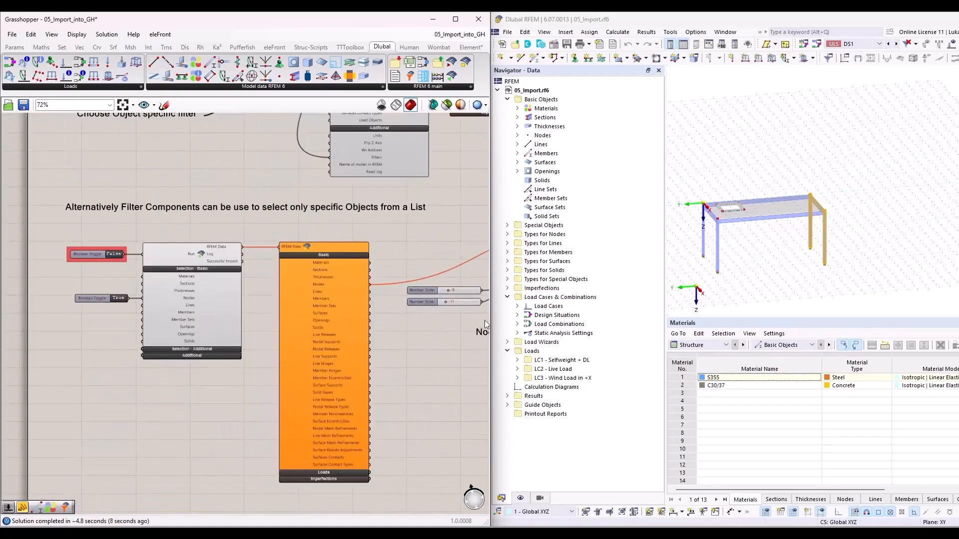
pyautogui.scroll(3, 107, 249)
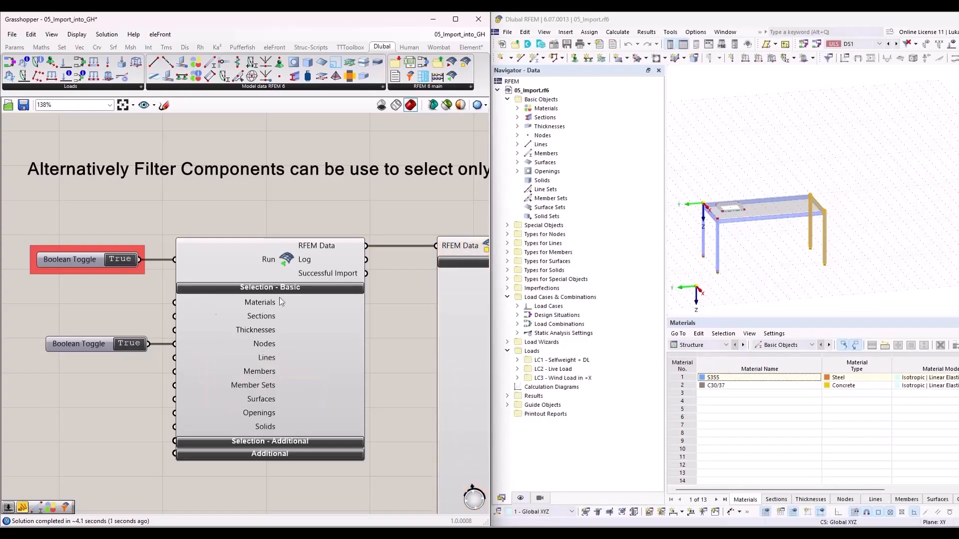
# - Examine the alternative import's Nodes toggle, its Nodes output wire to the filter component, and the slider-driven domain feeding the Y input
pyautogui.scroll(-5, 149, 313)
pyautogui.scroll(4, 414, 359)
pyautogui.moveTo(173, 337); pyautogui.dragTo(172, 351, button='right')
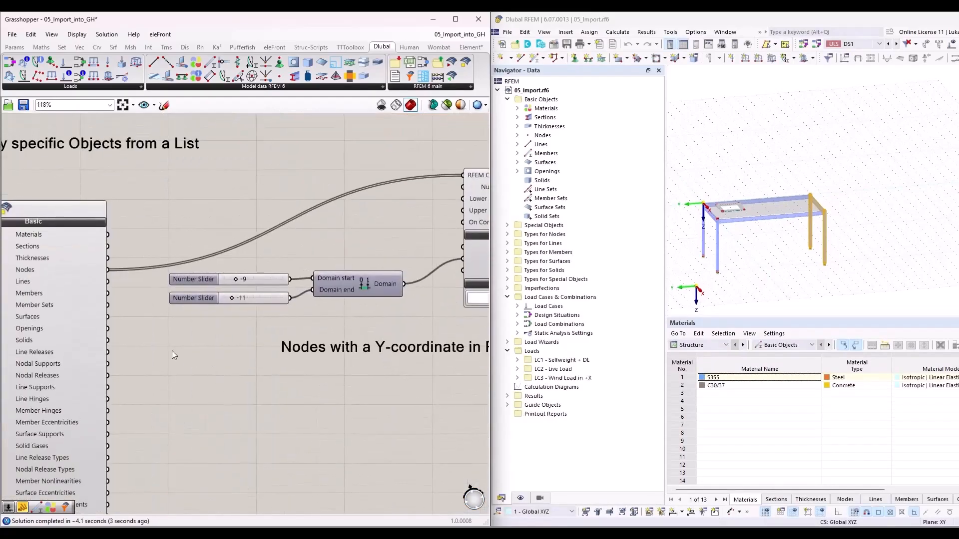
pyautogui.scroll(-1, 172, 350)
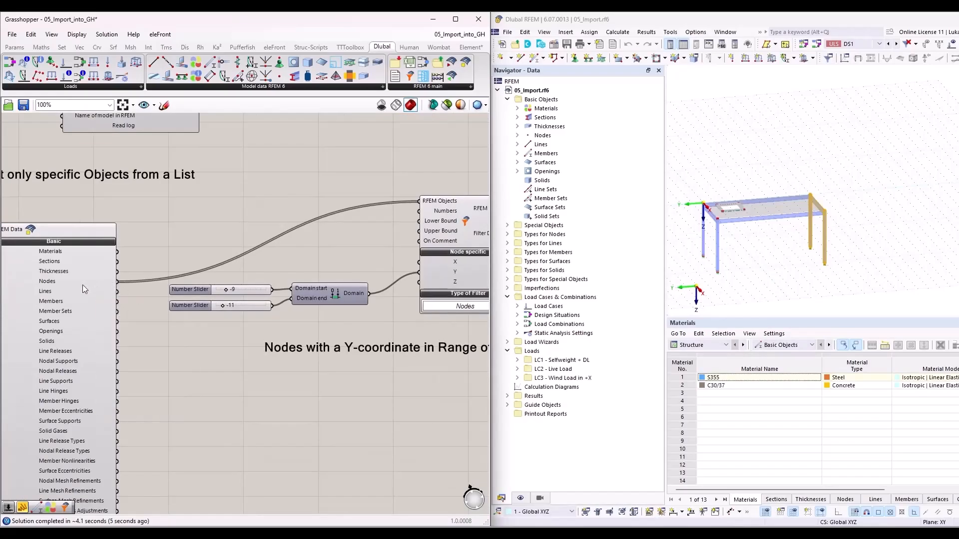
pyautogui.scroll(-1, 83, 283)
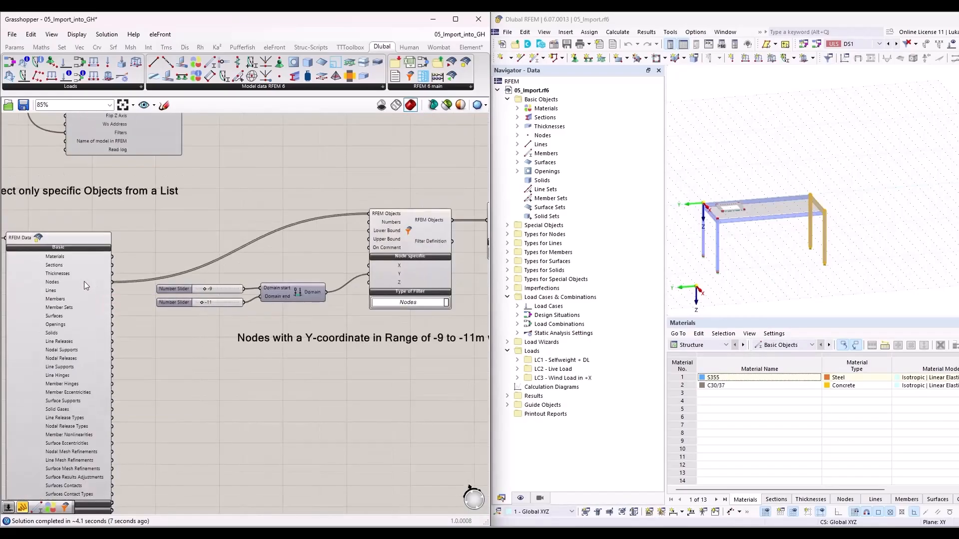
pyautogui.moveTo(468, 243); pyautogui.dragTo(360, 274, button='right')
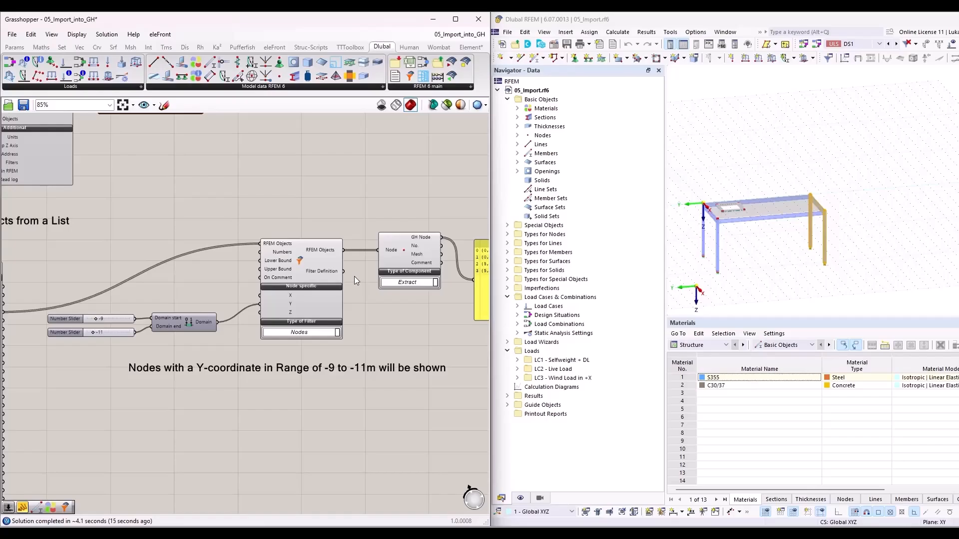
pyautogui.scroll(-1, 306, 266)
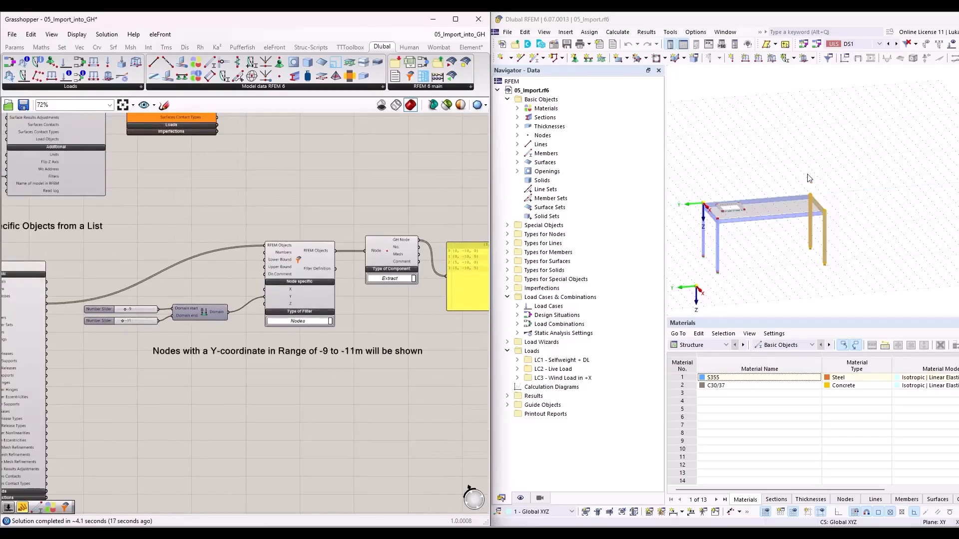
# - Switch to RFEM and clear the selection of the table's columns
pyautogui.click(806, 207)
pyautogui.moveTo(793, 178); pyautogui.dragTo(823, 178, button='middle')
pyautogui.moveTo(823, 178); pyautogui.dragTo(693, 190)
# - Return to Grasshopper and examine the extracted nodes panel and the Nodes wire into the filter's RFEM Objects input
pyautogui.scroll(1, 123, 320)
pyautogui.scroll(-1, 123, 314)
pyautogui.moveTo(340, 312); pyautogui.dragTo(339, 312, button='right')
pyautogui.scroll(2, 340, 312)
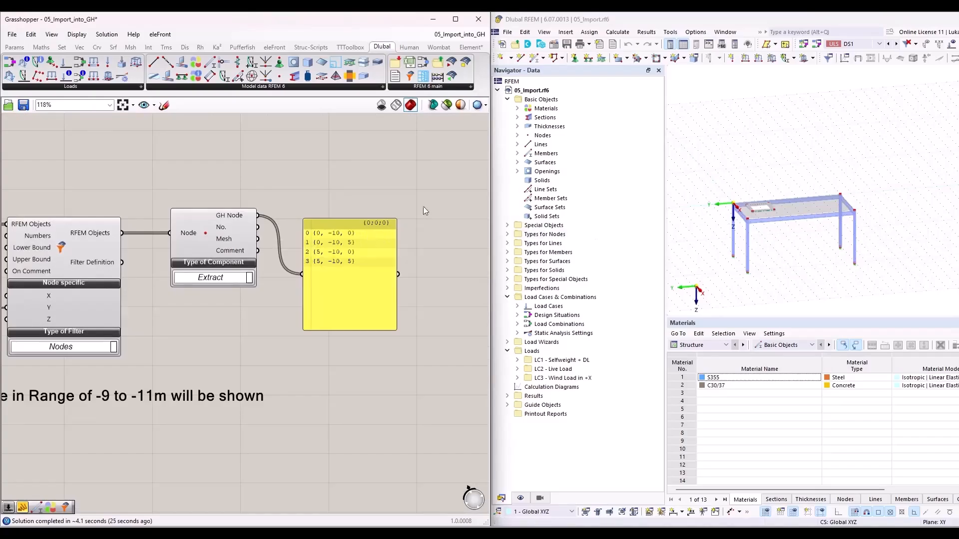
pyautogui.scroll(-4, 425, 206)
pyautogui.scroll(3, 133, 256)
pyautogui.moveTo(138, 243); pyautogui.dragTo(403, 212)
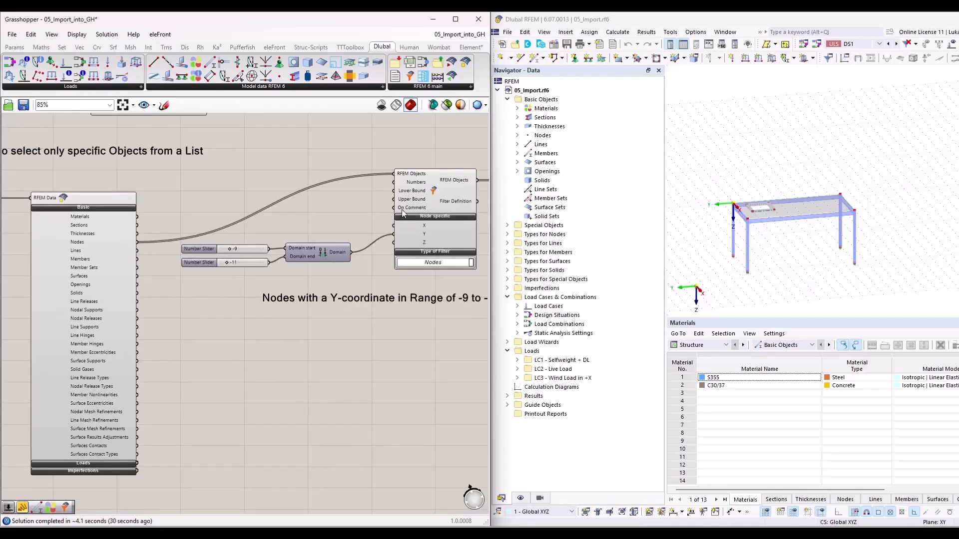
pyautogui.moveTo(384, 357); pyautogui.dragTo(266, 327, button='right')
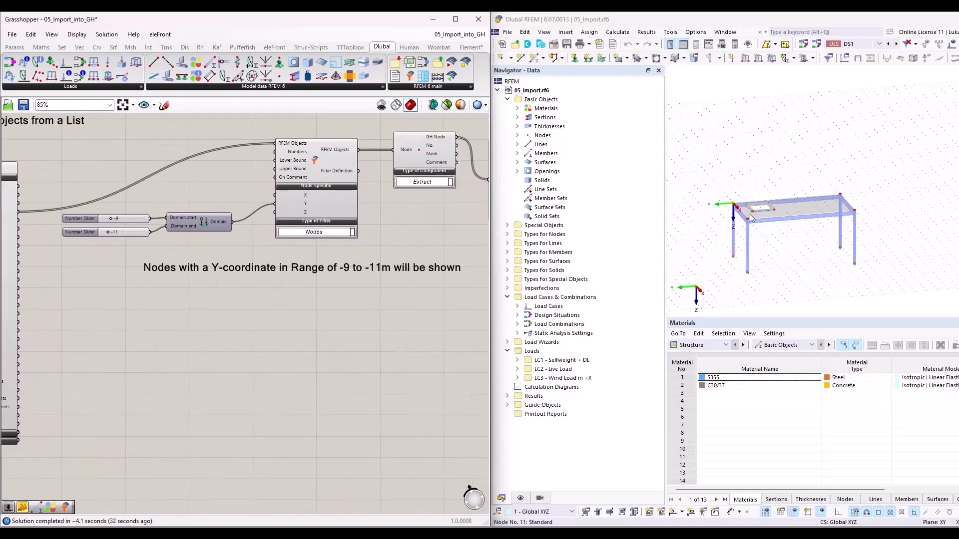
pyautogui.scroll(-2, 408, 230)
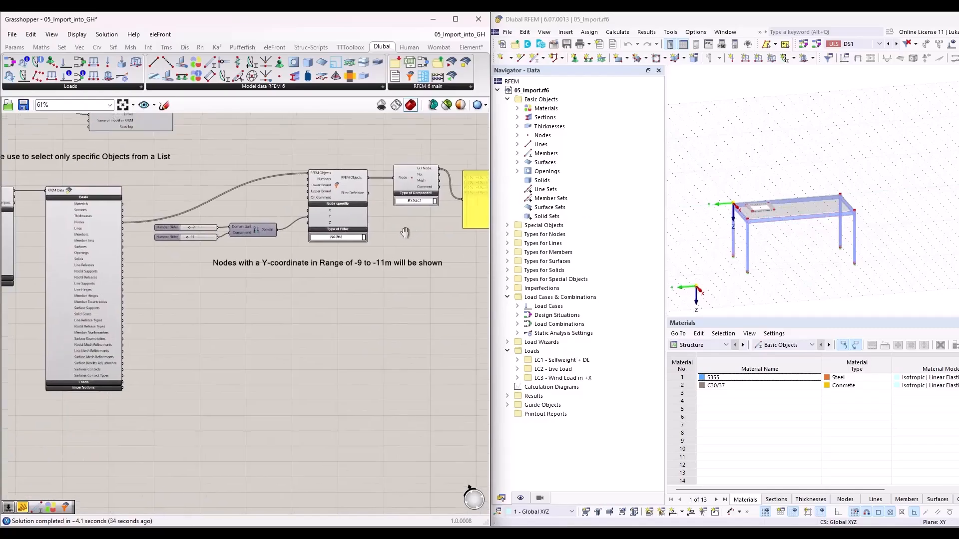
pyautogui.moveTo(404, 233); pyautogui.dragTo(382, 269, button='right')
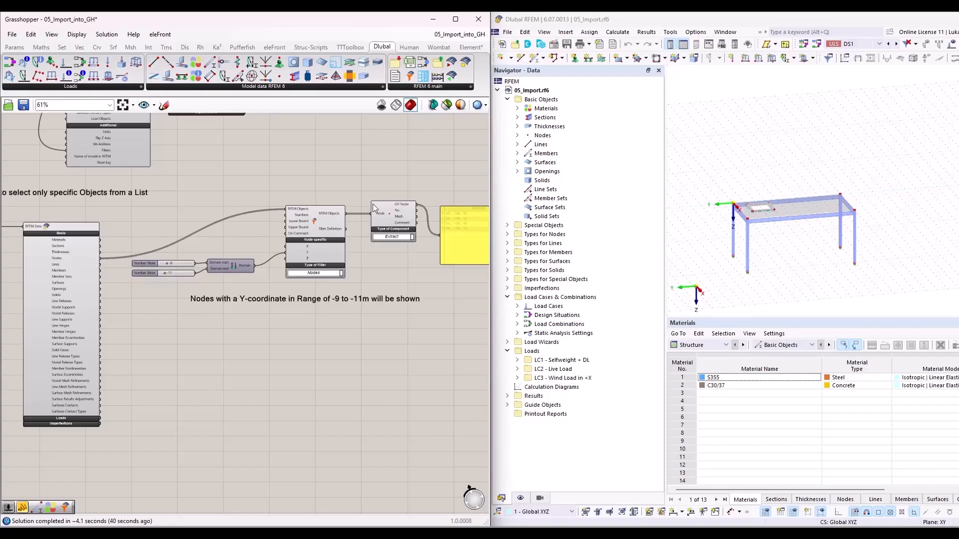
# - Compare the alternative filtering with group 3's first method, where the Filter Definition output feeds the import component's Filters input
pyautogui.moveTo(117, 178); pyautogui.dragTo(370, 289, button='right')
pyautogui.scroll(3, 244, 242)
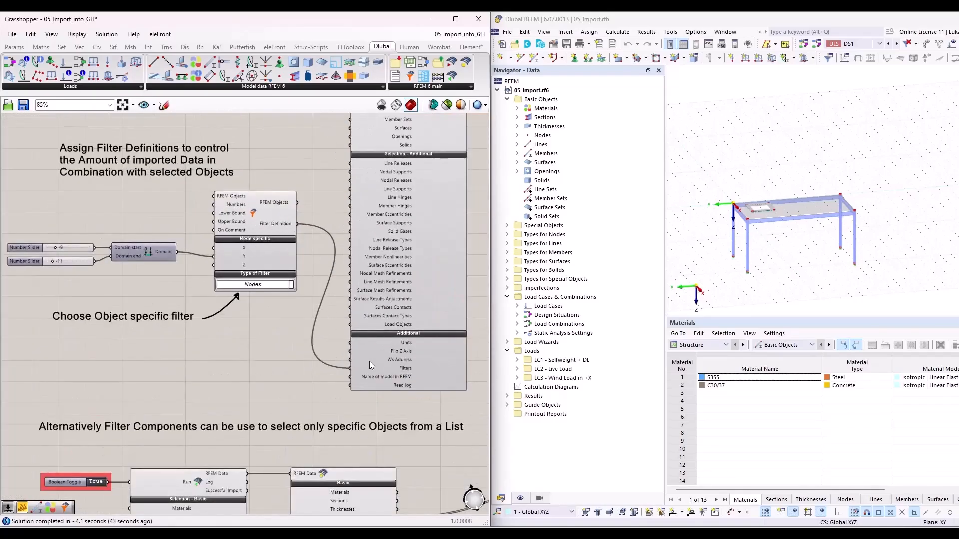
pyautogui.scroll(-1, 289, 357)
pyautogui.scroll(-1, 292, 358)
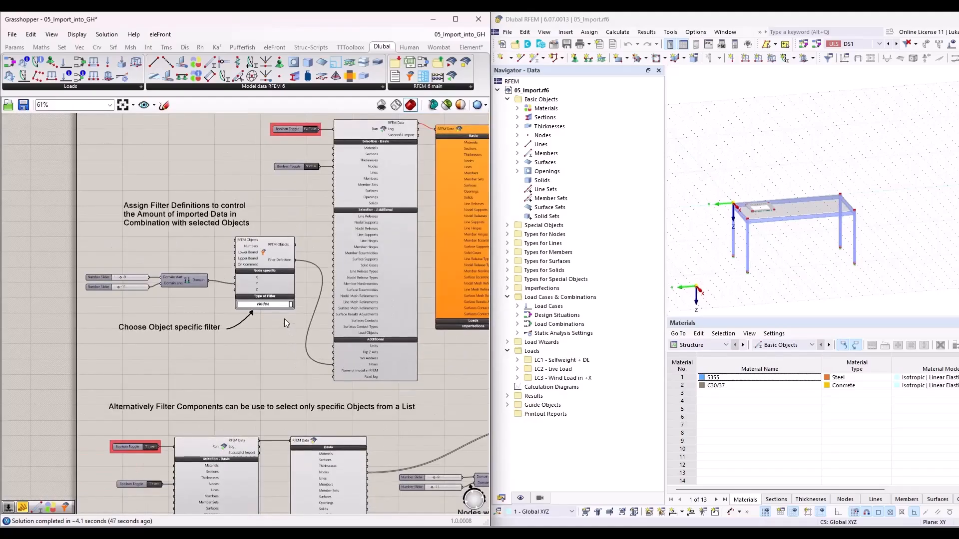
pyautogui.scroll(-5, 265, 320)
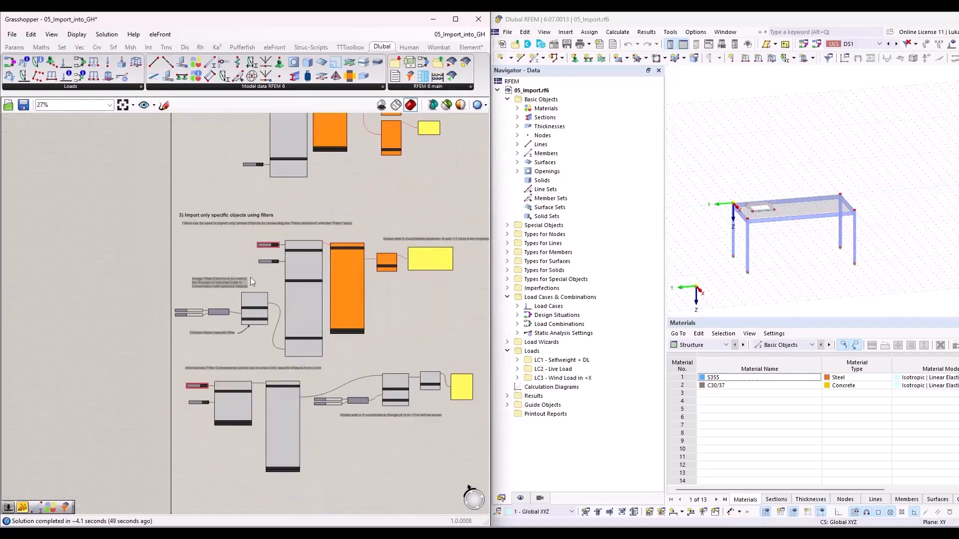
# - Review group 1 for importing the complete structure, including its import component, data package outputs, Extract components and panels
pyautogui.moveTo(214, 250); pyautogui.dragTo(195, 439, button='right')
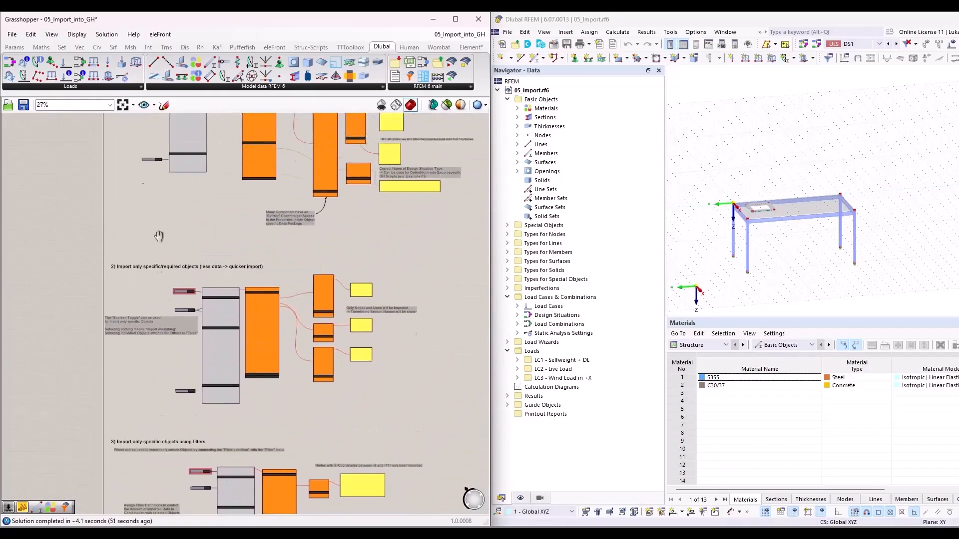
pyautogui.moveTo(188, 277); pyautogui.dragTo(186, 459, button='right')
pyautogui.scroll(3, 150, 266)
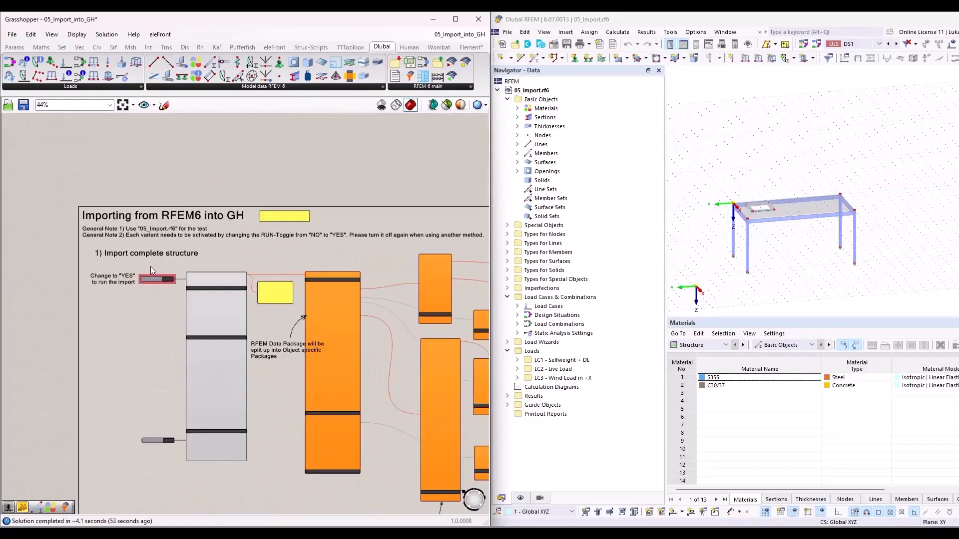
pyautogui.scroll(2, 150, 266)
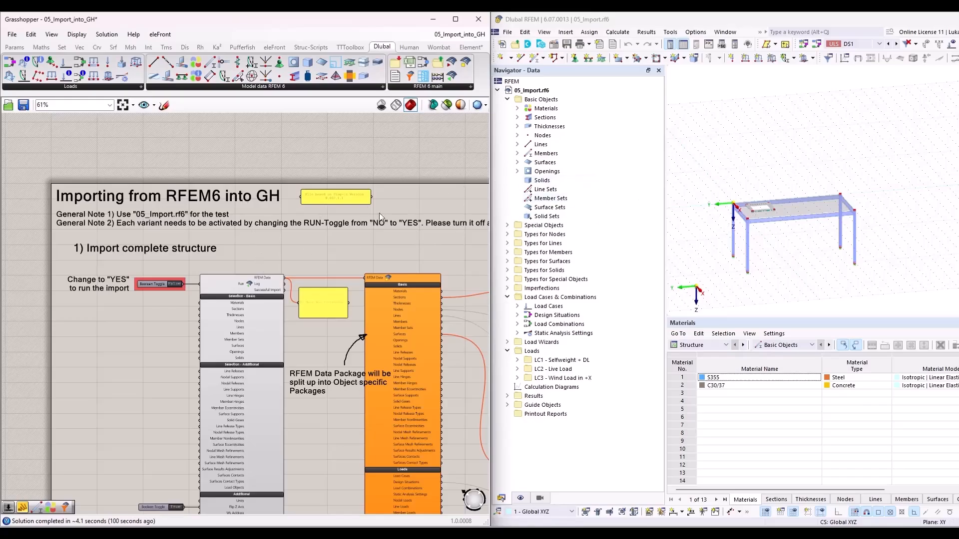
pyautogui.scroll(-3, 160, 295)
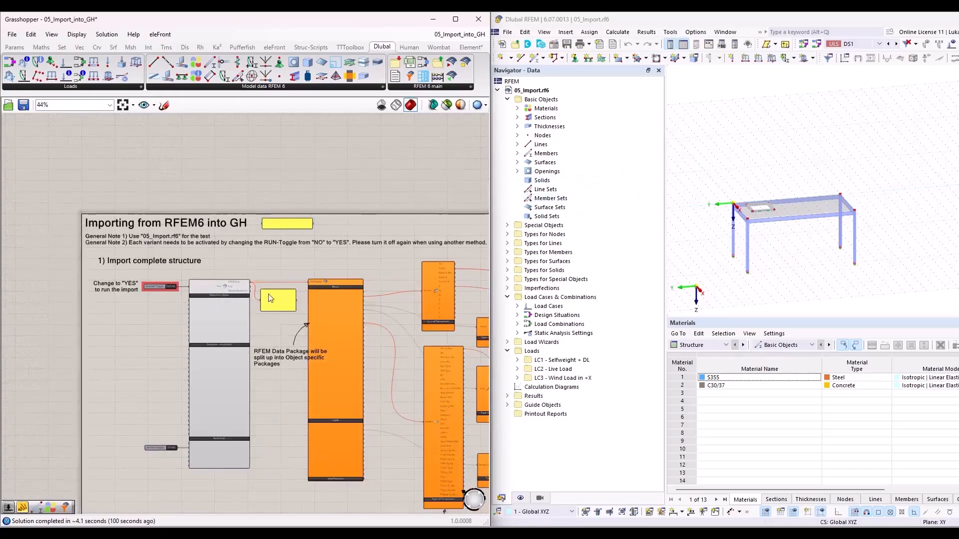
pyautogui.scroll(5, 328, 279)
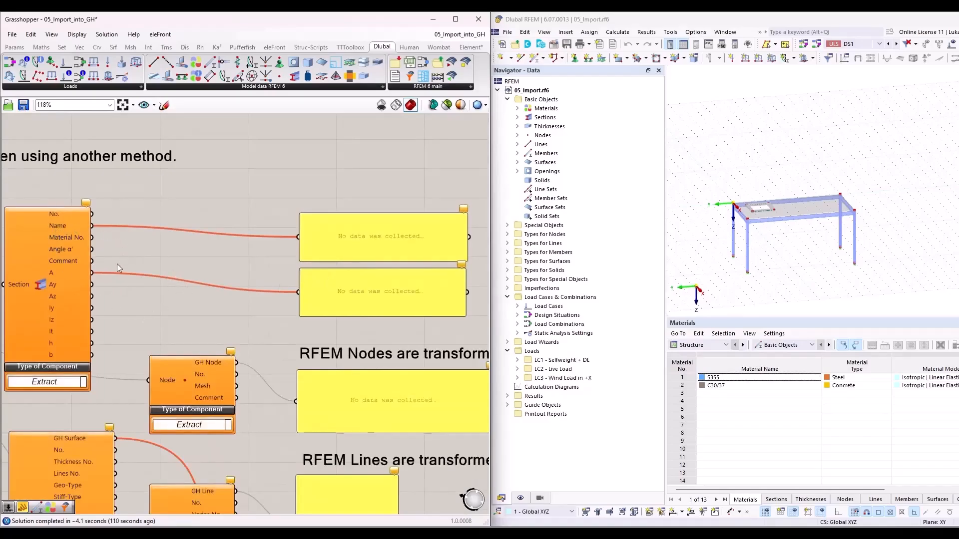
pyautogui.moveTo(148, 310); pyautogui.dragTo(183, 294, button='right')
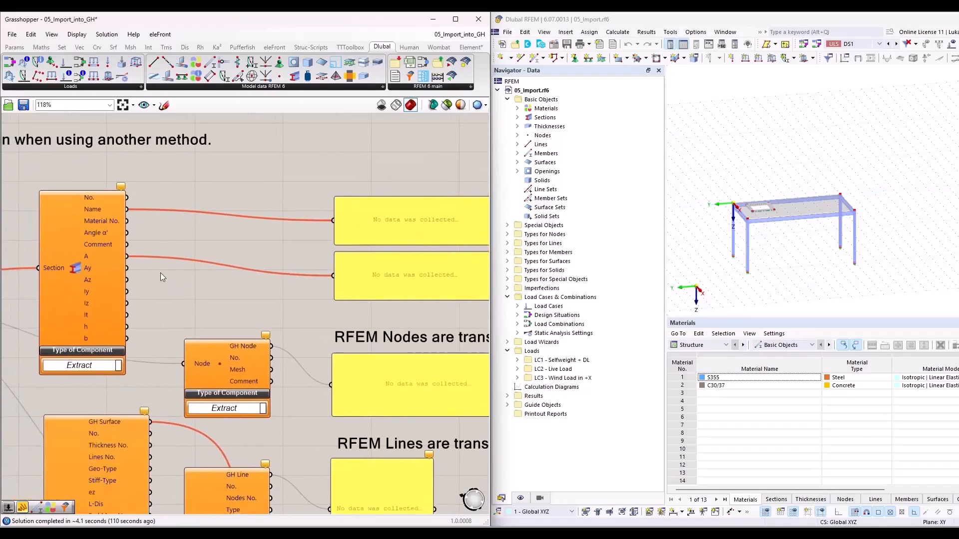
pyautogui.scroll(-4, 163, 279)
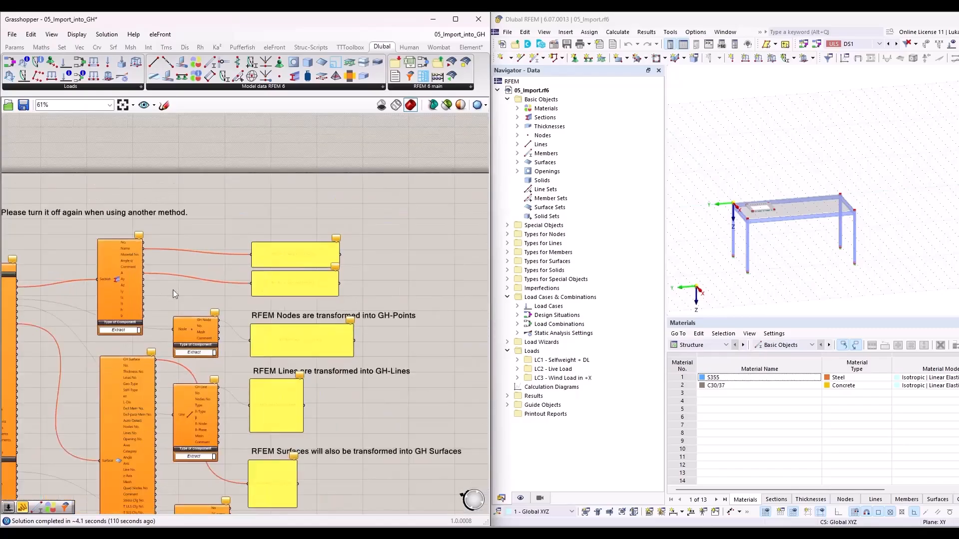
pyautogui.moveTo(338, 251); pyautogui.dragTo(194, 231, button='right')
pyautogui.moveTo(419, 328); pyautogui.dragTo(282, 317, button='right')
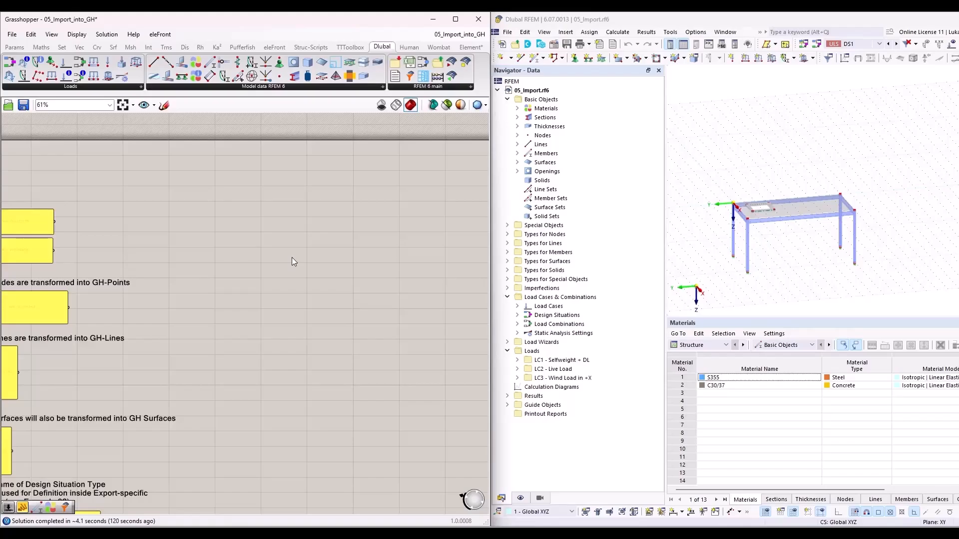
pyautogui.scroll(-3, 304, 236)
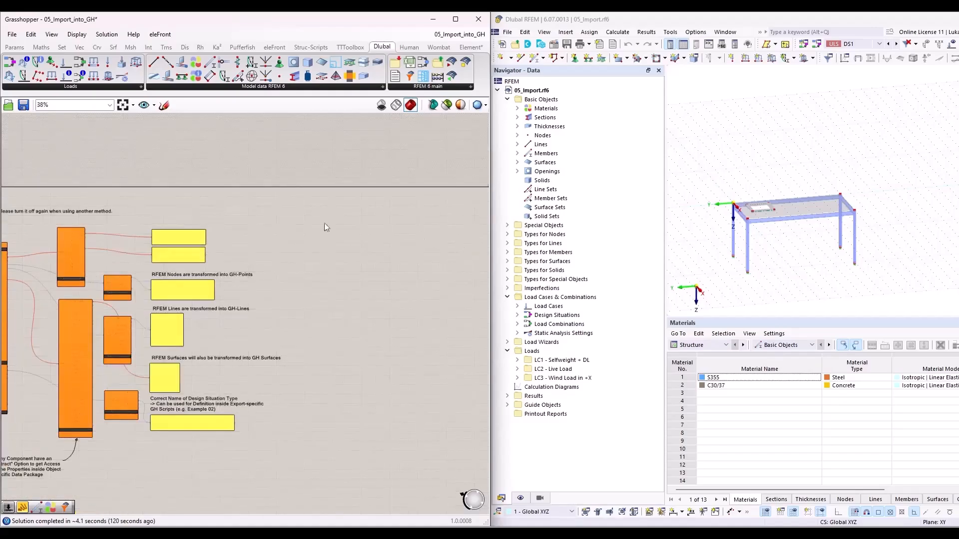
pyautogui.scroll(4, 155, 207)
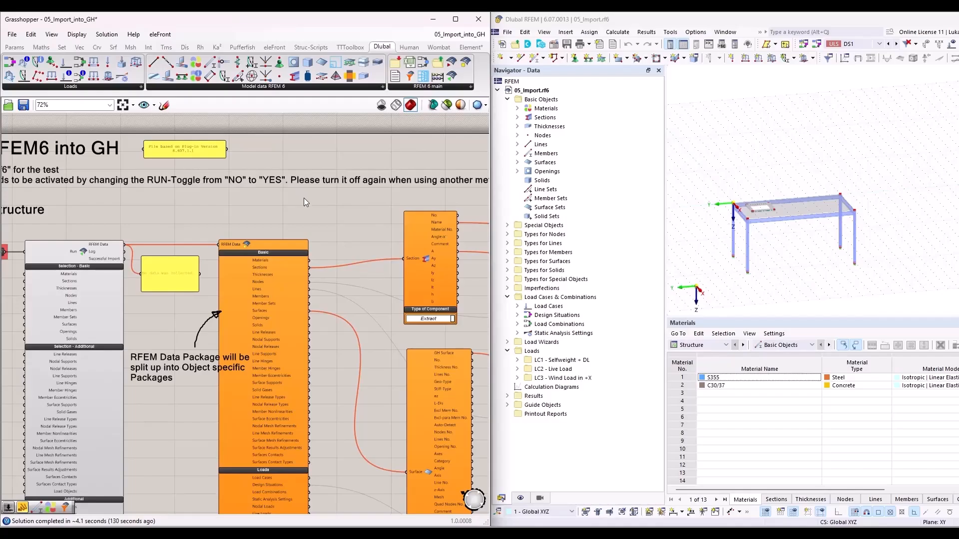
pyautogui.scroll(-1, 303, 202)
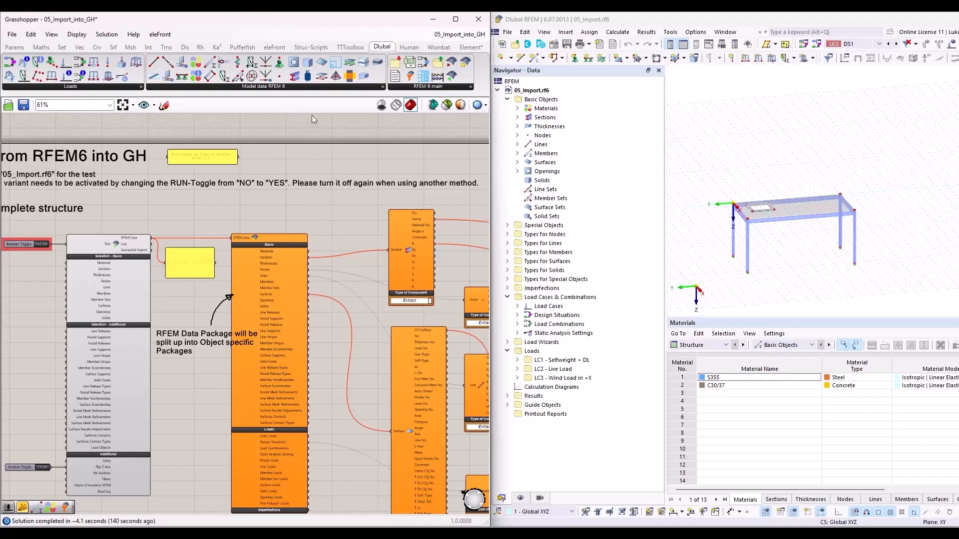
# - Close the 05_Import_into_GH definition without saving its changes and close the 05_Import.rf6 model in RFEM
pyautogui.click(479, 19)
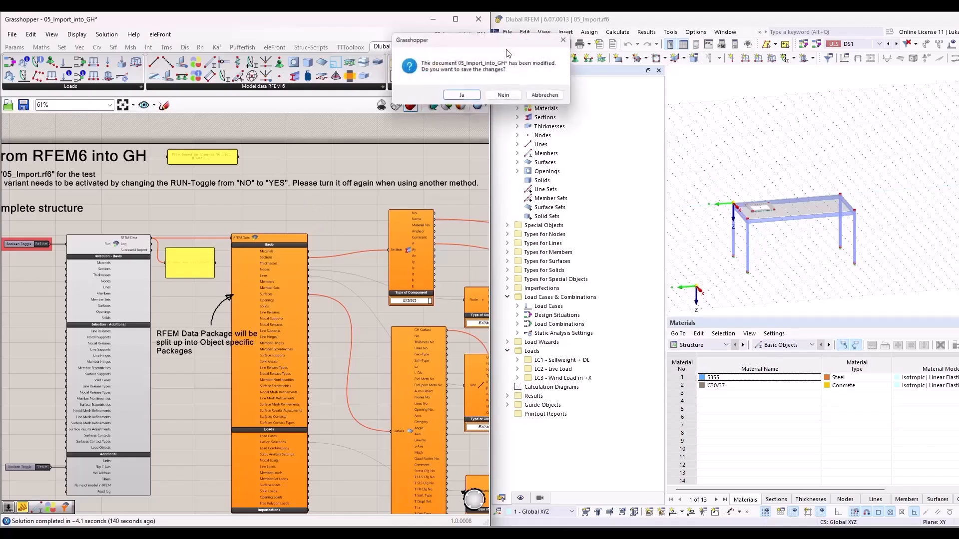
pyautogui.click(510, 95)
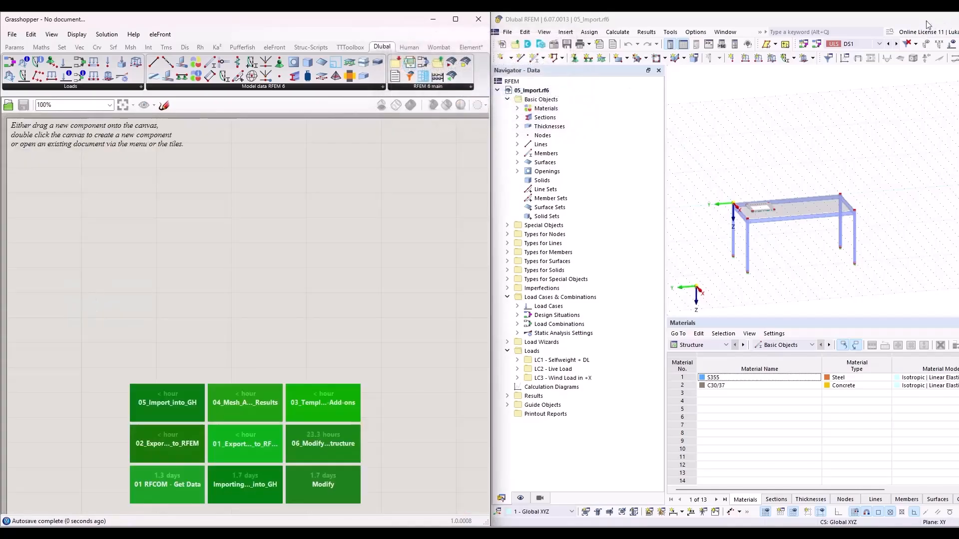
pyautogui.moveTo(927, 24); pyautogui.dragTo(958, 25)
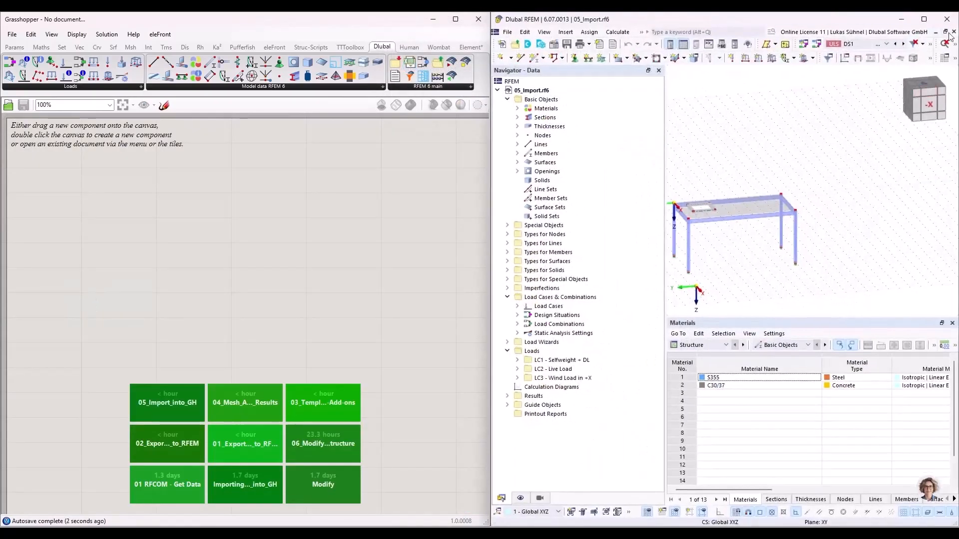
pyautogui.click(954, 31)
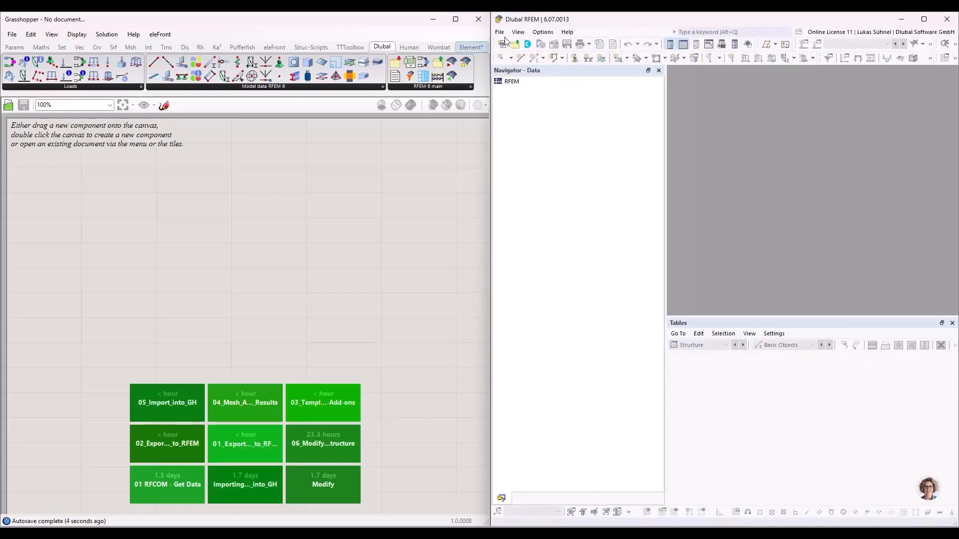
# - Reopen 05_Import.rf6 in RFEM and open the recent 06_Modify_RFEM_Structure definition in Grasshopper
pyautogui.click(499, 32)
pyautogui.click(524, 94)
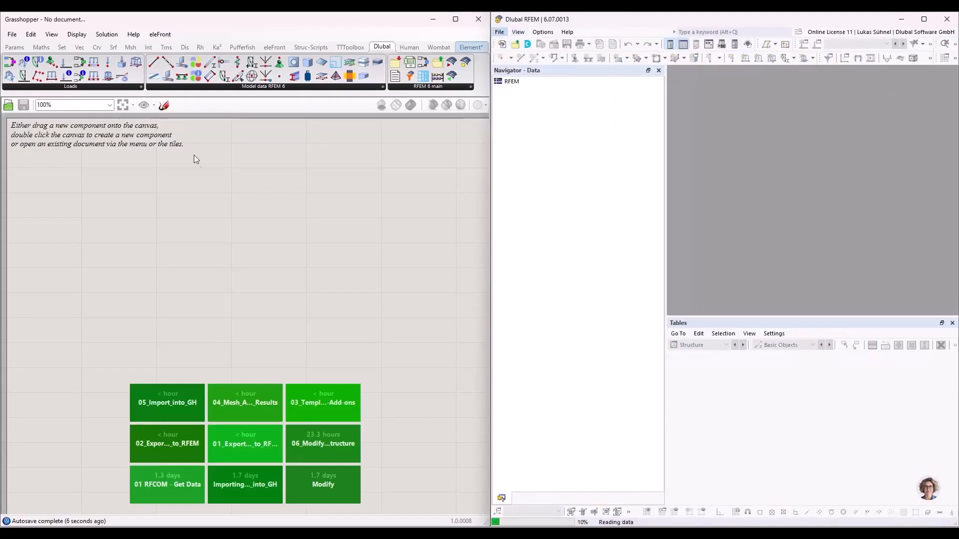
pyautogui.click(315, 439)
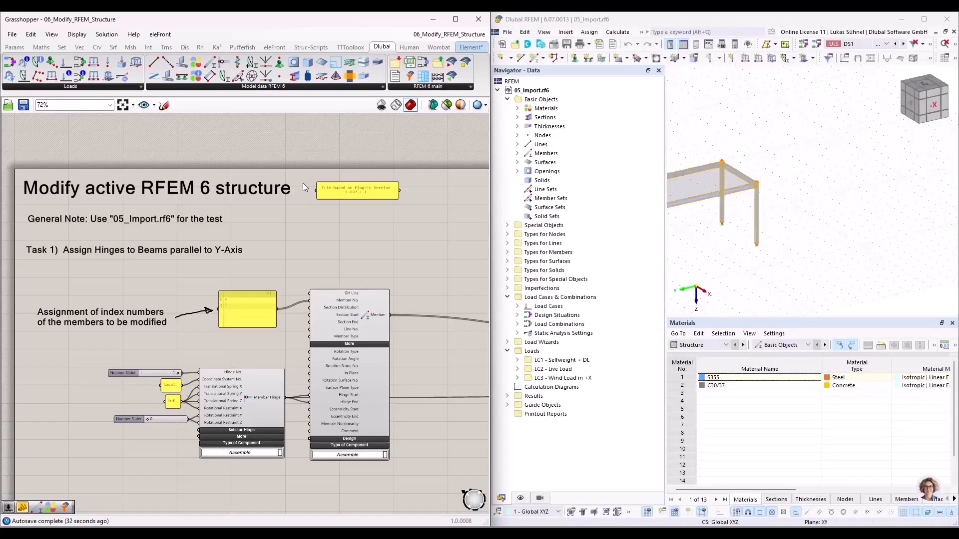
pyautogui.scroll(-8, 187, 285)
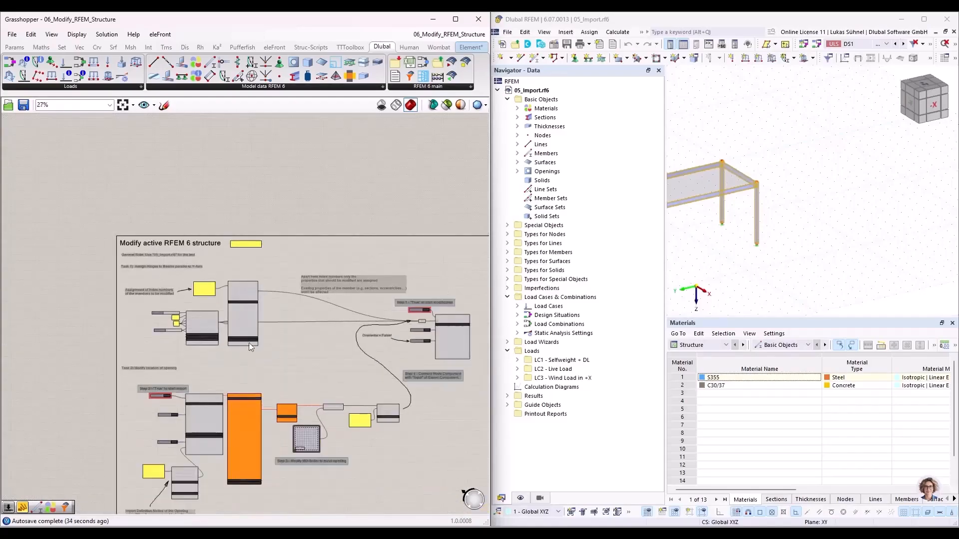
# - Examine the Task 1 hinge assignment group alongside the RFEM beams parallel to the Y-axis and their column connections
pyautogui.scroll(3, 160, 243)
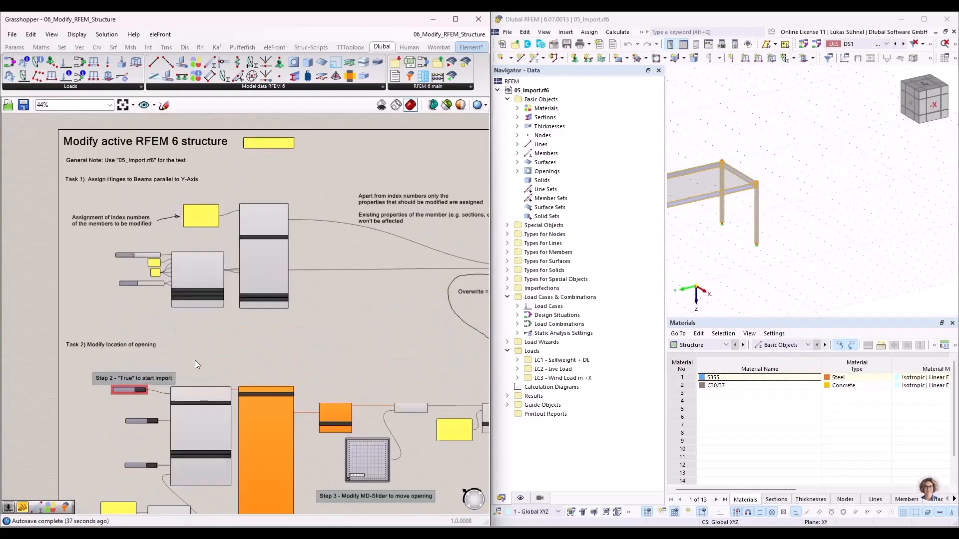
pyautogui.click(867, 223)
pyautogui.scroll(-2, 868, 212)
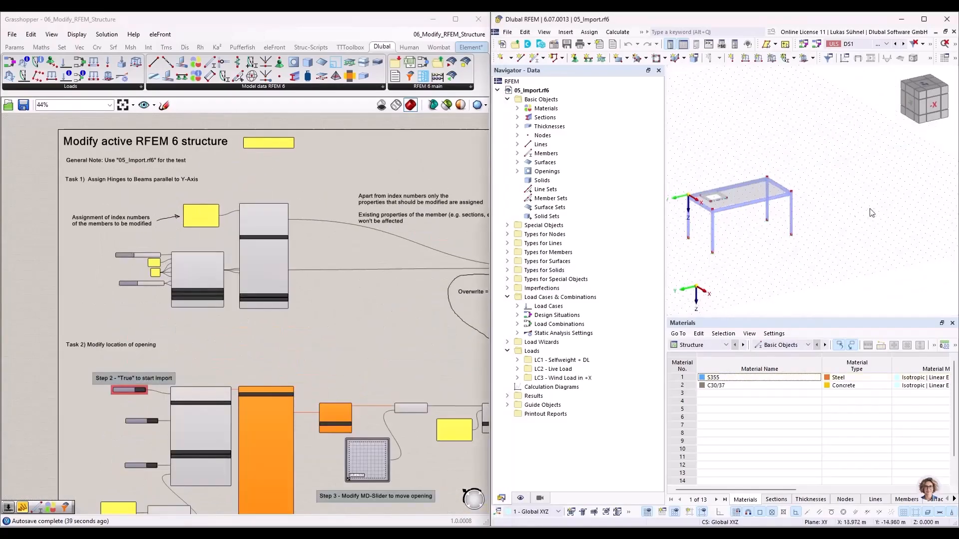
pyautogui.scroll(4, 724, 215)
pyautogui.scroll(1, 777, 208)
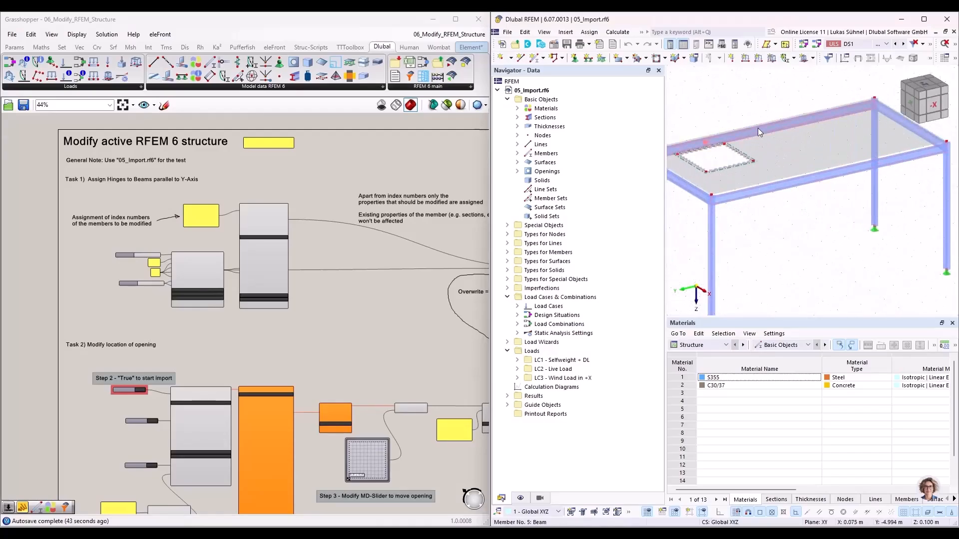
pyautogui.moveTo(758, 128)
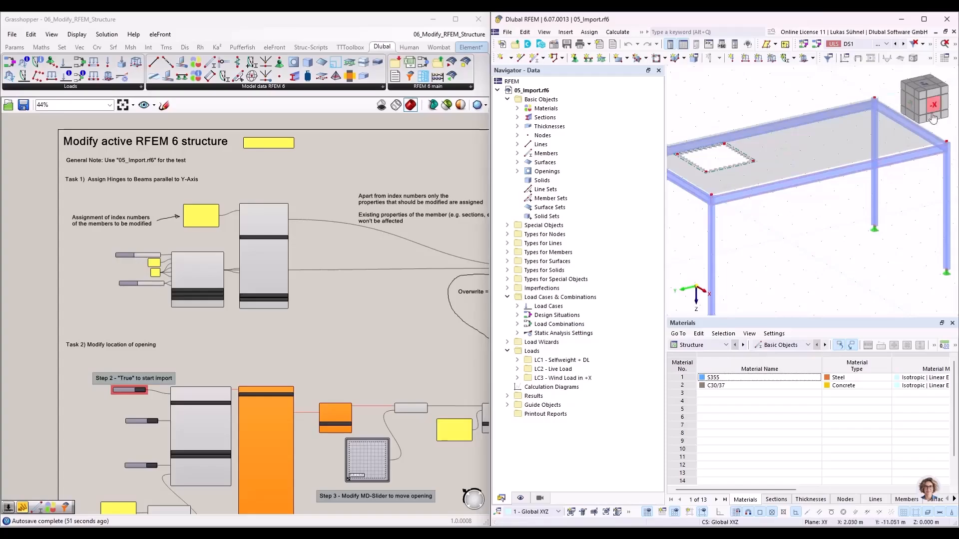
pyautogui.scroll(6, 854, 235)
pyautogui.moveTo(854, 236); pyautogui.dragTo(843, 235, button='middle')
pyautogui.scroll(5, 871, 184)
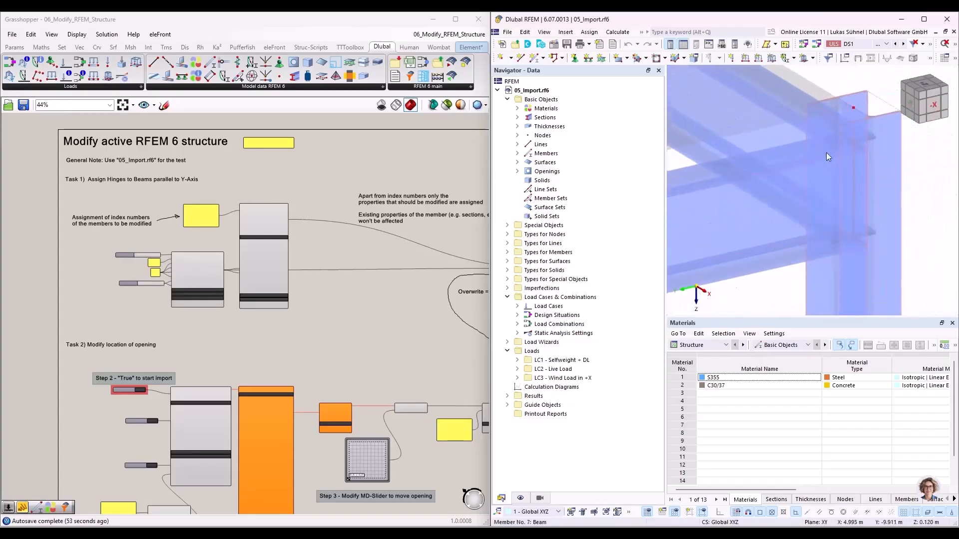
pyautogui.scroll(-10, 856, 161)
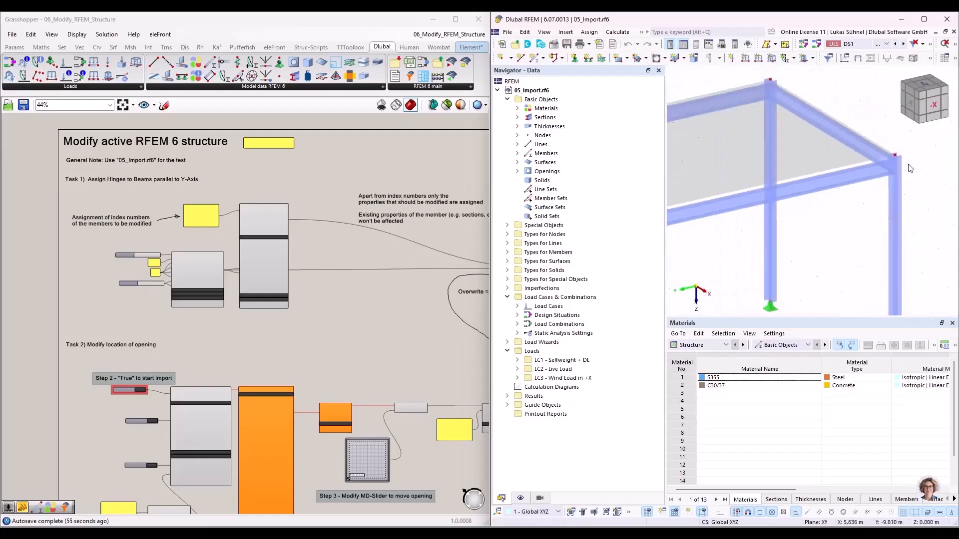
pyautogui.moveTo(344, 288); pyautogui.dragTo(273, 297, button='right')
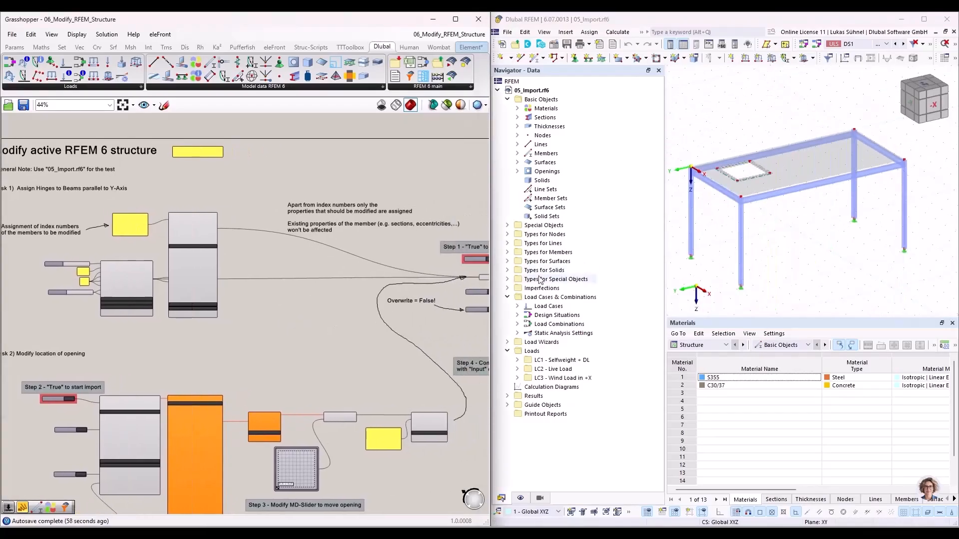
pyautogui.click(718, 136)
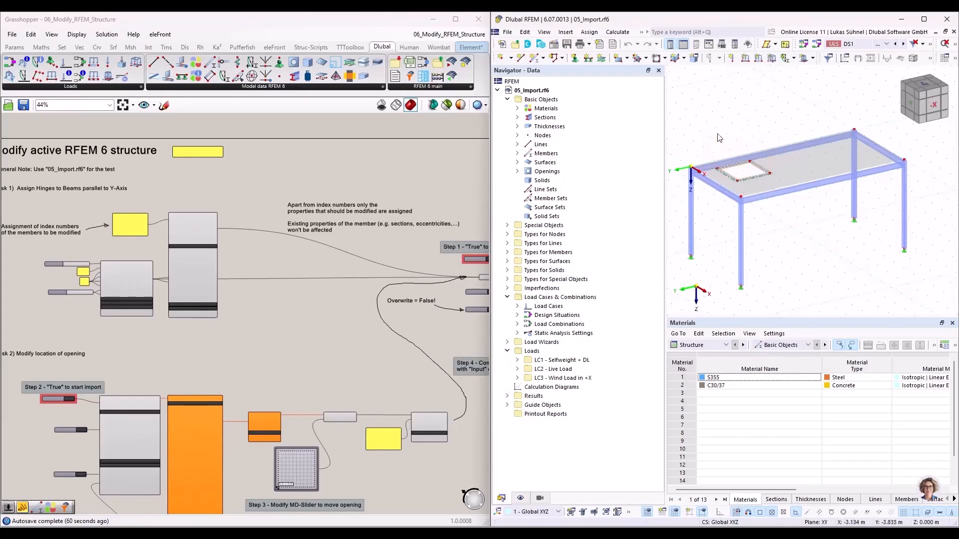
# - Review the Task 1 Member component and the index number panel feeding its Member No. input
pyautogui.click(455, 19)
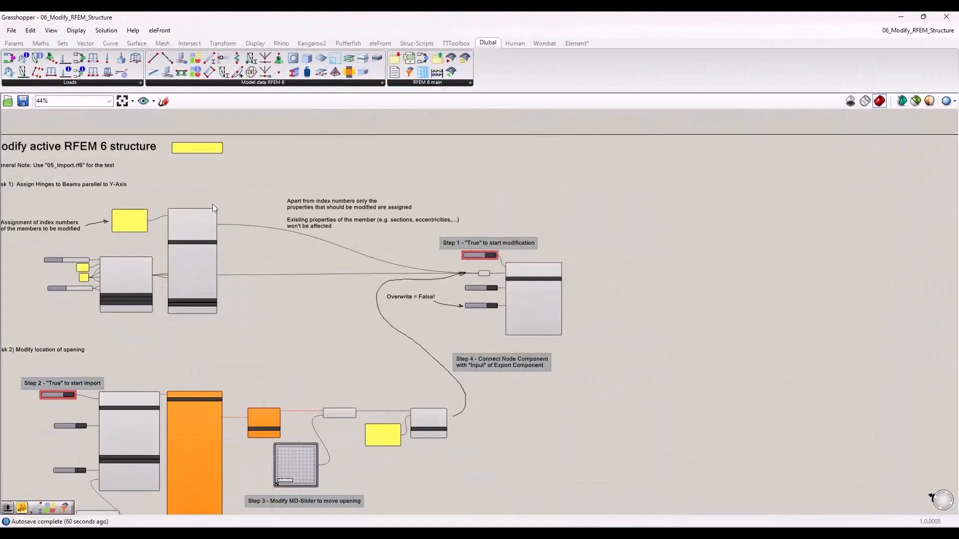
pyautogui.moveTo(113, 190); pyautogui.dragTo(247, 240, button='right')
pyautogui.scroll(5, 292, 290)
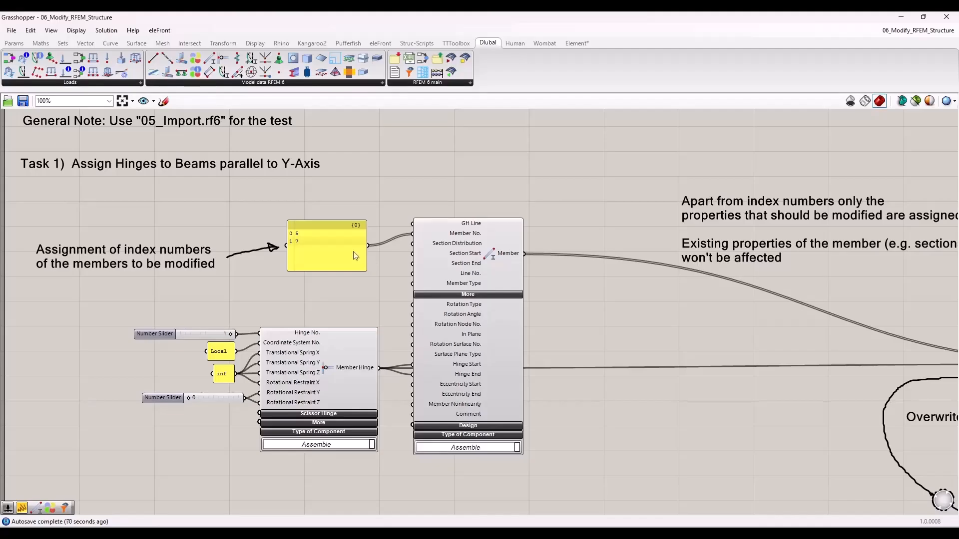
pyautogui.click(463, 248)
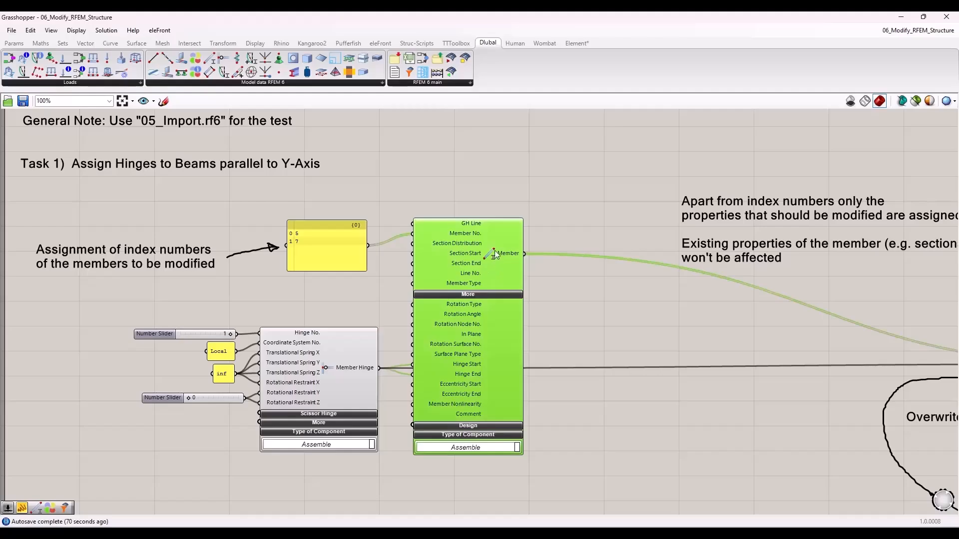
pyautogui.click(317, 247)
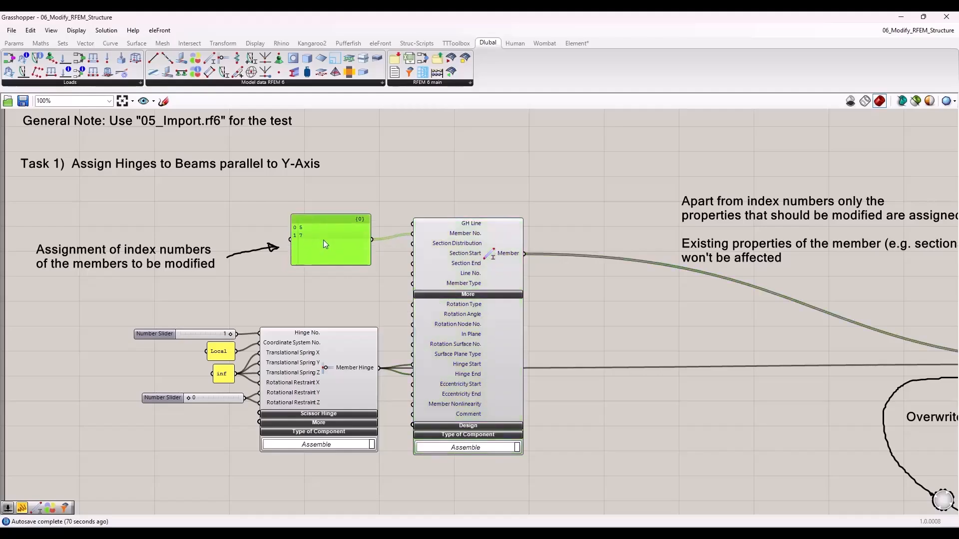
pyautogui.scroll(3, 299, 238)
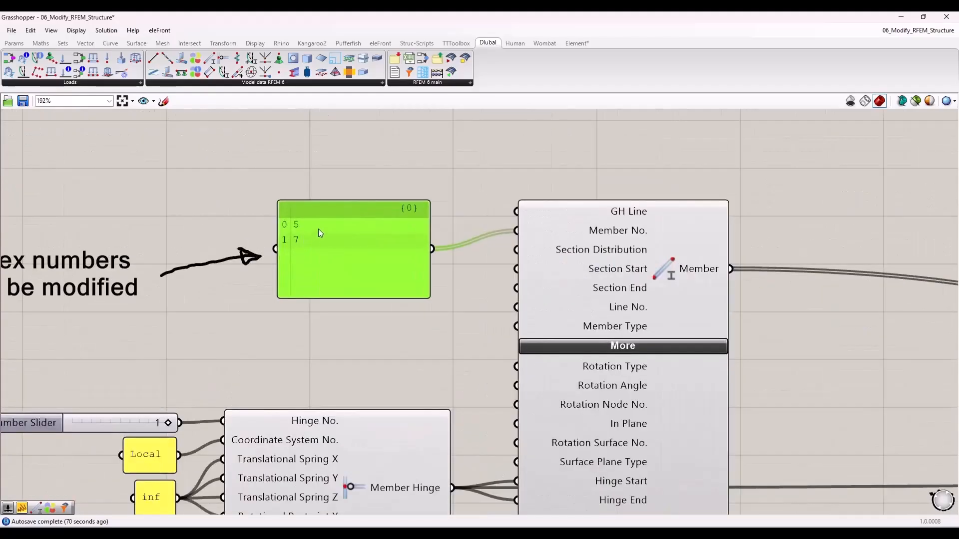
pyautogui.scroll(-1, 308, 227)
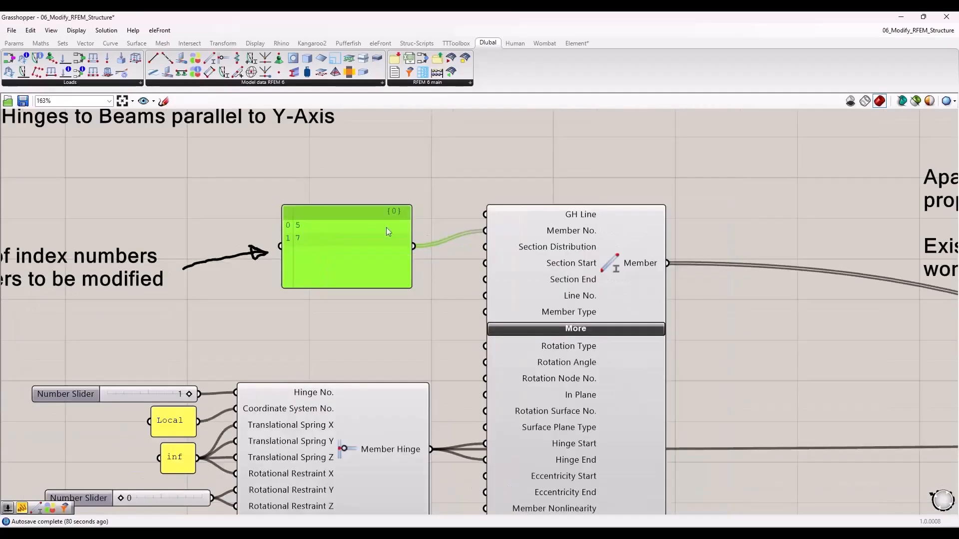
pyautogui.moveTo(573, 235)
pyautogui.click(375, 322)
# - Review the Member Hinge component, its spring and restraint inputs, and its links to the member's Hinge Start and Hinge End
pyautogui.moveTo(379, 308); pyautogui.dragTo(425, 179, button='right')
pyautogui.moveTo(94, 247); pyautogui.dragTo(493, 484)
pyautogui.click(384, 474)
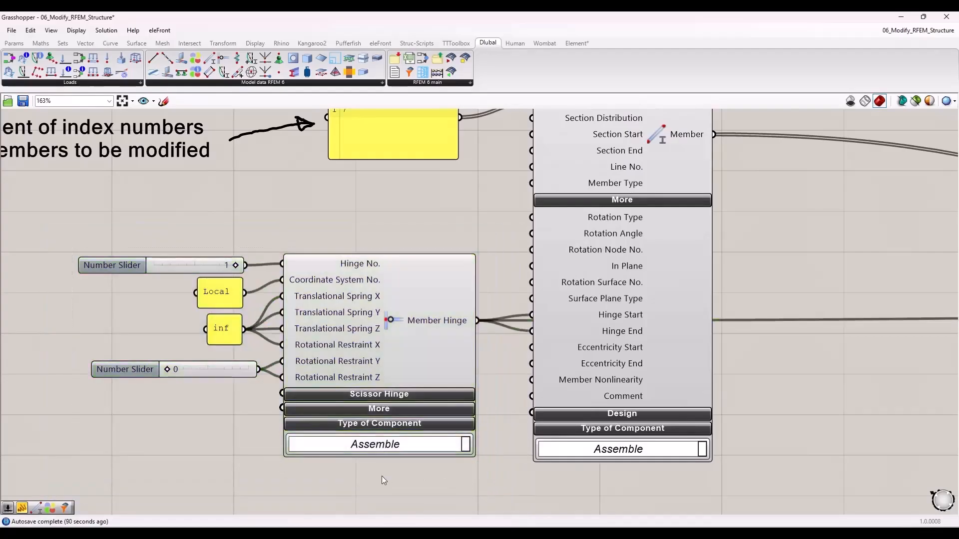
pyautogui.click(407, 324)
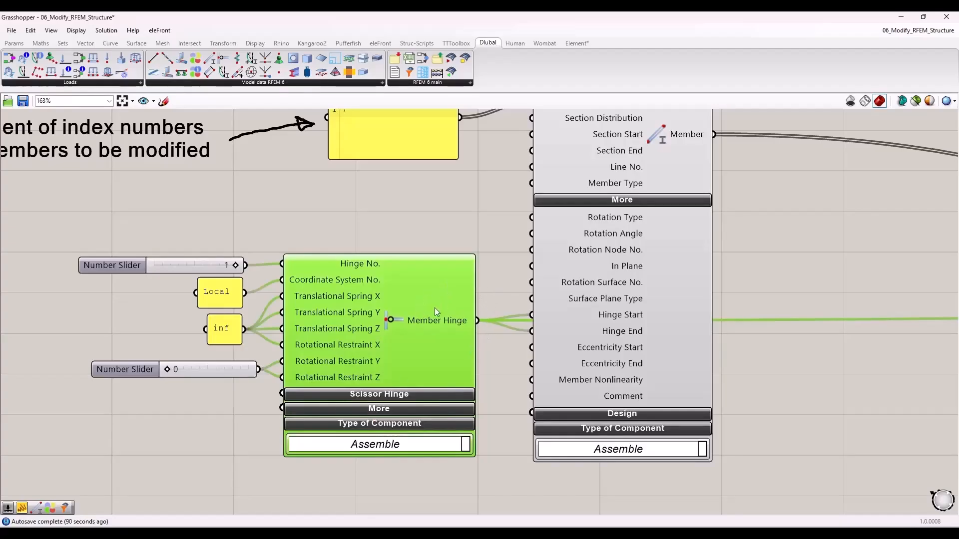
pyautogui.scroll(-2, 496, 315)
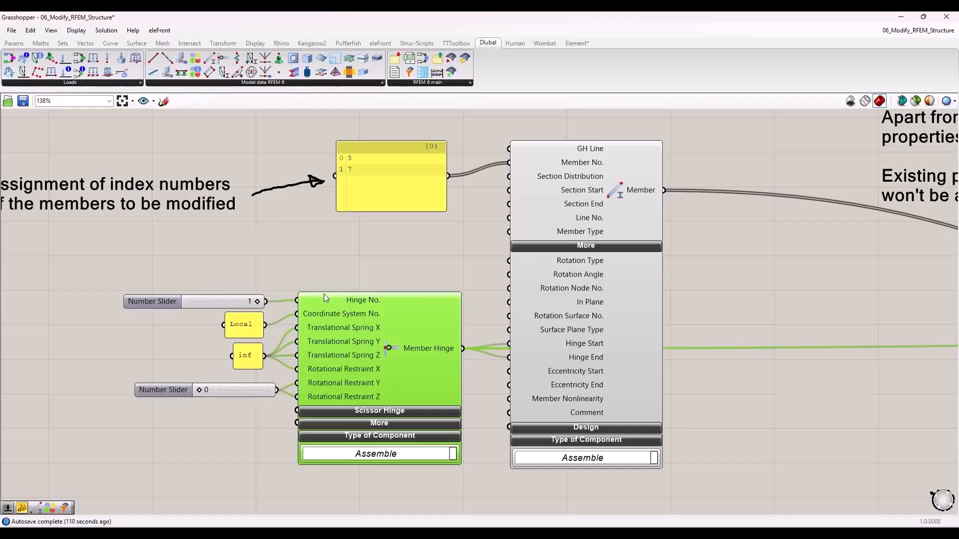
pyautogui.scroll(-2, 324, 291)
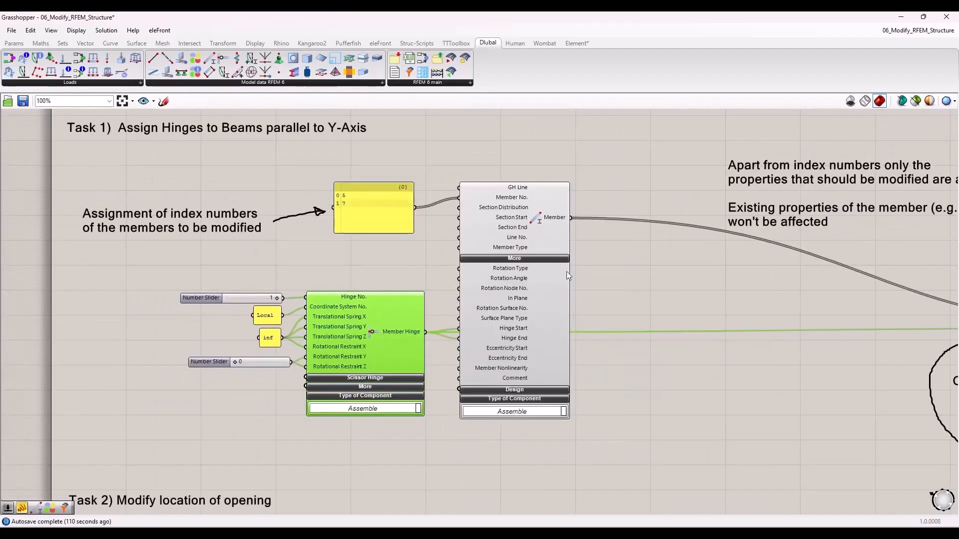
# - Check the export component's inputs, especially the Overwrite toggle that must be False
pyautogui.moveTo(882, 353); pyautogui.dragTo(127, 337, button='right')
pyautogui.scroll(2, 545, 352)
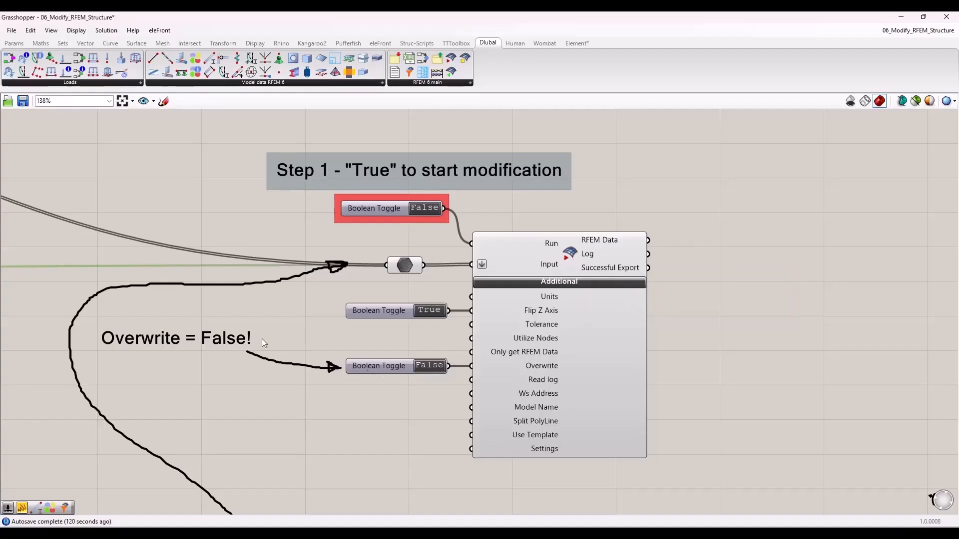
pyautogui.moveTo(89, 324); pyautogui.dragTo(589, 379)
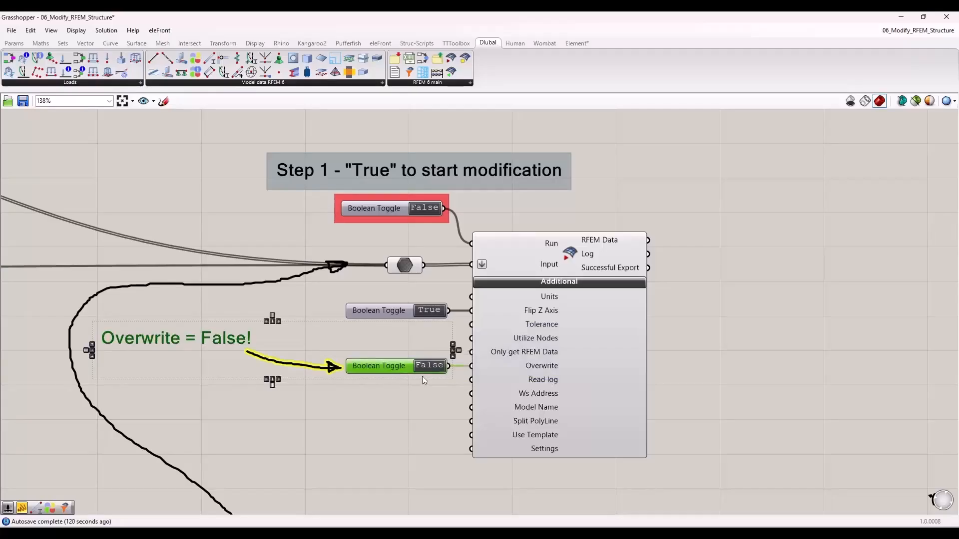
pyautogui.click(377, 393)
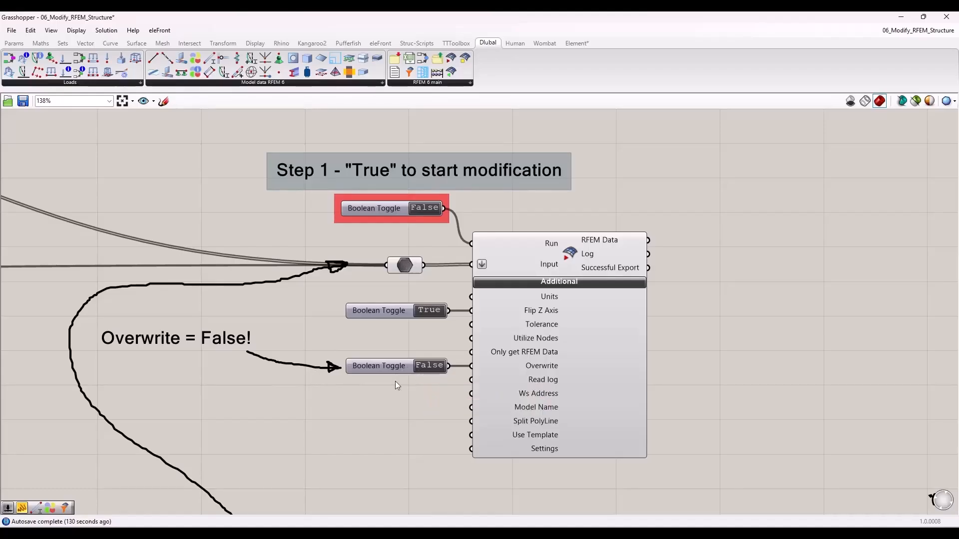
# - Place Grasshopper beside RFEM and set the Step 1 Run toggle to True to modify the active structure
pyautogui.scroll(-1, 468, 334)
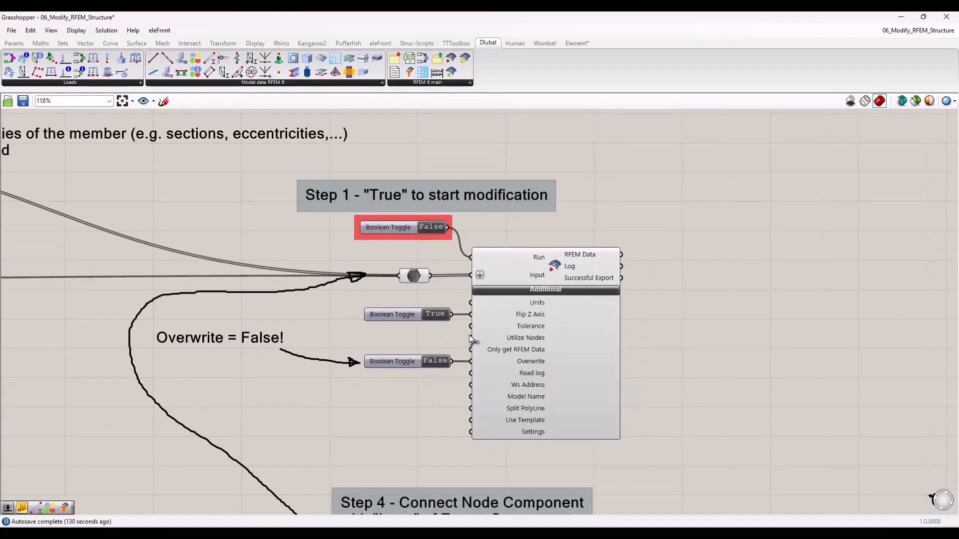
pyautogui.moveTo(350, 16); pyautogui.dragTo(2, 195)
pyautogui.scroll(2, 271, 247)
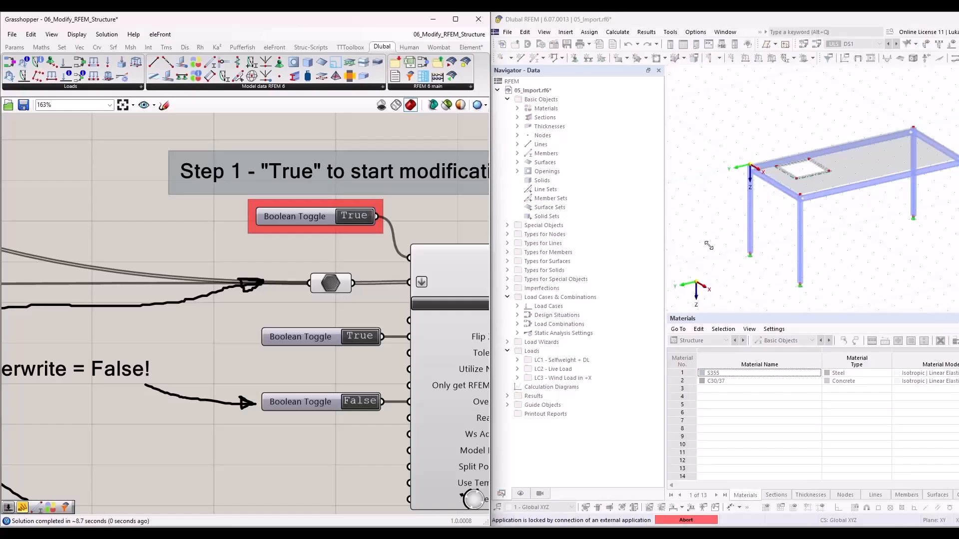
# - Inspect the hinges at the beam ends in RFEM and check member 7's section and eccentricities, leaving its properties unedited
pyautogui.scroll(5, 746, 231)
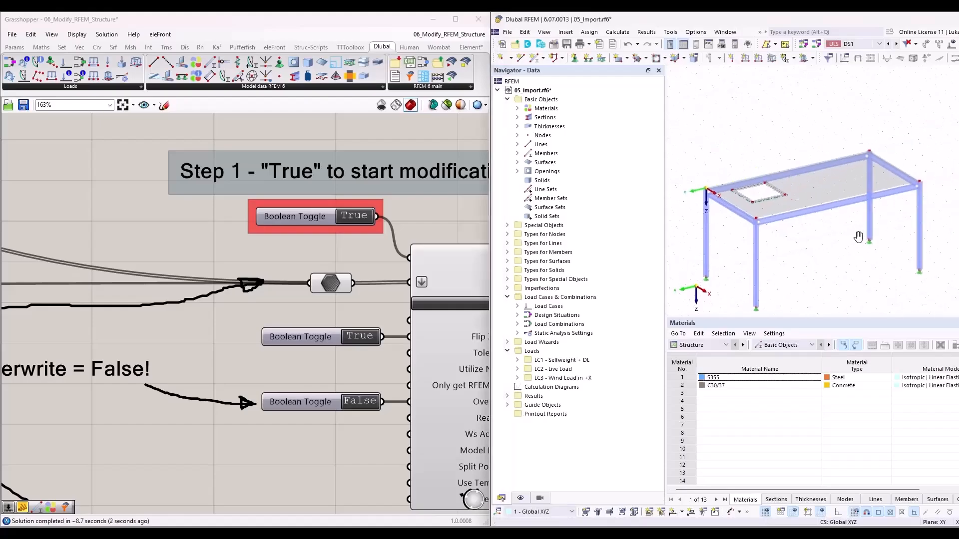
pyautogui.scroll(3, 746, 231)
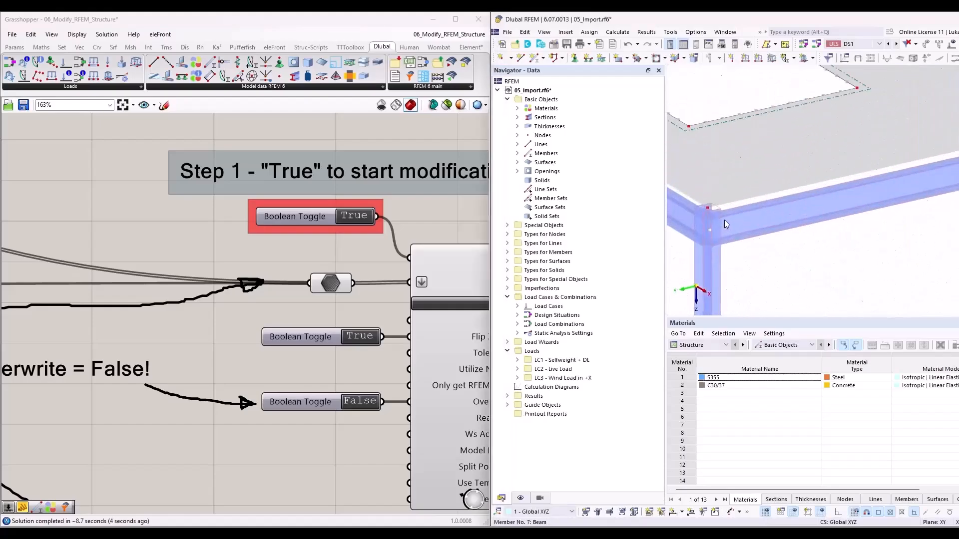
pyautogui.doubleClick(777, 218)
pyautogui.click(433, 122)
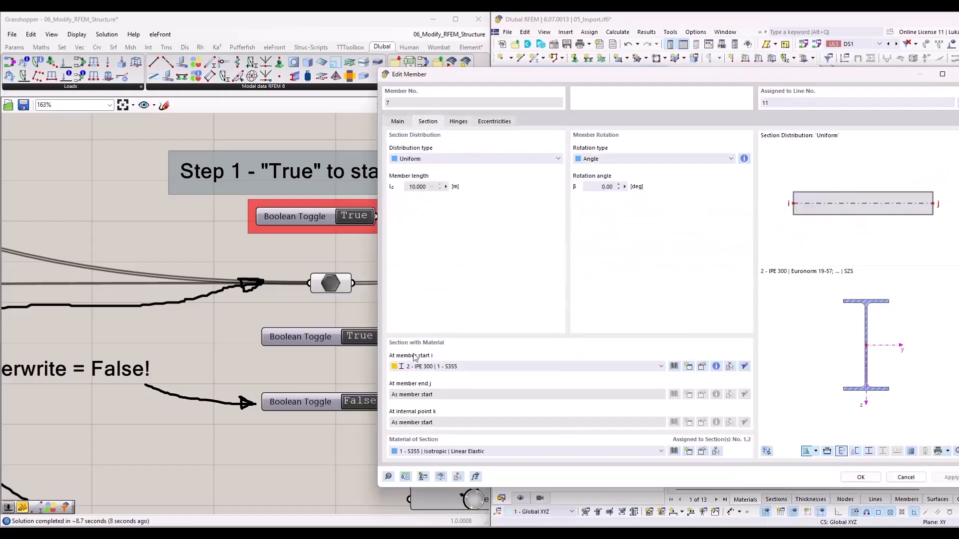
pyautogui.click(493, 125)
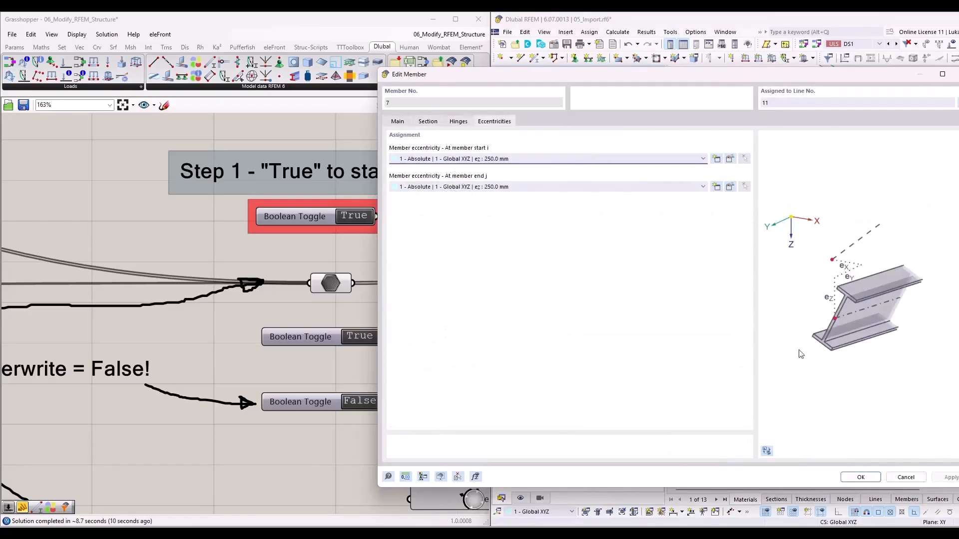
pyautogui.click(905, 477)
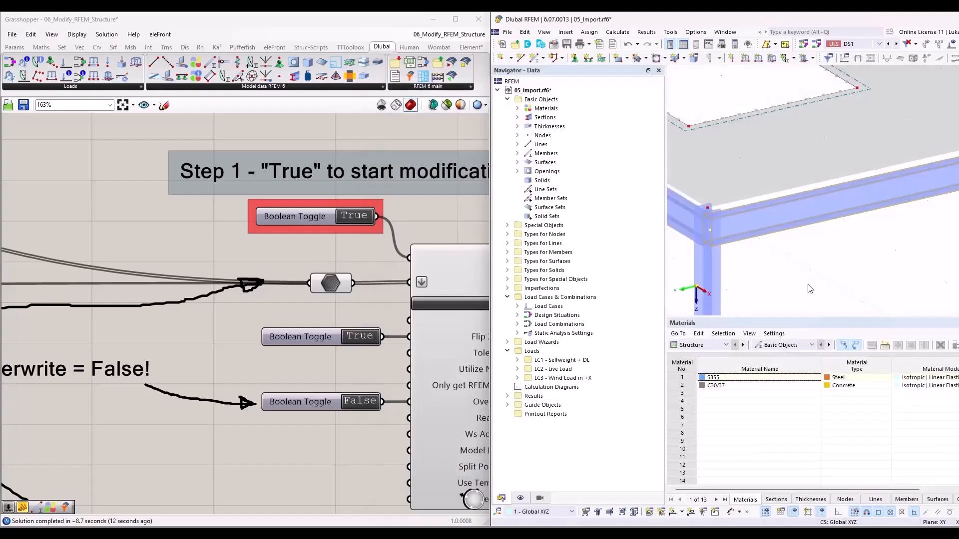
pyautogui.scroll(-2, 727, 239)
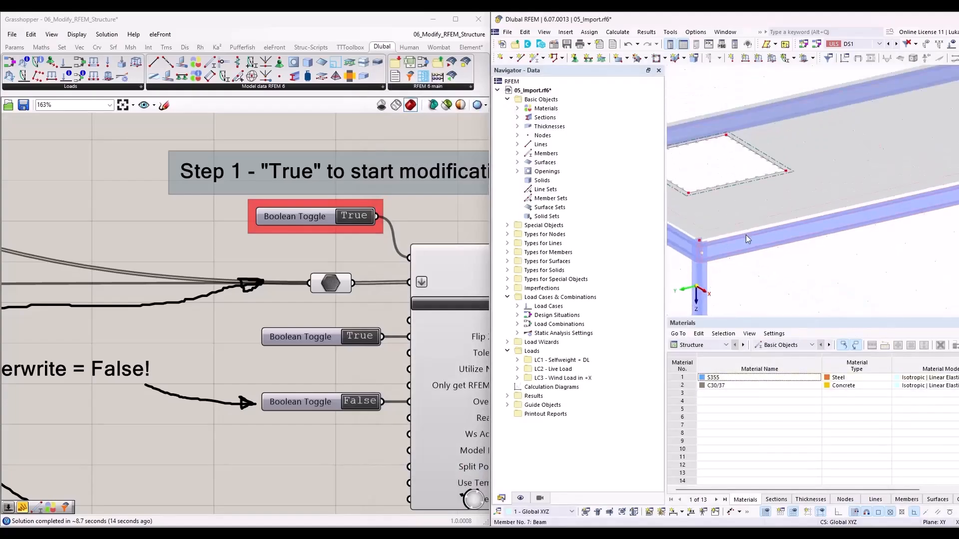
pyautogui.scroll(-5, 829, 193)
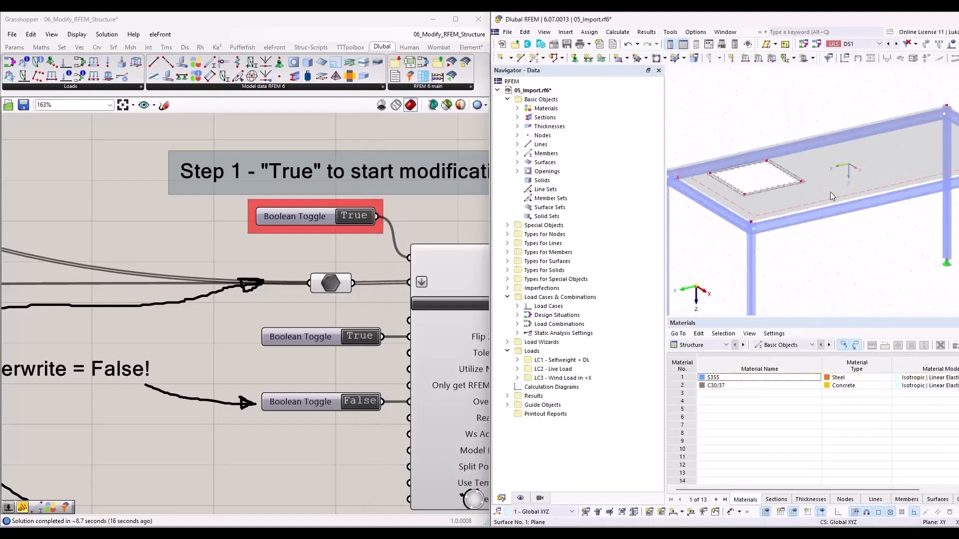
pyautogui.scroll(-3, 388, 177)
# - Examine the Task 2 import setup, its Nodes selection and node number filter, together with the slab opening in RFEM
pyautogui.moveTo(398, 187); pyautogui.dragTo(177, 245, button='right')
pyautogui.scroll(3, 177, 244)
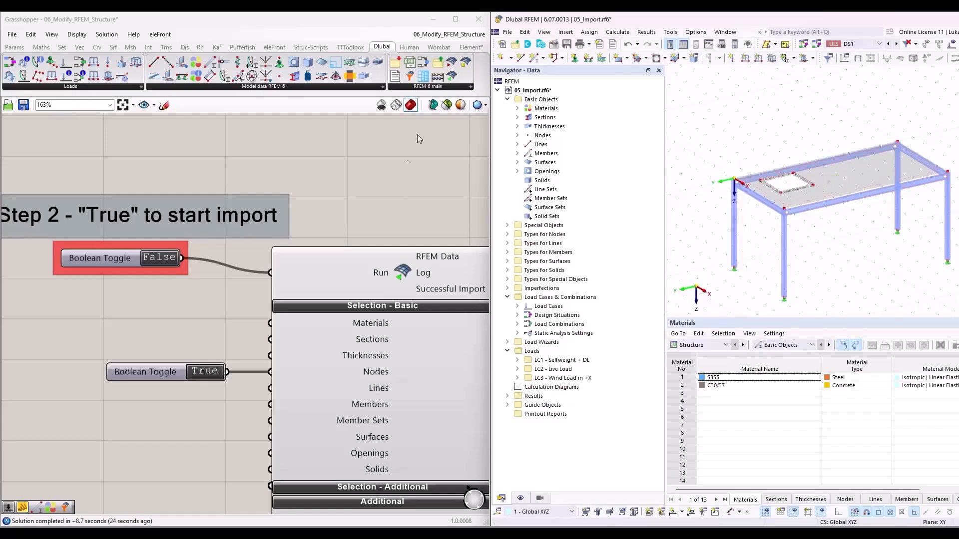
pyautogui.moveTo(452, 27)
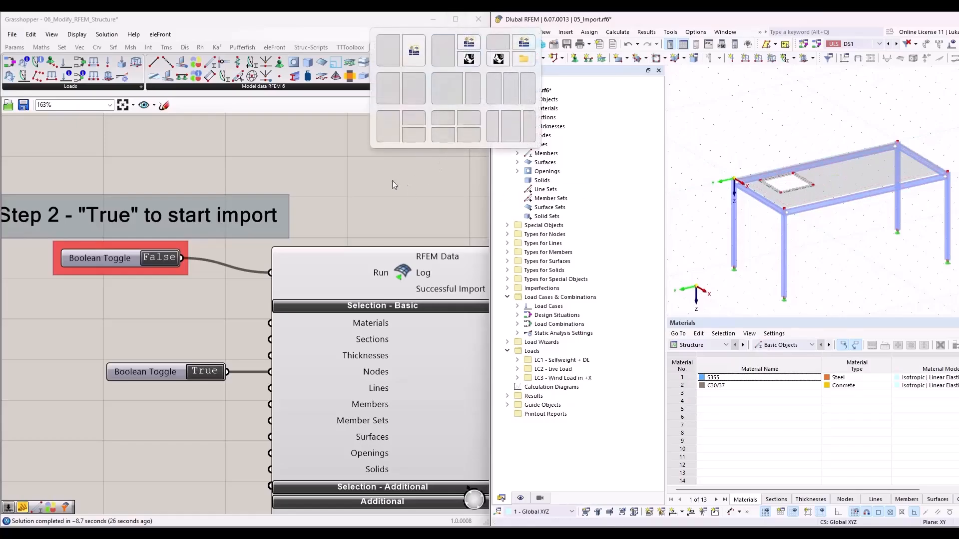
pyautogui.scroll(-4, 350, 194)
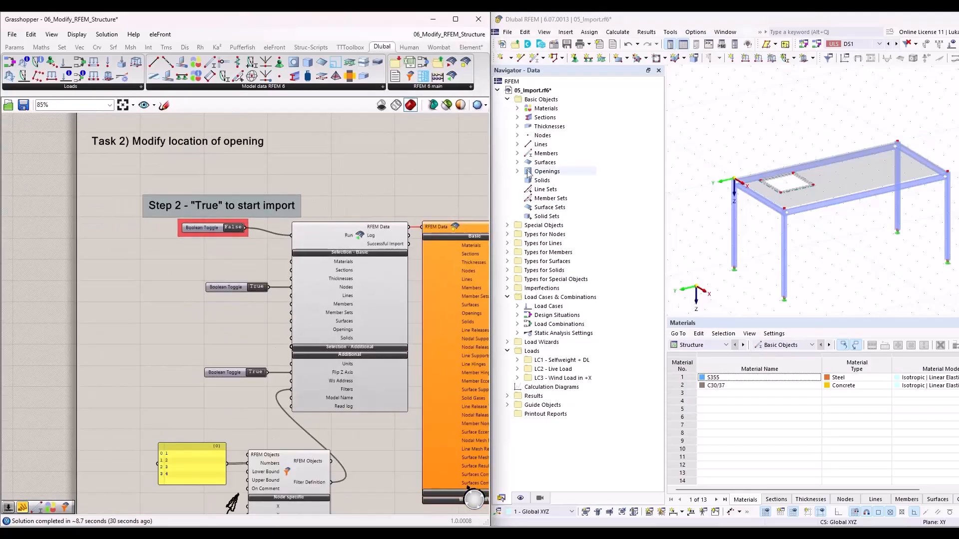
pyautogui.scroll(3, 740, 186)
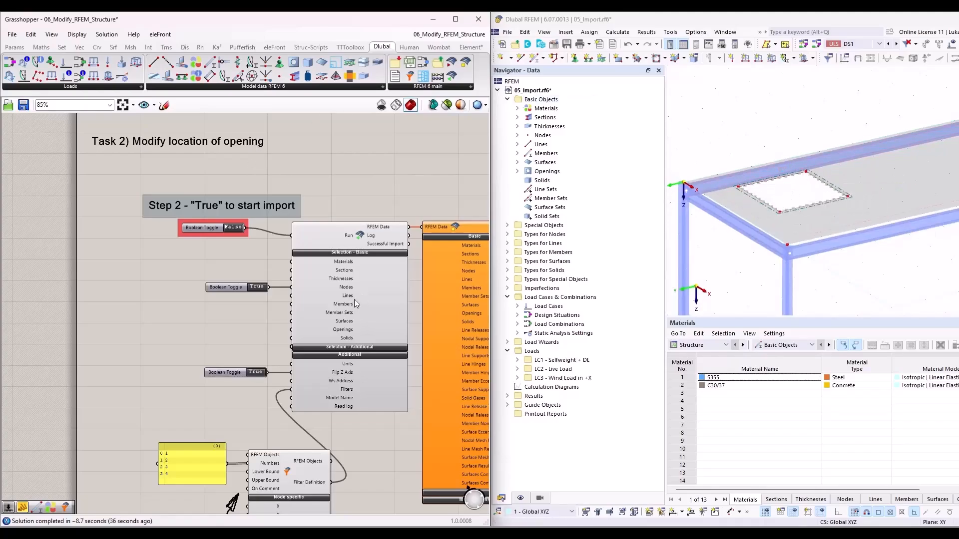
pyautogui.click(454, 20)
pyautogui.scroll(3, 357, 232)
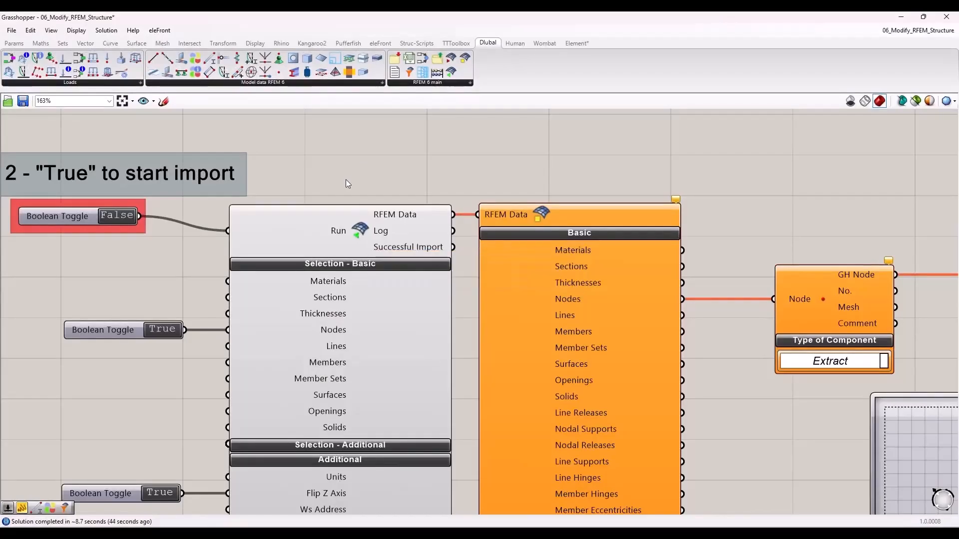
# - Trace the Task 2 import from its toggles and node filter through the RFEM data to the Extract node component
pyautogui.moveTo(346, 179); pyautogui.dragTo(397, 139, button='right')
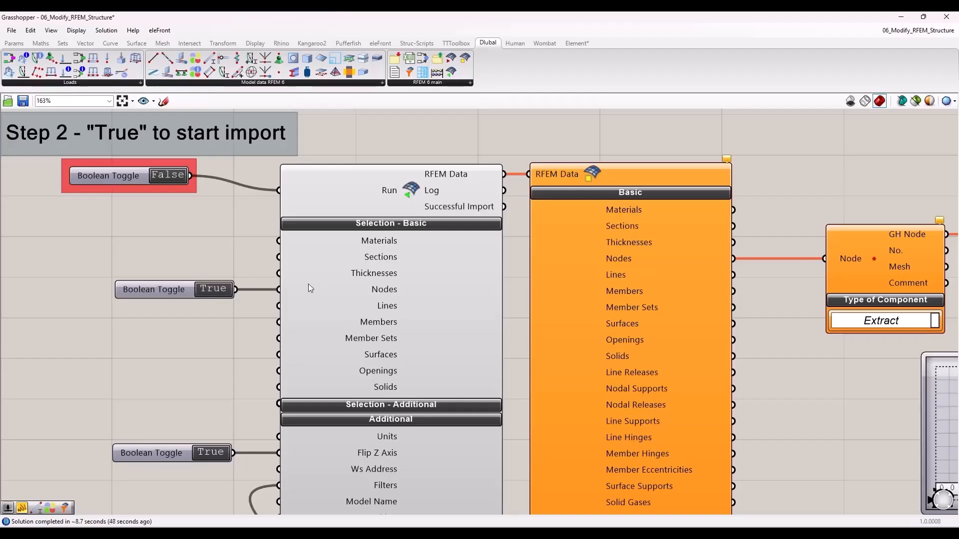
pyautogui.moveTo(187, 338); pyautogui.dragTo(251, 200, button='right')
pyautogui.scroll(-1, 249, 270)
pyautogui.moveTo(248, 353); pyautogui.dragTo(291, 208, button='right')
pyautogui.scroll(1, 343, 309)
pyautogui.scroll(1, 342, 309)
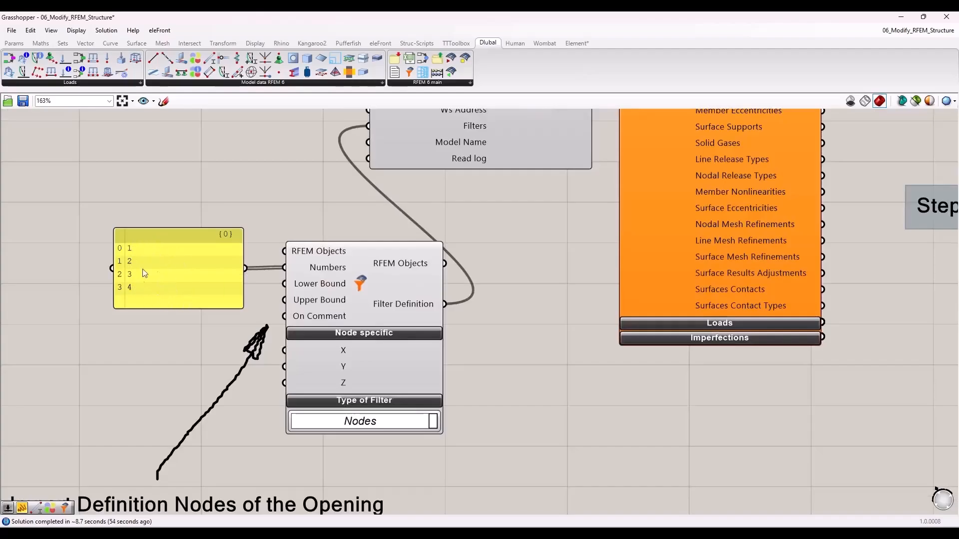
pyautogui.scroll(-3, 247, 319)
pyautogui.moveTo(432, 279); pyautogui.dragTo(264, 410, button='right')
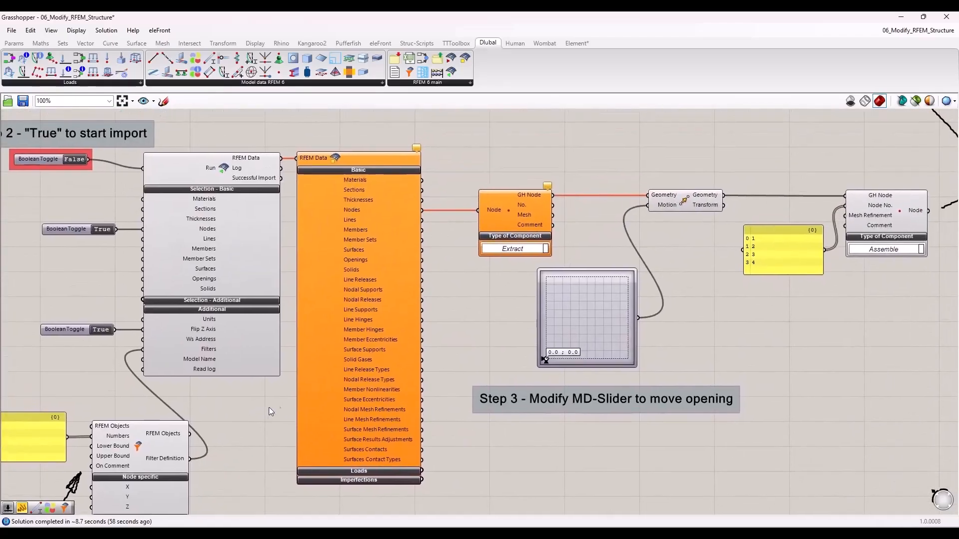
pyautogui.scroll(3, 403, 211)
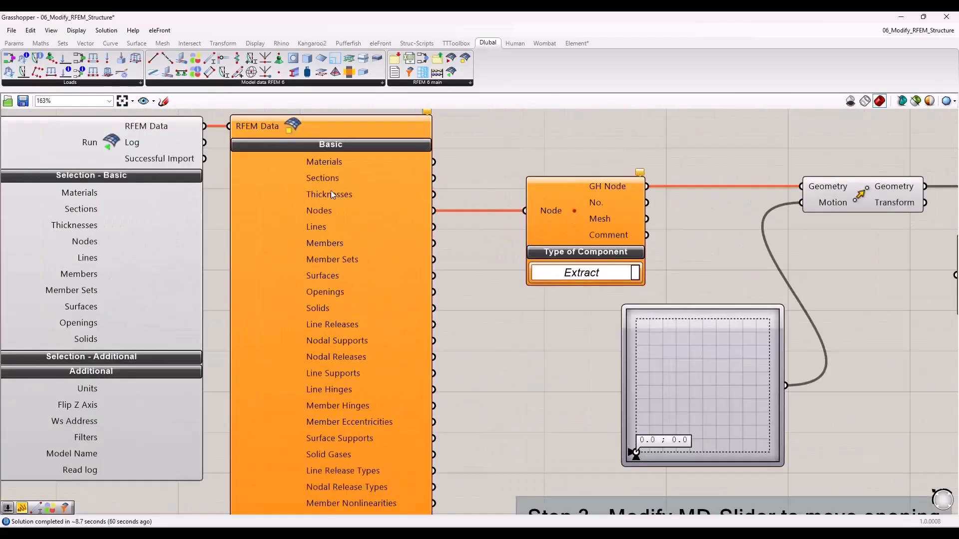
pyautogui.moveTo(533, 333); pyautogui.dragTo(273, 360, button='right')
pyautogui.click(364, 247)
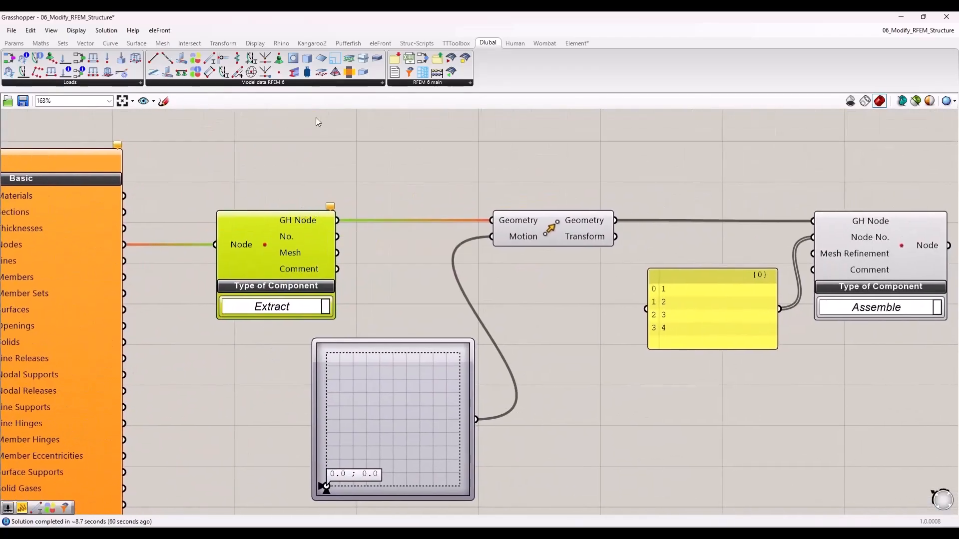
# - Place Grasshopper beside Rhino and set the Step 2 Run toggle to True to import the opening's definition nodes
pyautogui.doubleClick(323, 17)
pyautogui.moveTo(403, 43); pyautogui.dragTo(797, 54)
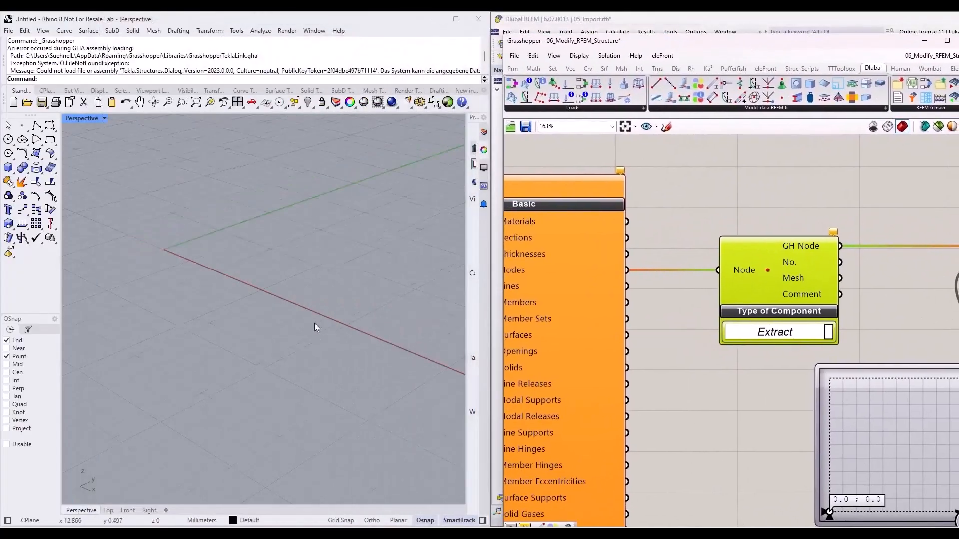
pyautogui.click(812, 178)
pyautogui.scroll(-6, 824, 252)
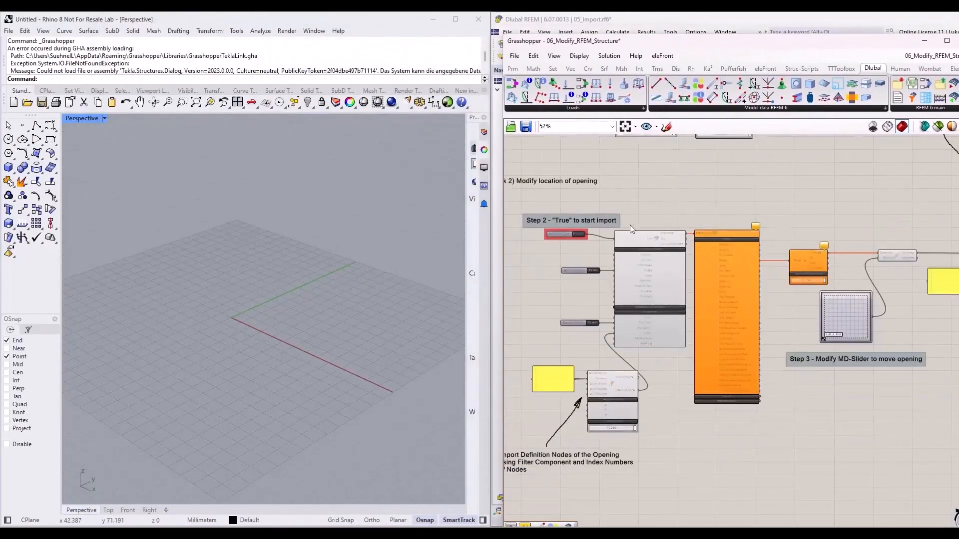
pyautogui.scroll(7, 599, 234)
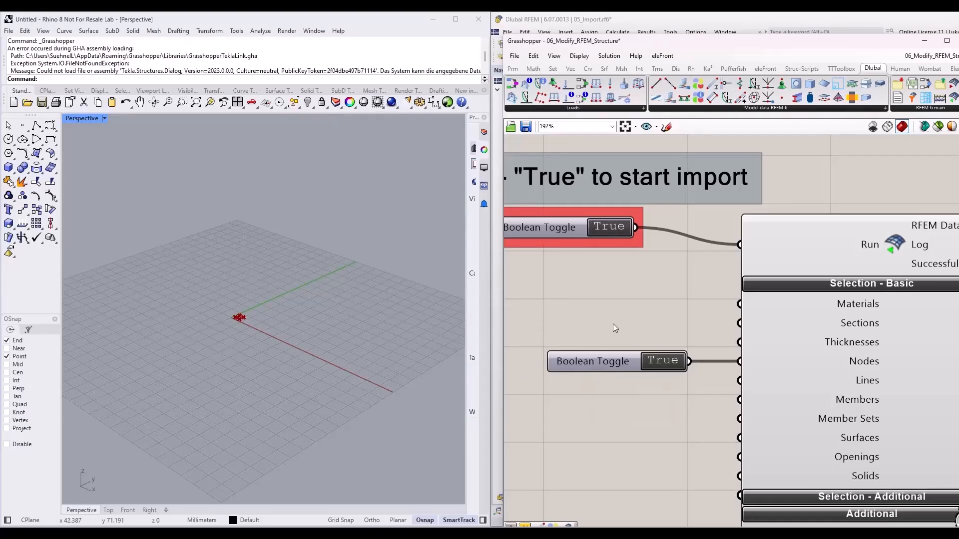
pyautogui.scroll(6, 288, 305)
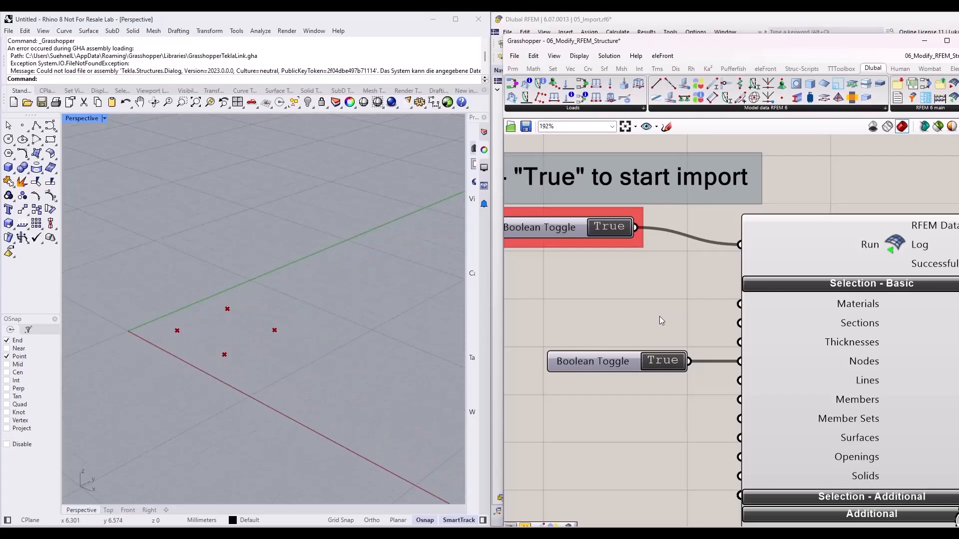
# - Set the Step 3 MD-Slider to about 1.24 ; 4.66 to move the opening's nodes
pyautogui.scroll(-9, 619, 310)
pyautogui.scroll(6, 747, 348)
pyautogui.moveTo(715, 338); pyautogui.dragTo(610, 325, button='right')
pyautogui.moveTo(828, 255); pyautogui.dragTo(780, 268, button='right')
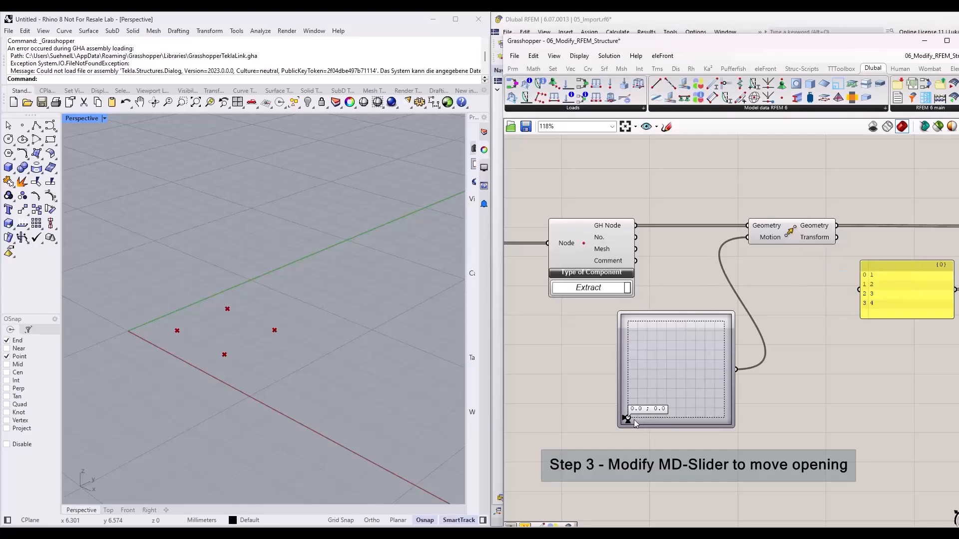
pyautogui.moveTo(629, 419); pyautogui.dragTo(674, 332)
pyautogui.moveTo(723, 329); pyautogui.dragTo(709, 328)
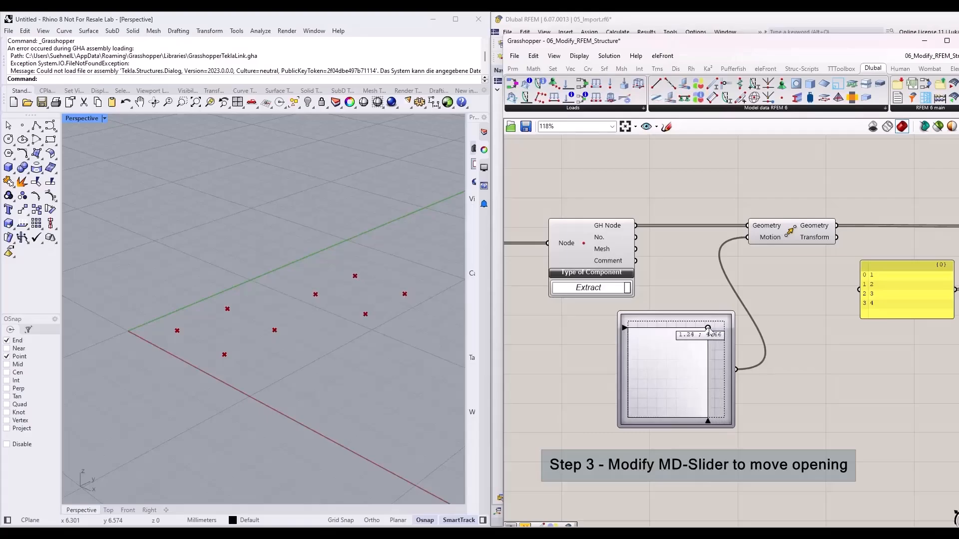
# - Compare the node numbers feeding the Assemble node component with those used in the import filter
pyautogui.scroll(-4, 555, 341)
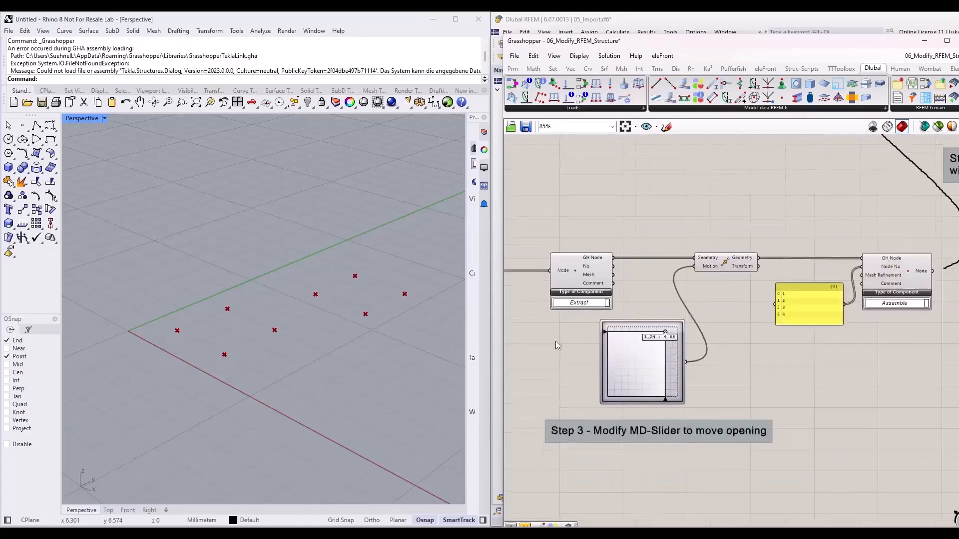
pyautogui.scroll(5, 838, 283)
pyautogui.click(781, 307)
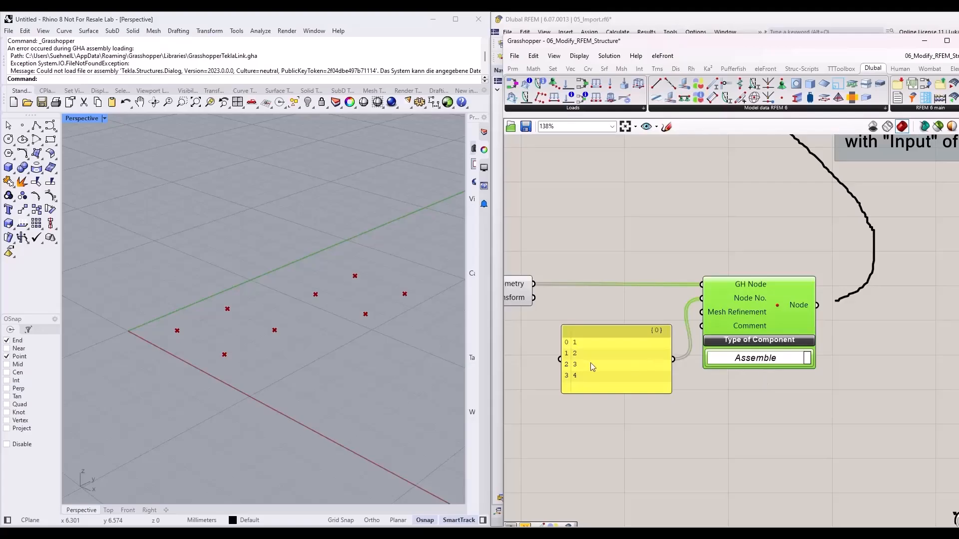
pyautogui.click(620, 348)
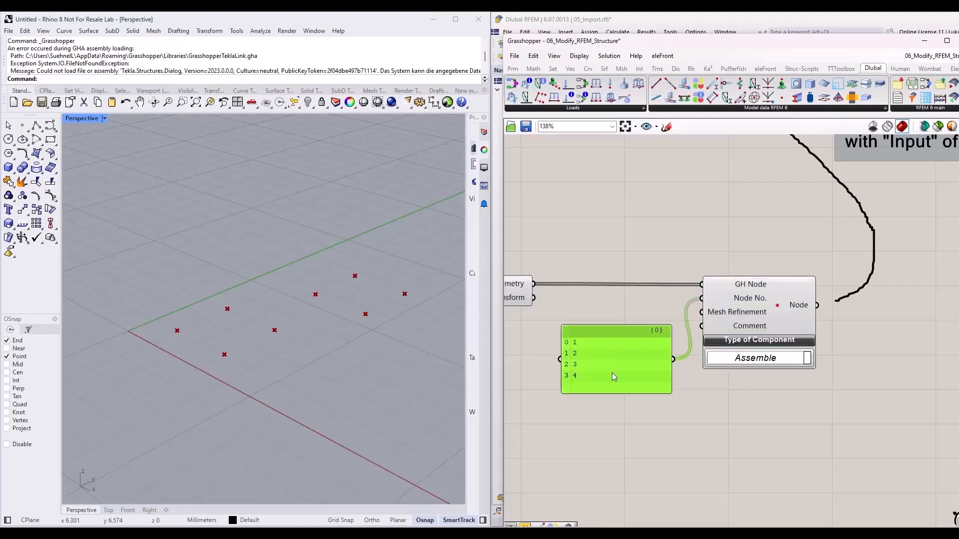
pyautogui.click(626, 402)
pyautogui.scroll(-10, 764, 375)
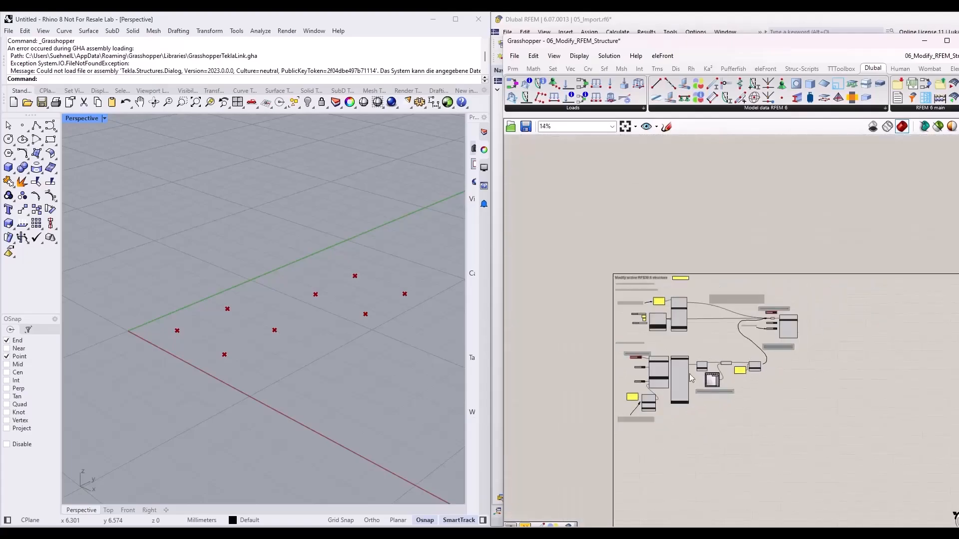
pyautogui.scroll(5, 654, 398)
pyautogui.scroll(3, 633, 388)
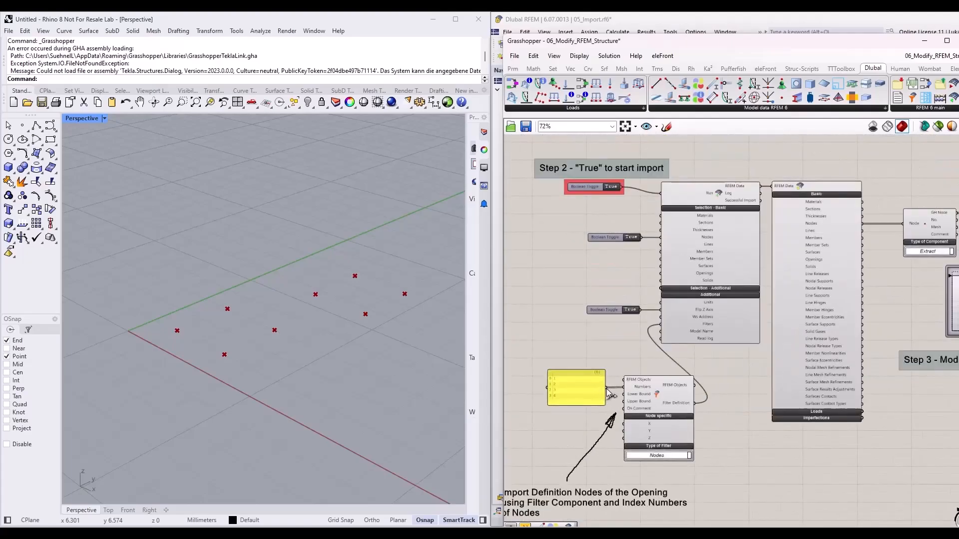
pyautogui.click(597, 390)
pyautogui.moveTo(742, 320); pyautogui.dragTo(409, 388, button='right')
pyautogui.scroll(4, 779, 344)
pyautogui.click(717, 359)
pyautogui.click(805, 377)
pyautogui.moveTo(805, 377); pyautogui.dragTo(694, 404, button='right')
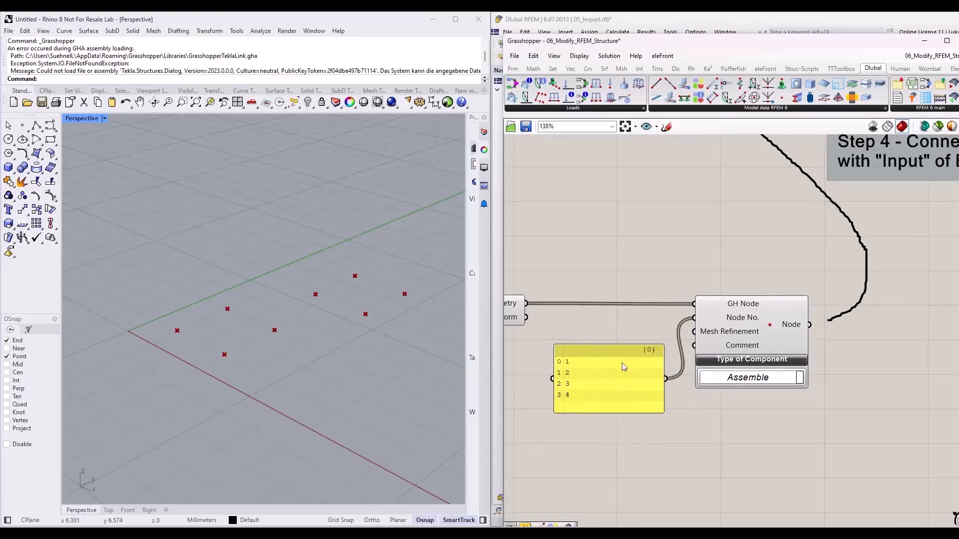
pyautogui.moveTo(739, 305)
pyautogui.moveTo(715, 307); pyautogui.dragTo(815, 302, button='right')
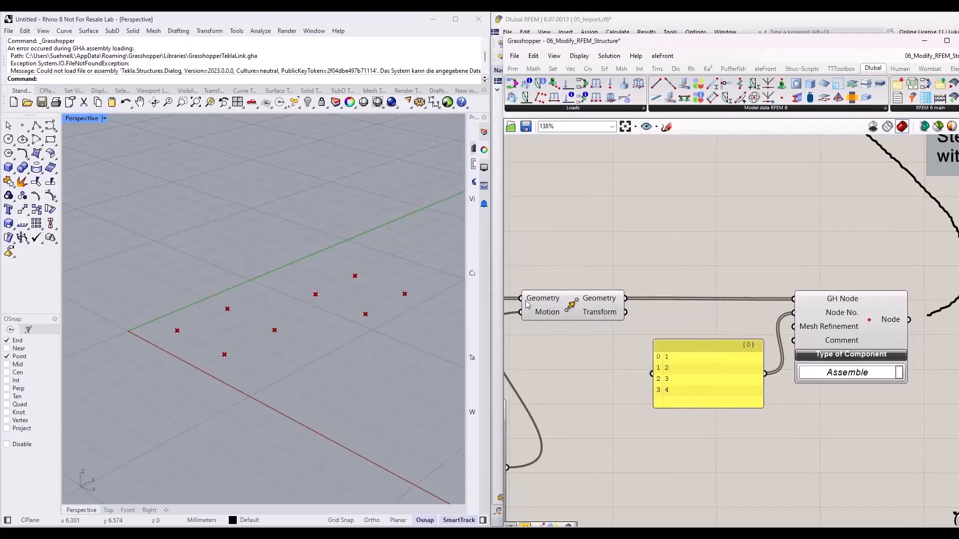
pyautogui.moveTo(723, 381); pyautogui.dragTo(712, 360)
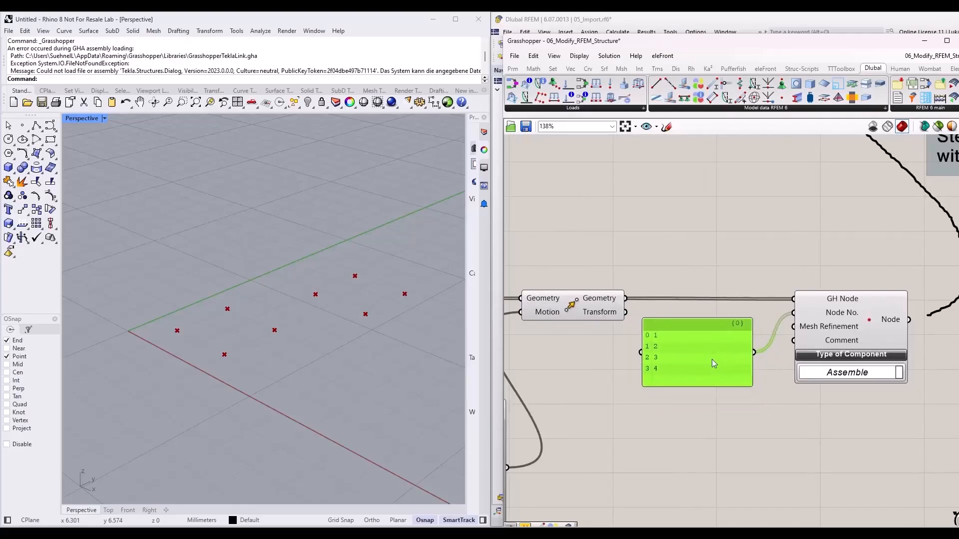
pyautogui.click(854, 315)
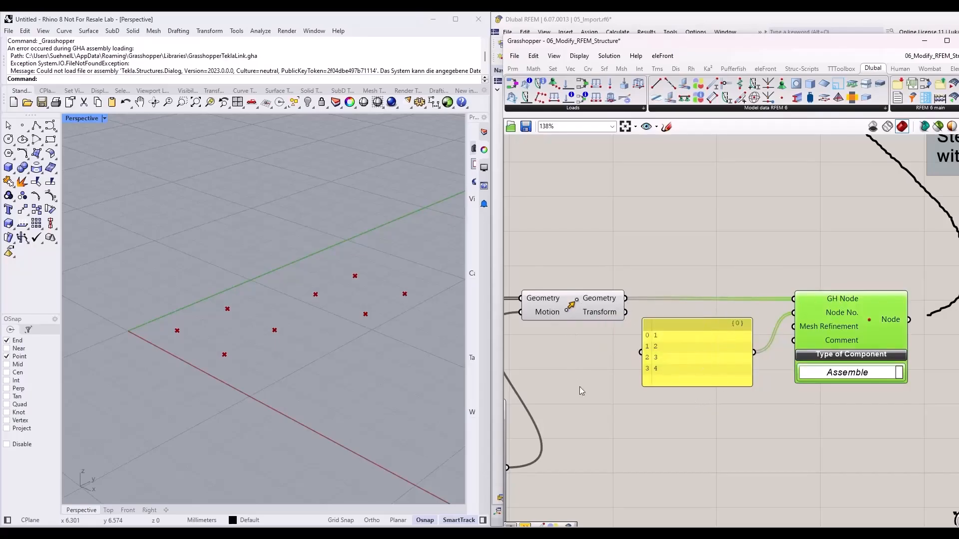
# - Connect the Assemble component's Node output to the collected Input of the export component, keeping the existing connections
pyautogui.scroll(-6, 597, 430)
pyautogui.scroll(3, 724, 309)
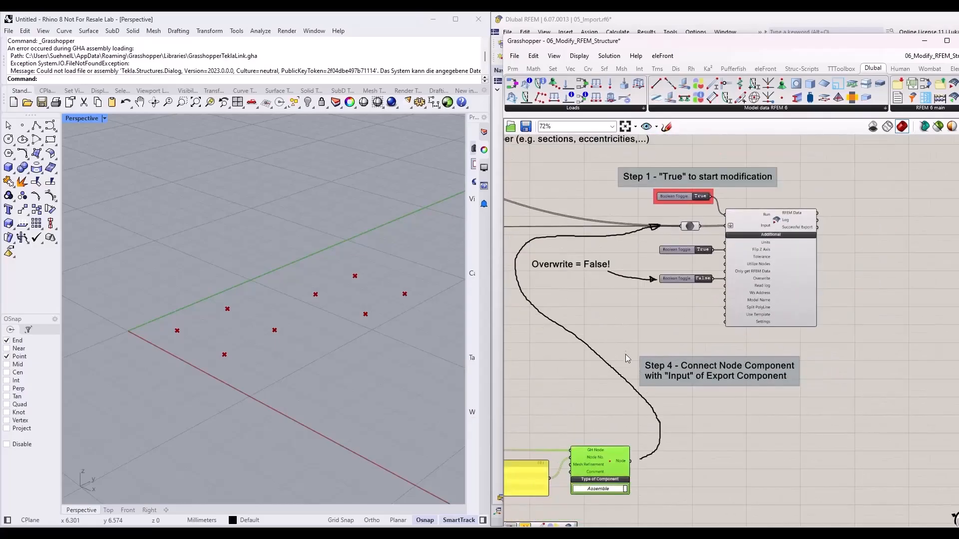
pyautogui.moveTo(631, 461); pyautogui.dragTo(682, 227)
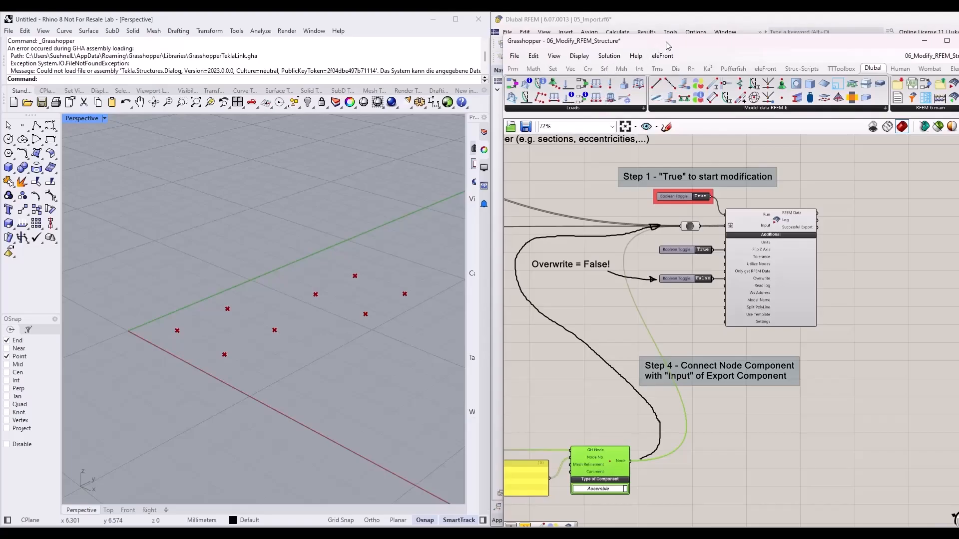
# - Arrange Grasshopper beside RFEM and check the slab opening's position together with the Step 1 Run toggle
pyautogui.moveTo(666, 43); pyautogui.dragTo(229, 64)
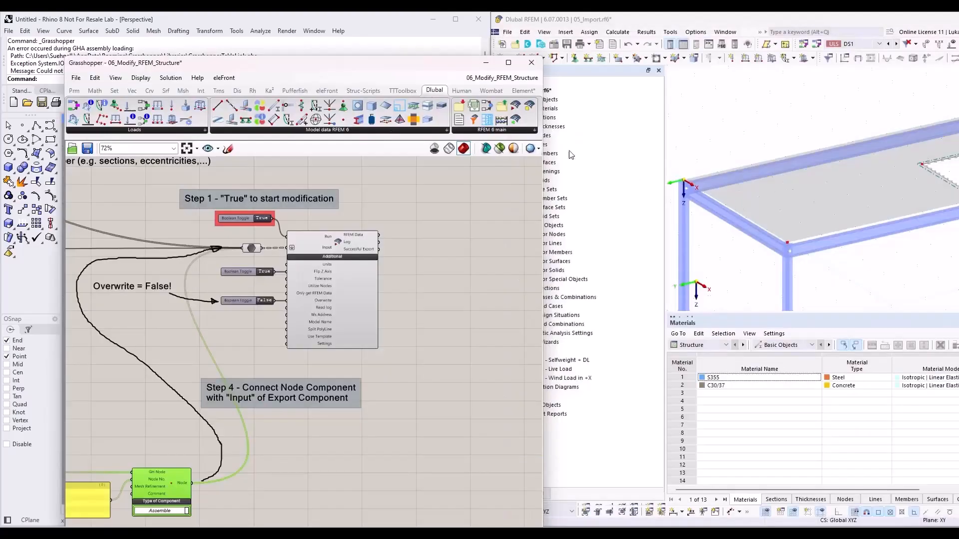
pyautogui.scroll(-5, 746, 193)
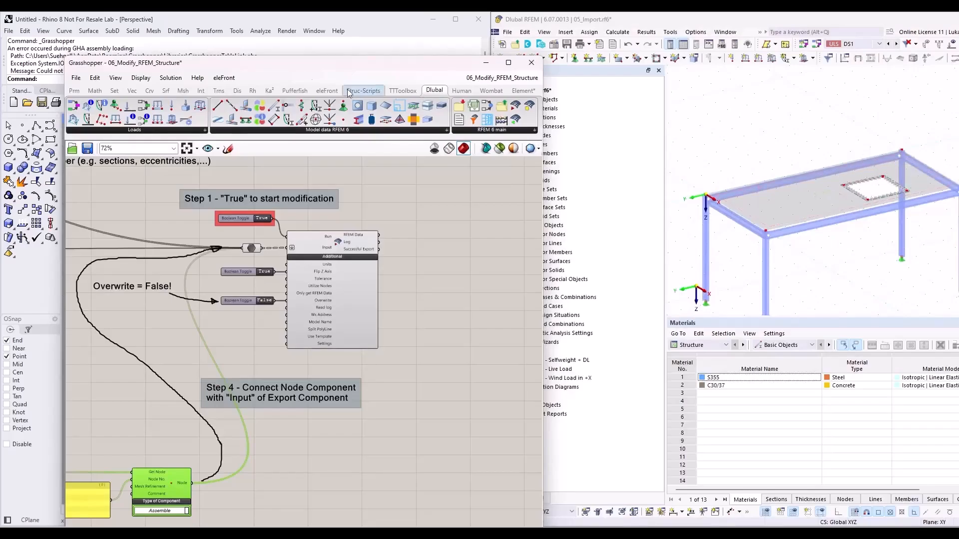
pyautogui.press('super+Left')
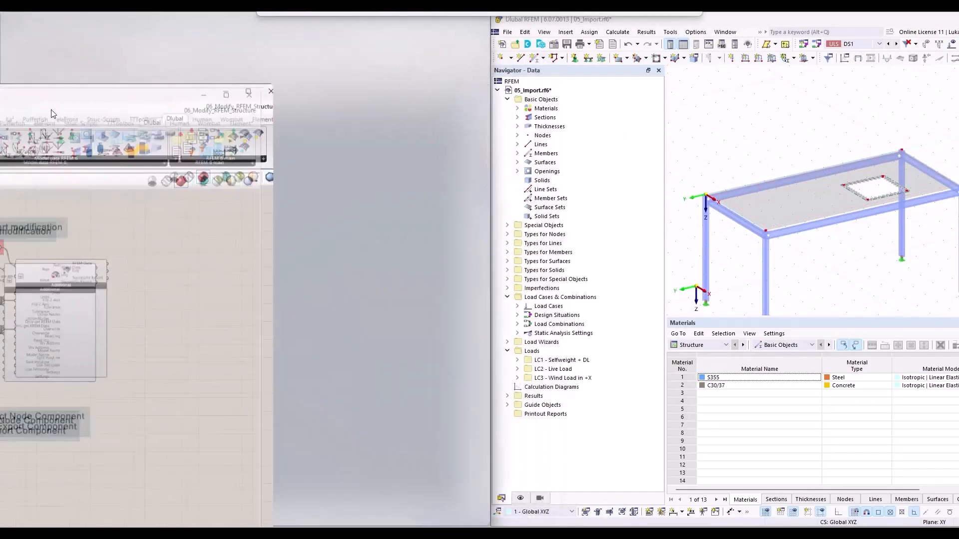
pyautogui.scroll(4, 141, 168)
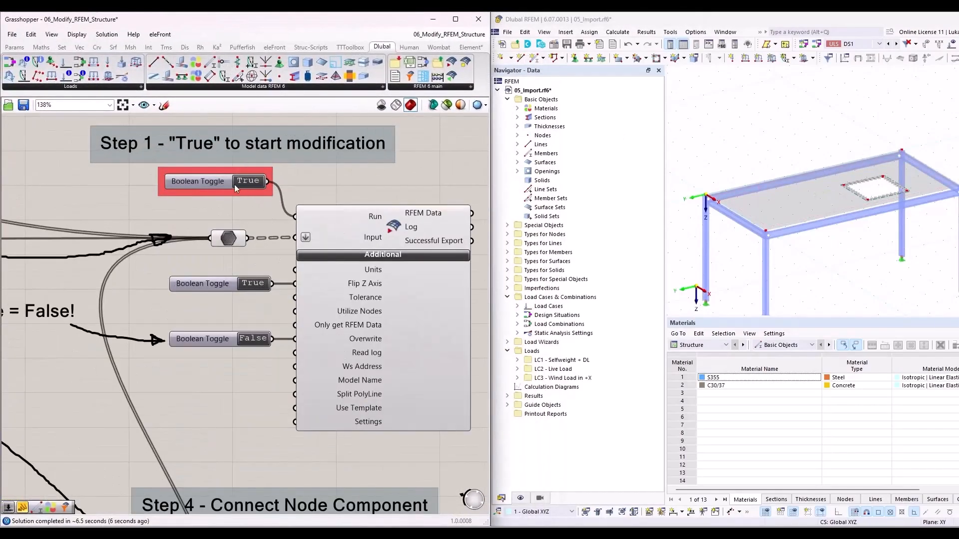
pyautogui.click(217, 181)
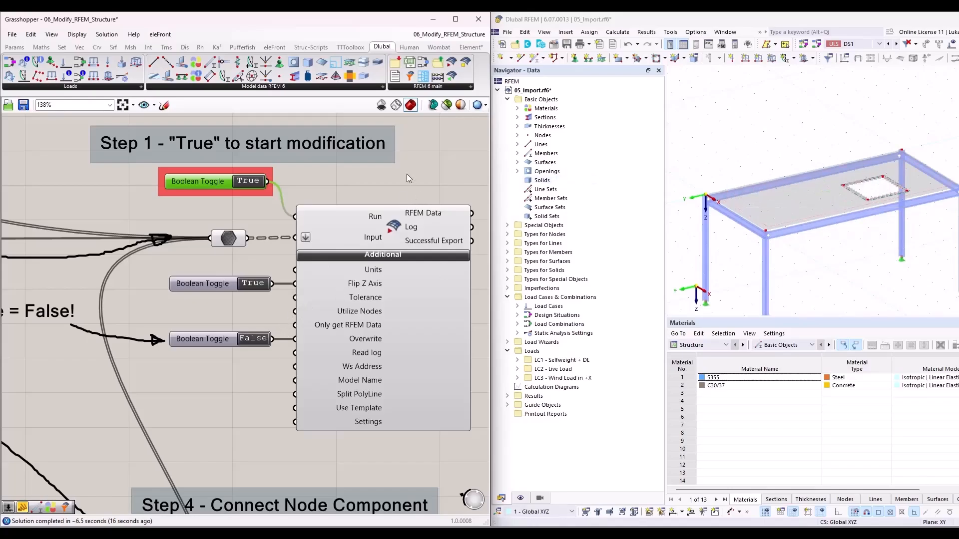
# - Duplicate the MD-Slider, set the copy to about 0.33 ; 1.03, and connect it to the Move component's Motion input instead
pyautogui.scroll(-5, 411, 134)
pyautogui.scroll(6, 212, 328)
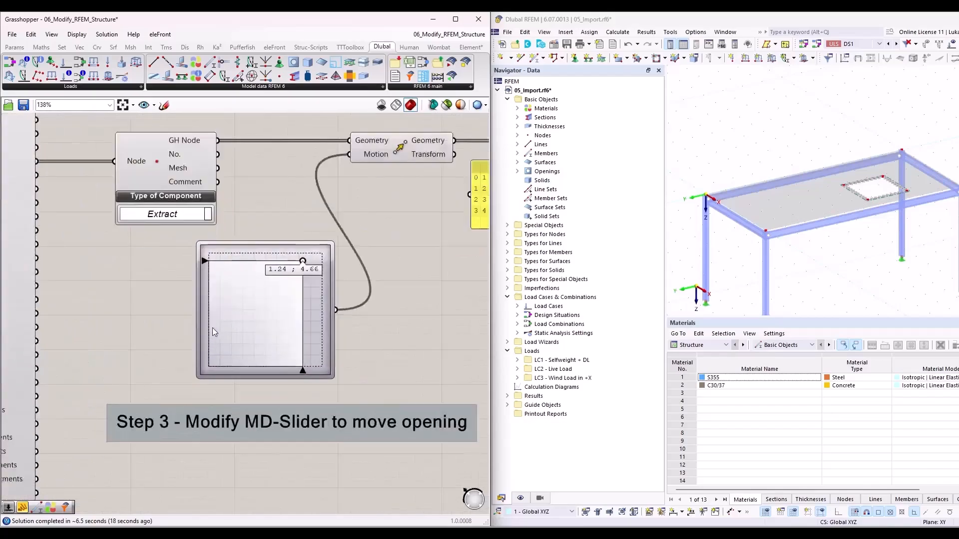
pyautogui.scroll(-1, 184, 272)
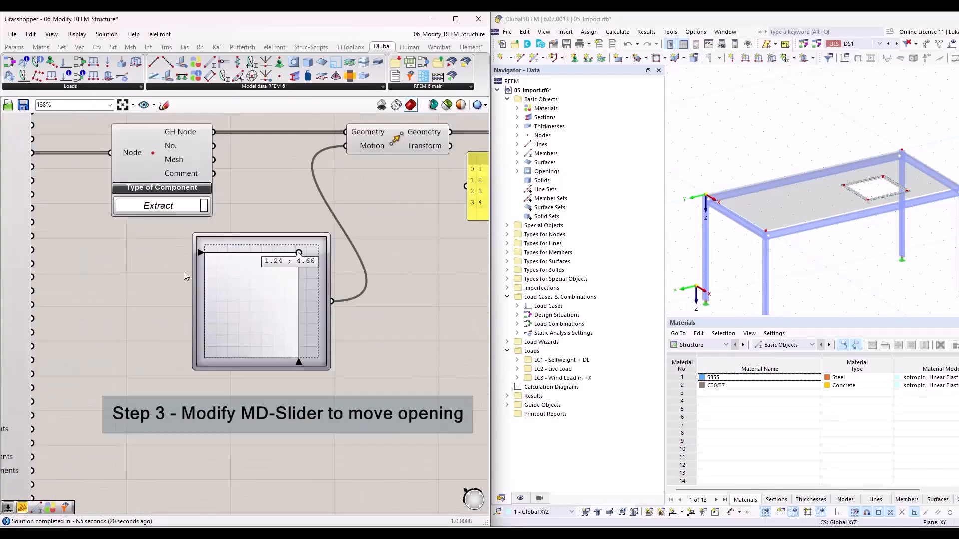
pyautogui.click(325, 310)
pyautogui.moveTo(404, 324); pyautogui.dragTo(349, 319, button='right')
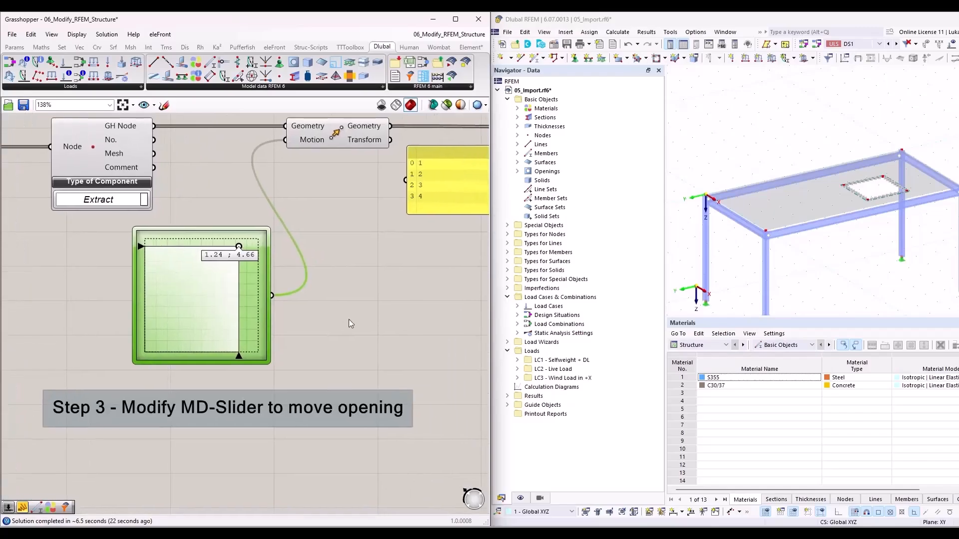
pyautogui.moveTo(279, 302); pyautogui.dragTo(415, 325)
pyautogui.moveTo(389, 271); pyautogui.dragTo(324, 345)
pyautogui.moveTo(426, 311); pyautogui.dragTo(286, 140)
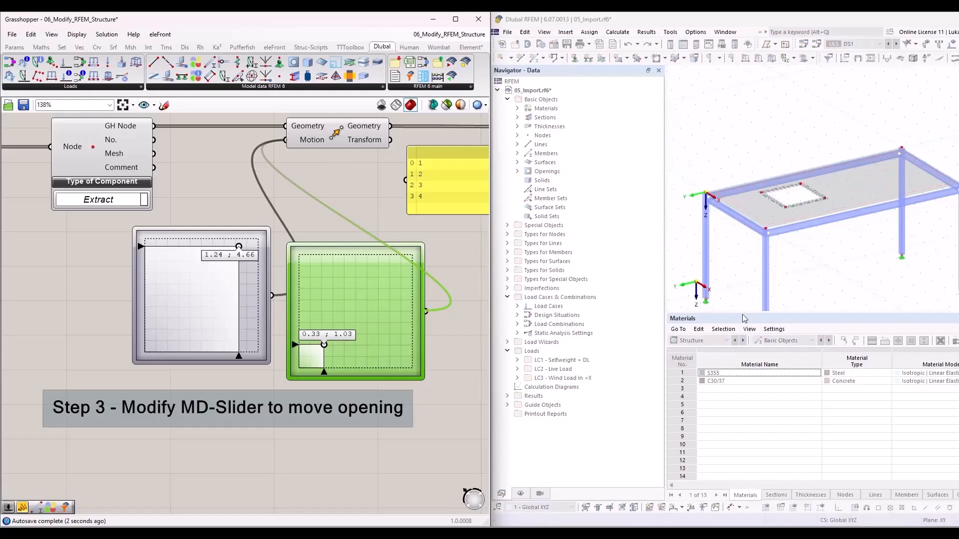
# - Review the two MD-Sliders and the export component's inputs, focusing on the Overwrite toggle
pyautogui.scroll(-5, 200, 337)
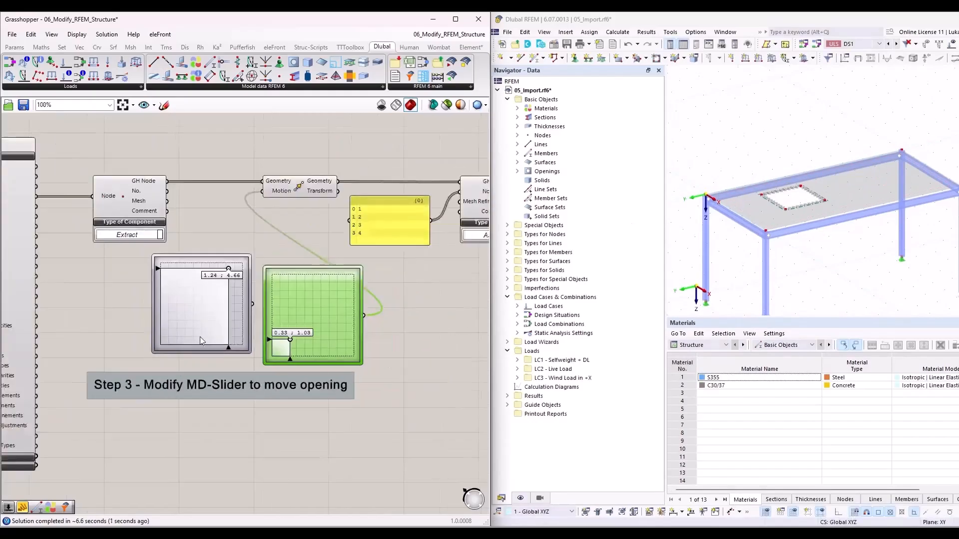
pyautogui.scroll(4, 399, 150)
pyautogui.scroll(1, 366, 146)
pyautogui.moveTo(374, 146); pyautogui.dragTo(345, 217, button='right')
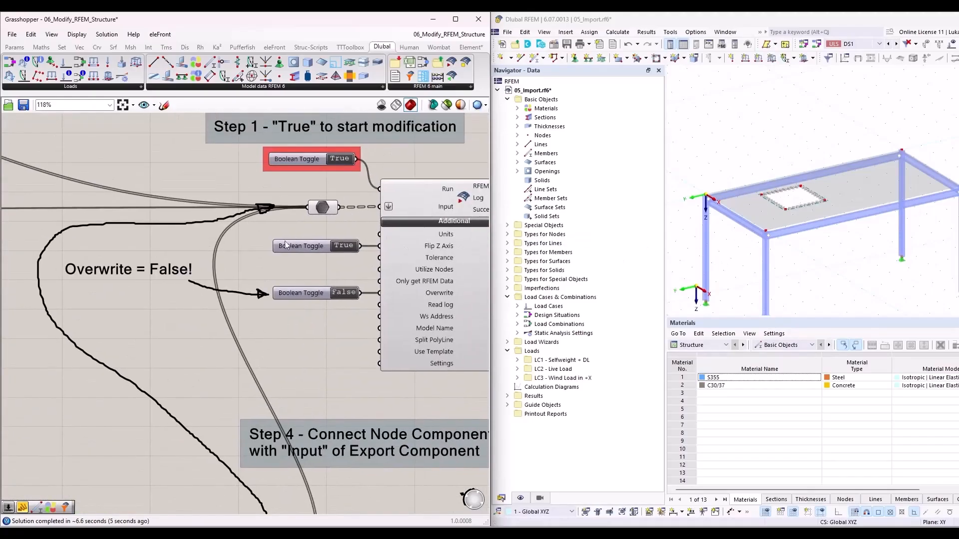
pyautogui.scroll(-2, 294, 244)
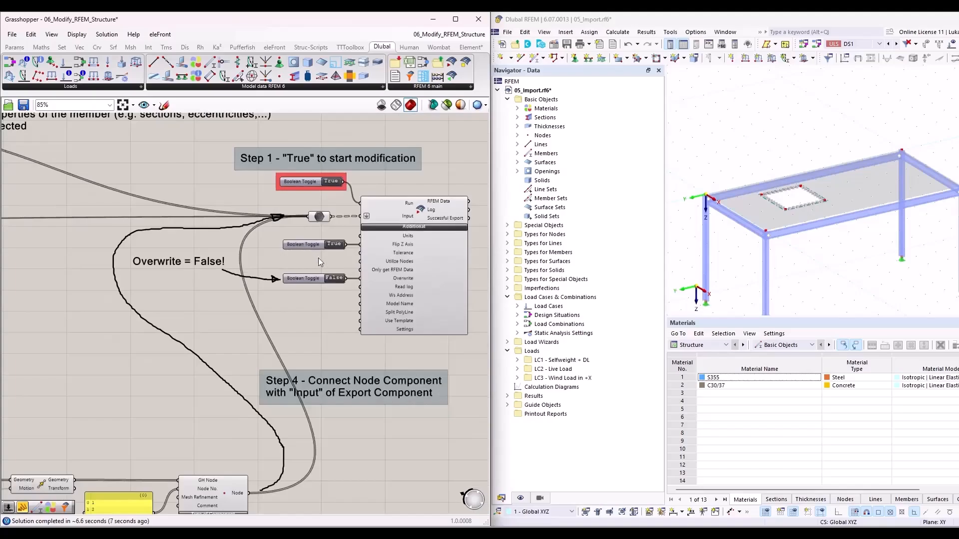
pyautogui.scroll(4, 382, 290)
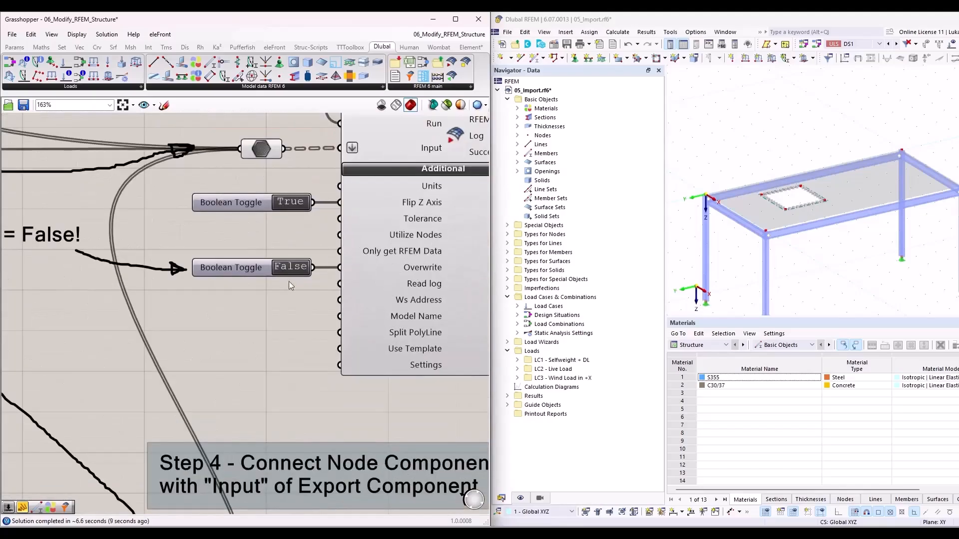
# - Check the Overwrite toggle and the node-number panel, and set the Step 1 Run toggle of the export component to False
pyautogui.scroll(-3, 289, 280)
pyautogui.scroll(3, 167, 462)
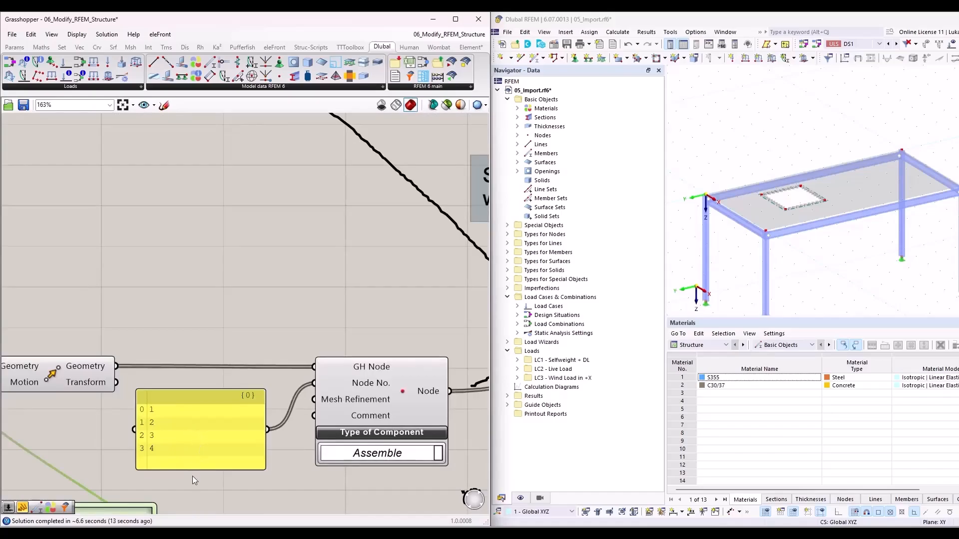
pyautogui.scroll(-6, 192, 471)
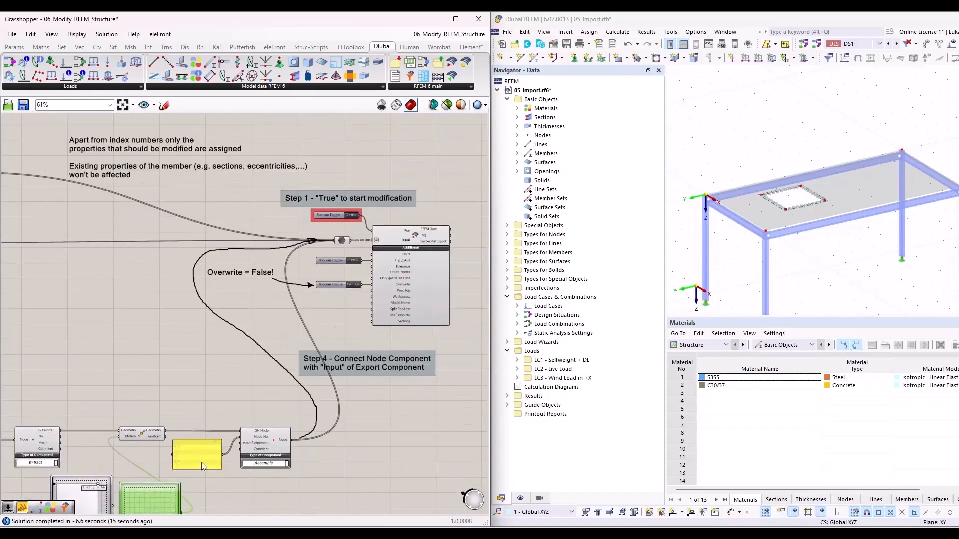
pyautogui.scroll(3, 366, 214)
pyautogui.doubleClick(349, 218)
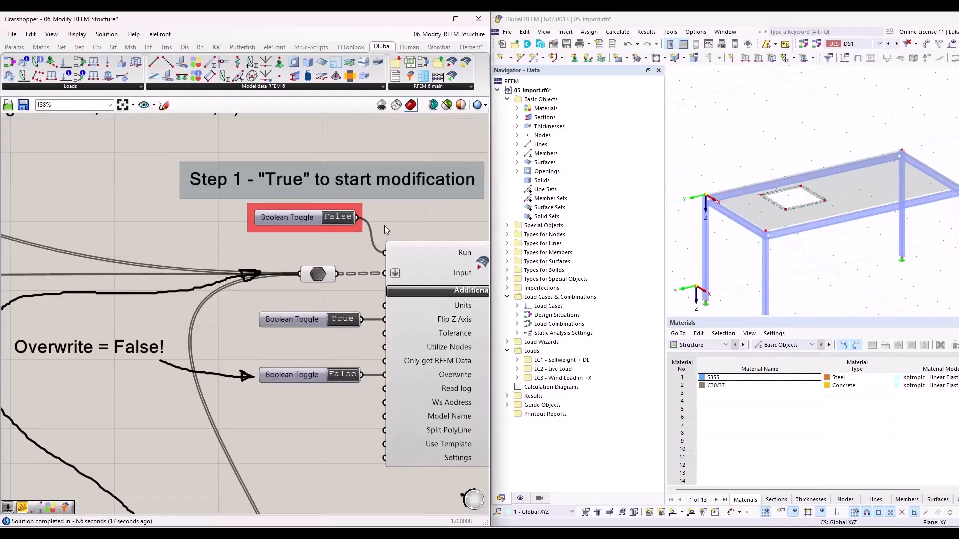
pyautogui.scroll(-4, 384, 225)
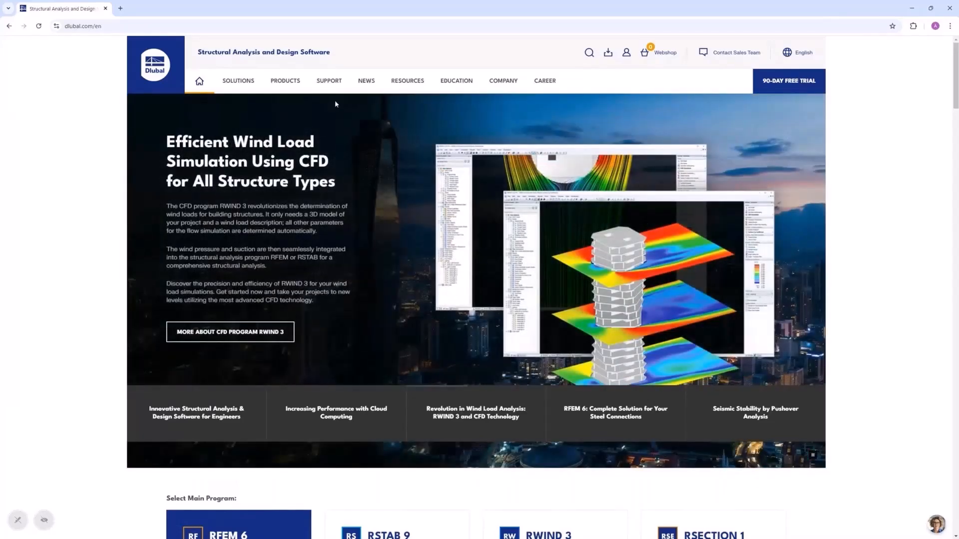
# - Switch to the Dlubal website in the browser and open the Online Courses page from the Support area's Training section
pyautogui.moveTo(331, 86)
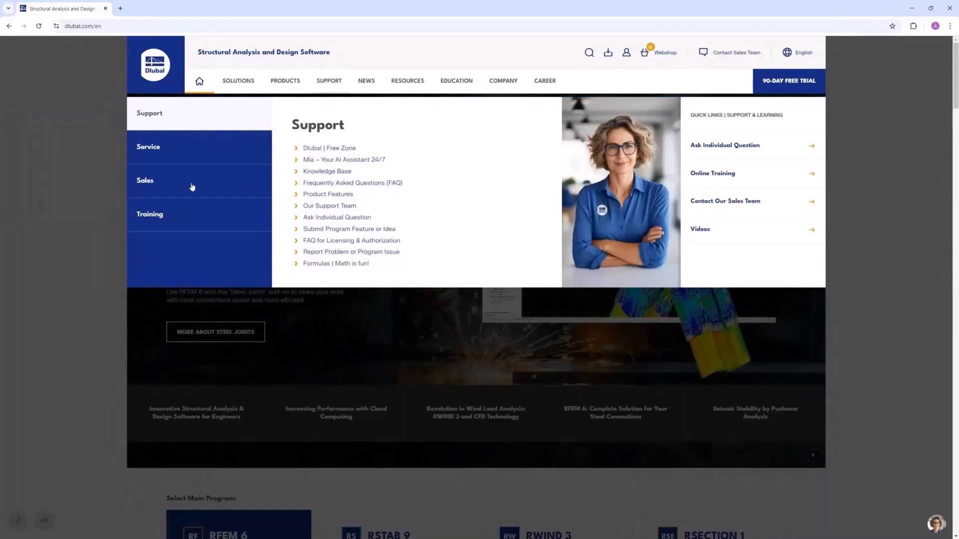
pyautogui.click(174, 219)
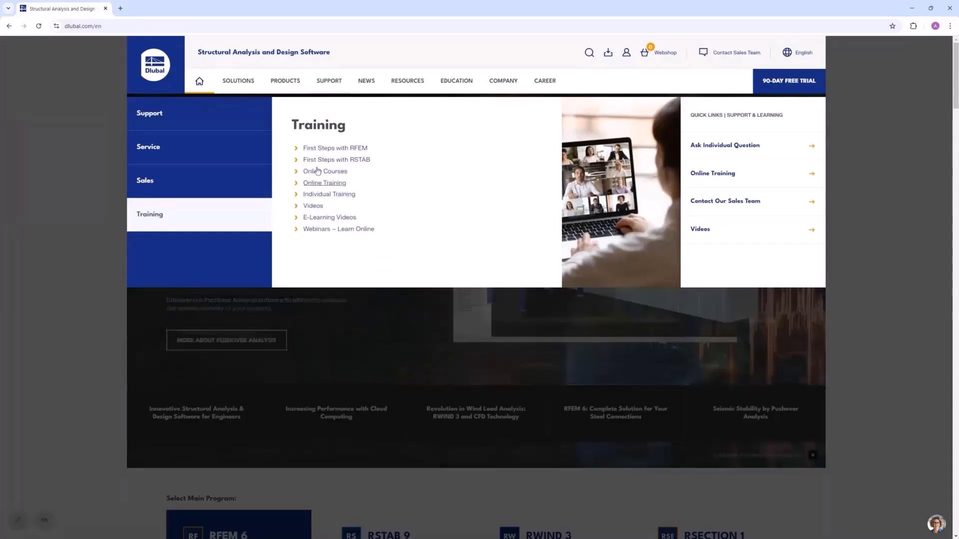
pyautogui.click(322, 172)
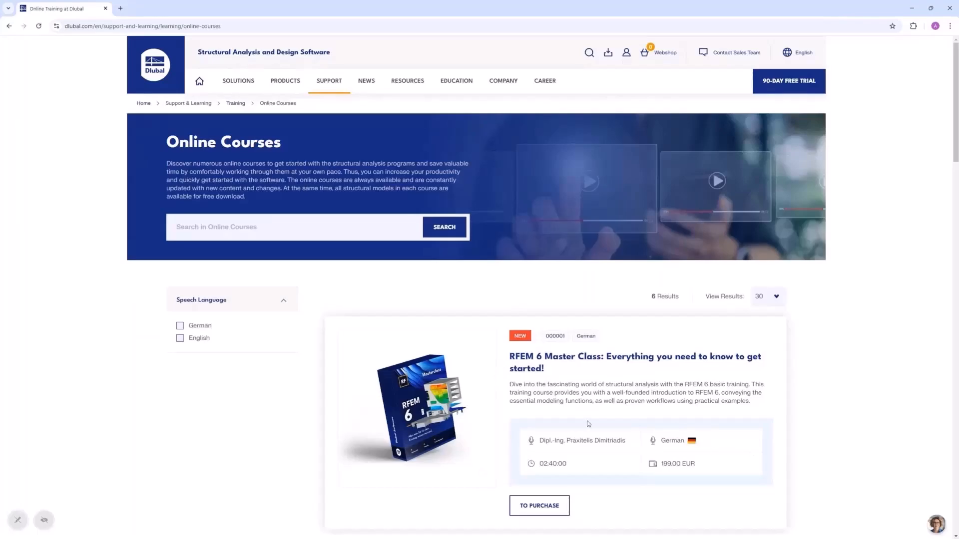
# - Filter the online courses by English speech language and look through the listed RFEM 6 and Eurocode masterclasses
pyautogui.click(180, 338)
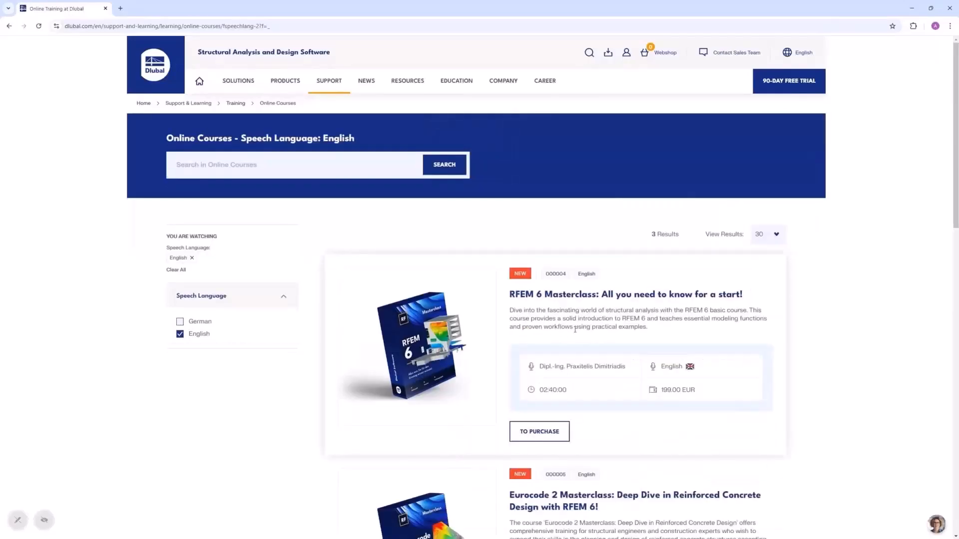
pyautogui.scroll(-2, 575, 329)
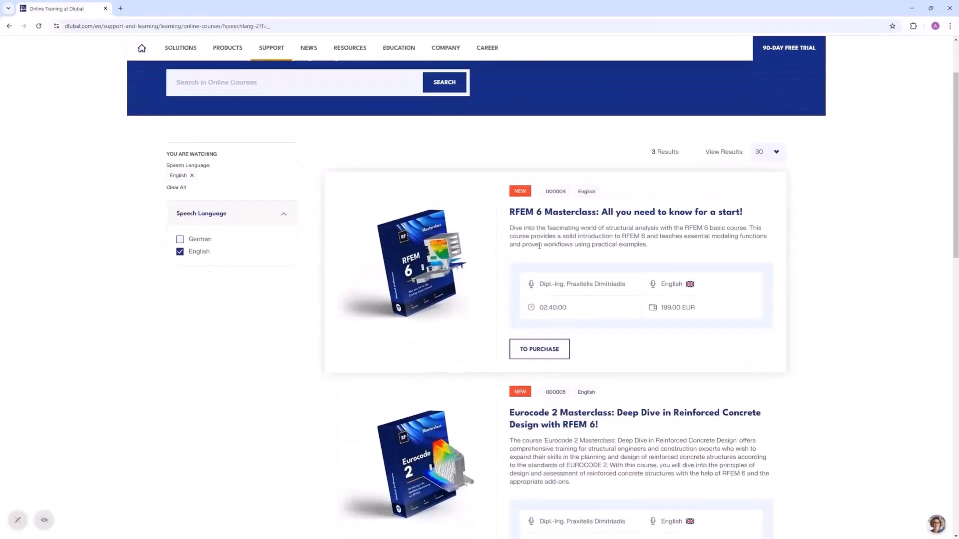
pyautogui.scroll(-3, 567, 299)
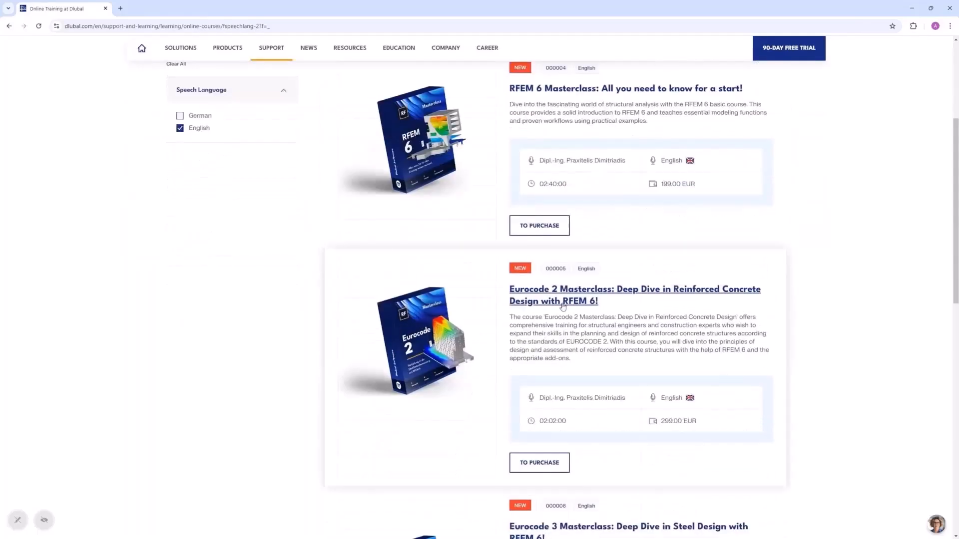
pyautogui.scroll(-3, 591, 349)
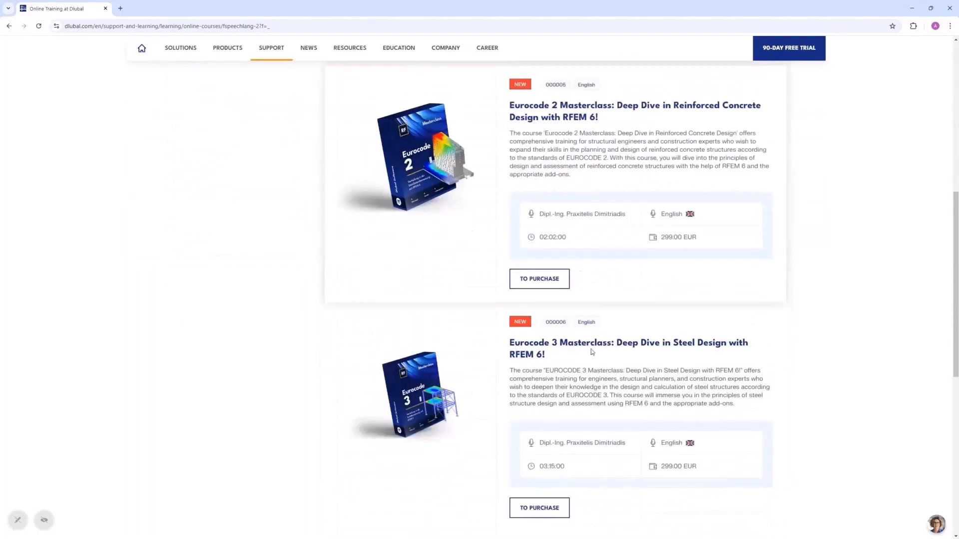
pyautogui.scroll(5, 557, 339)
pyautogui.scroll(1, 558, 342)
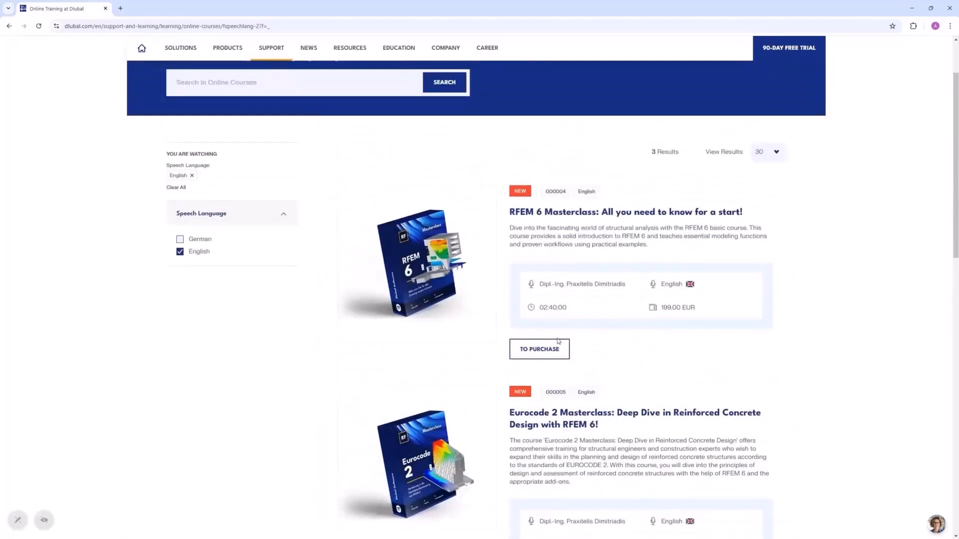